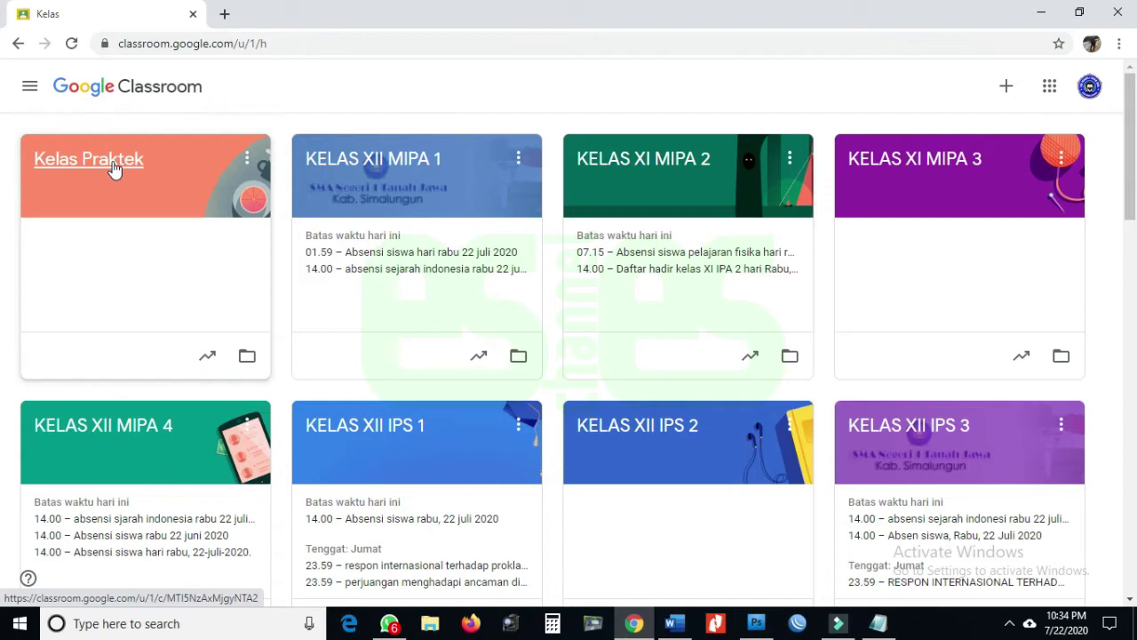
Open the Kelas Praktek class and create a new Tugas assignment in its classwork.
{"action": "left_click", "coordinate": [113, 169]}
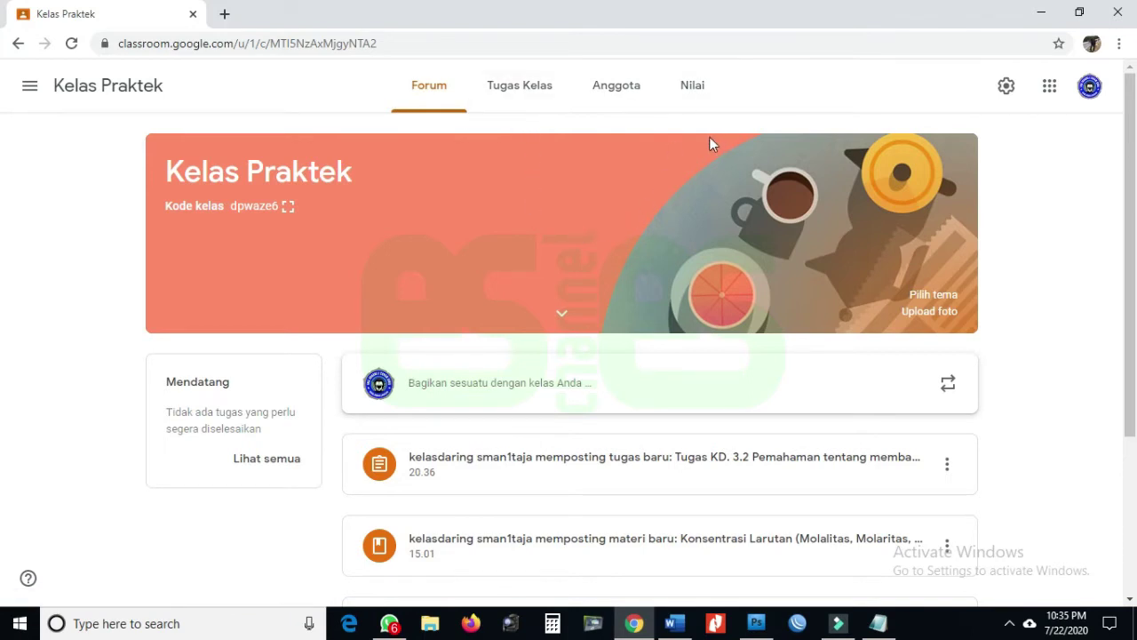
{"action": "left_click", "coordinate": [514, 93]}
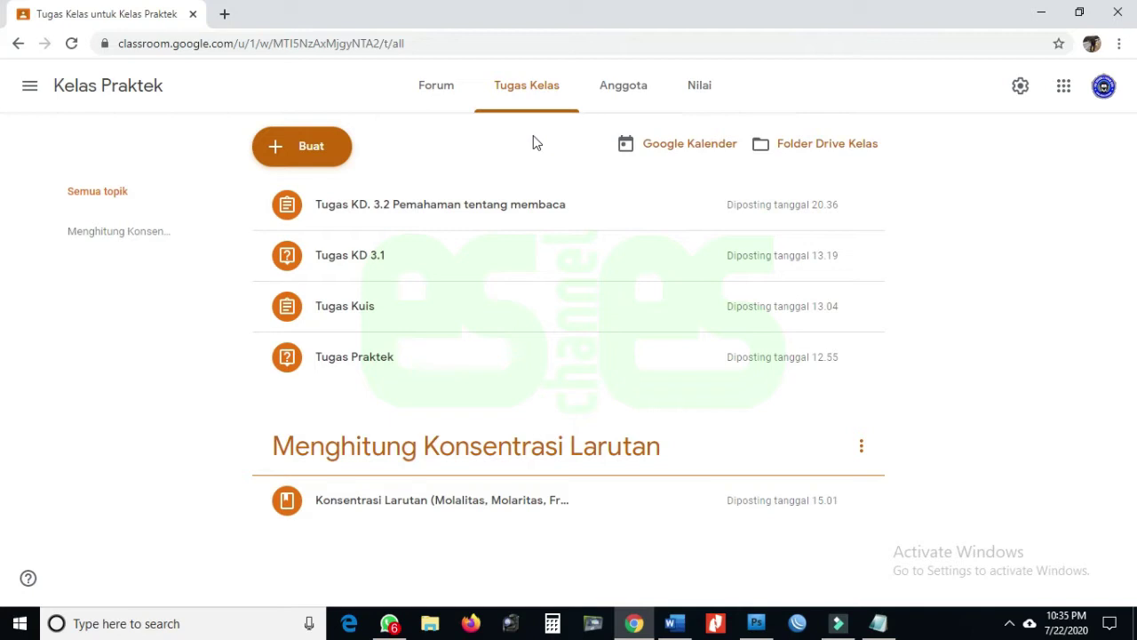
{"action": "left_click", "coordinate": [311, 148]}
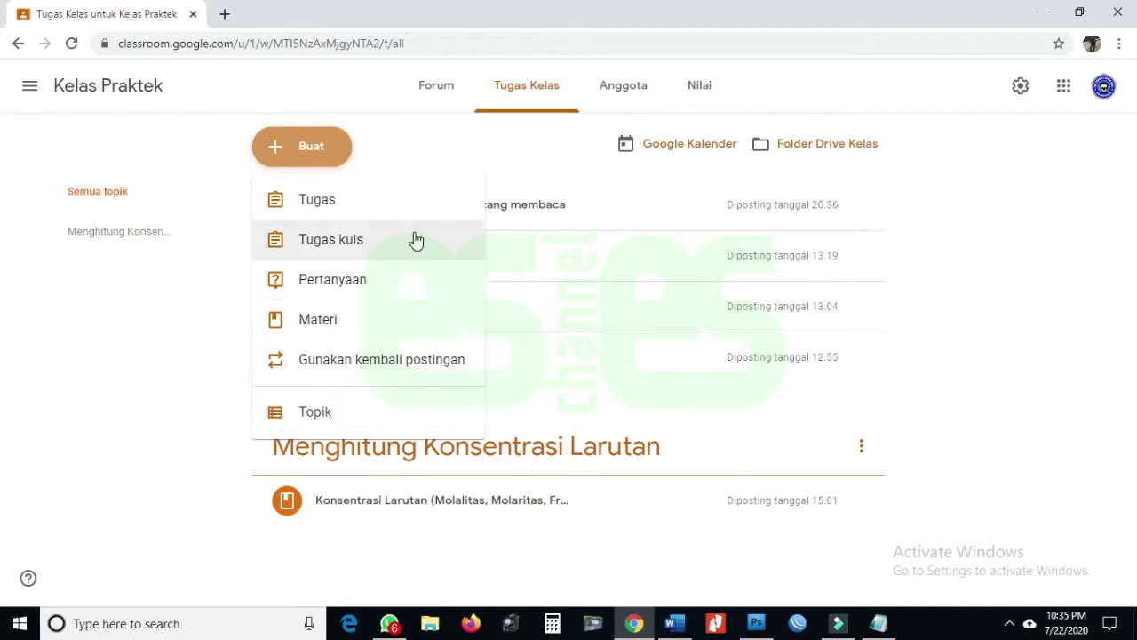
{"action": "left_click", "coordinate": [336, 211]}
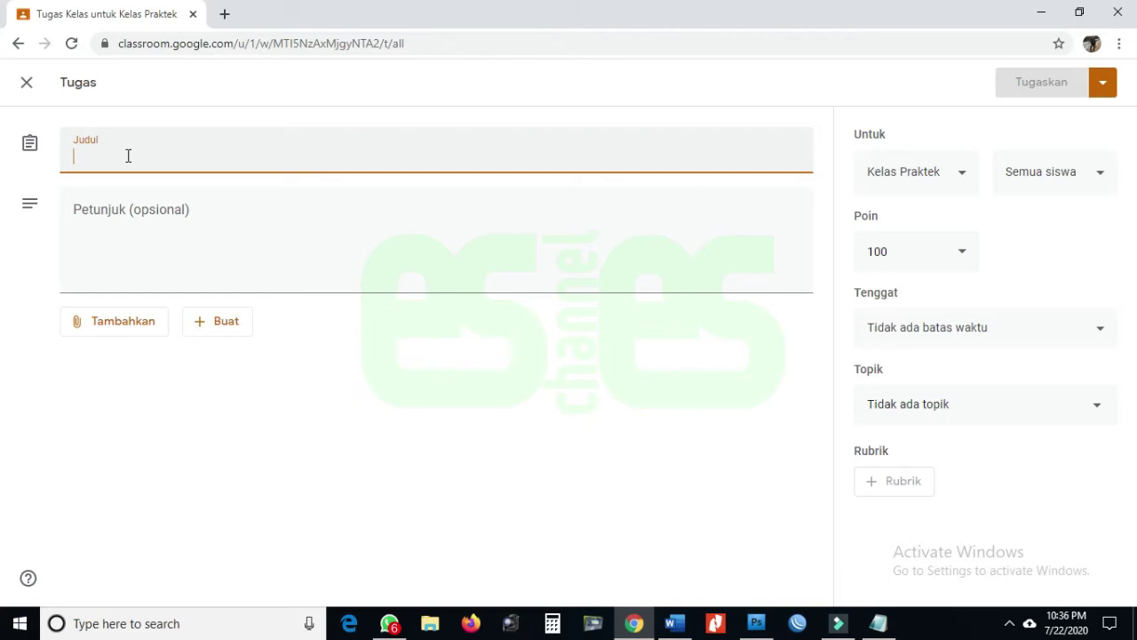
Enter "Ulangan KD 3.2 Larutan" as the assignment's title.
{"action": "type", "text": "Soal"}
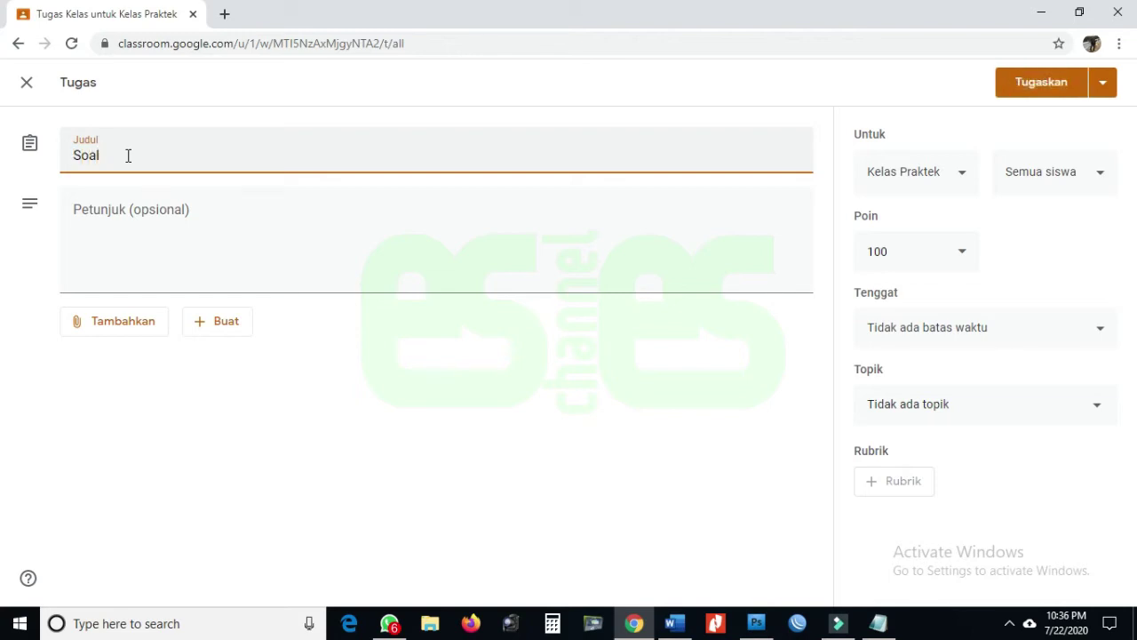
{"action": "key", "text": "BackSpace"}
{"action": "key", "text": "BackSpace"}
{"action": "key", "text": "BackSpace"}
{"action": "key", "text": "BackSpace"}
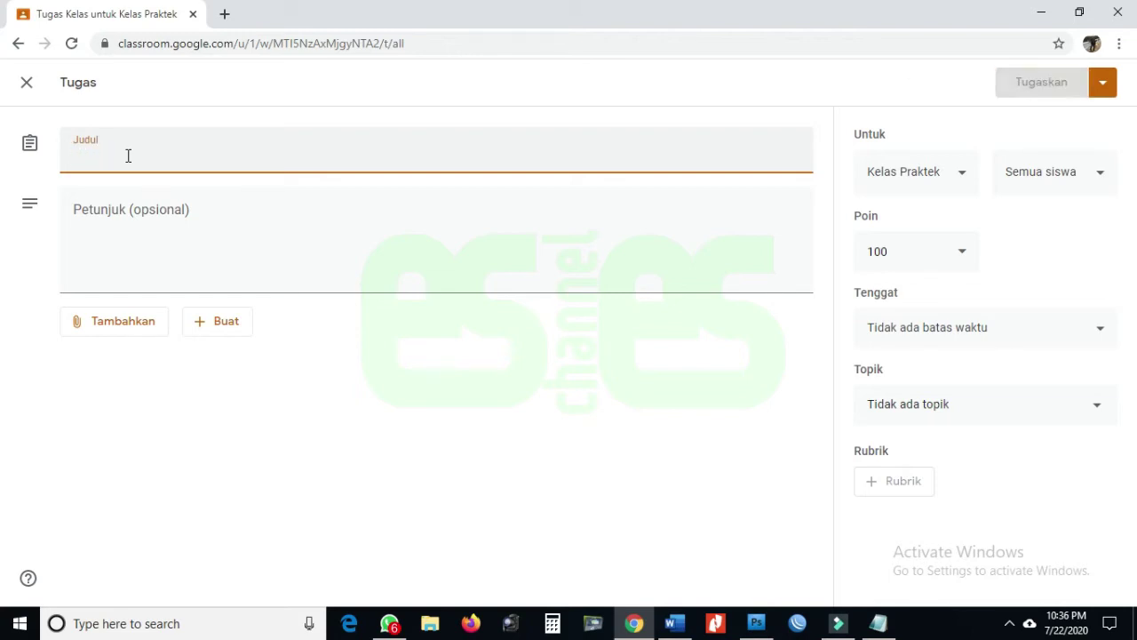
{"action": "type", "text": "U"}
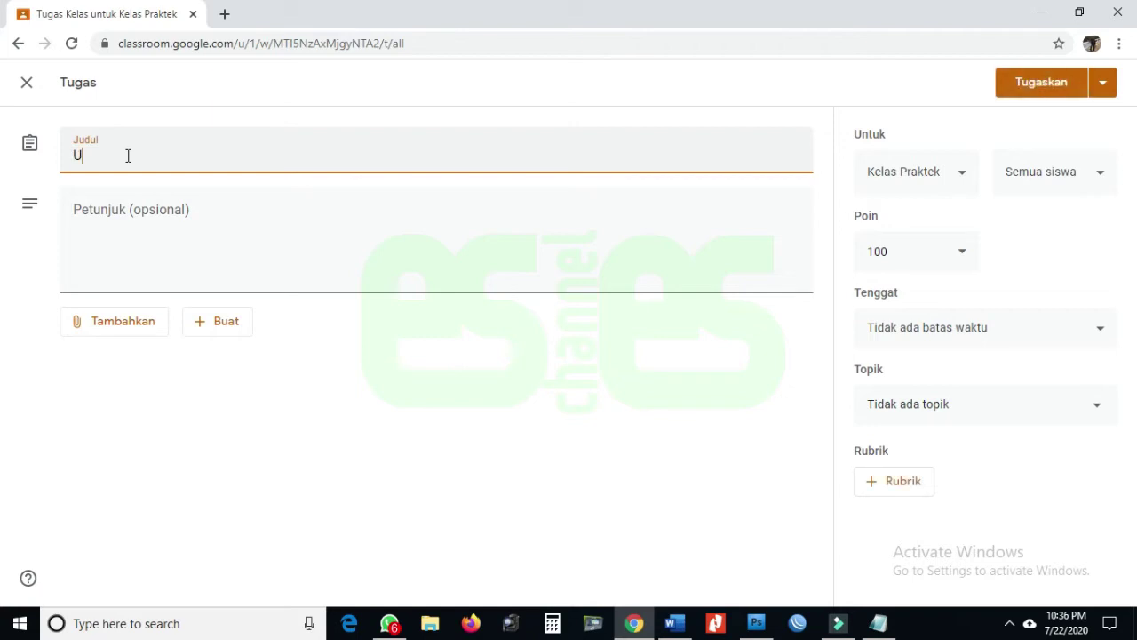
{"action": "type", "text": "langan KD"}
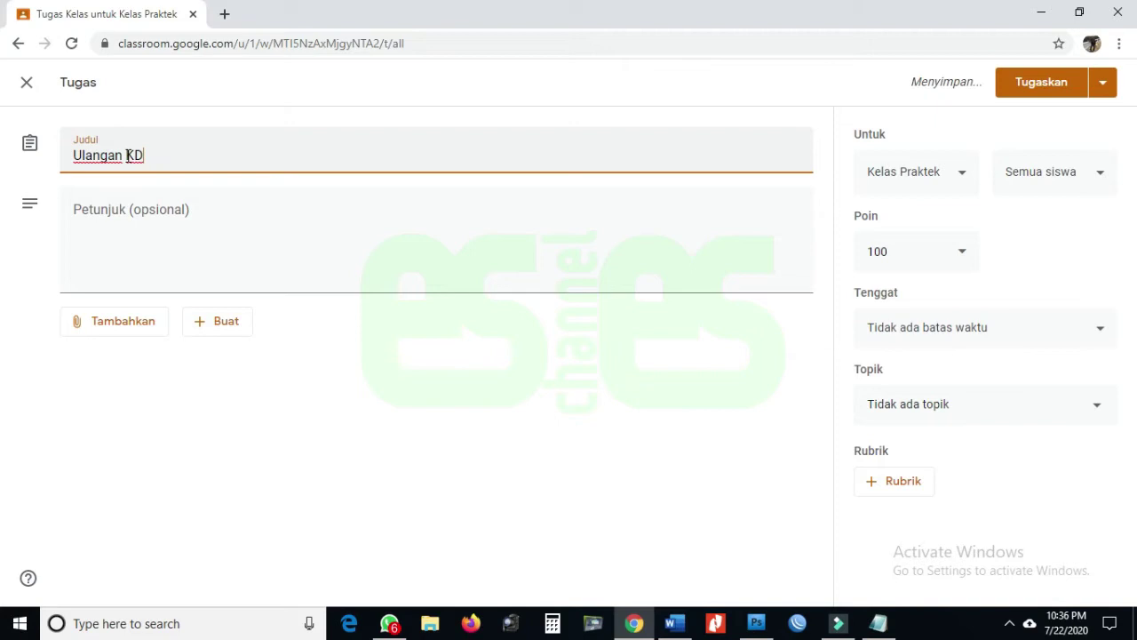
{"action": "type", "text": " 3.2"}
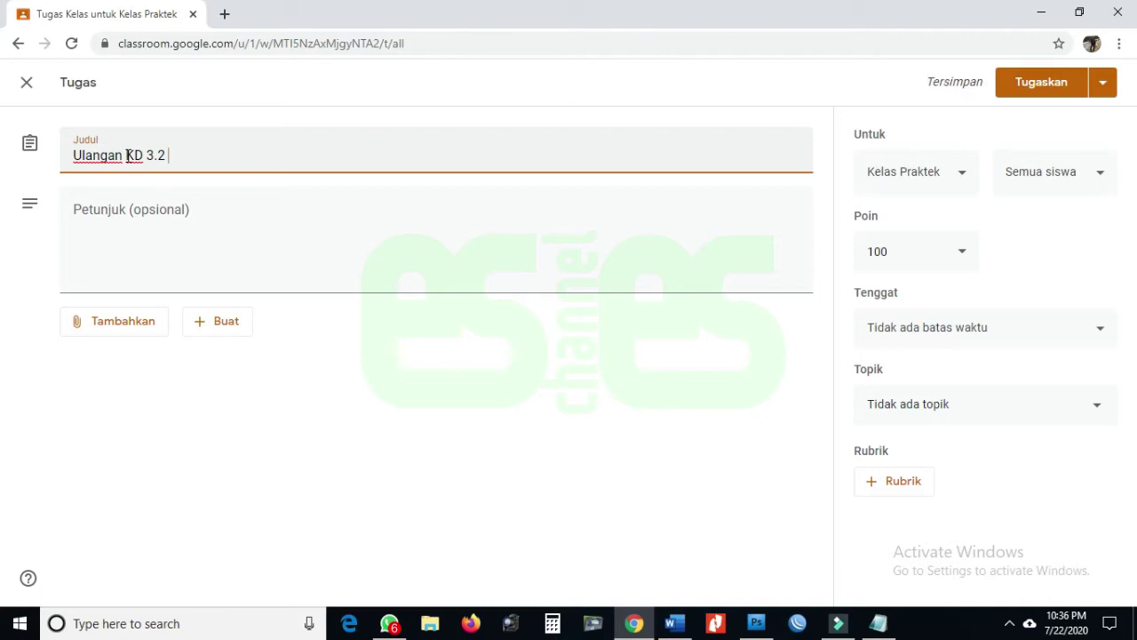
{"action": "type", "text": "Larutan"}
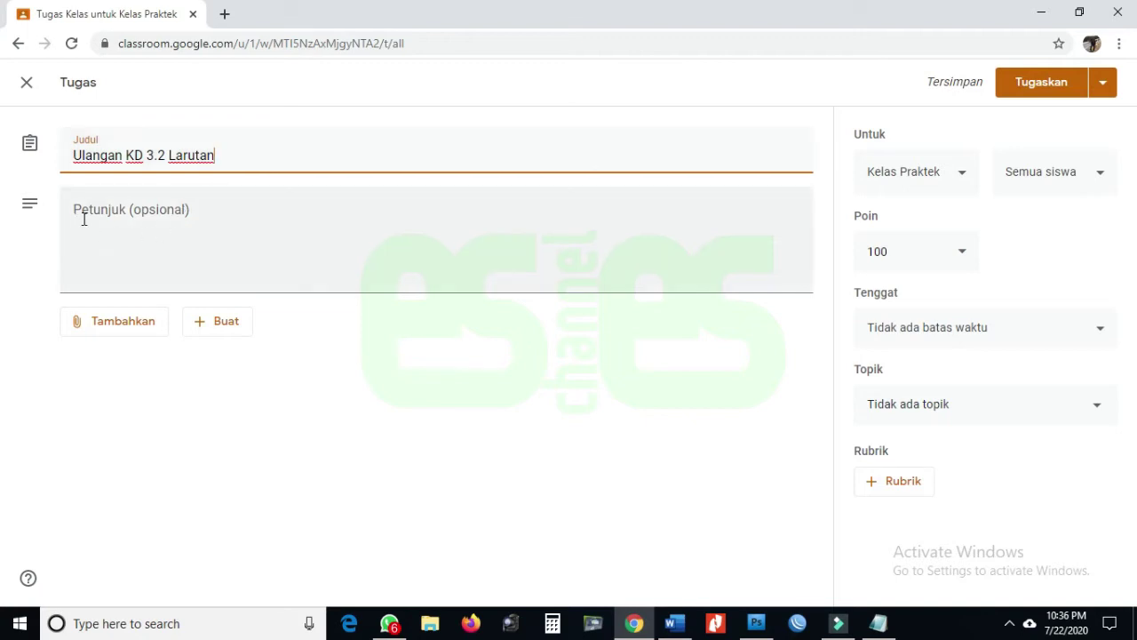
Enter the assignment instructions "Jawablah pertanyaan dari lampiran soal di bawah ini !".
{"action": "left_click", "coordinate": [226, 218]}
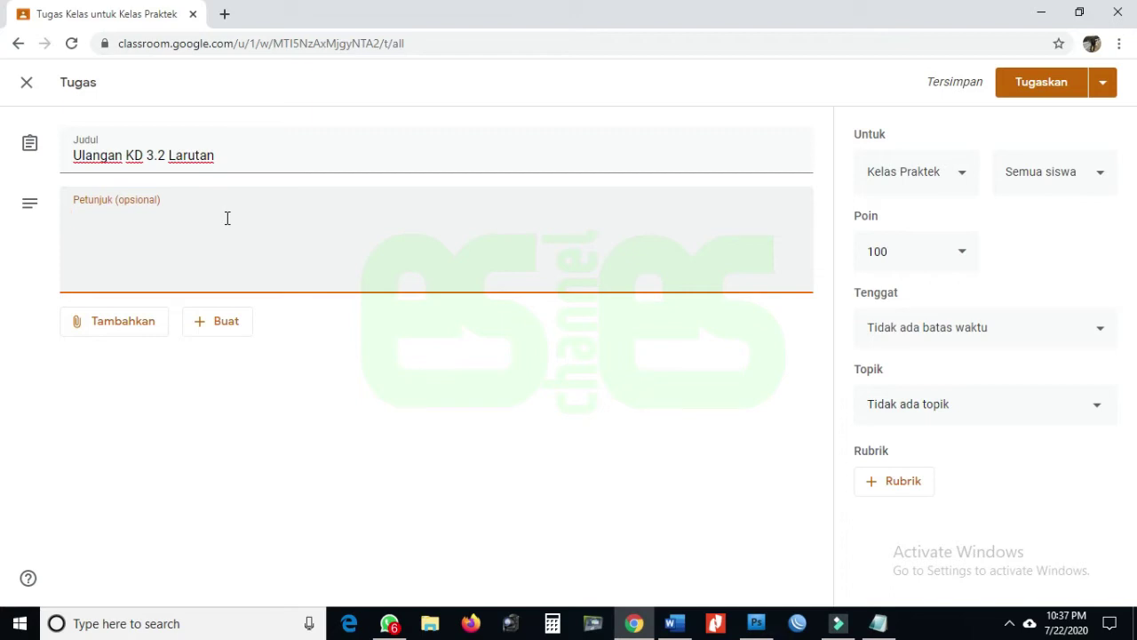
{"action": "type", "text": "I"}
{"action": "key", "text": "BackSpace"}
{"action": "type", "text": "Jawablah "}
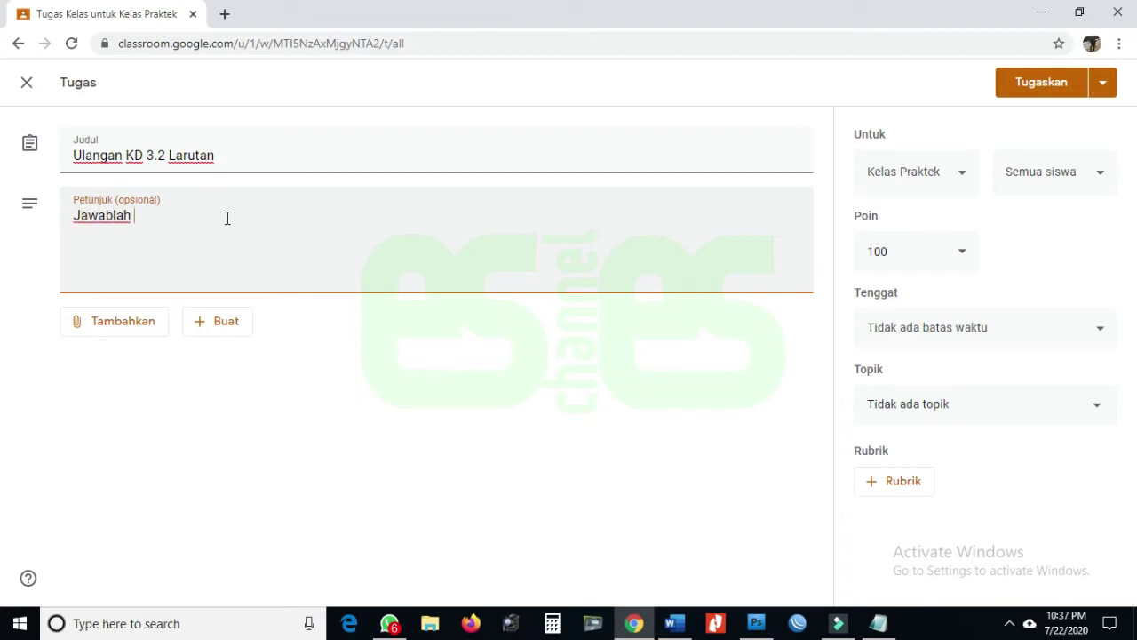
{"action": "type", "text": "pertanyaan"}
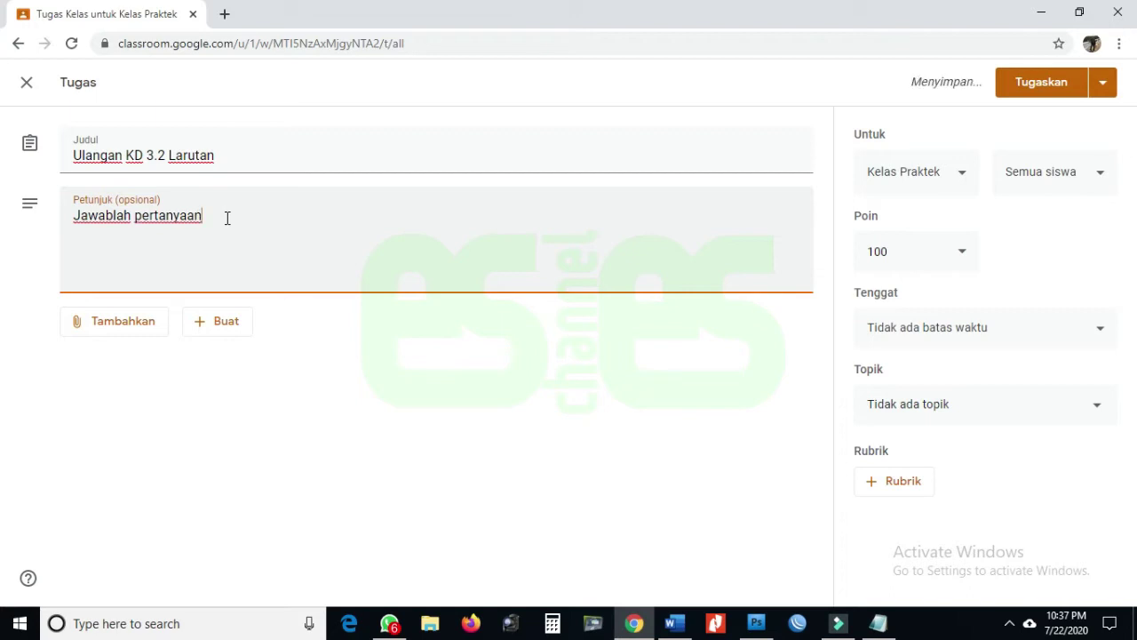
{"action": "type", "text": " dari lampiran"}
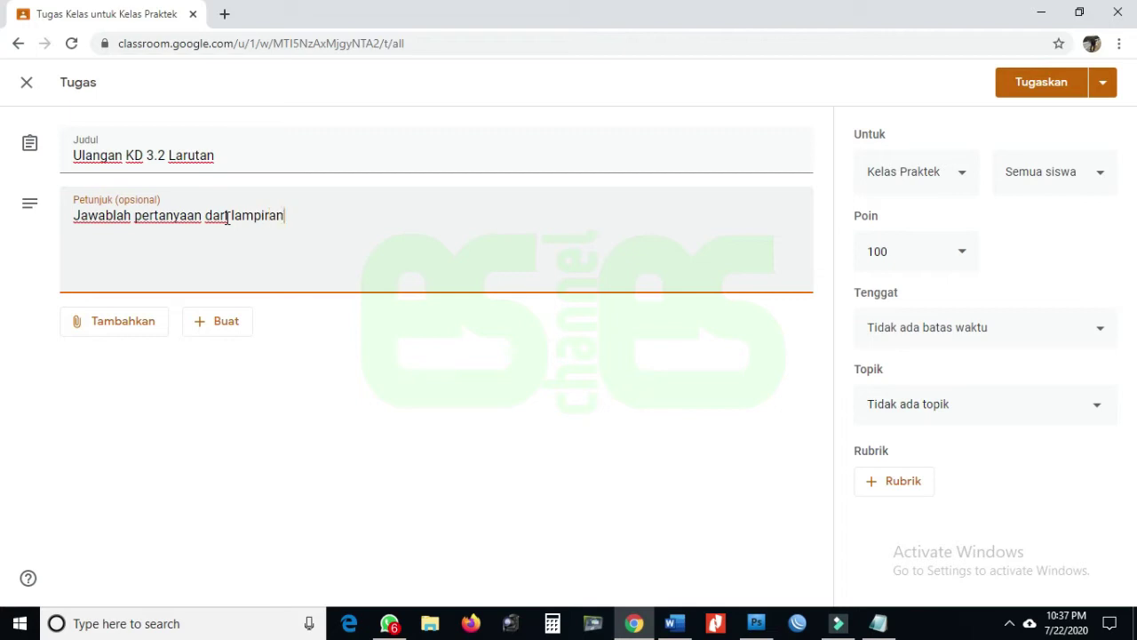
{"action": "type", "text": " soal di bawah ini"}
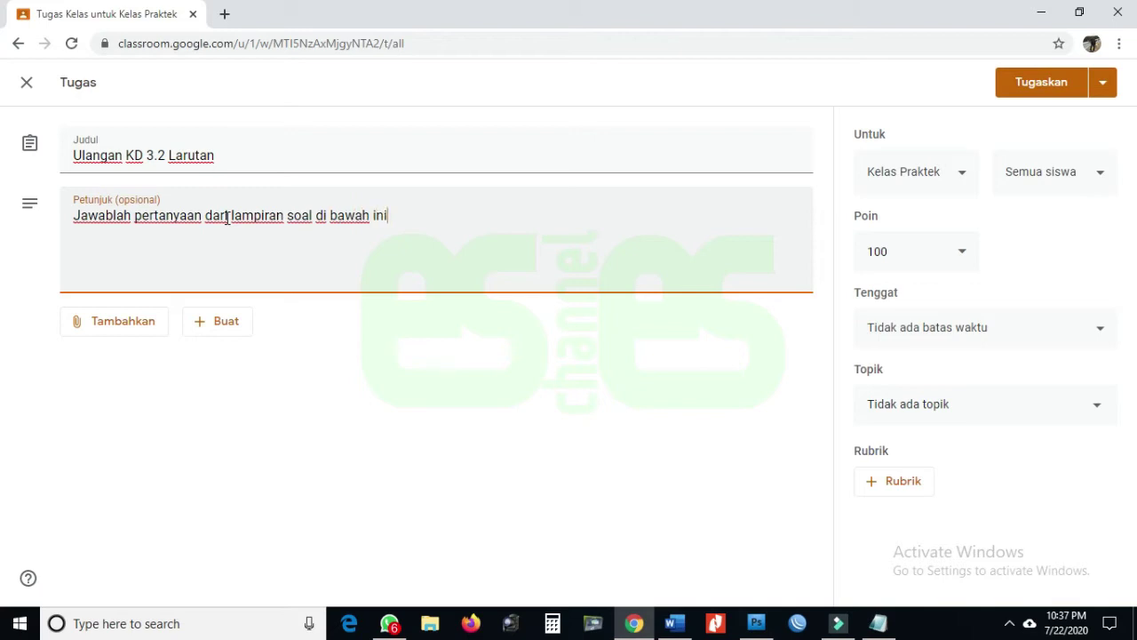
{"action": "type", "text": " !"}
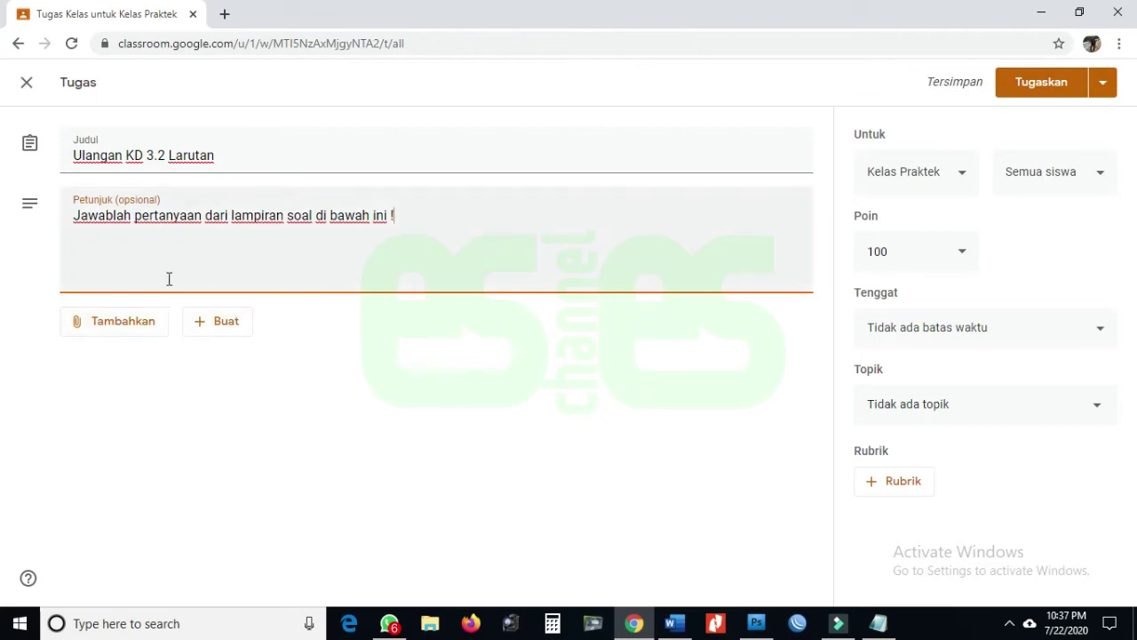
Attach Lembar Soal Pilihan Ganda.pdf from the computer's Desktop folder, with student access set to "Siswa dapat melihat file".
{"action": "left_click", "coordinate": [121, 324]}
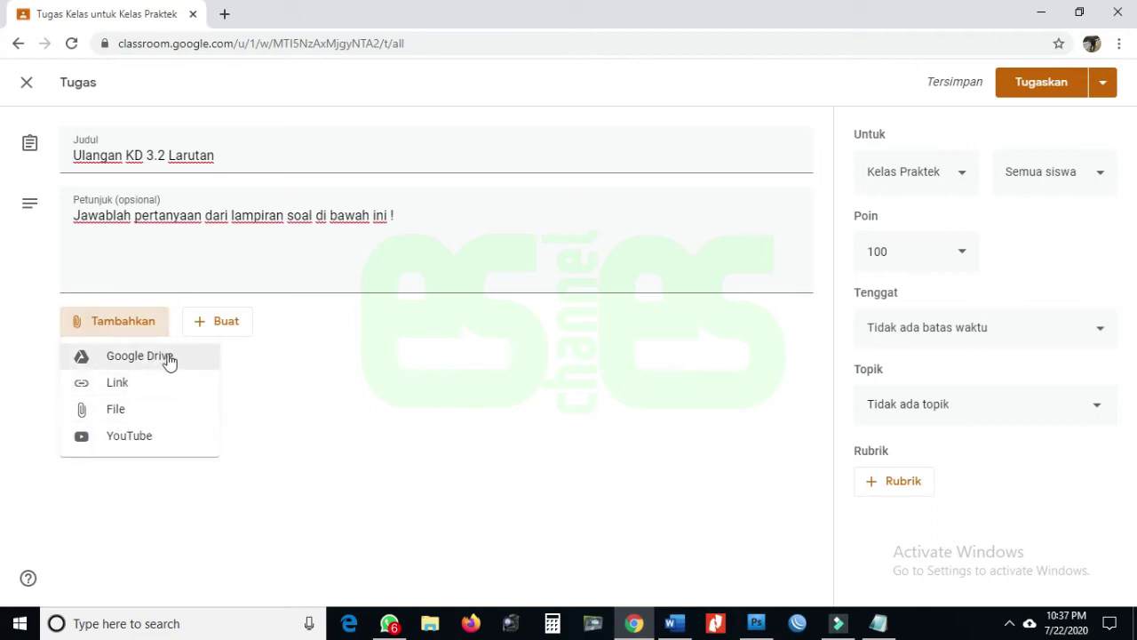
{"action": "left_click", "coordinate": [127, 412]}
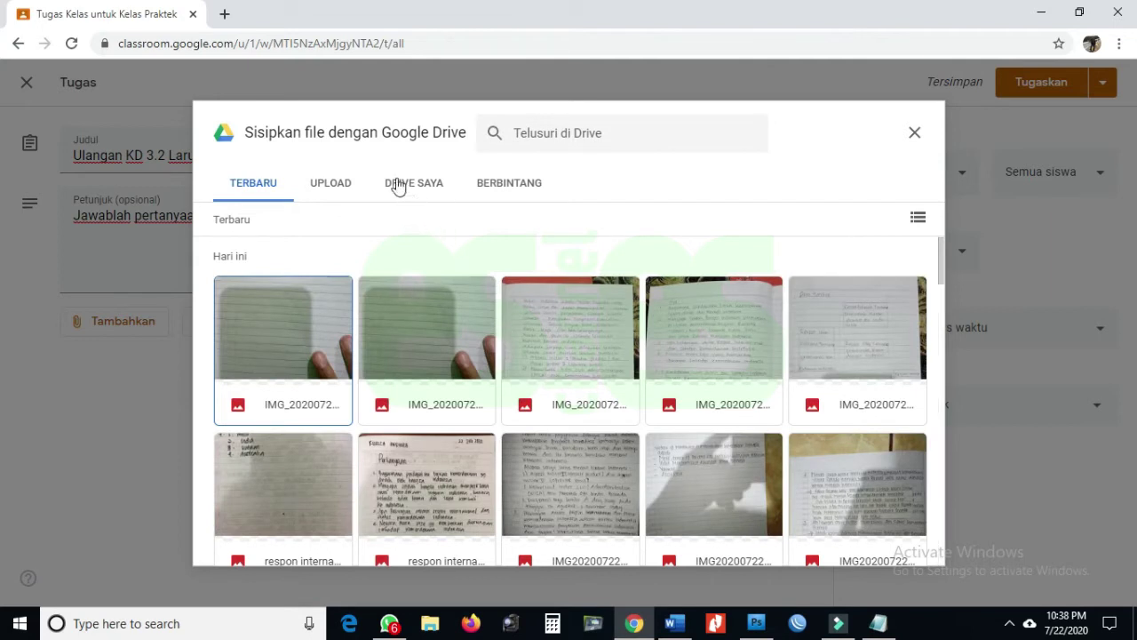
{"action": "left_click", "coordinate": [340, 186]}
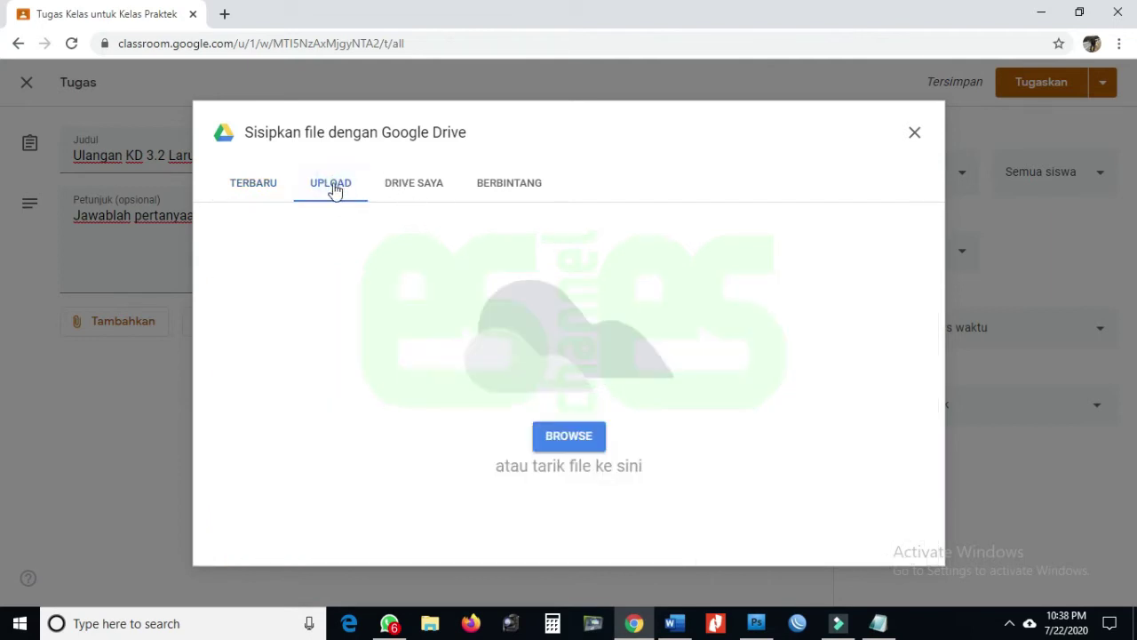
{"action": "left_click", "coordinate": [569, 444]}
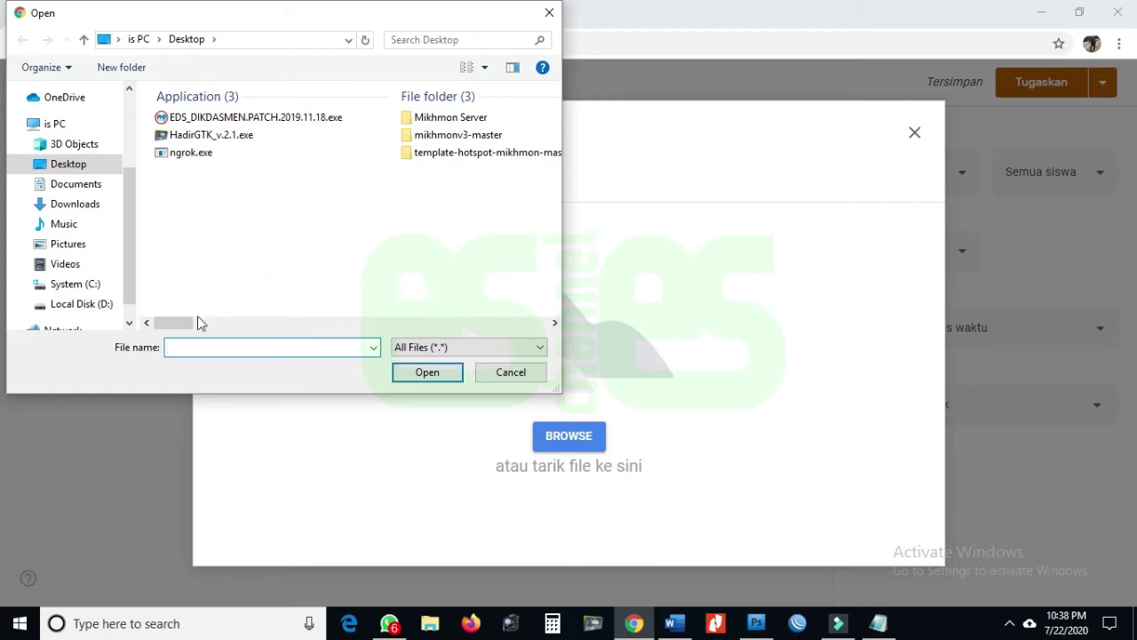
{"action": "left_click_drag", "start_coordinate": [181, 324], "coordinate": [308, 328]}
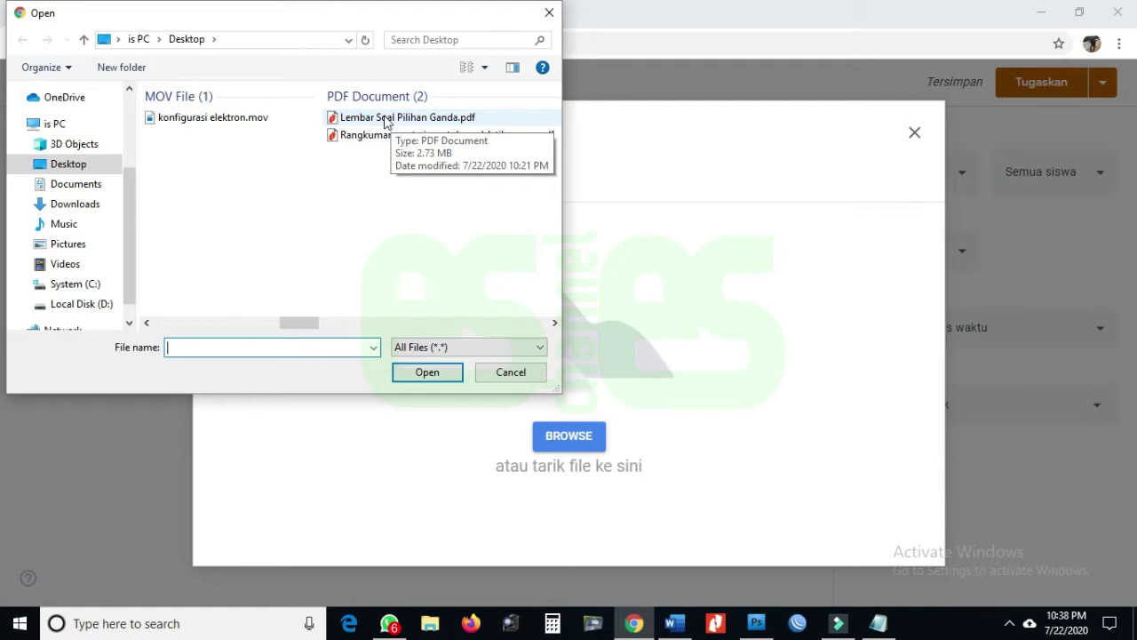
{"action": "left_click", "coordinate": [386, 121]}
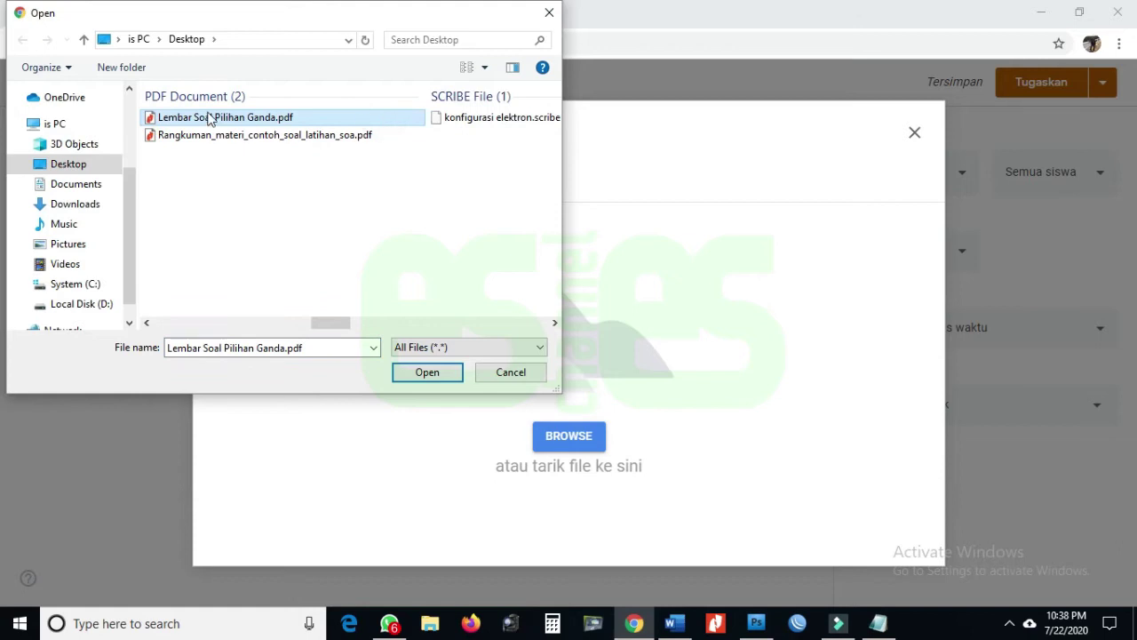
{"action": "left_click", "coordinate": [426, 375]}
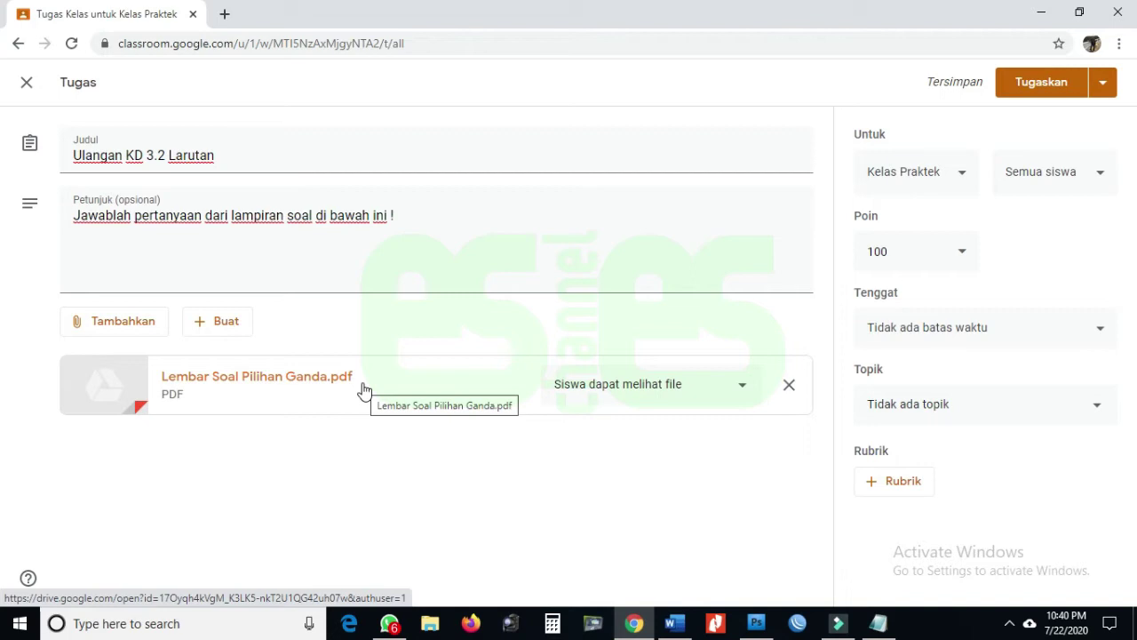
{"action": "left_click", "coordinate": [738, 389]}
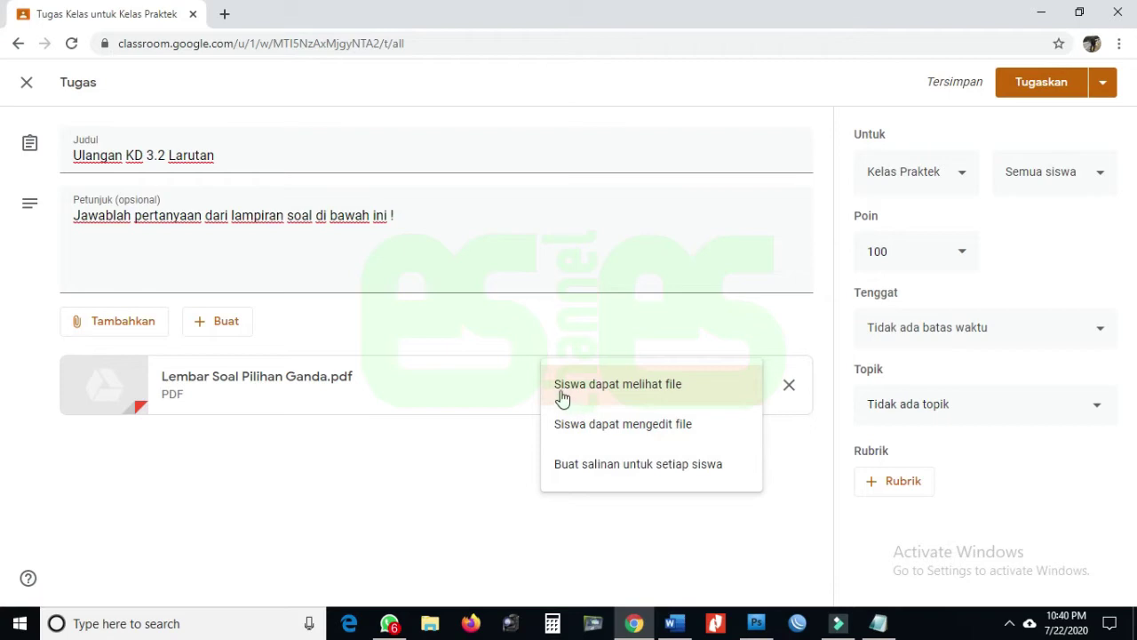
{"action": "left_click", "coordinate": [609, 391]}
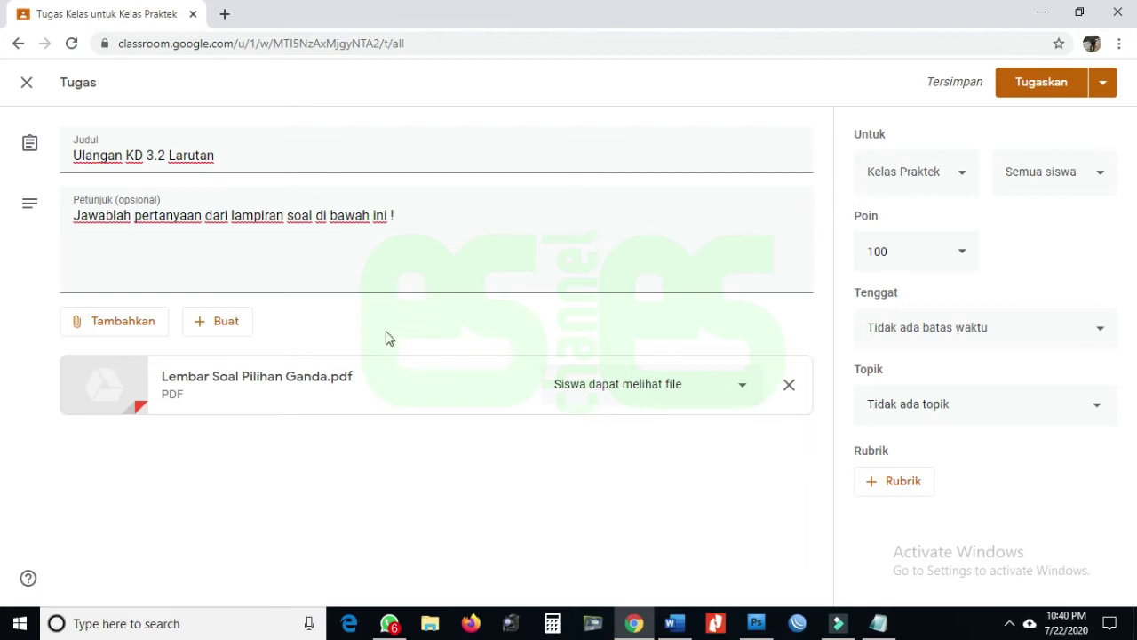
Create a new Google form for the assignment and title it "Lembar Jawaban Siswa".
{"action": "left_click", "coordinate": [226, 322]}
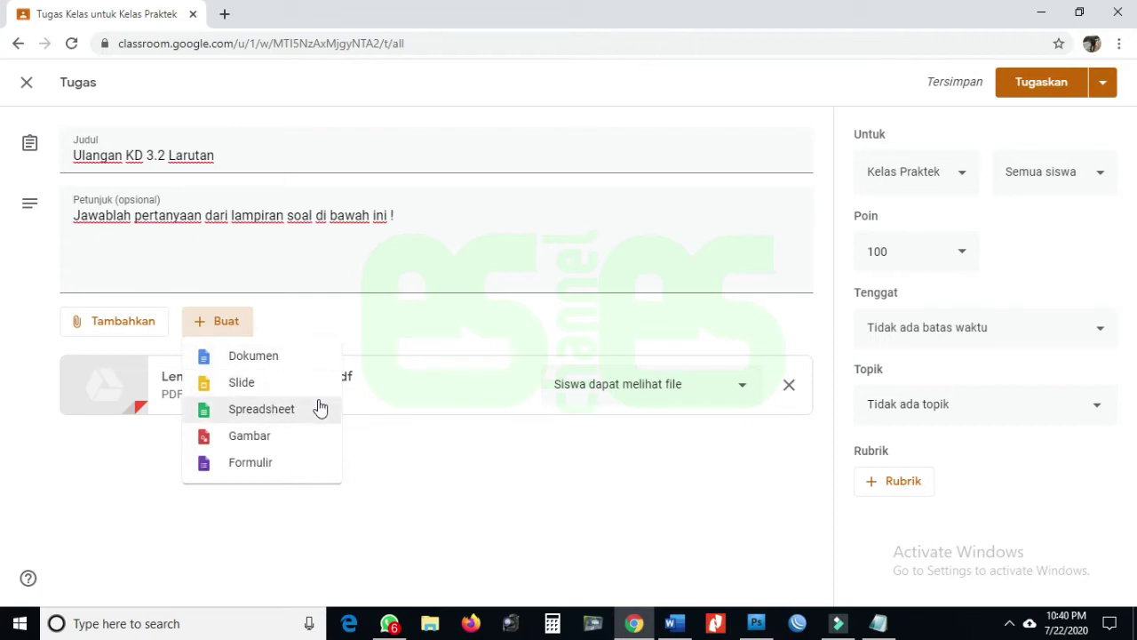
{"action": "left_click", "coordinate": [264, 466]}
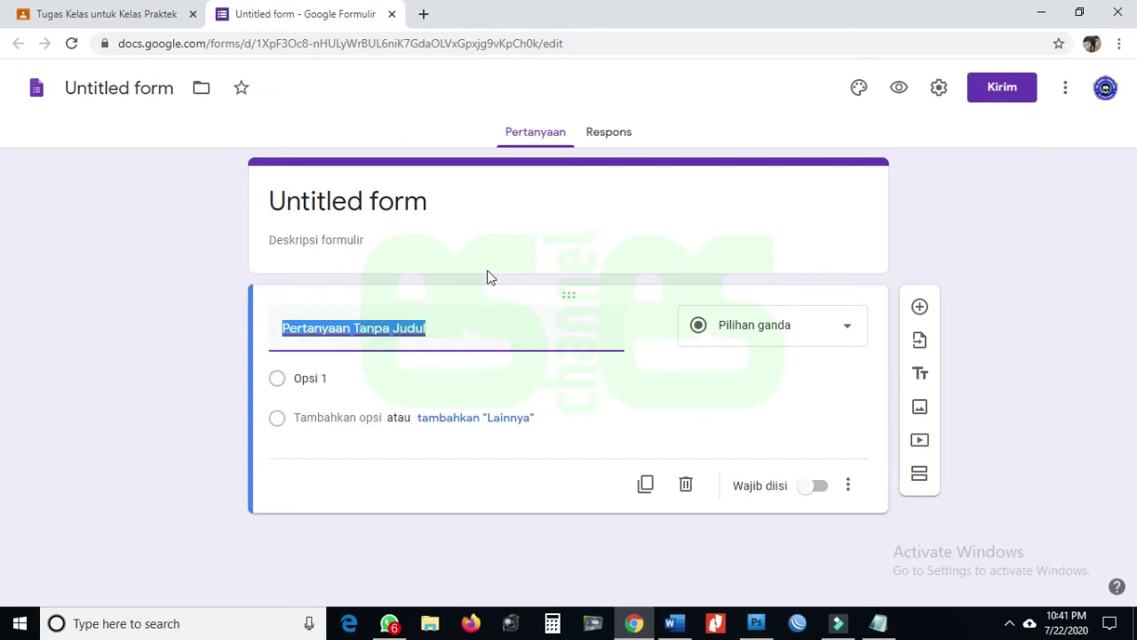
{"action": "left_click", "coordinate": [454, 206]}
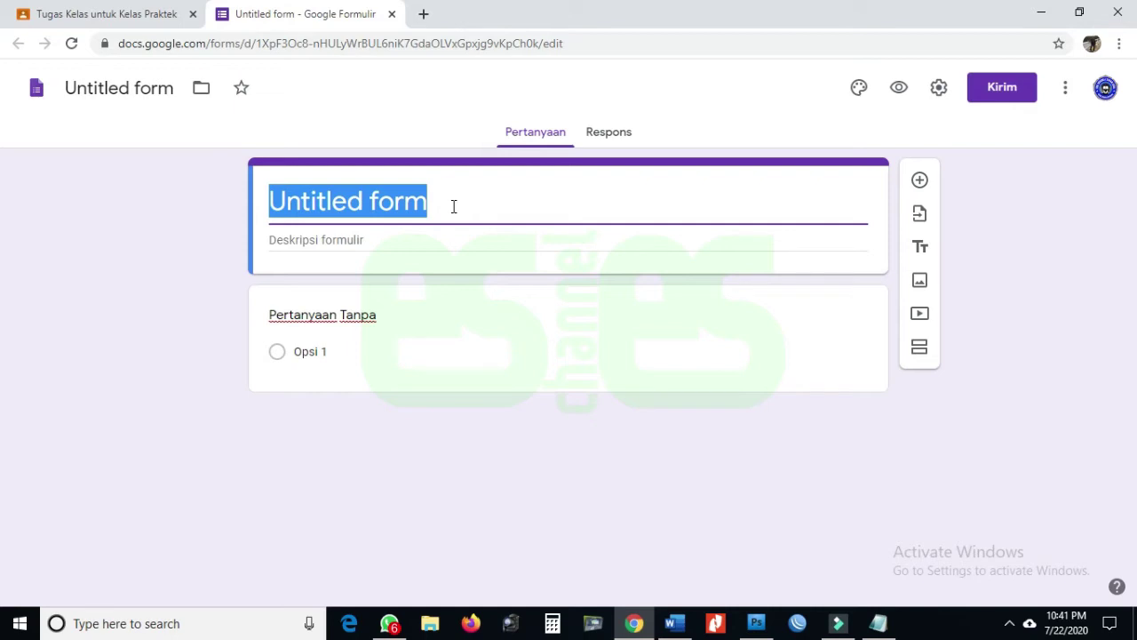
{"action": "type", "text": "Lembar S"}
{"action": "key", "text": "BackSpace"}
{"action": "type", "text": "Jawaban Siswa"}
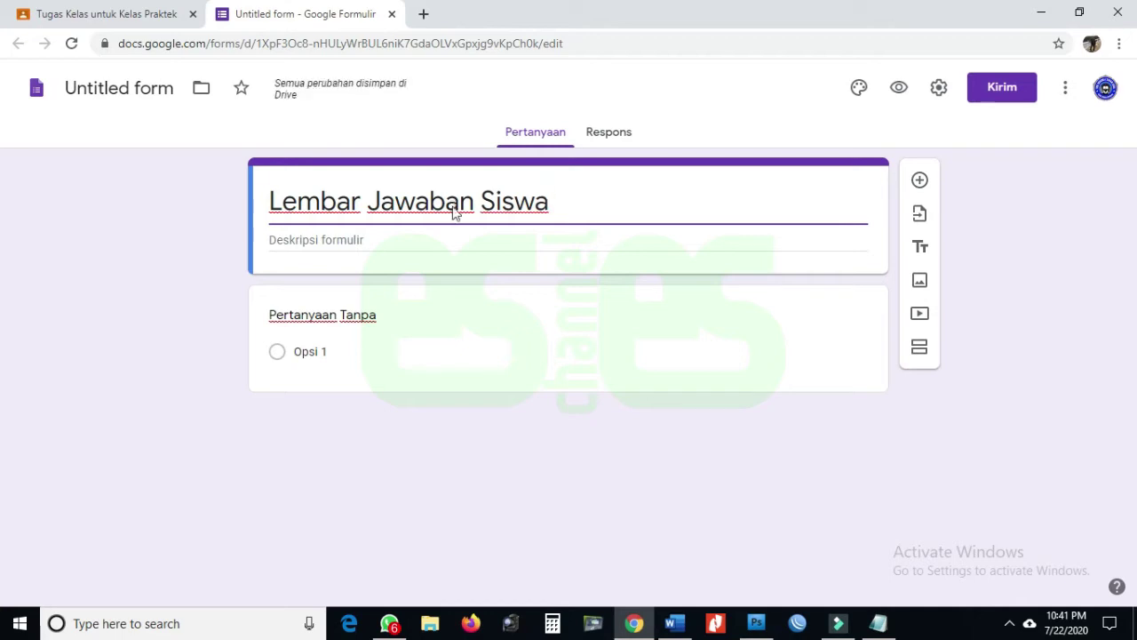
Enter "Lembar untuk jawaban" as the form's description.
{"action": "left_click", "coordinate": [369, 240]}
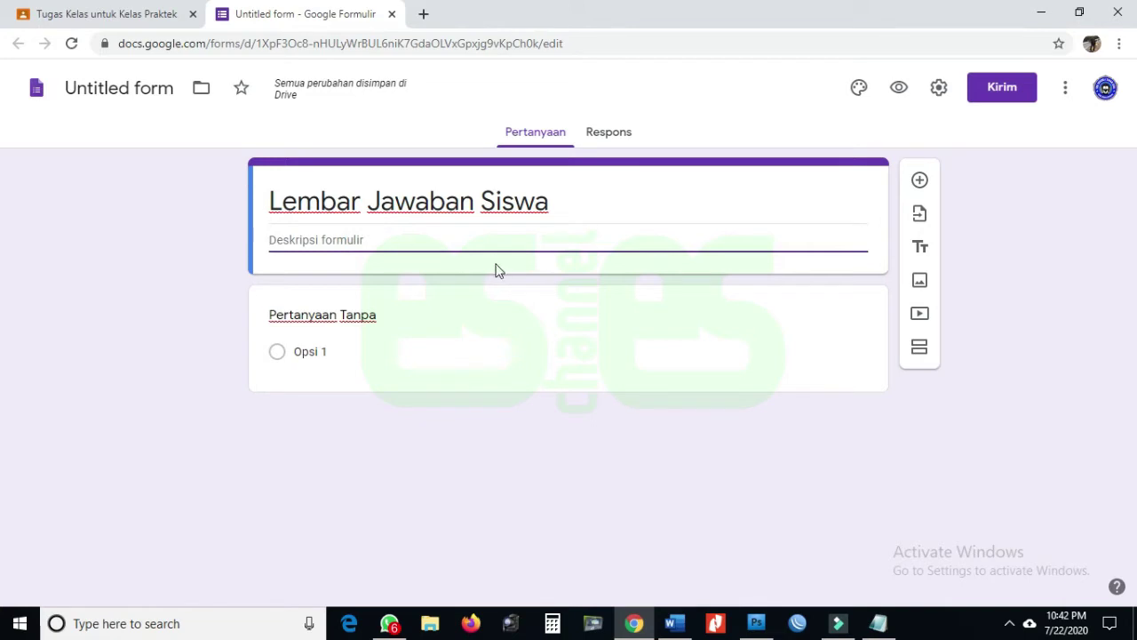
{"action": "type", "text": "Le"}
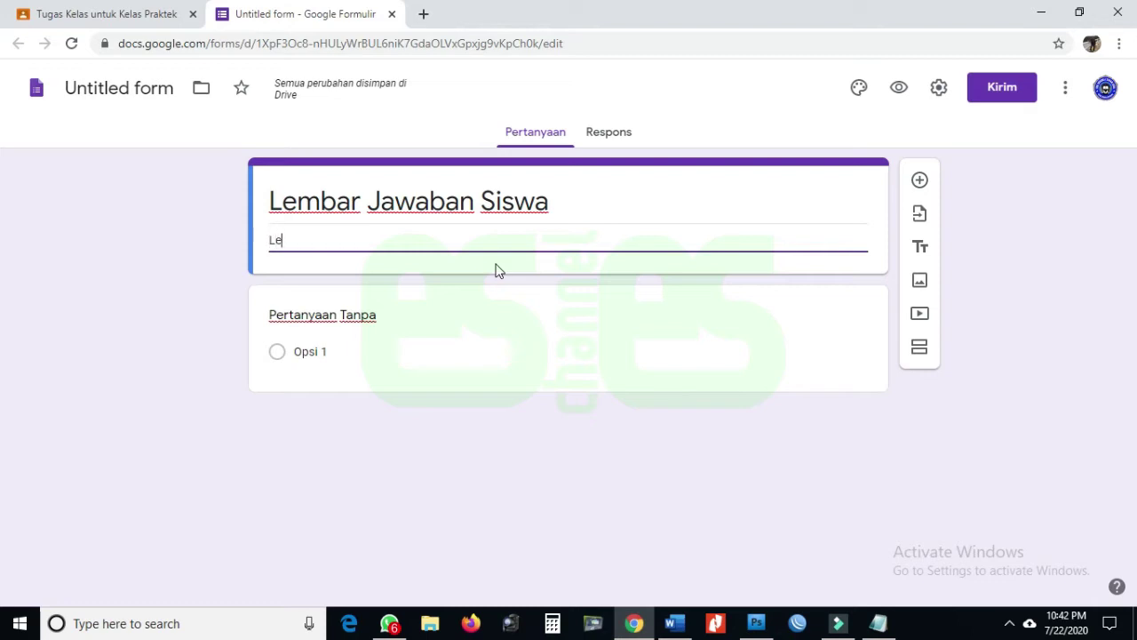
{"action": "type", "text": "mbar untuk jawaban"}
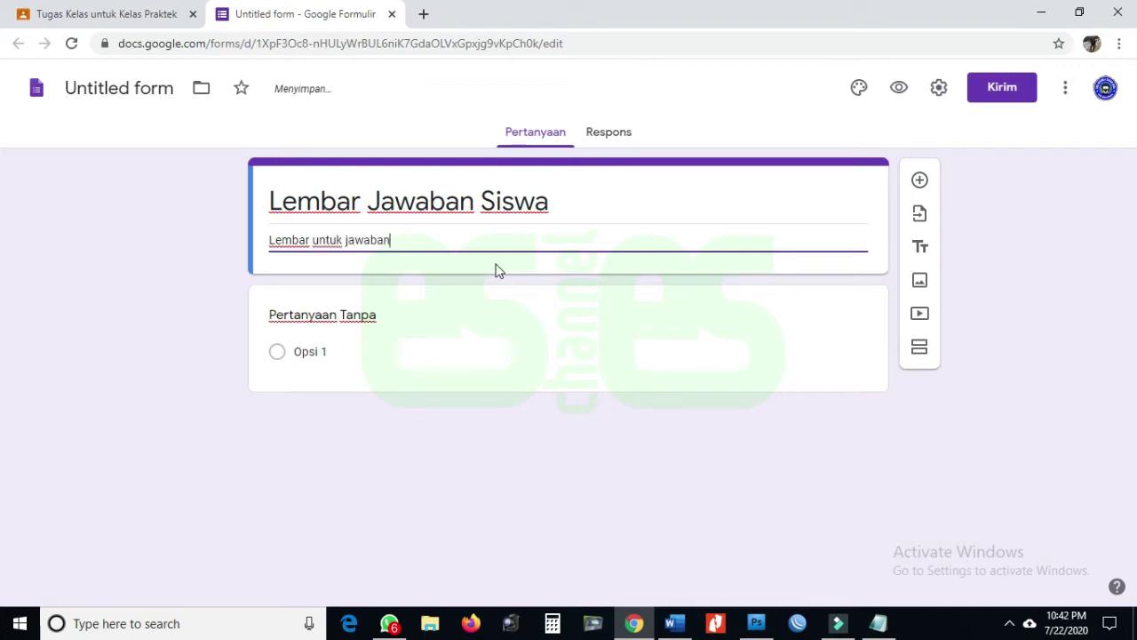
Choose "Pilihan ganda" as the answer type of the form's first question.
{"action": "left_click", "coordinate": [406, 316]}
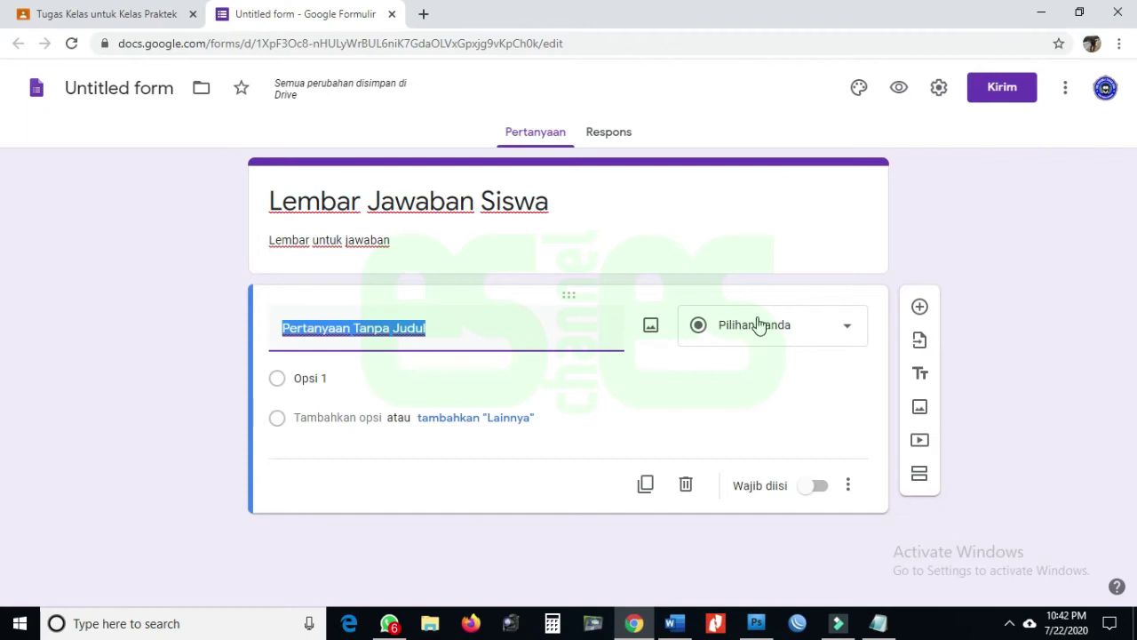
{"action": "left_click", "coordinate": [849, 331]}
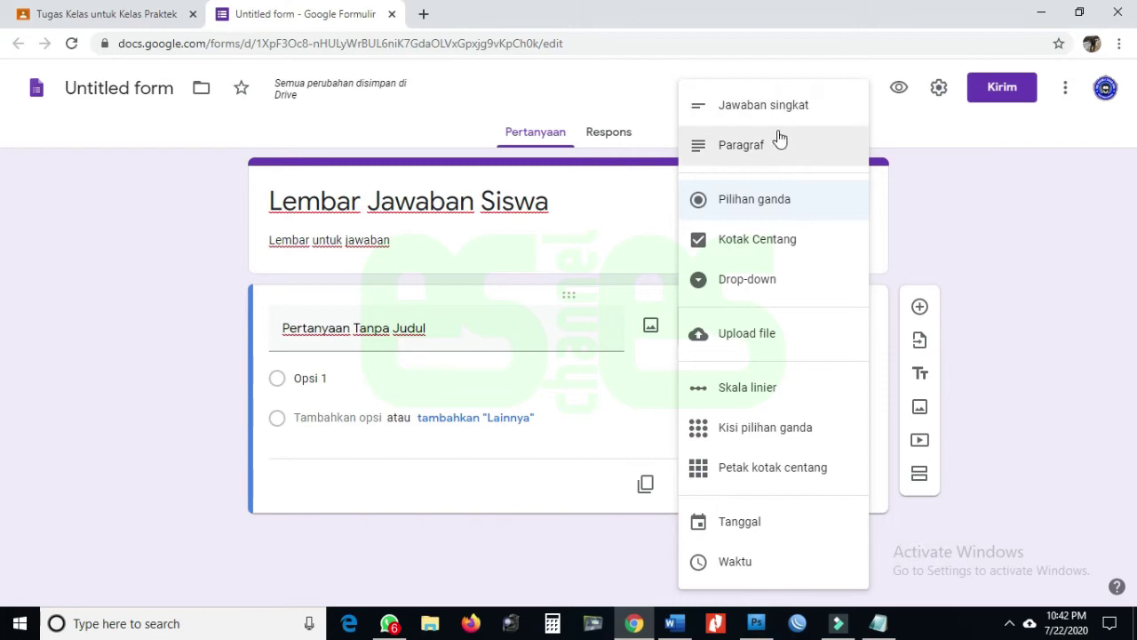
{"action": "left_click", "coordinate": [779, 200]}
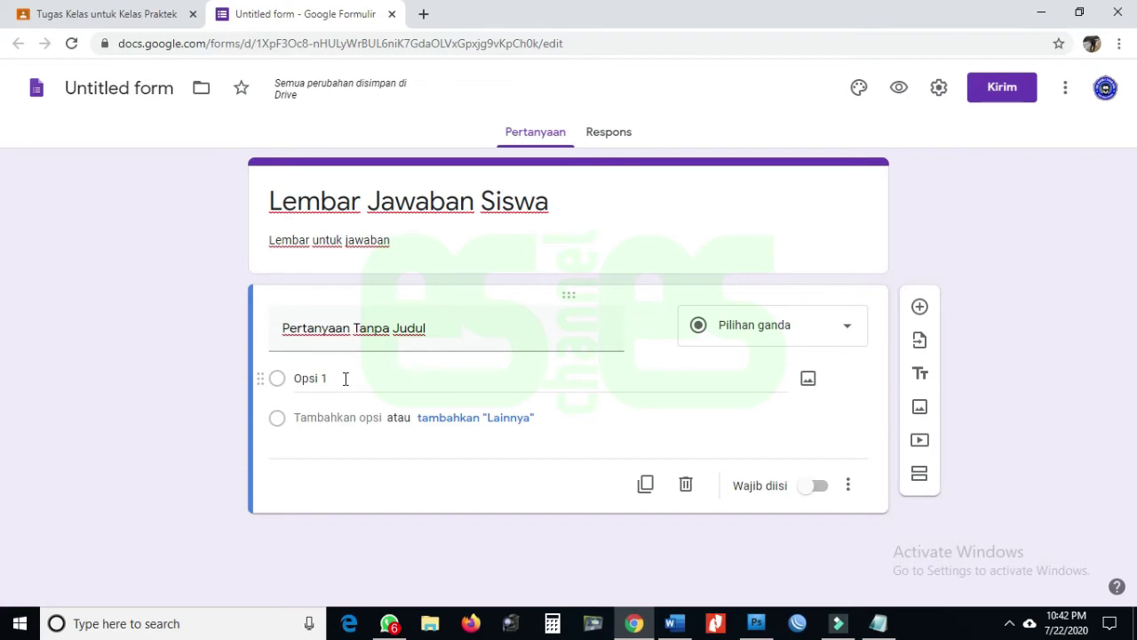
Replace the first question's placeholder text with "Soal nomor 1".
{"action": "left_click", "coordinate": [435, 327]}
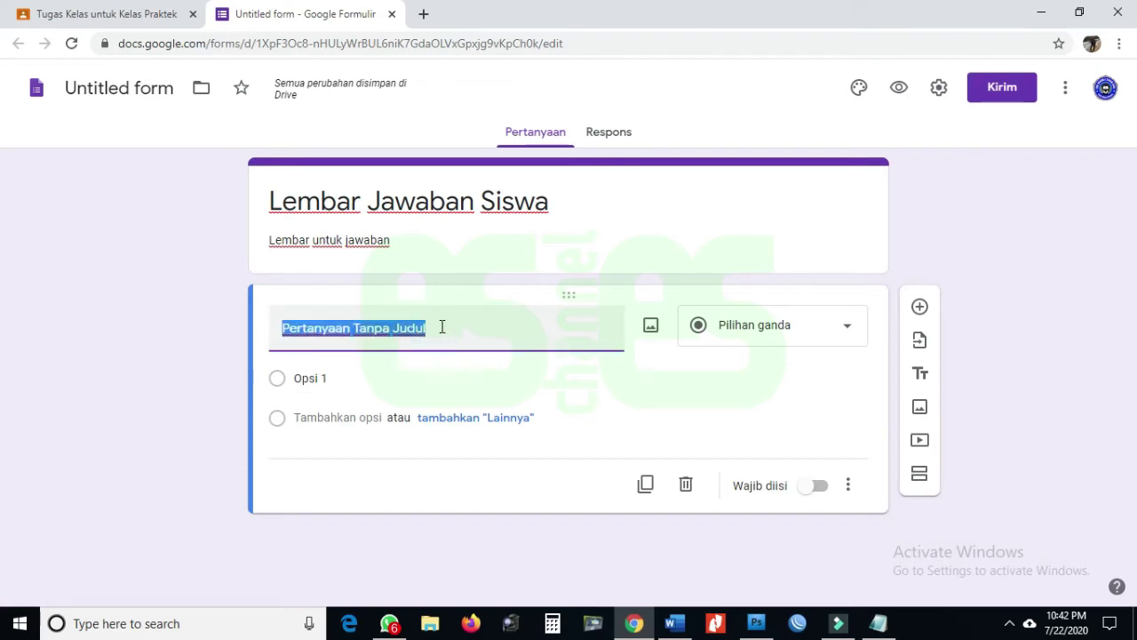
{"action": "type", "text": "S"}
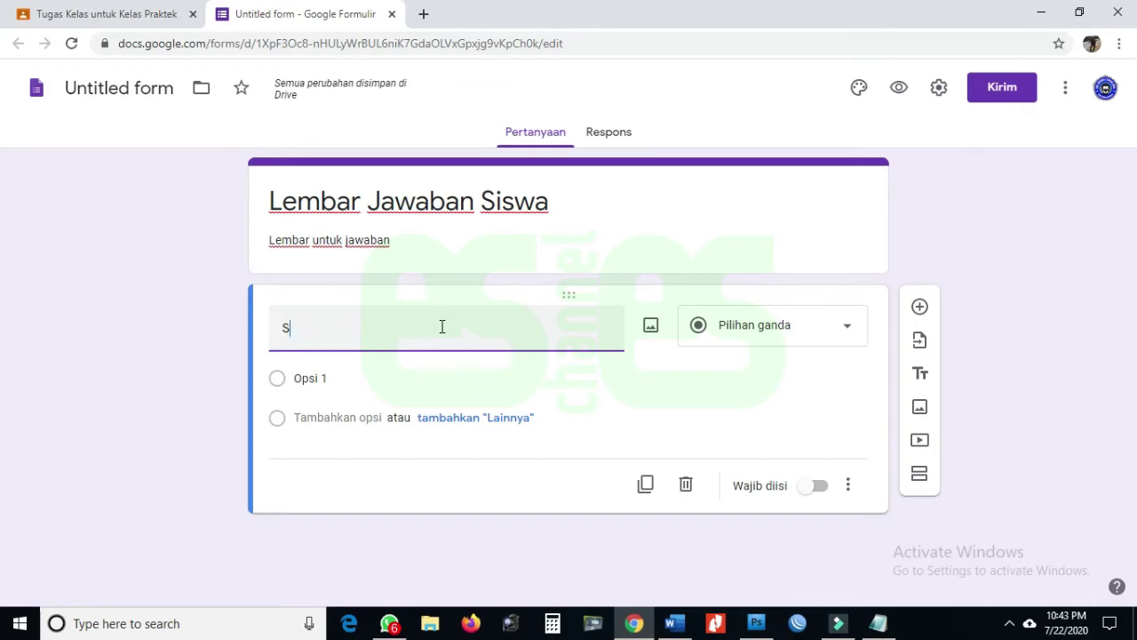
{"action": "type", "text": "oal"}
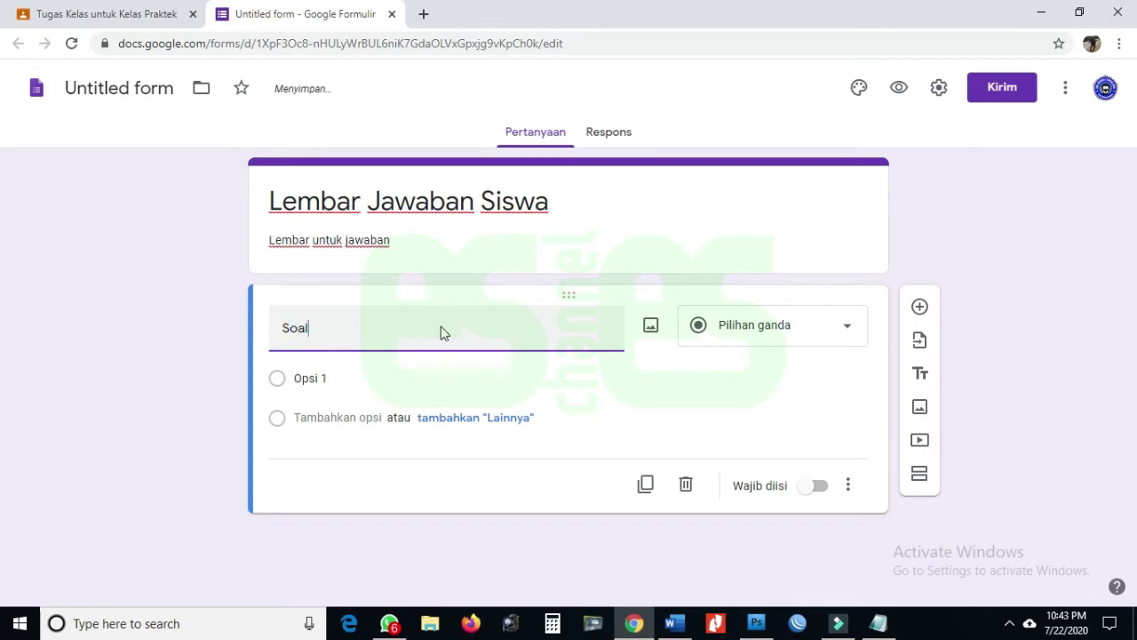
{"action": "type", "text": " n"}
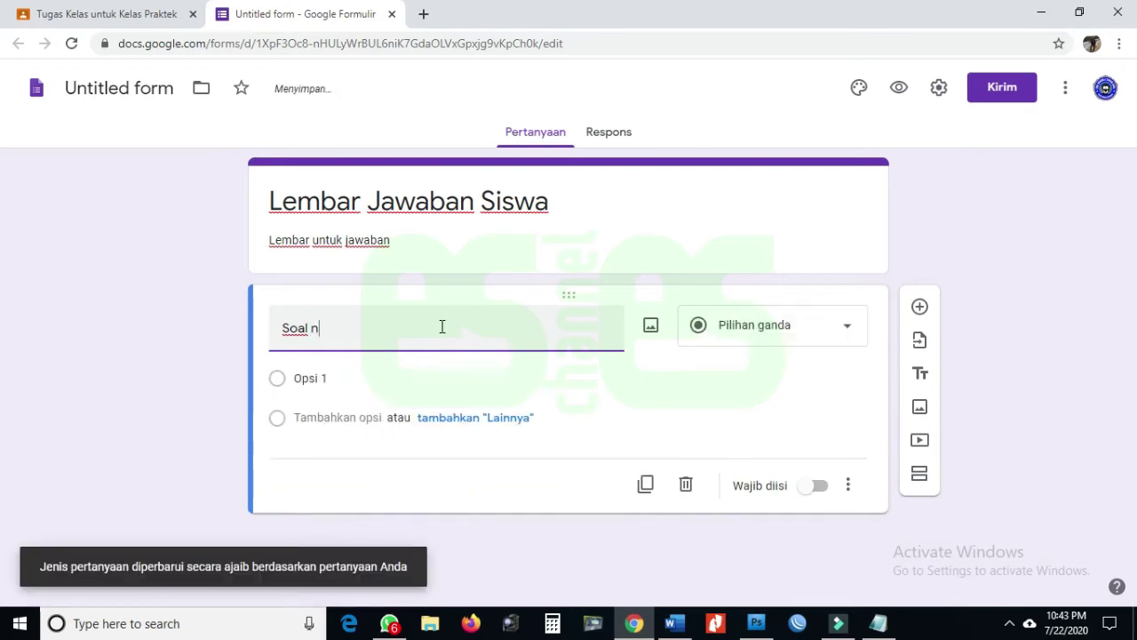
{"action": "type", "text": "om"}
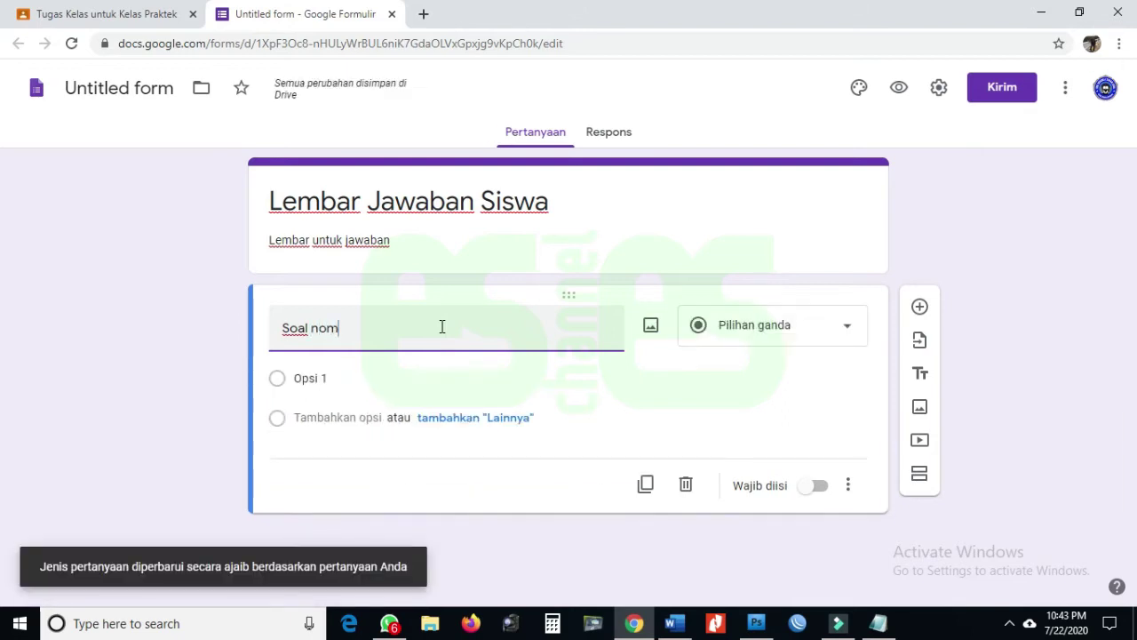
{"action": "type", "text": "or 1"}
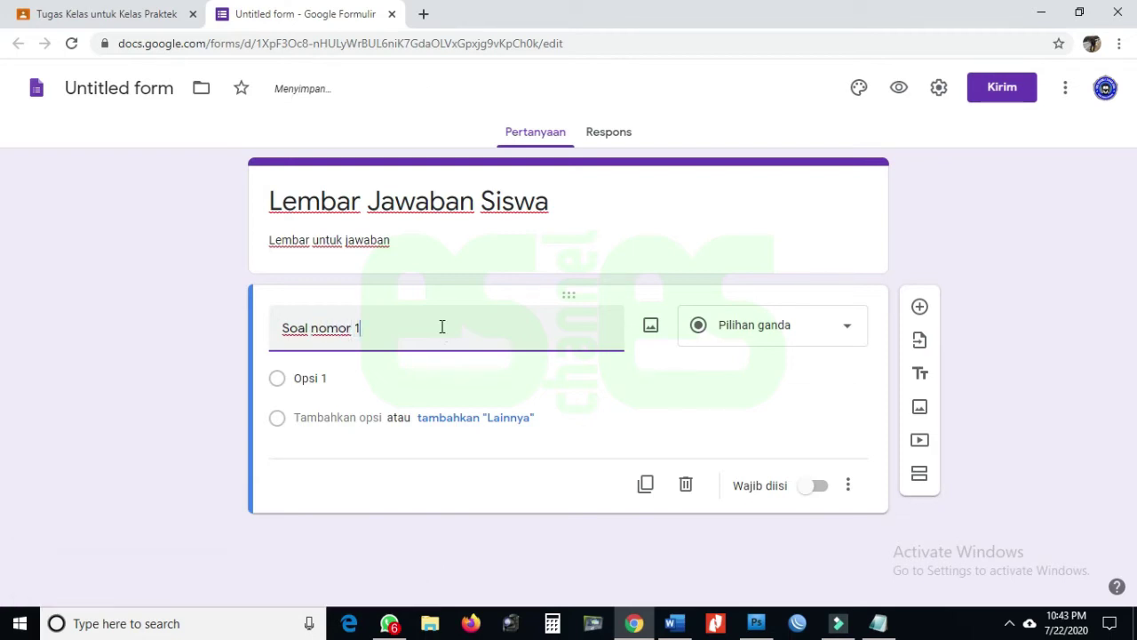
Give the question "Soal nomor 1" five answer options: "a.", "b.", "c.", "d." and "e.".
{"action": "left_click", "coordinate": [372, 386]}
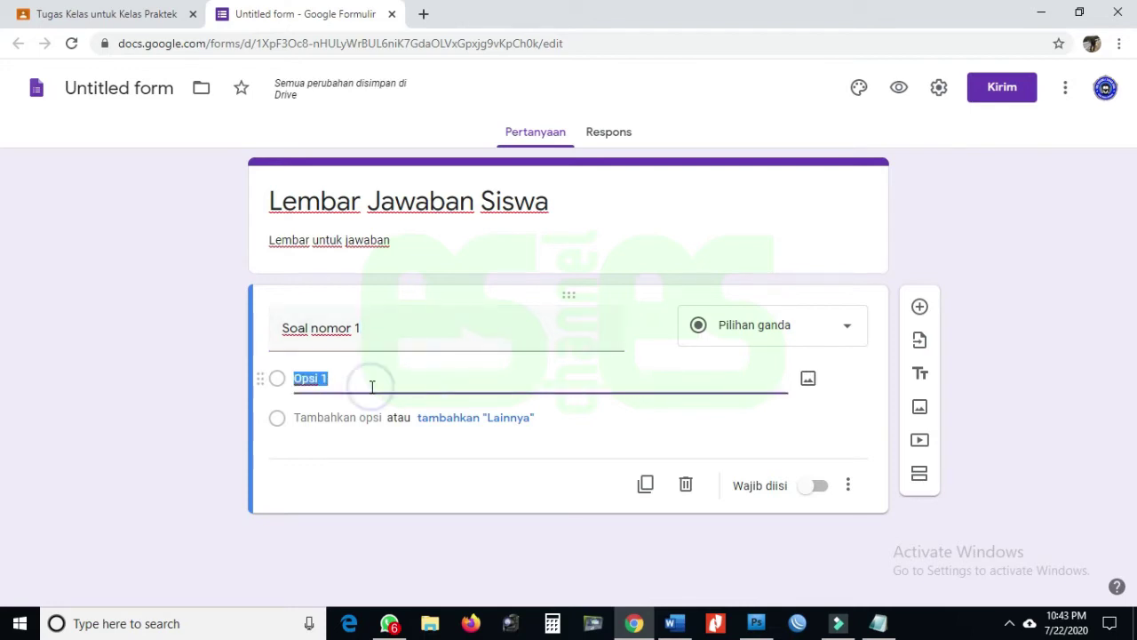
{"action": "type", "text": "a."}
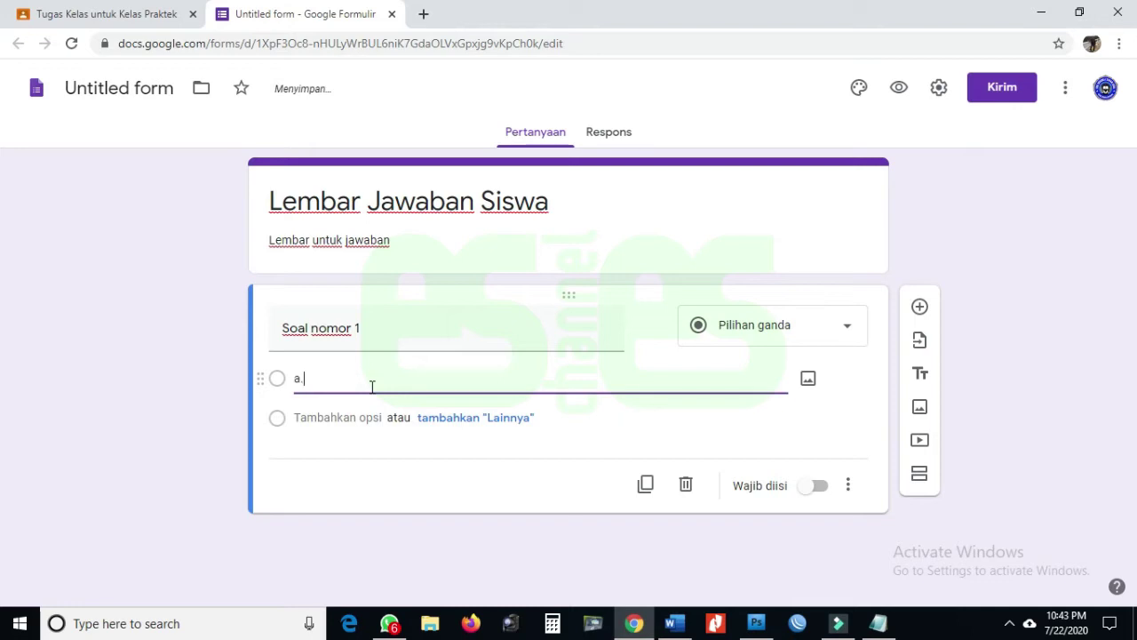
{"action": "left_click", "coordinate": [344, 417]}
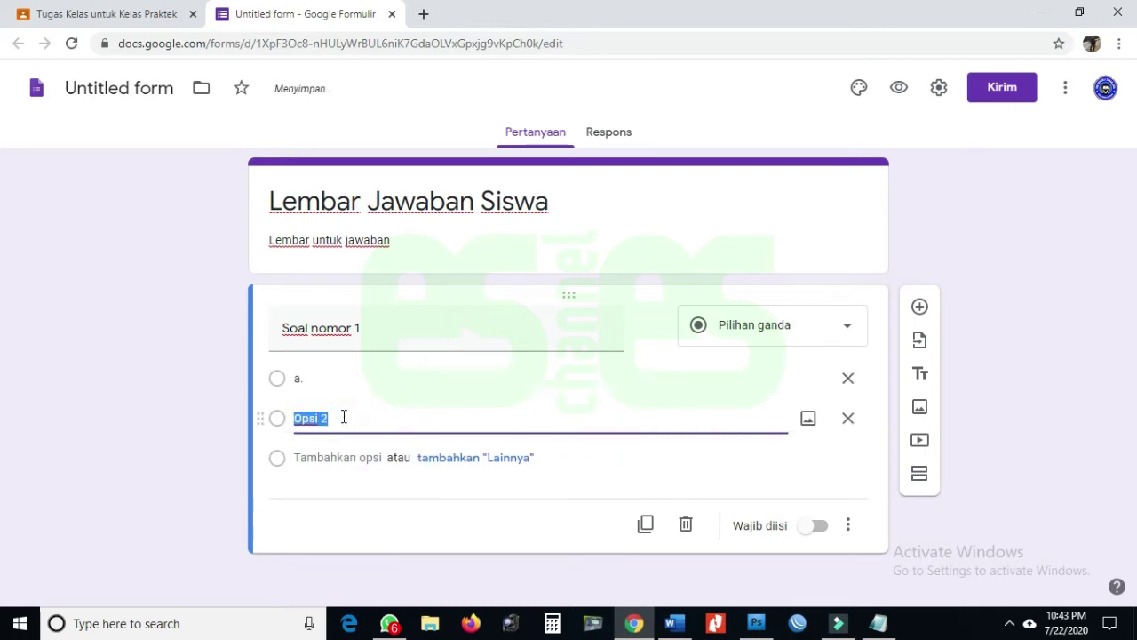
{"action": "type", "text": "b."}
{"action": "left_click", "coordinate": [335, 457]}
{"action": "type", "text": "c."}
{"action": "left_click", "coordinate": [324, 498]}
{"action": "type", "text": "d."}
{"action": "left_click", "coordinate": [335, 534]}
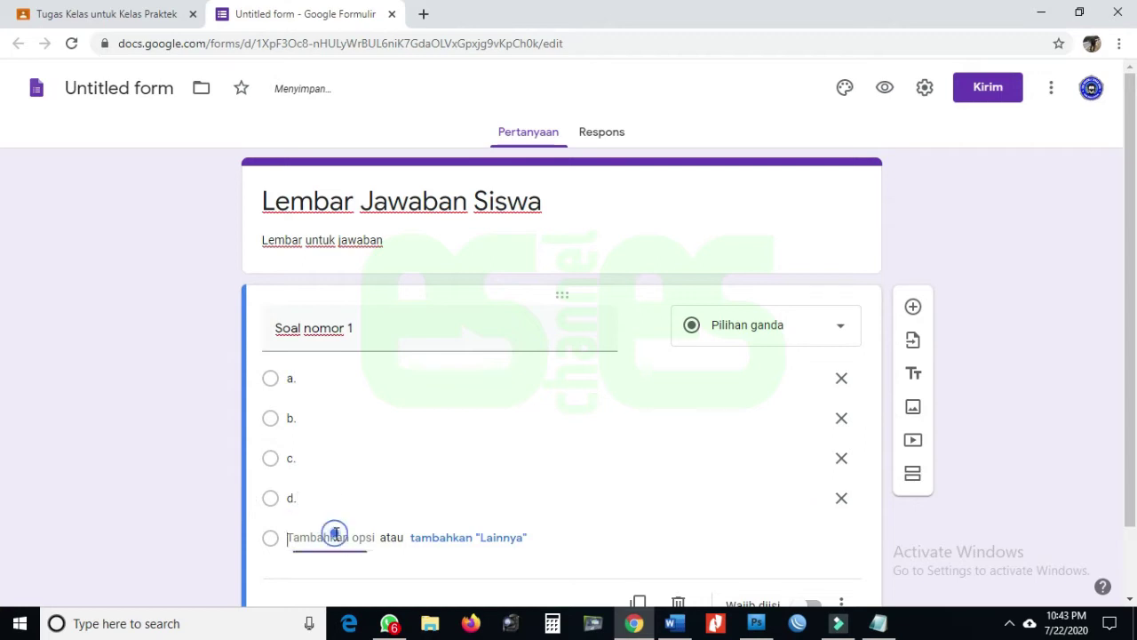
{"action": "type", "text": "e."}
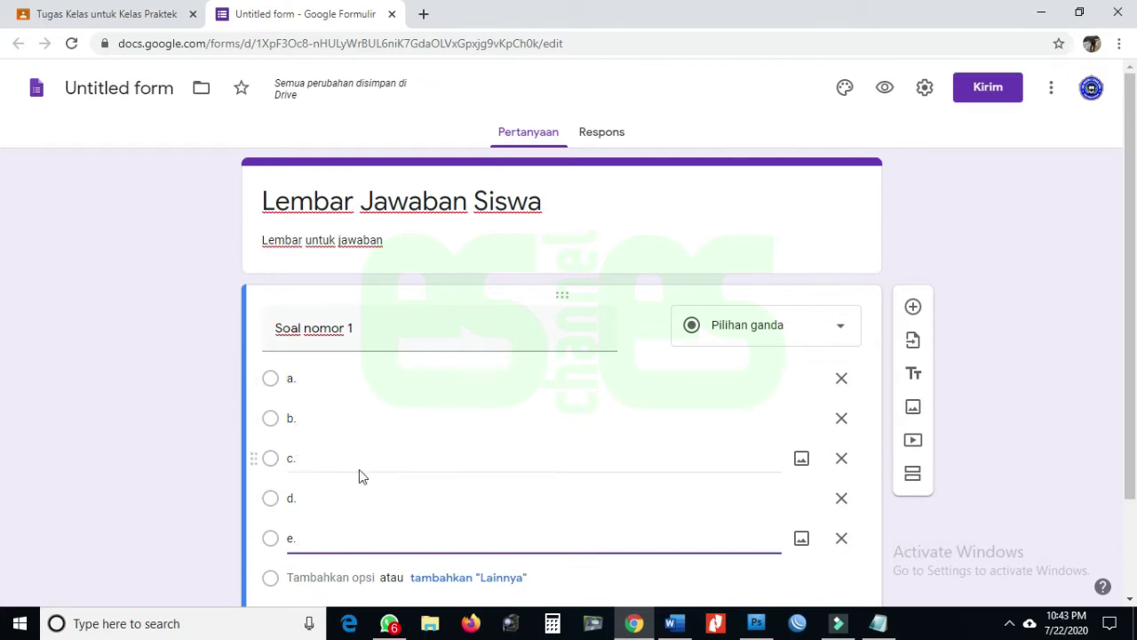
Make the question "Soal nomor 1" required by enabling "Wajib diisi".
{"action": "scroll", "coordinate": [996, 340], "scroll_direction": "down", "scroll_amount": 2}
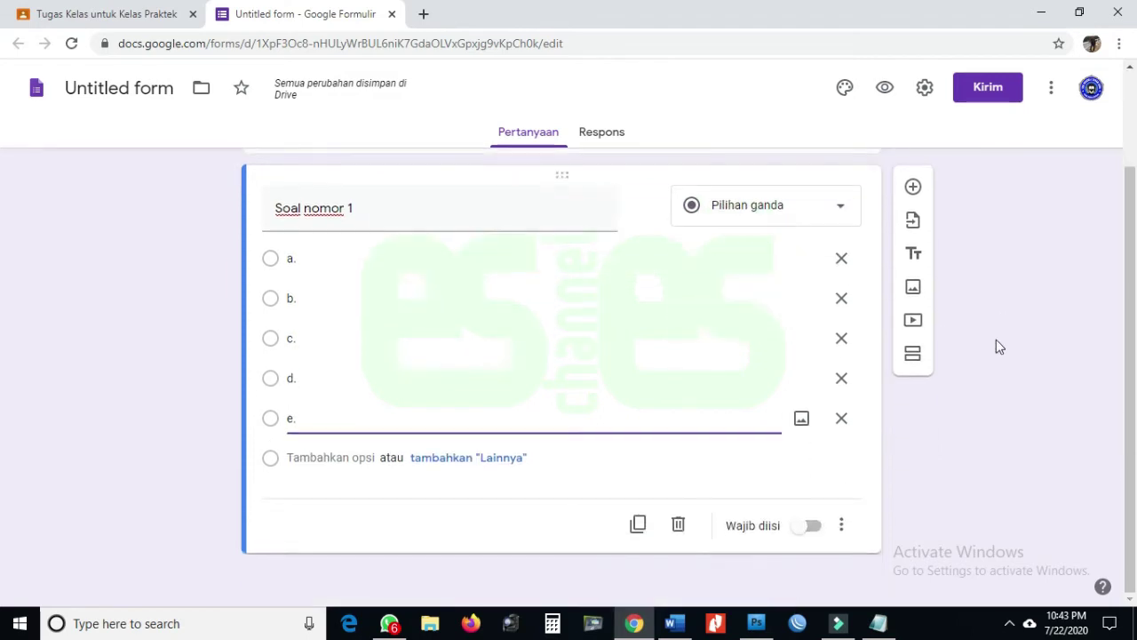
{"action": "scroll", "coordinate": [996, 339], "scroll_direction": "up", "scroll_amount": 1}
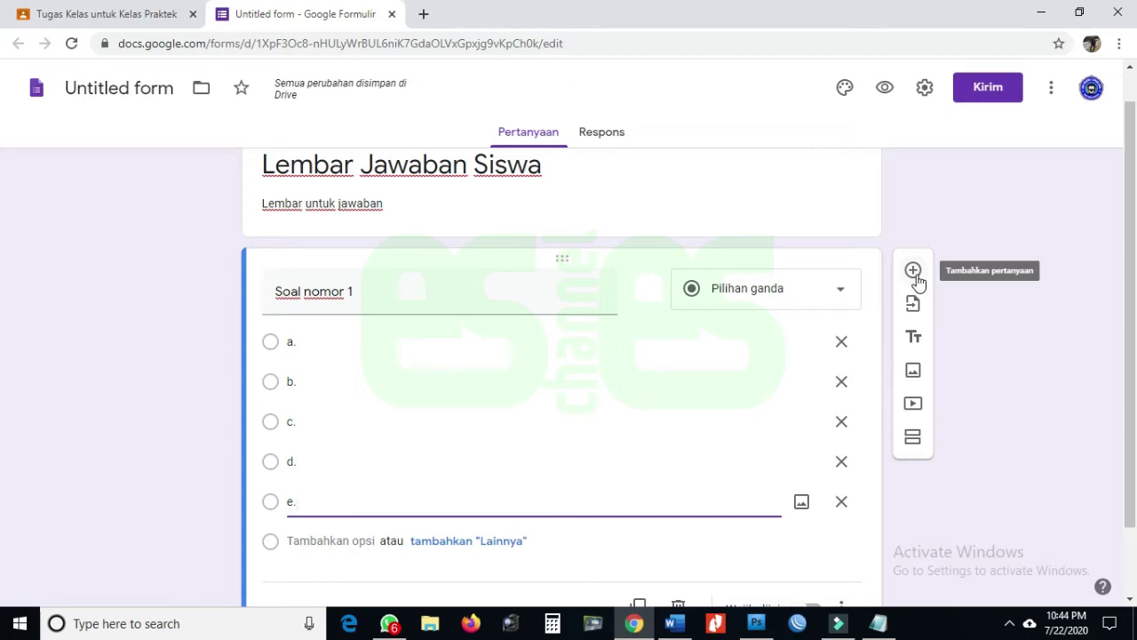
{"action": "scroll", "coordinate": [918, 282], "scroll_direction": "down", "scroll_amount": 1}
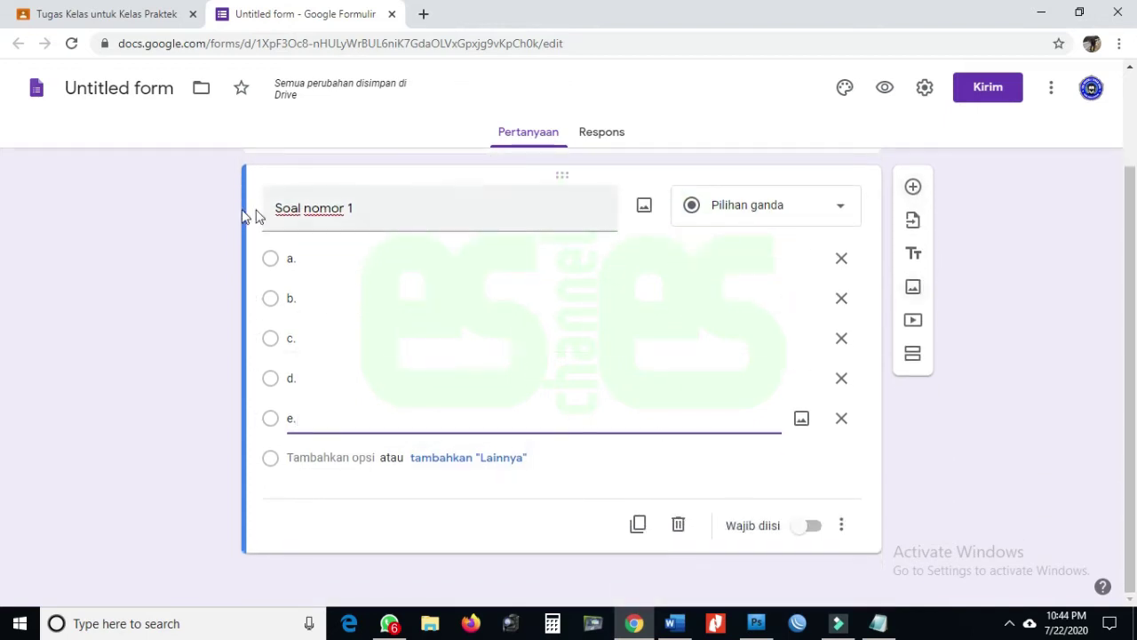
{"action": "left_click", "coordinate": [804, 528]}
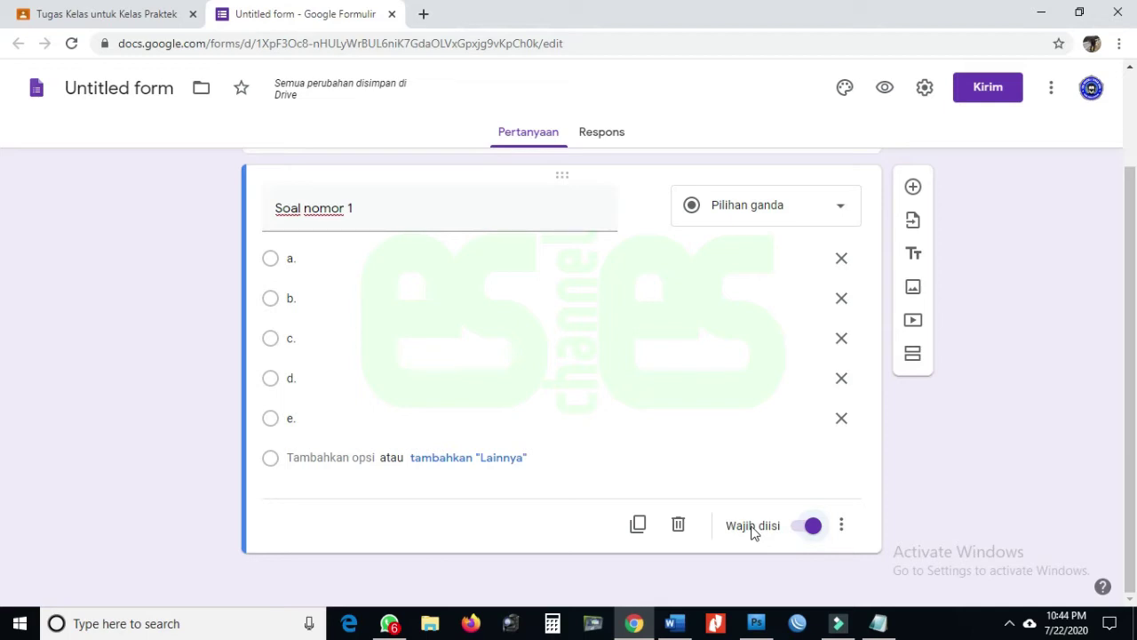
Add a second multiple-choice question to the form and title it "Soal nomor 2".
{"action": "left_click", "coordinate": [913, 190]}
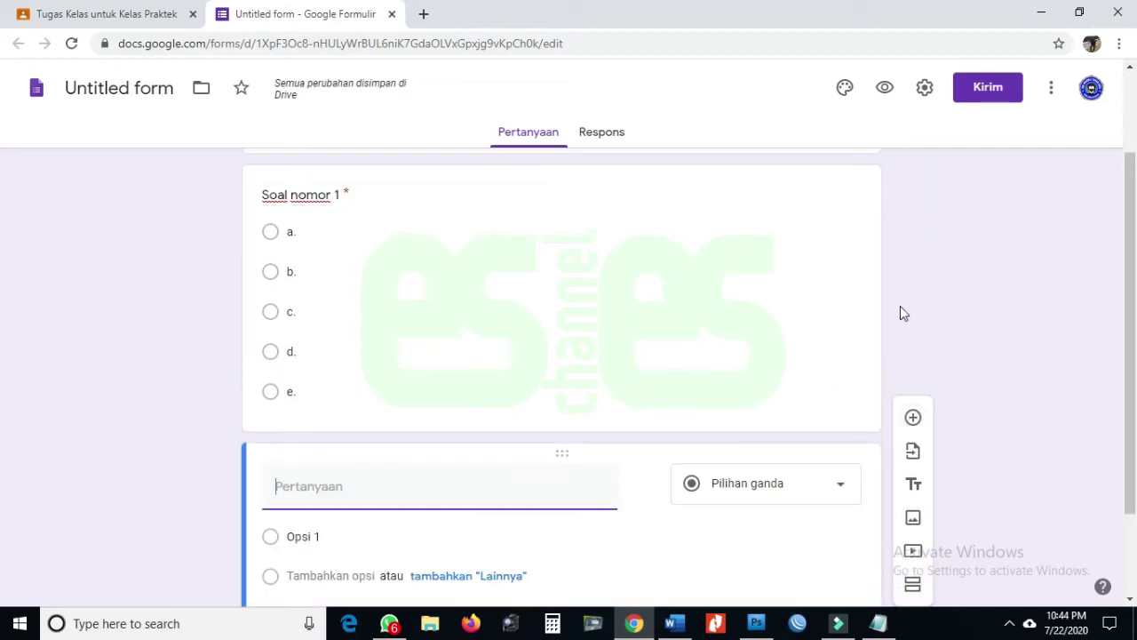
{"action": "type", "text": "Soa"}
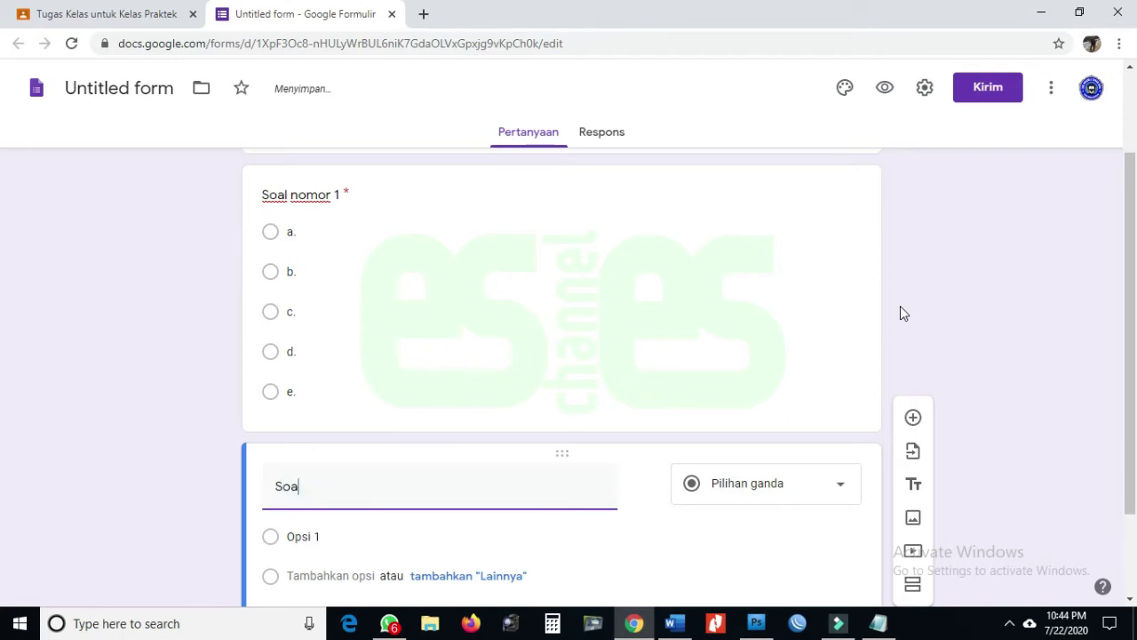
{"action": "type", "text": "l nomor 2"}
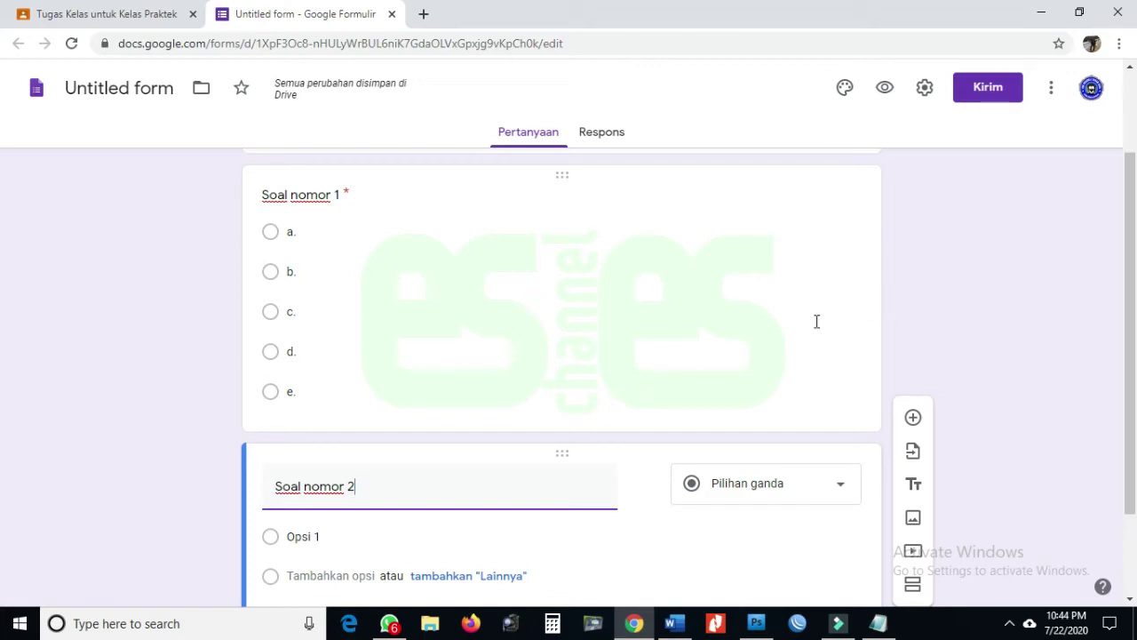
Give "Soal nomor 2" the answer options "a.", "b.", "c.", "d." and "e.", and make the question required with "Wajib diisi".
{"action": "scroll", "coordinate": [1028, 356], "scroll_direction": "down", "scroll_amount": 1}
{"action": "scroll", "coordinate": [1029, 355], "scroll_direction": "down", "scroll_amount": 1}
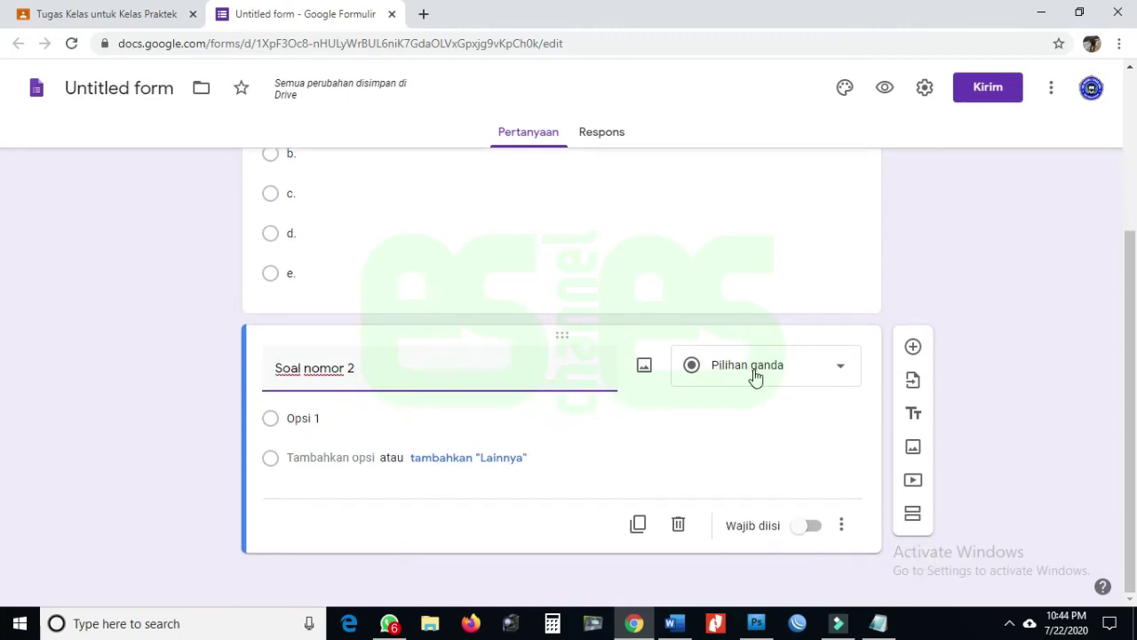
{"action": "left_click", "coordinate": [373, 421]}
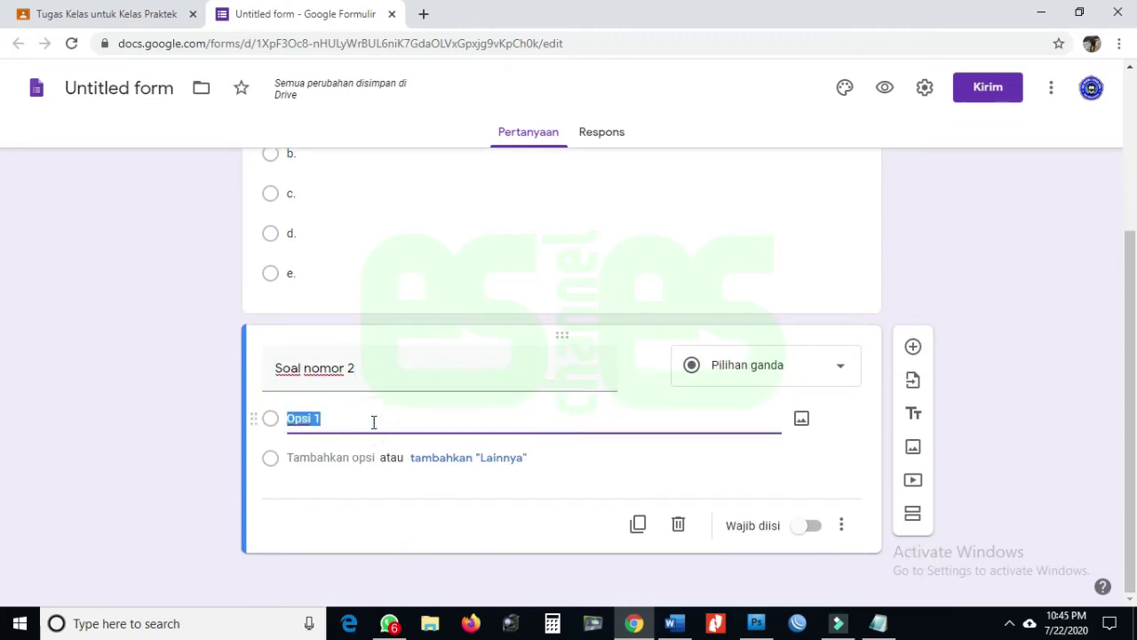
{"action": "type", "text": "a"}
{"action": "key", "text": "Tab"}
{"action": "key", "text": "Tab"}
{"action": "type", "text": "b."}
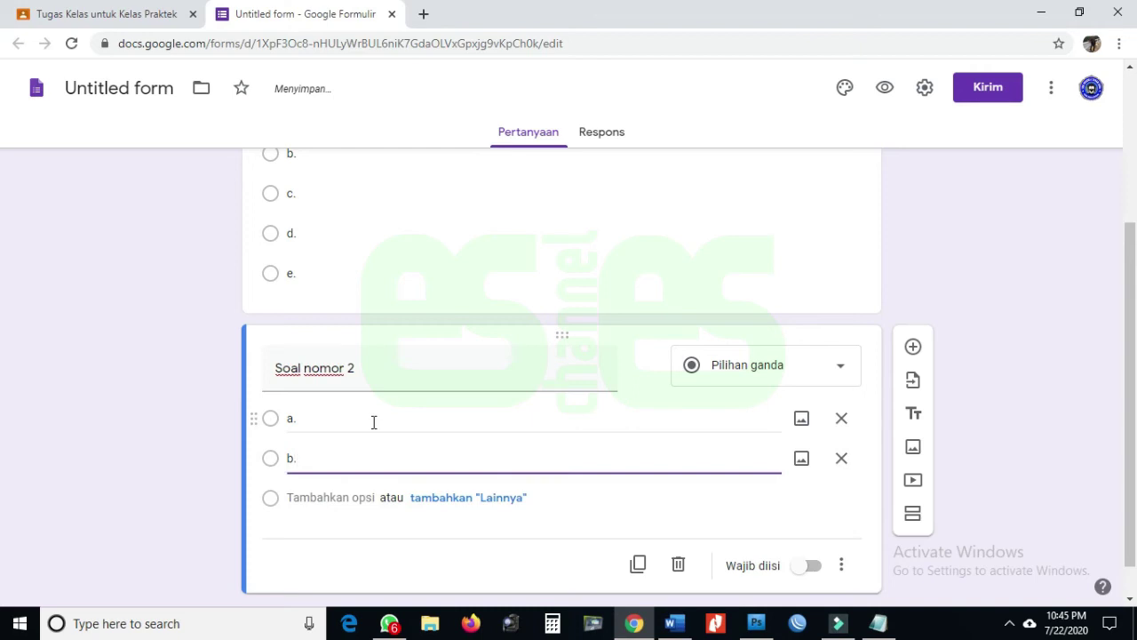
{"action": "left_click", "coordinate": [343, 487]}
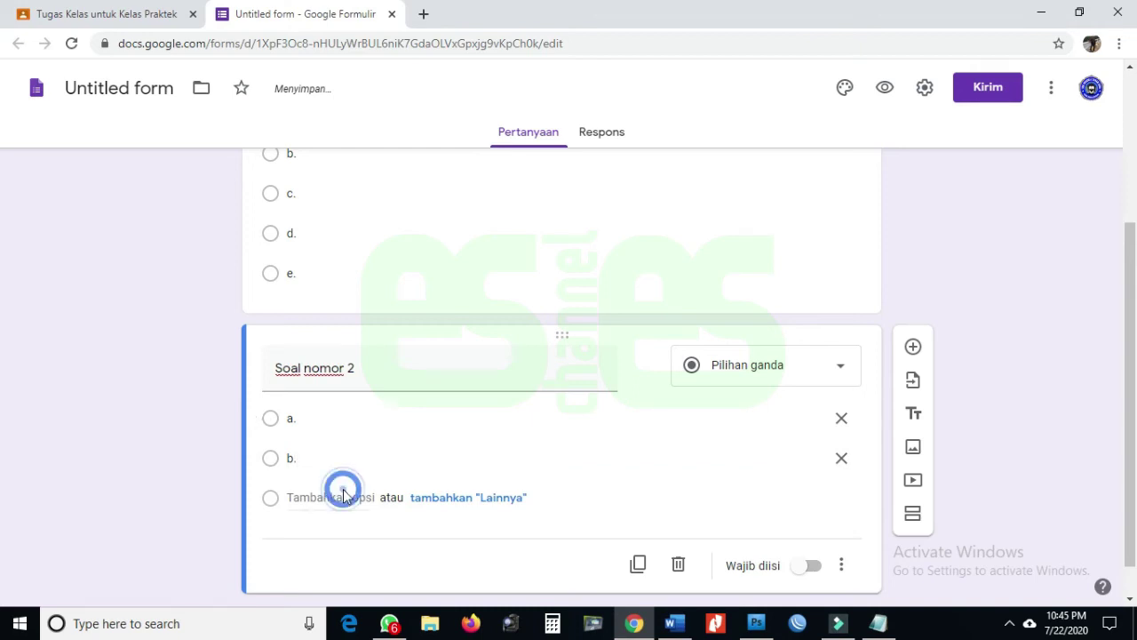
{"action": "left_click", "coordinate": [341, 499]}
{"action": "type", "text": "c."}
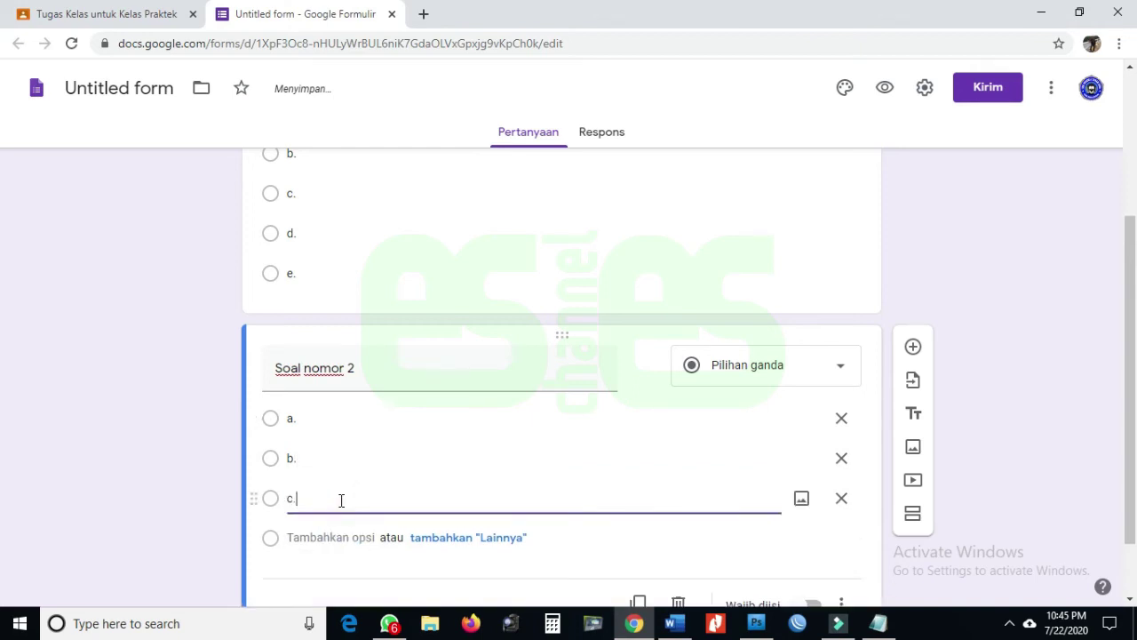
{"action": "left_click", "coordinate": [338, 533]}
{"action": "type", "text": "d."}
{"action": "left_click", "coordinate": [325, 575]}
{"action": "type", "text": "e"}
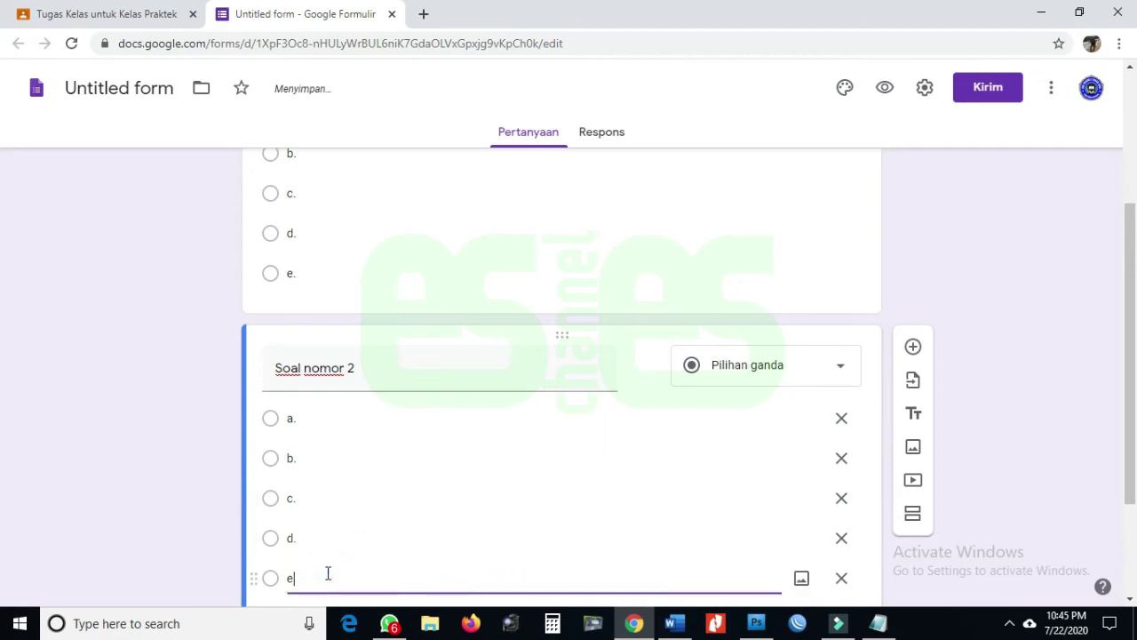
{"action": "type", "text": "."}
{"action": "scroll", "coordinate": [523, 505], "scroll_direction": "down", "scroll_amount": 2}
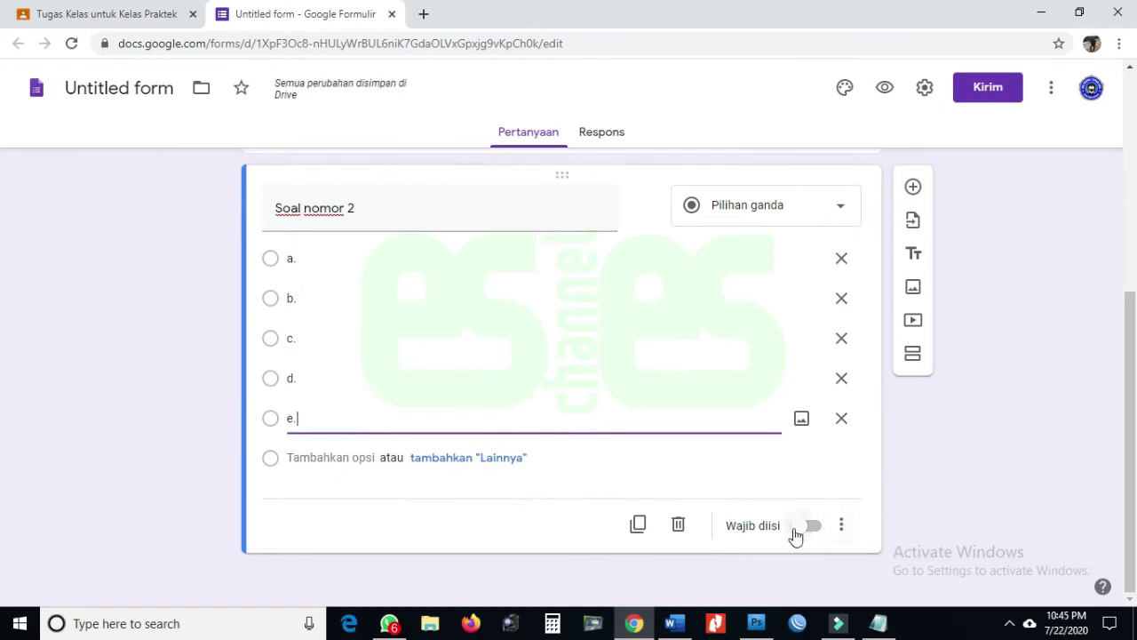
{"action": "left_click", "coordinate": [805, 527]}
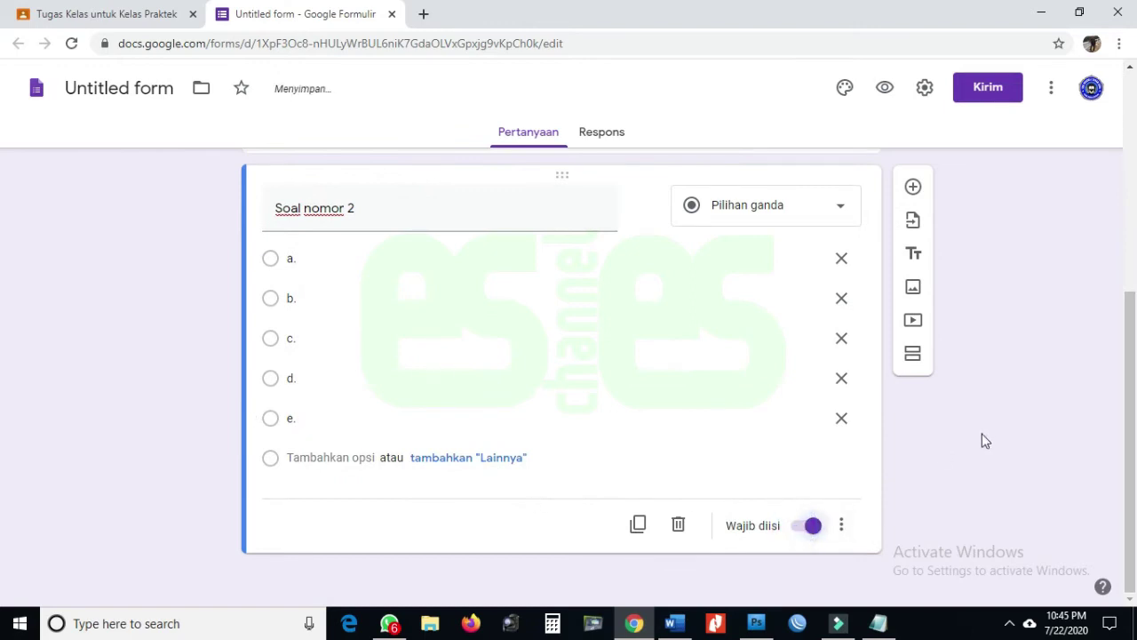
Add a third multiple-choice question below the second one and title it "Soal nomor 3".
{"action": "scroll", "coordinate": [1024, 407], "scroll_direction": "up", "scroll_amount": 1}
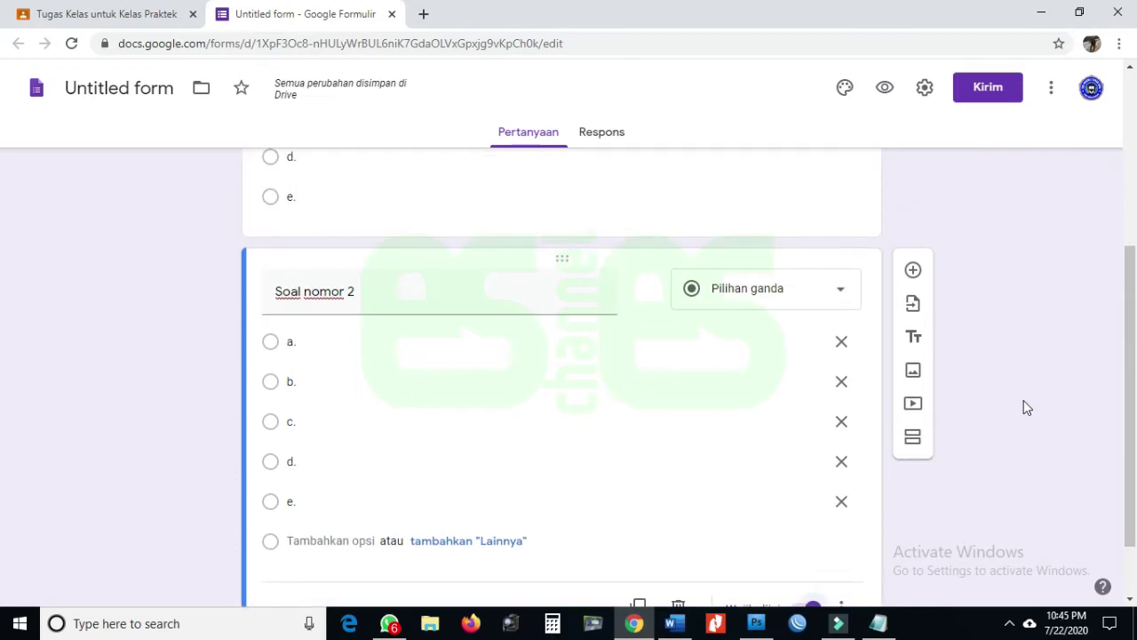
{"action": "left_click", "coordinate": [914, 271]}
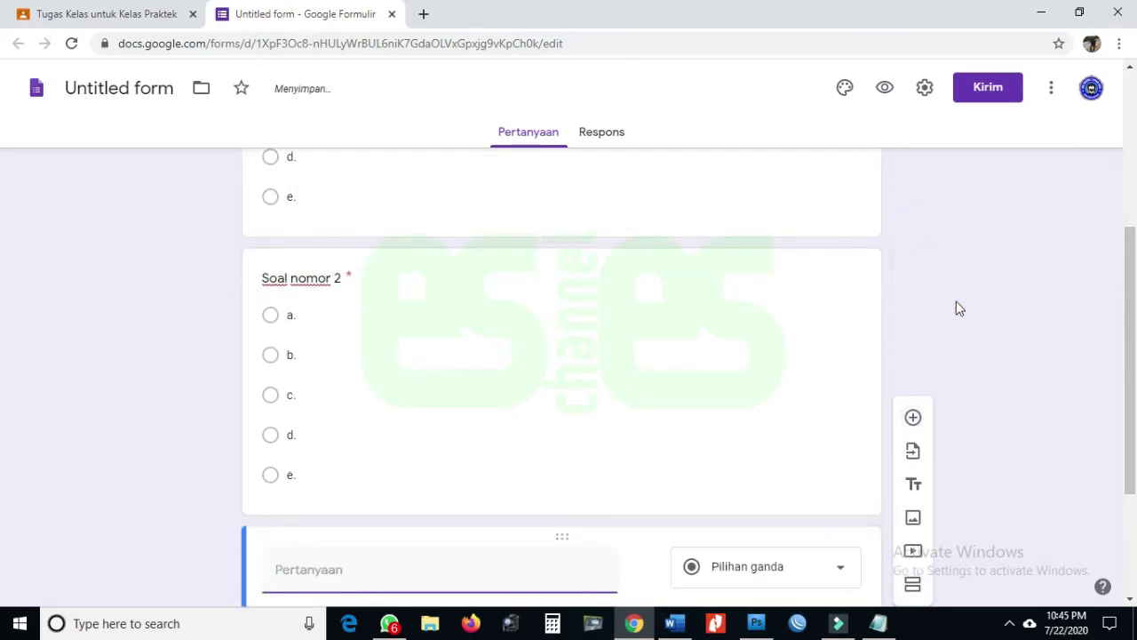
{"action": "type", "text": "So"}
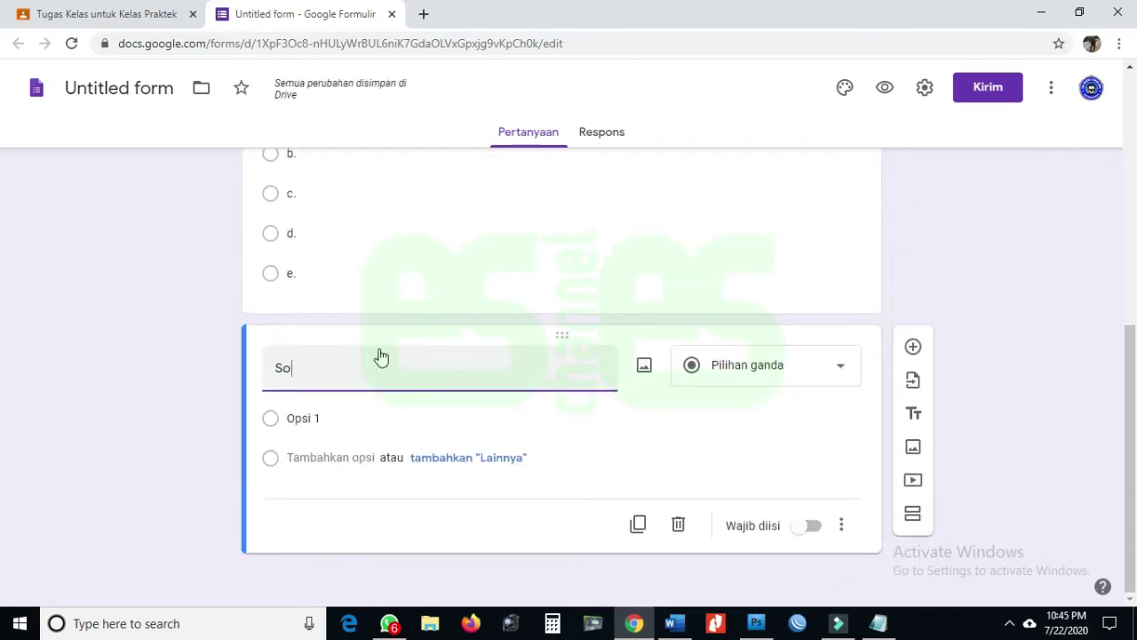
{"action": "type", "text": "al nomor 3"}
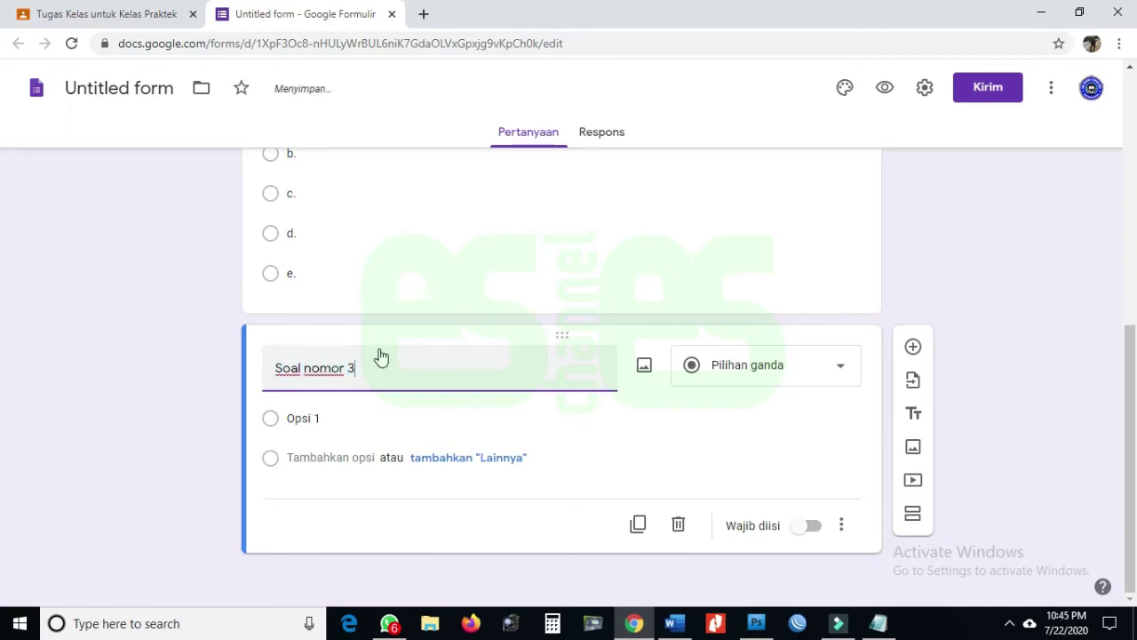
Fill in the answer options "a.", "b.", "c.", "d." and "e." for "Soal nomor 3".
{"action": "left_click", "coordinate": [363, 418]}
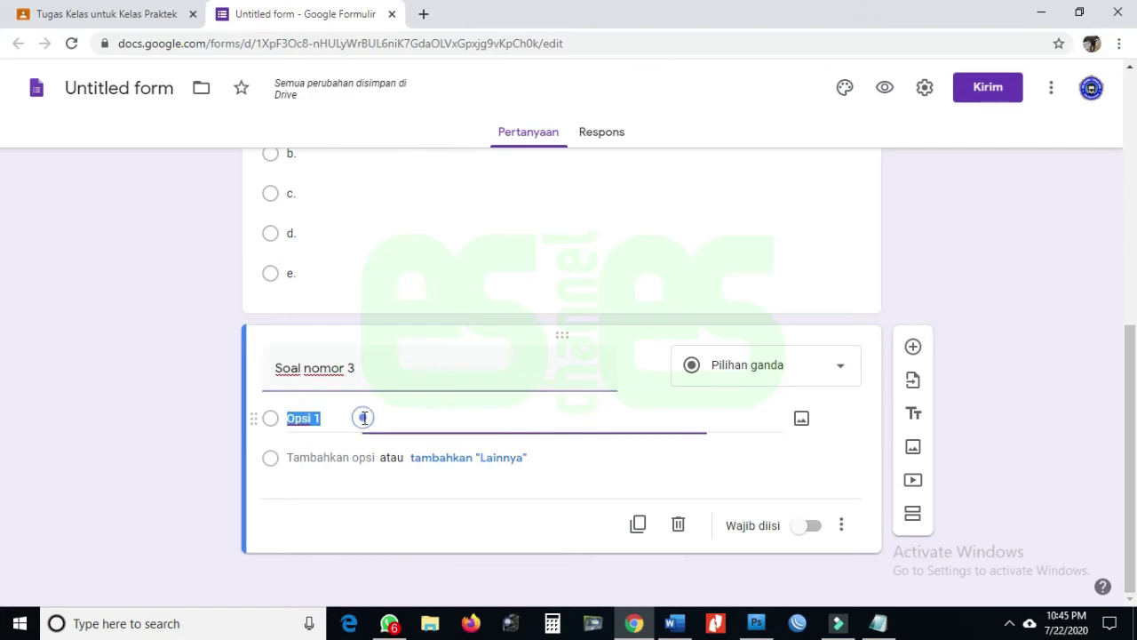
{"action": "type", "text": "a."}
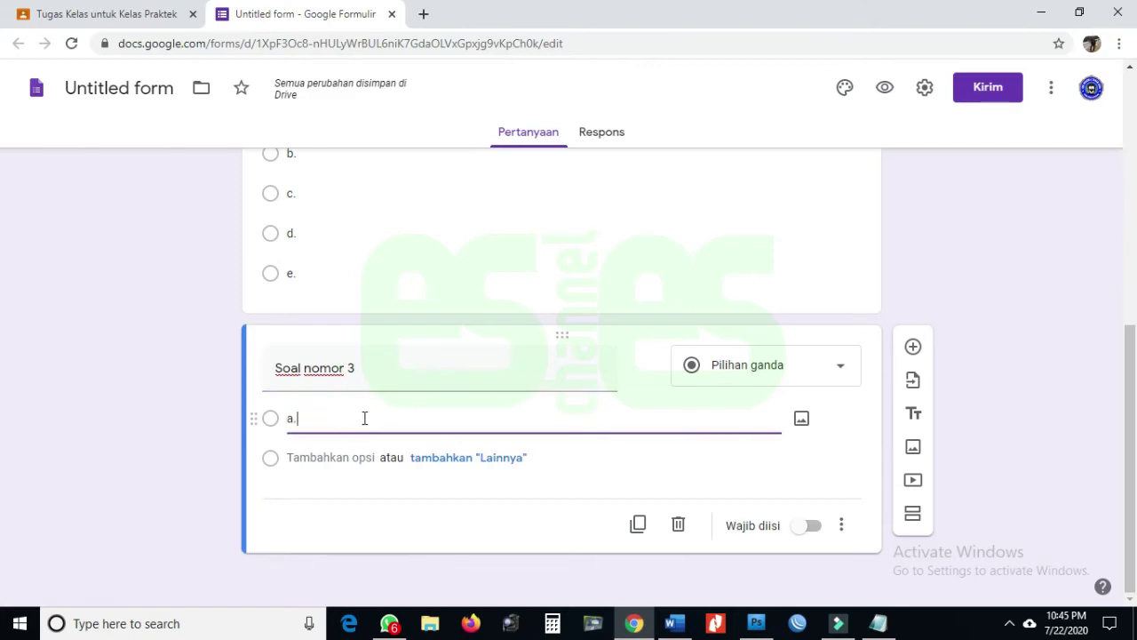
{"action": "left_click", "coordinate": [333, 458]}
{"action": "type", "text": "b."}
{"action": "left_click", "coordinate": [322, 497]}
{"action": "type", "text": "c."}
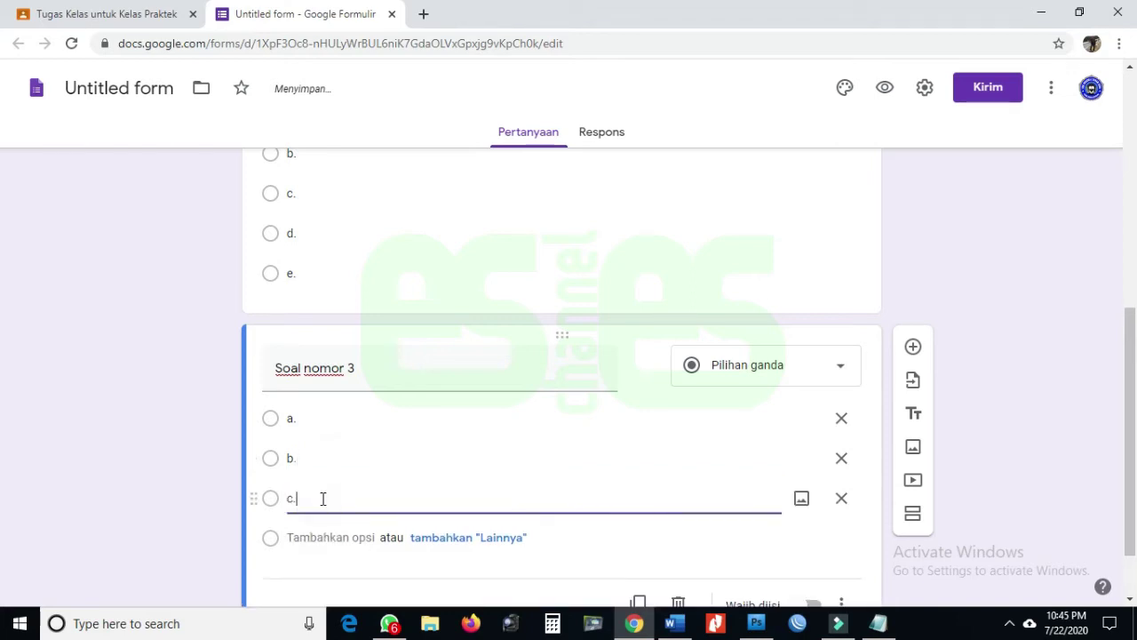
{"action": "left_click", "coordinate": [322, 537]}
{"action": "type", "text": "d."}
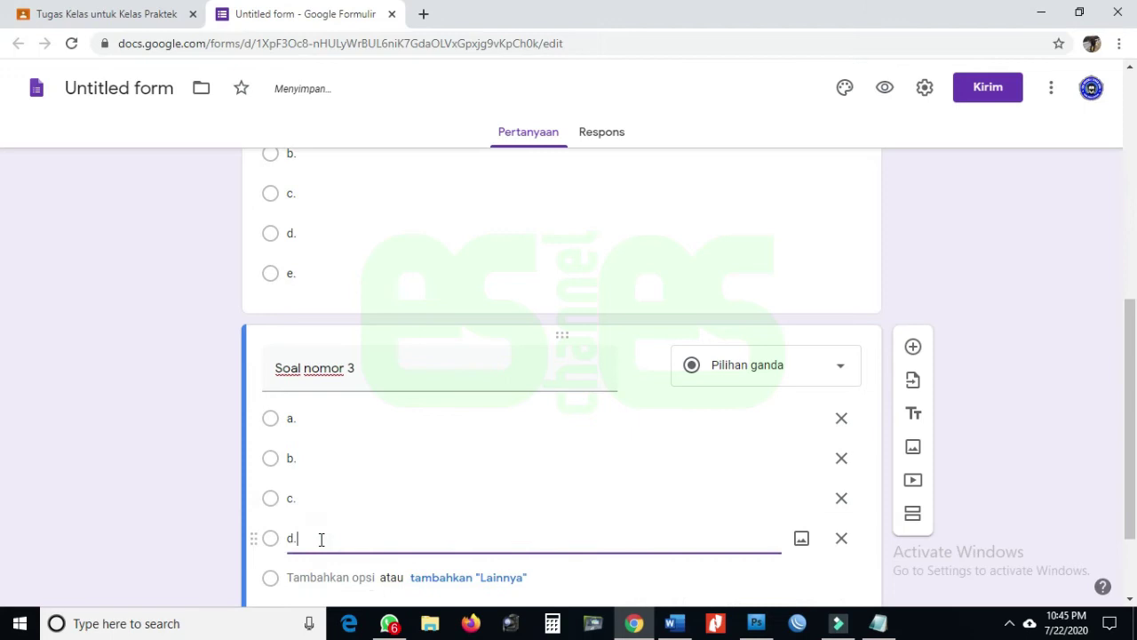
{"action": "scroll", "coordinate": [322, 538], "scroll_direction": "down", "scroll_amount": 1}
{"action": "left_click", "coordinate": [322, 488]}
{"action": "type", "text": "e."}
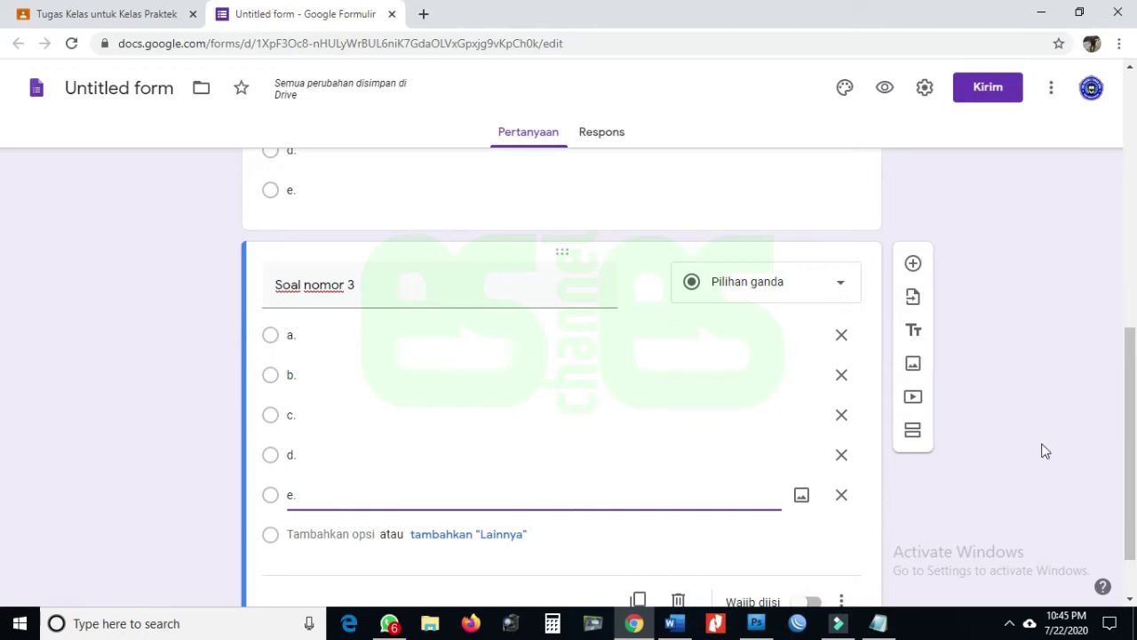
Add a fourth multiple-choice question below "Soal nomor 3" and title it "Soal nomor 15".
{"action": "scroll", "coordinate": [1059, 346], "scroll_direction": "up", "scroll_amount": 1}
{"action": "scroll", "coordinate": [1059, 348], "scroll_direction": "down", "scroll_amount": 1}
{"action": "left_click", "coordinate": [913, 263]}
{"action": "type", "text": "Soal nomor 15"}
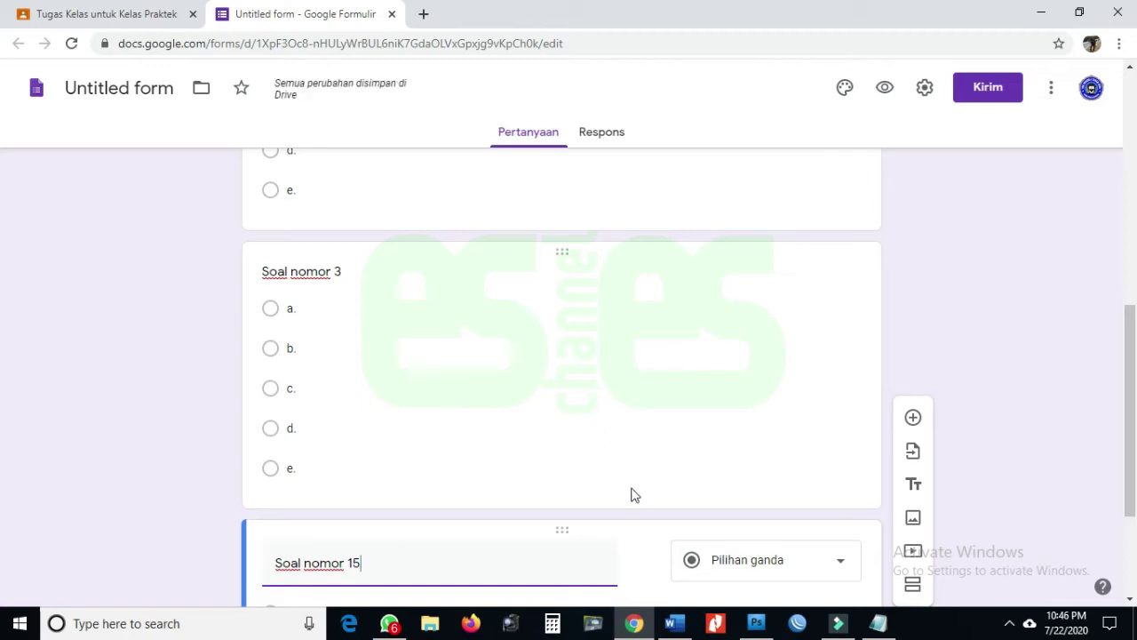
Fill in the answer options "a.", "b.", "c.", "d." and "e." for "Soal nomor 15".
{"action": "scroll", "coordinate": [969, 385], "scroll_direction": "down", "scroll_amount": 1}
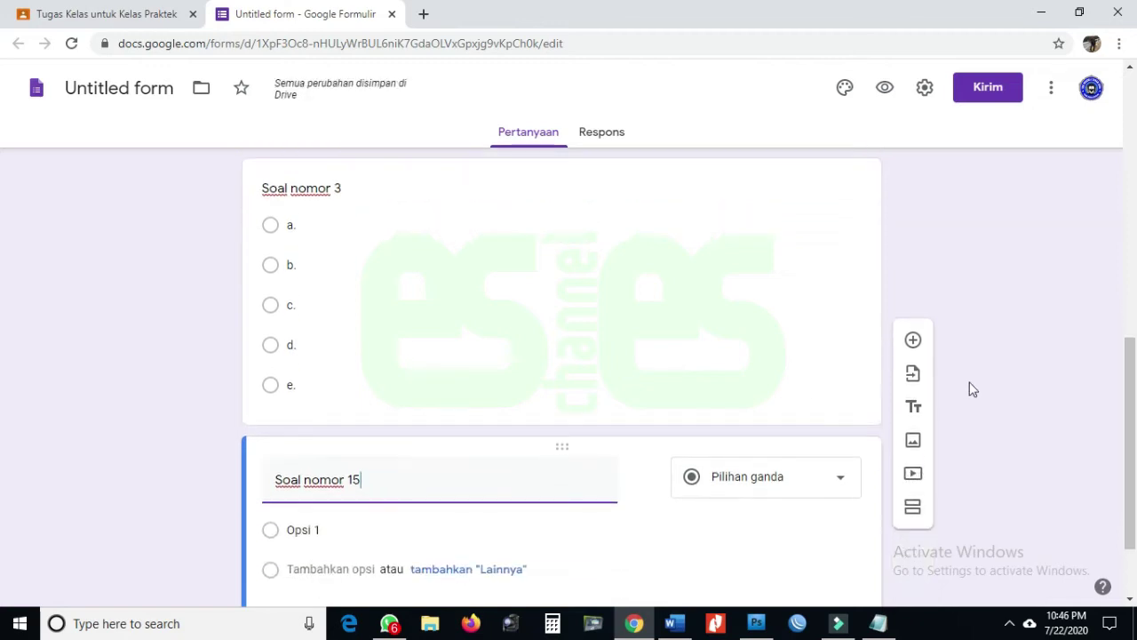
{"action": "scroll", "coordinate": [760, 507], "scroll_direction": "down", "scroll_amount": 1}
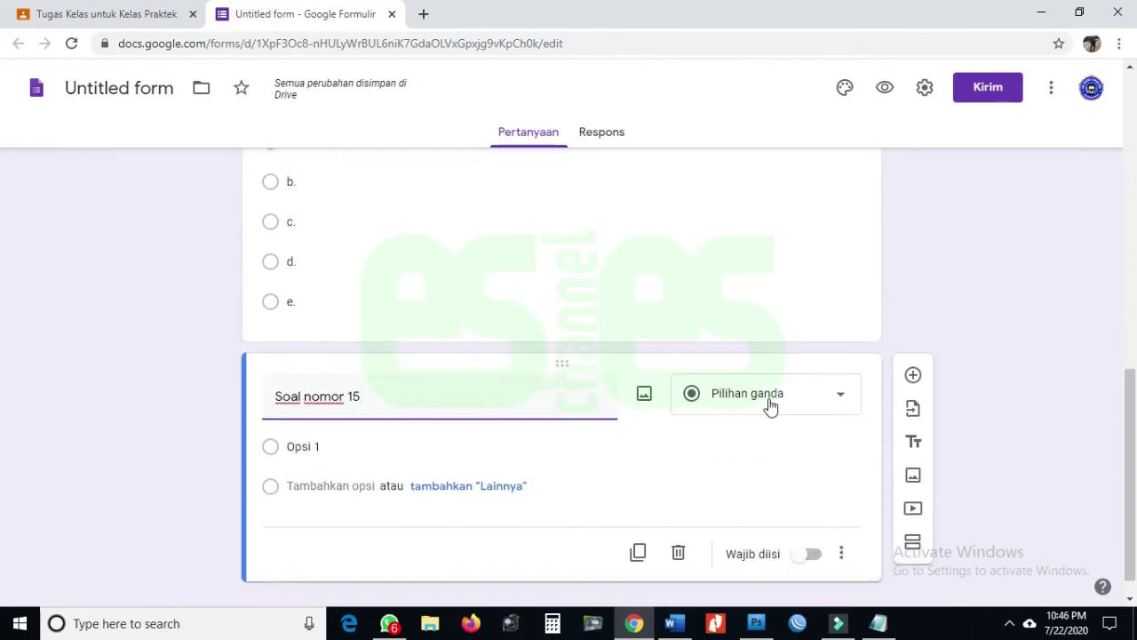
{"action": "left_click", "coordinate": [353, 446]}
{"action": "type", "text": "a."}
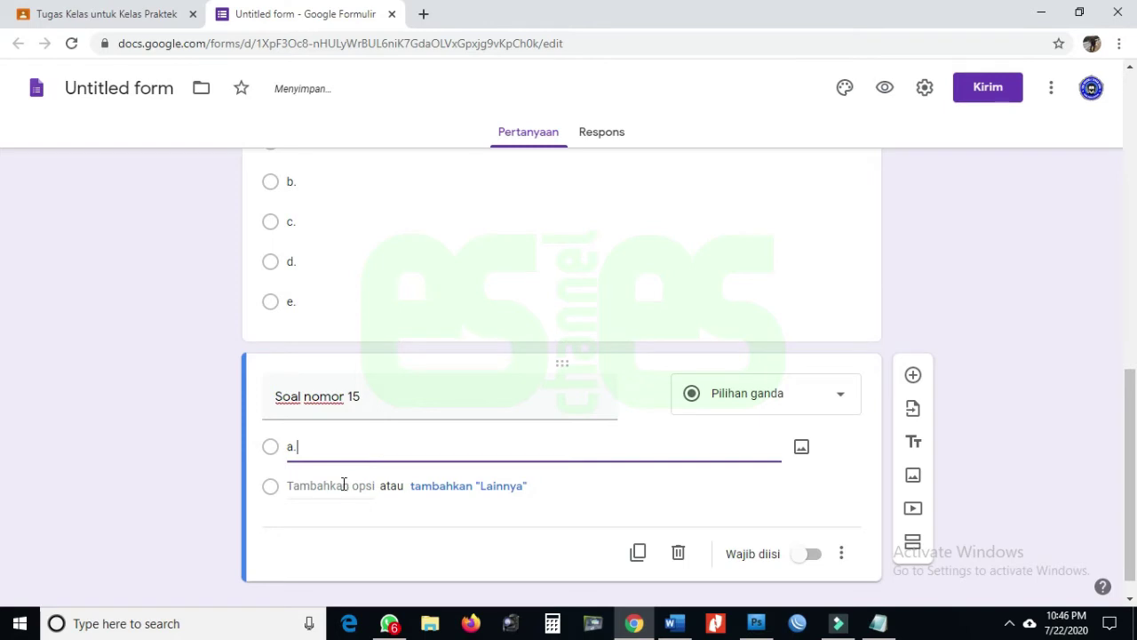
{"action": "left_click", "coordinate": [343, 485]}
{"action": "type", "text": "b."}
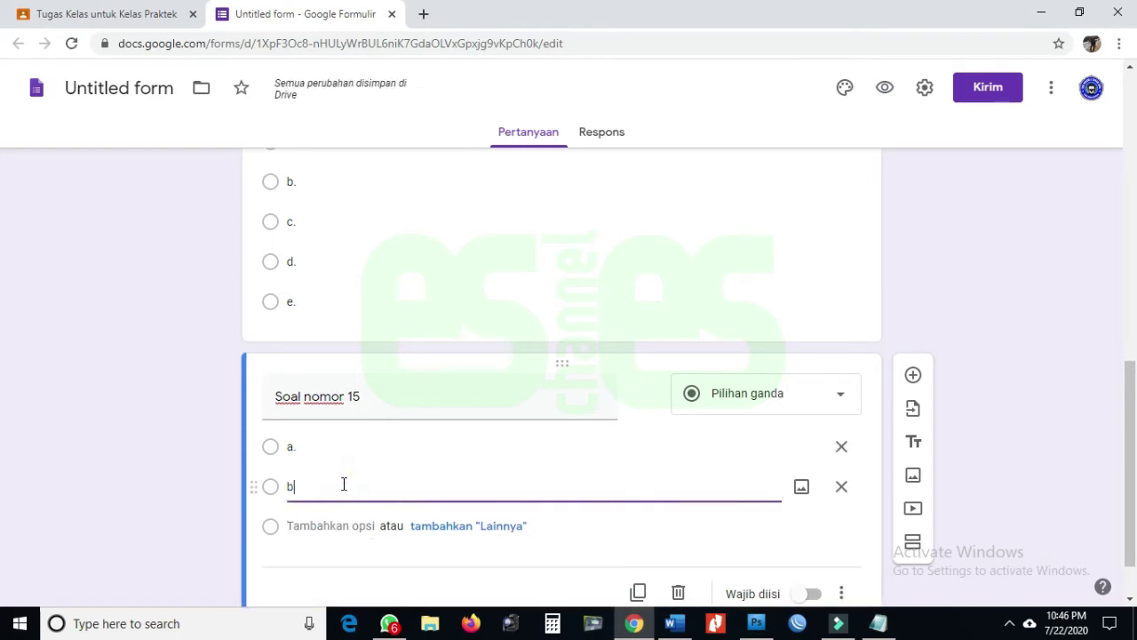
{"action": "left_click", "coordinate": [334, 521]}
{"action": "type", "text": "c."}
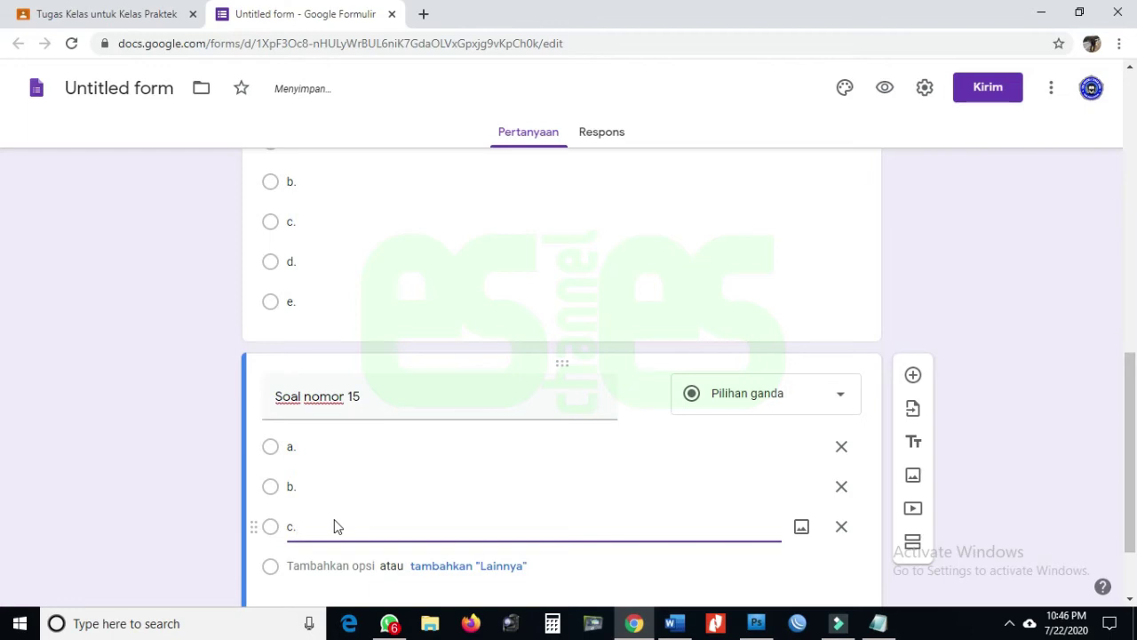
{"action": "scroll", "coordinate": [335, 497], "scroll_direction": "down", "scroll_amount": 1}
{"action": "left_click", "coordinate": [338, 458]}
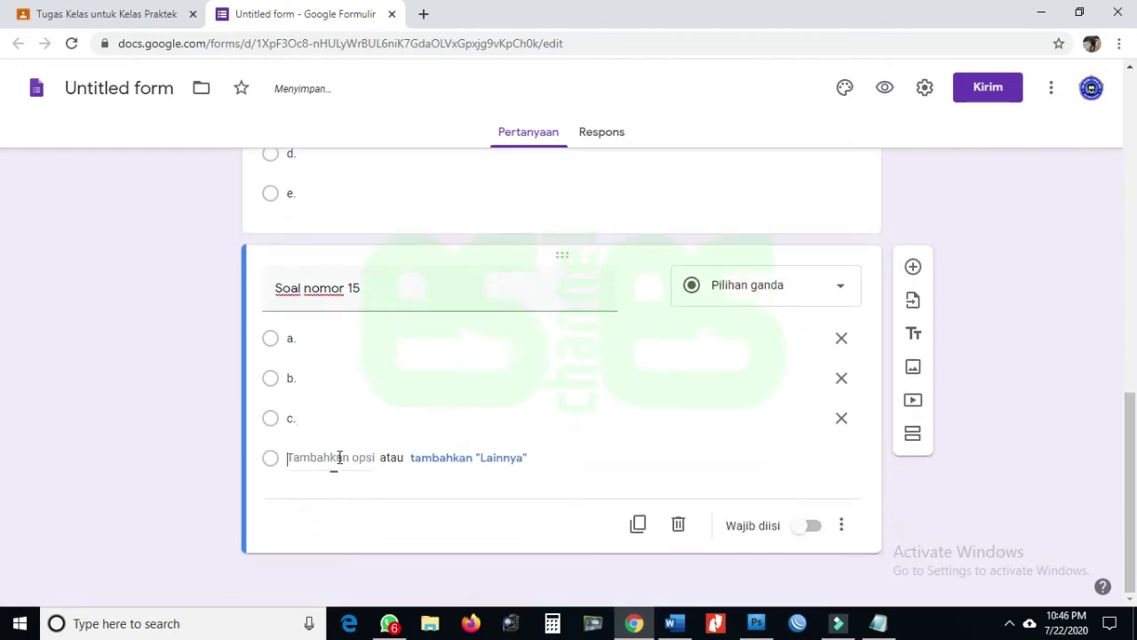
{"action": "type", "text": "d."}
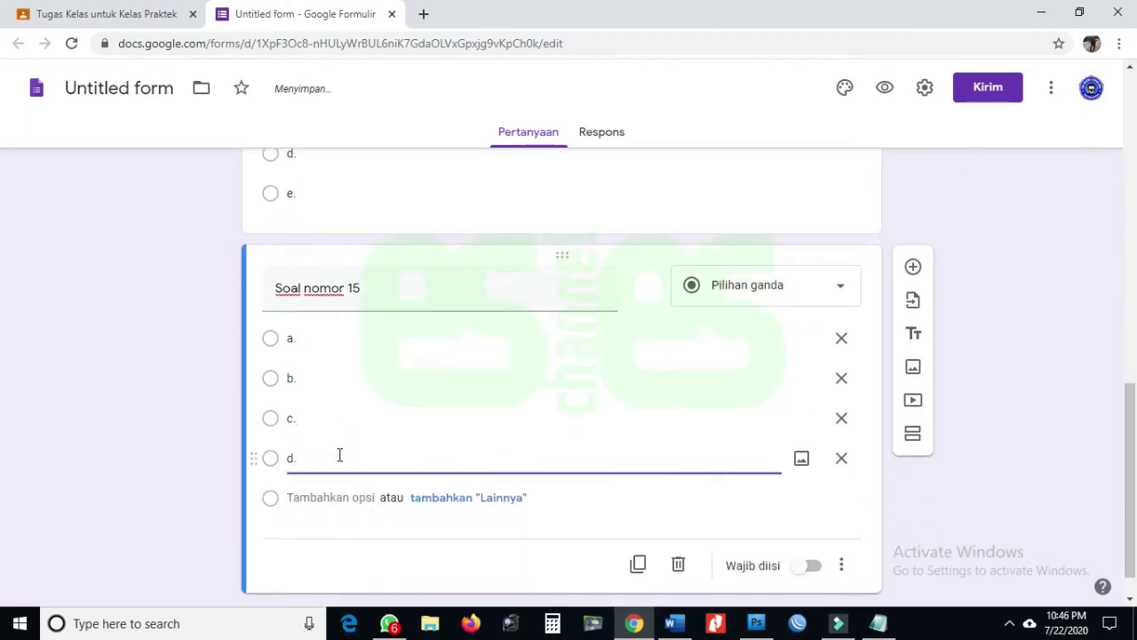
{"action": "left_click", "coordinate": [334, 497]}
{"action": "type", "text": "e."}
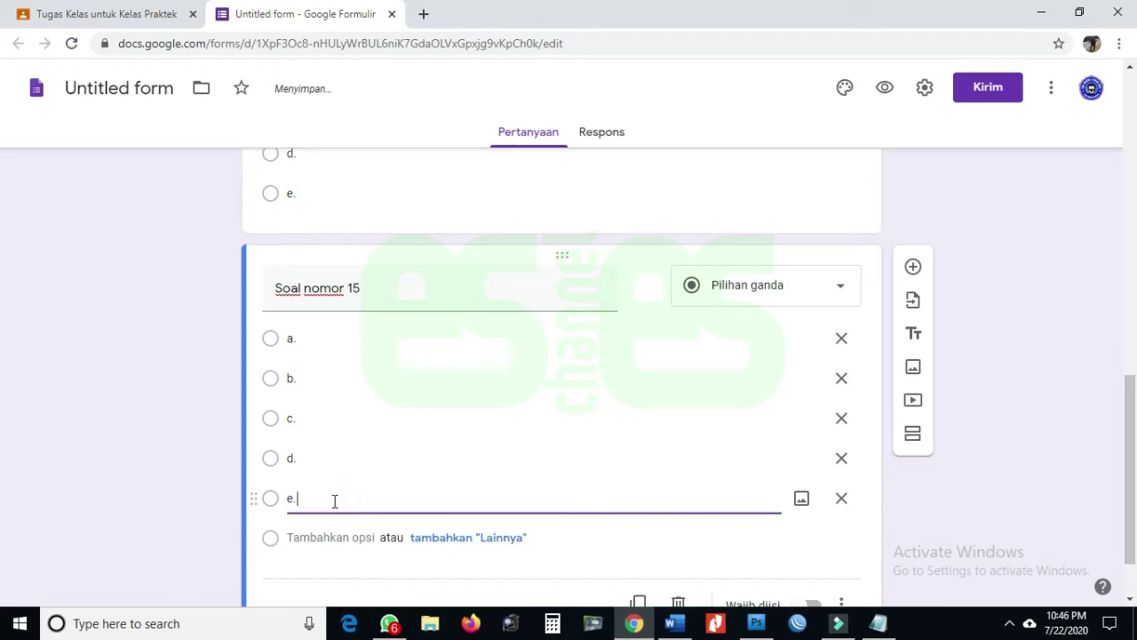
Switch to Google Classroom, reload the page and reopen the draft assignment "Ulangan KD 3.2 Larutan" for editing.
{"action": "mouse_move", "coordinate": [299, 90]}
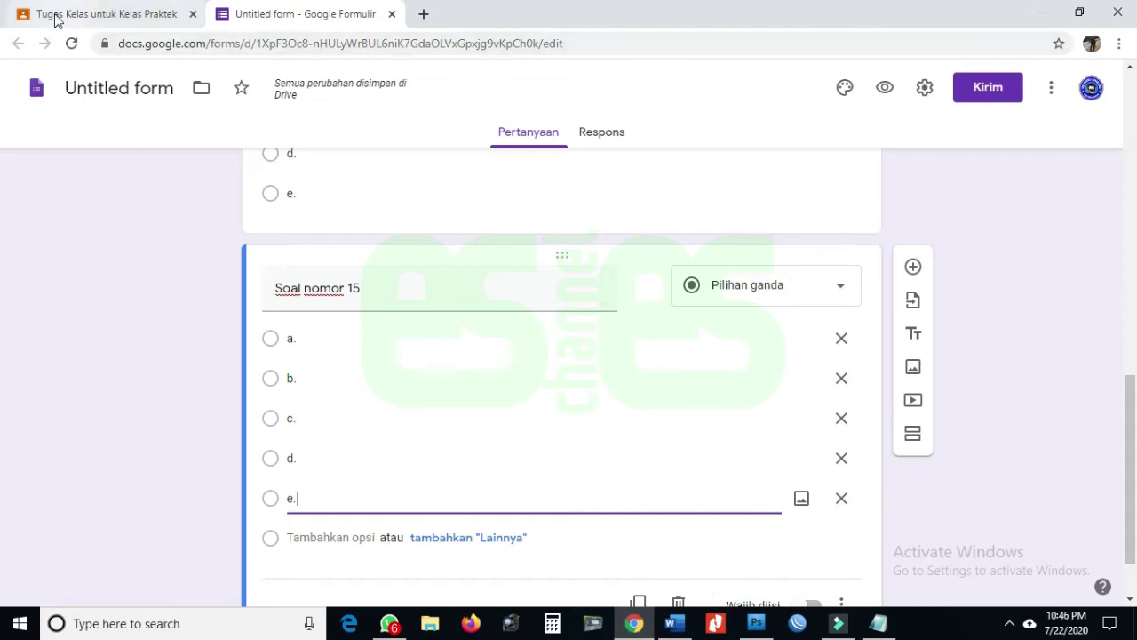
{"action": "left_click", "coordinate": [118, 17]}
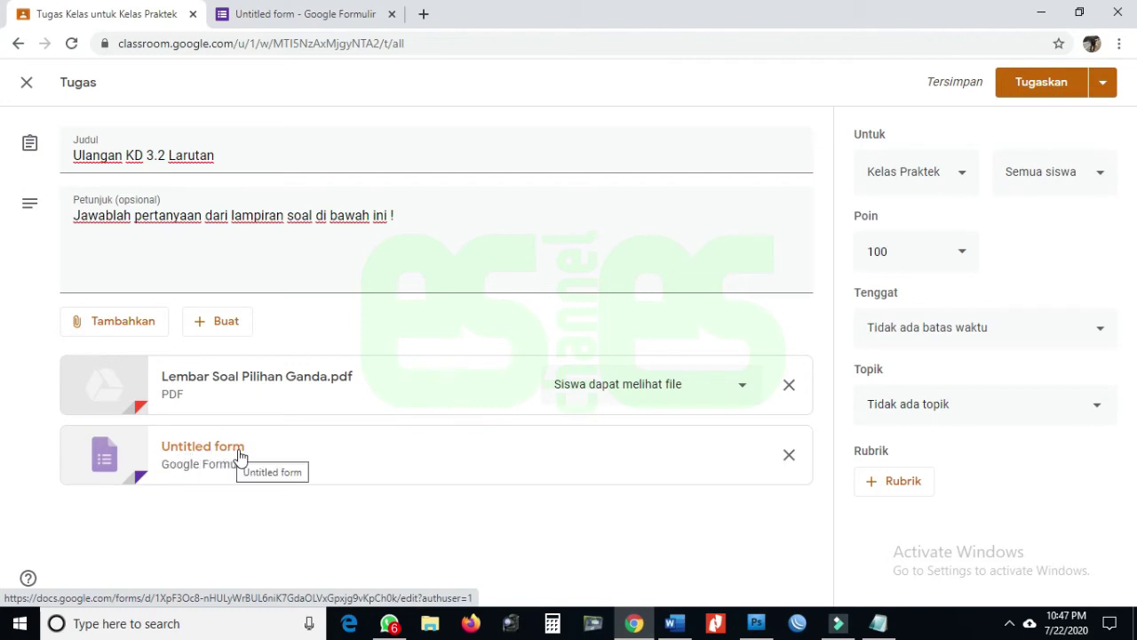
{"action": "left_click", "coordinate": [71, 44]}
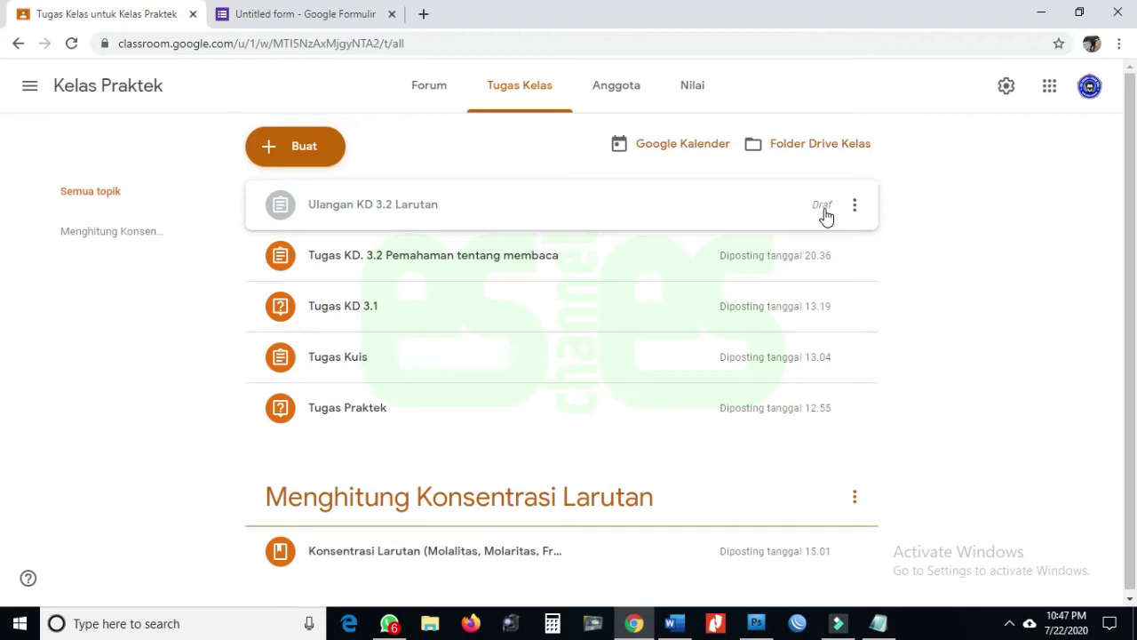
{"action": "left_click", "coordinate": [391, 213]}
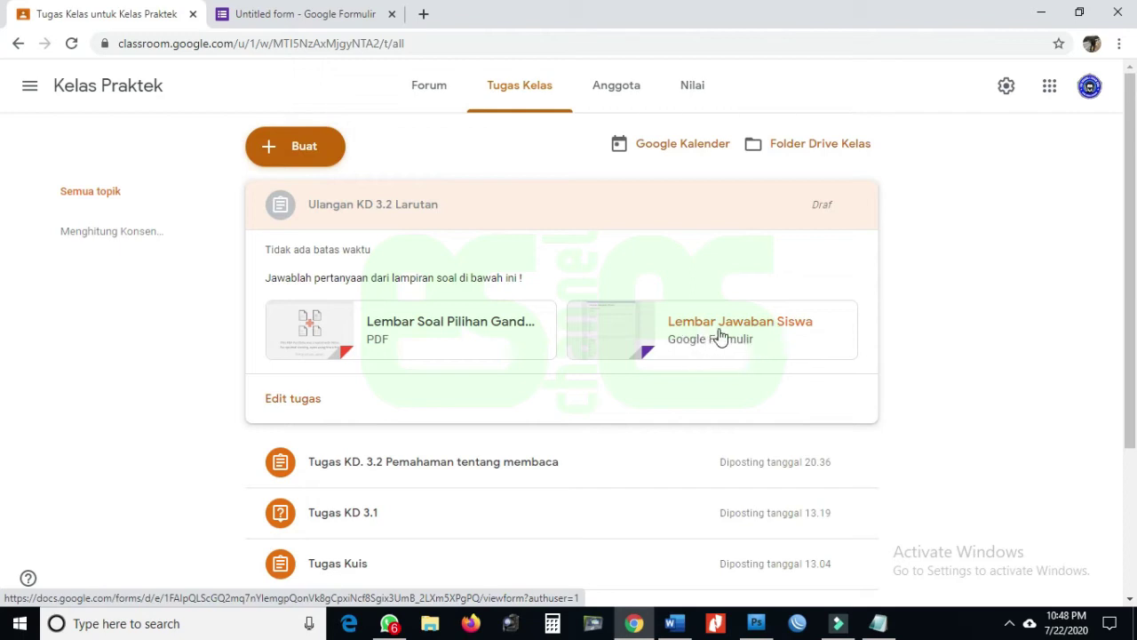
{"action": "left_click", "coordinate": [299, 408]}
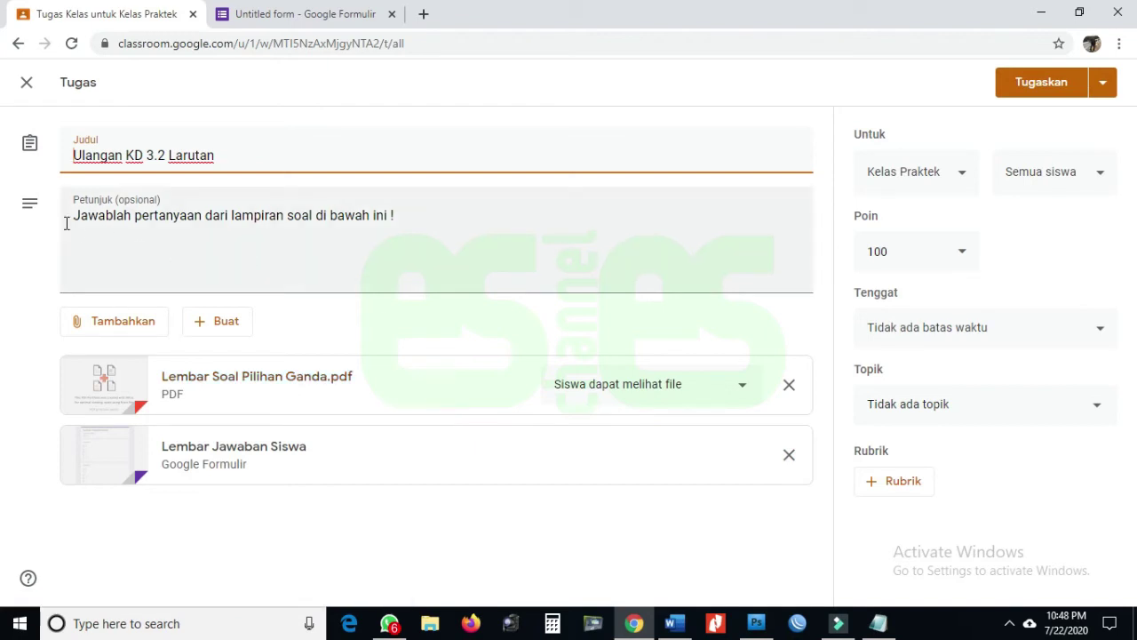
{"action": "left_click", "coordinate": [423, 214]}
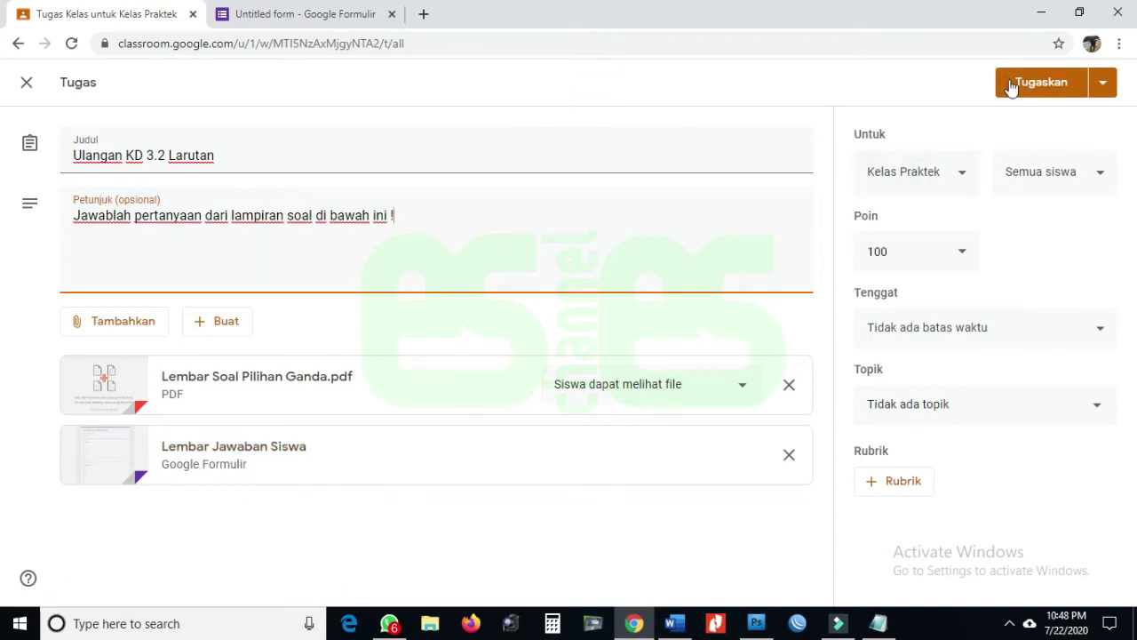
Look through the assignment's publishing options, including "Tugaskan", "Jadwalkan" and "Simpan draf".
{"action": "left_click", "coordinate": [1102, 89]}
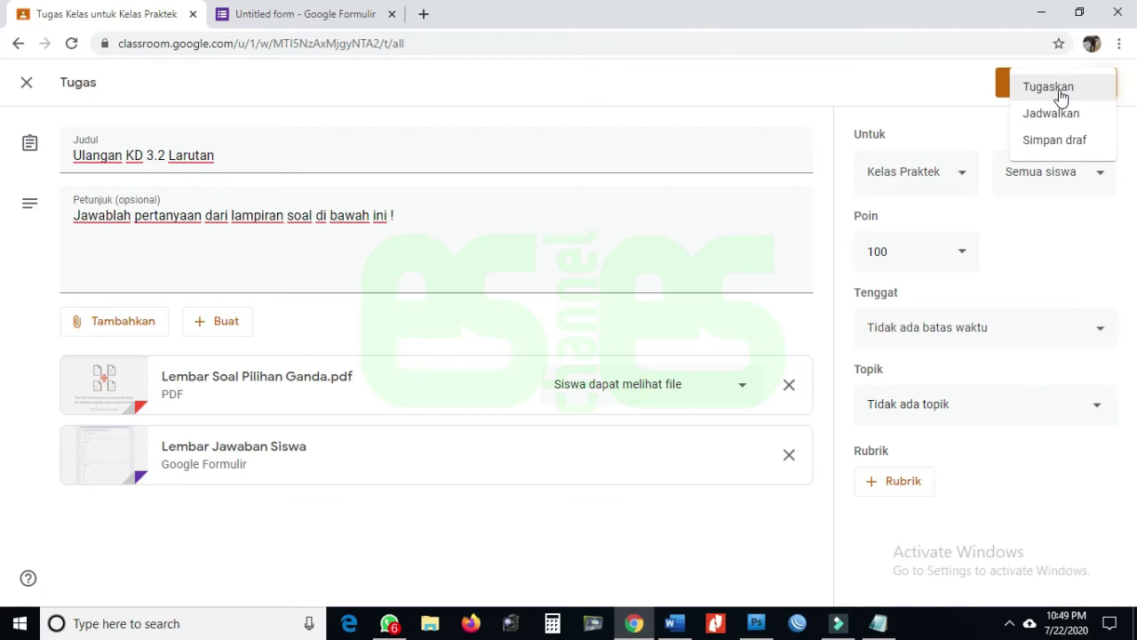
{"action": "left_click", "coordinate": [956, 94]}
{"action": "left_click", "coordinate": [1105, 86]}
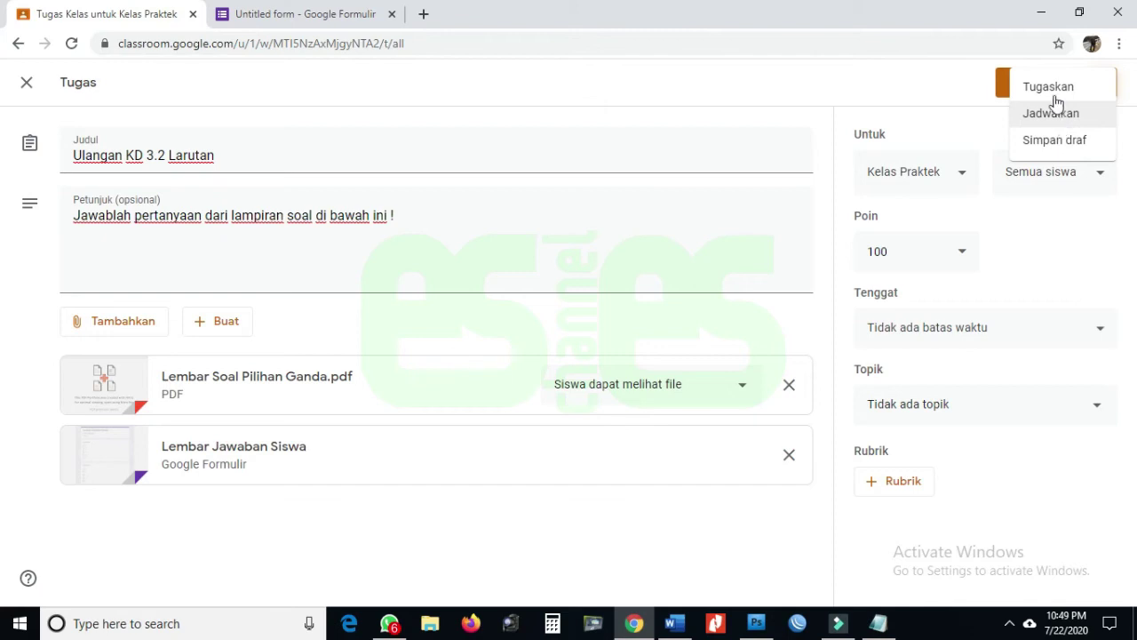
{"action": "left_click", "coordinate": [934, 96]}
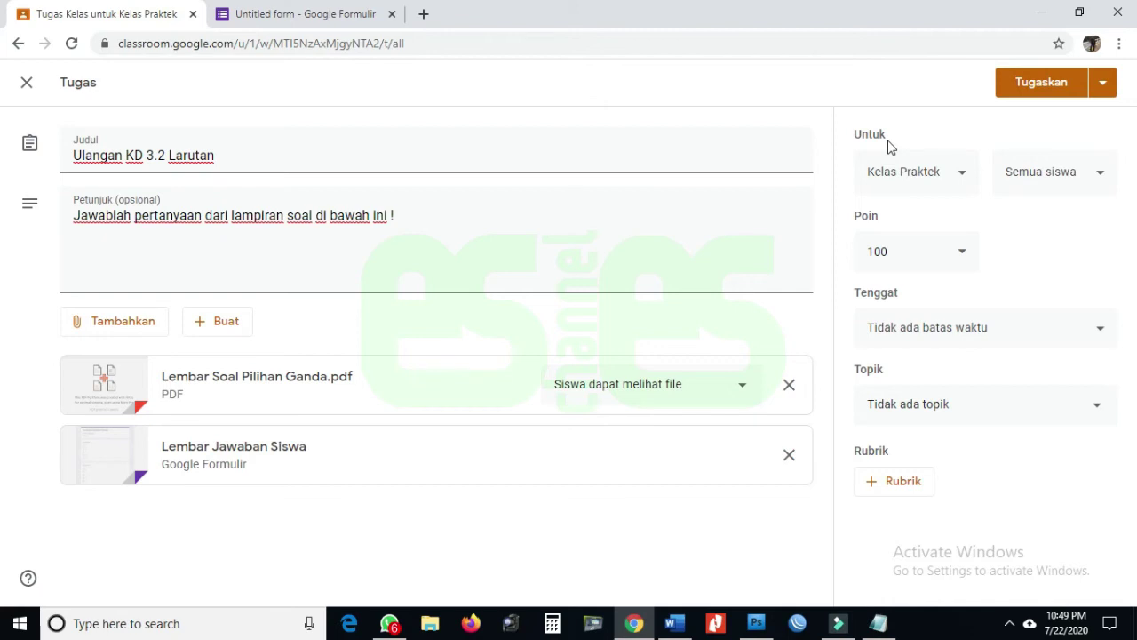
Try selecting KELAS XII MIPA 1, KELAS XI MIPA 2 and KELAS XI MIPA 3 as extra recipient classes, and clear all three again.
{"action": "left_click", "coordinate": [968, 181]}
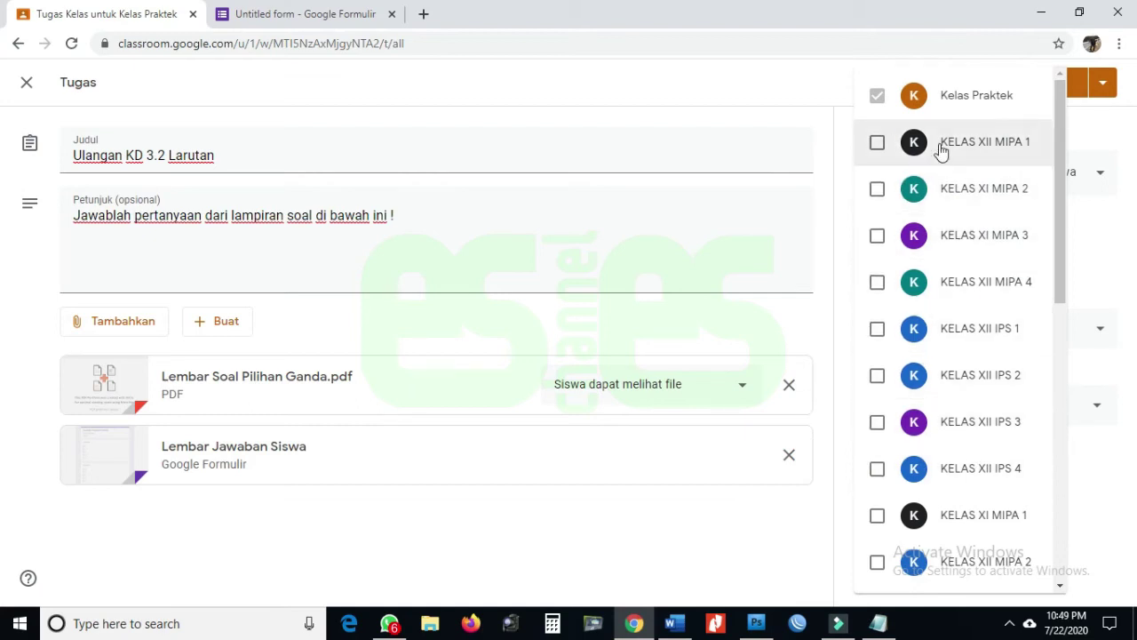
{"action": "left_click", "coordinate": [877, 145]}
{"action": "left_click", "coordinate": [877, 187]}
{"action": "left_click", "coordinate": [874, 229]}
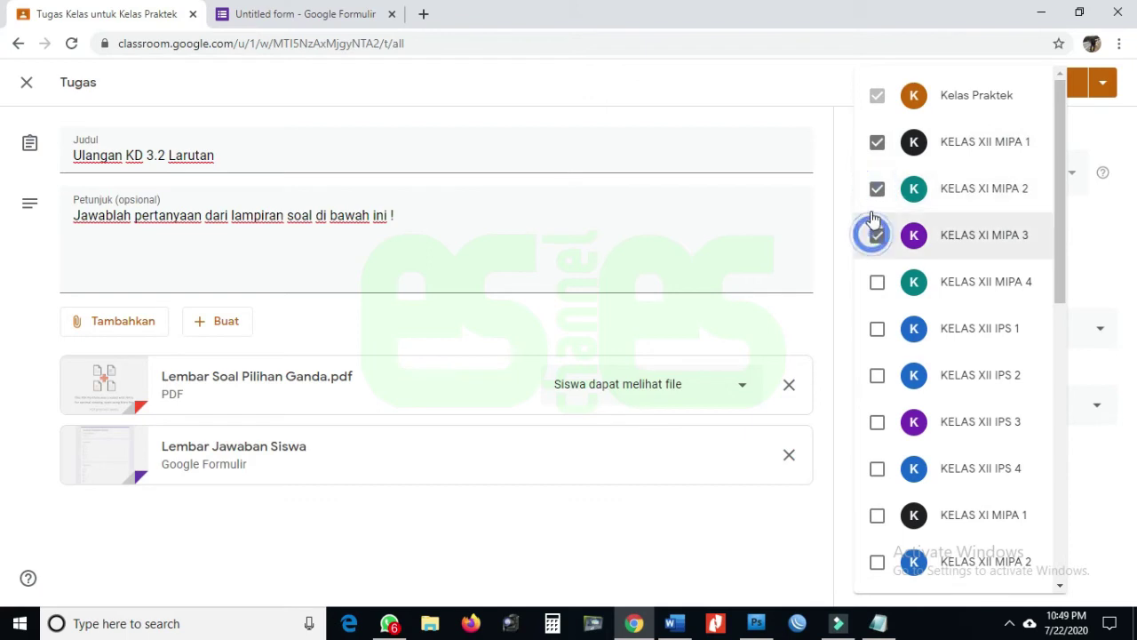
{"action": "left_click", "coordinate": [875, 233]}
{"action": "left_click", "coordinate": [876, 188]}
{"action": "left_click", "coordinate": [876, 145]}
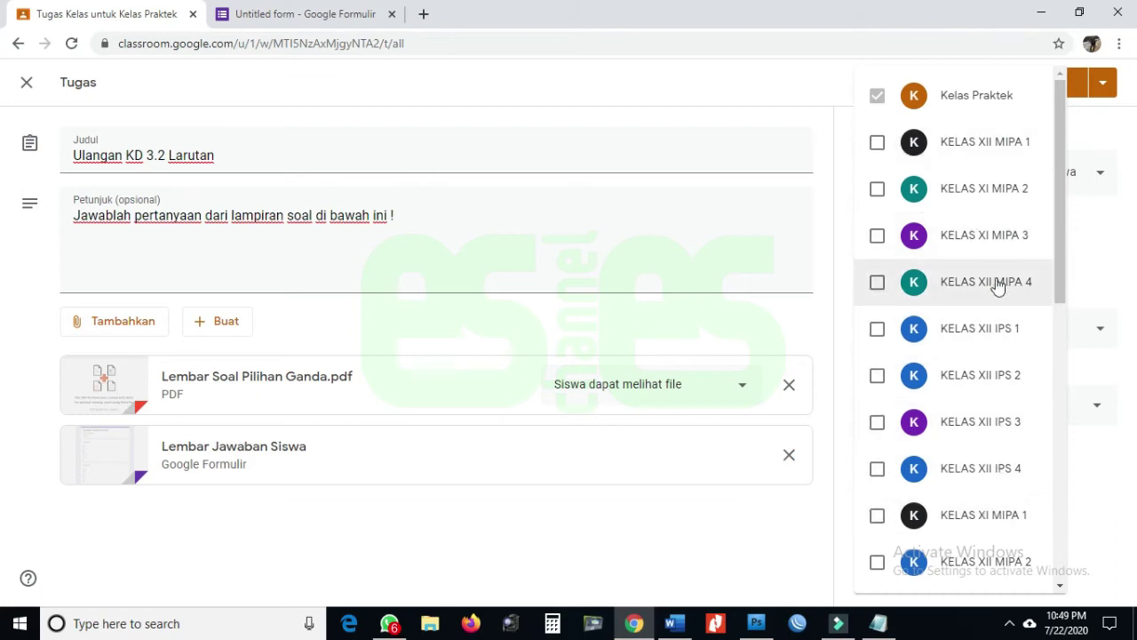
{"action": "scroll", "coordinate": [1003, 286], "scroll_direction": "down", "scroll_amount": 2}
{"action": "scroll", "coordinate": [1004, 285], "scroll_direction": "down", "scroll_amount": 2}
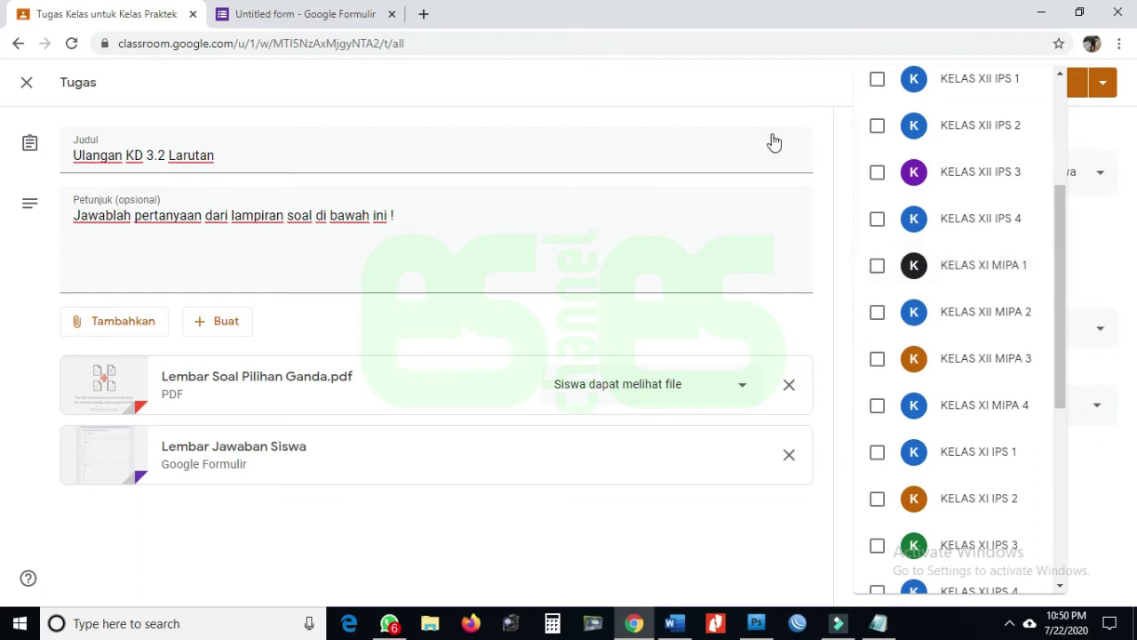
{"action": "left_click", "coordinate": [797, 82]}
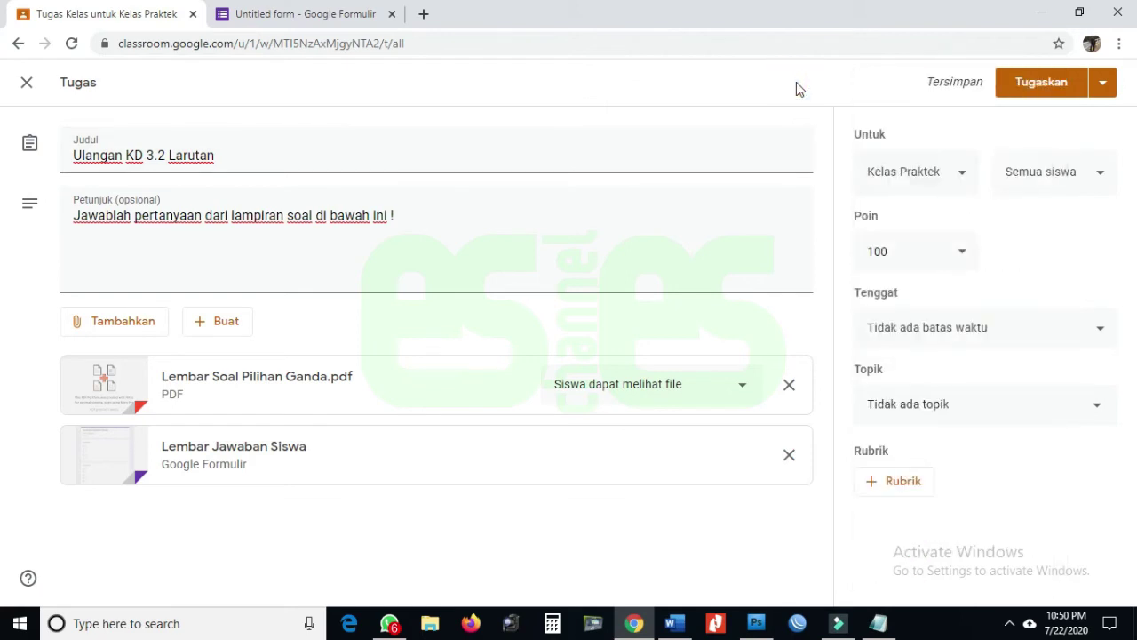
Check which students of Kelas Praktek receive the assignment and which other classes can be chosen.
{"action": "left_click", "coordinate": [1102, 183]}
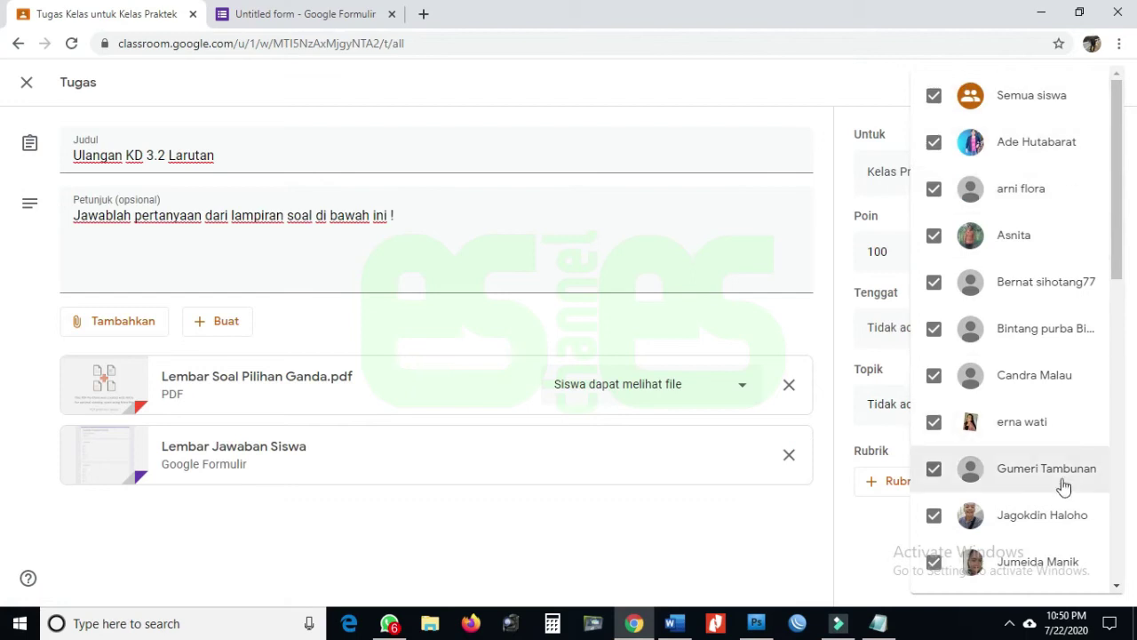
{"action": "left_click", "coordinate": [747, 84]}
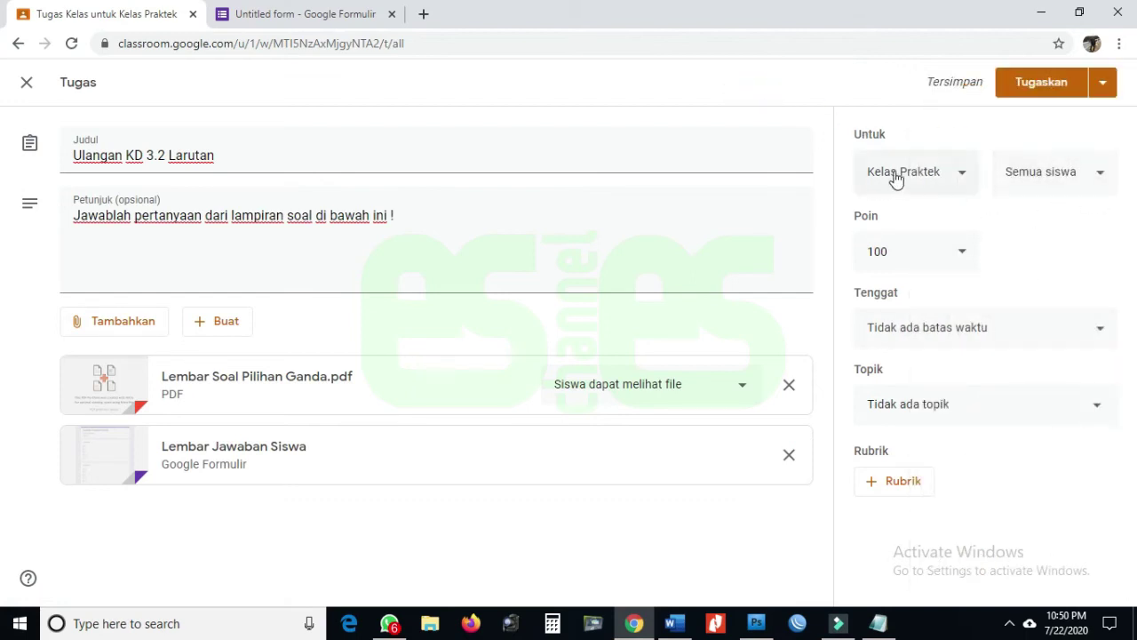
{"action": "left_click", "coordinate": [957, 177]}
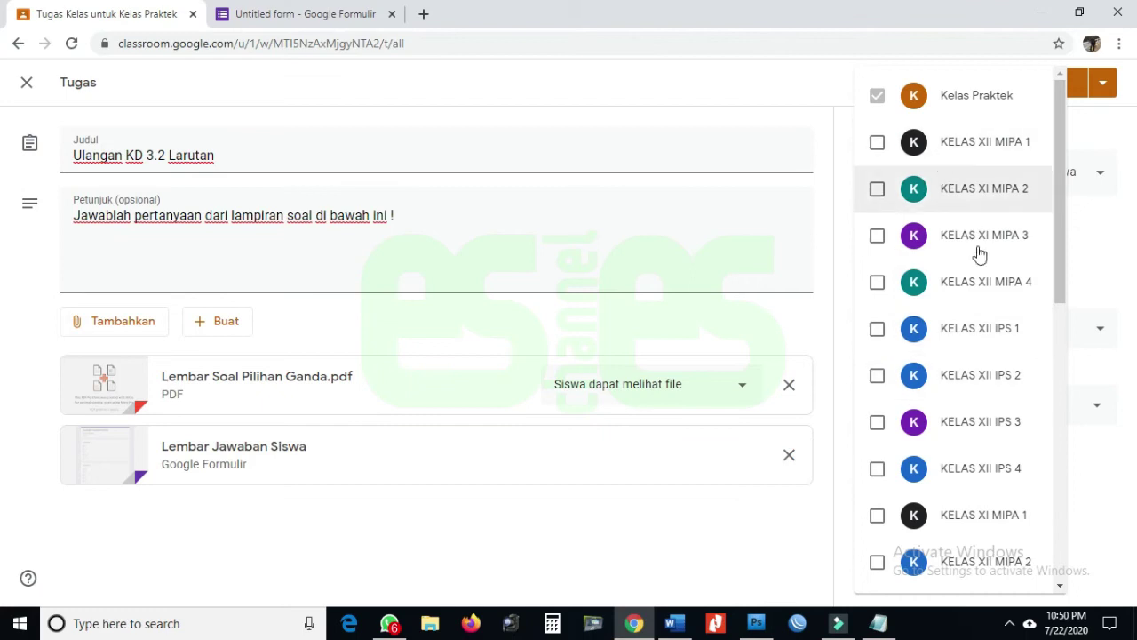
{"action": "left_click", "coordinate": [786, 100]}
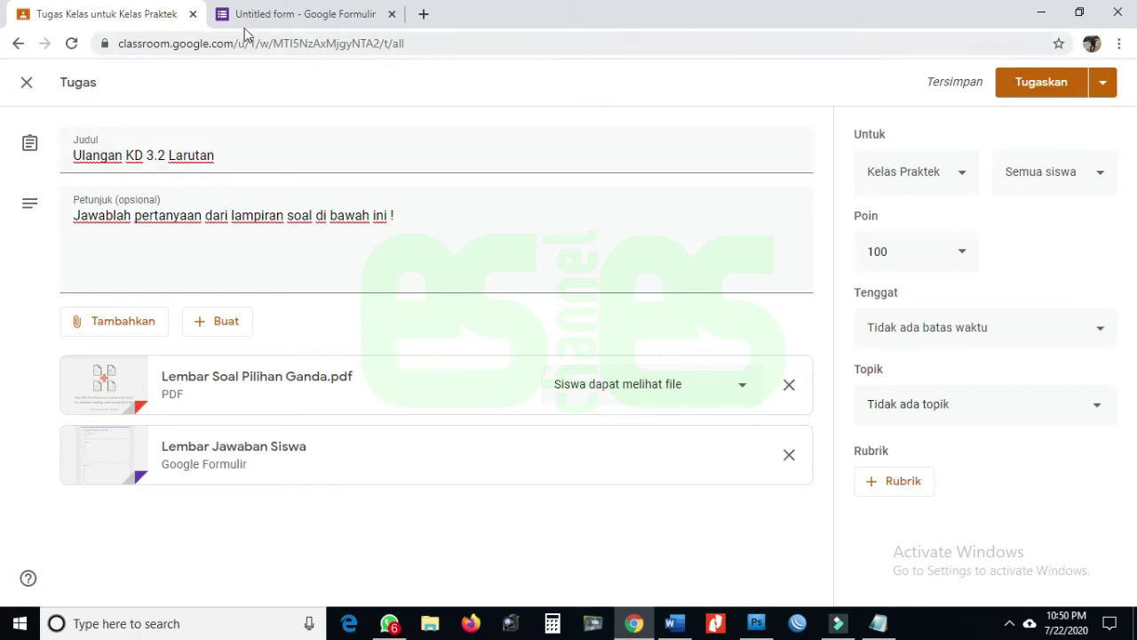
Switch to the Google Forms answer sheet and make "Soal nomor 15" required with "Wajib diisi".
{"action": "left_click", "coordinate": [293, 16]}
{"action": "scroll", "coordinate": [1071, 367], "scroll_direction": "down", "scroll_amount": 1}
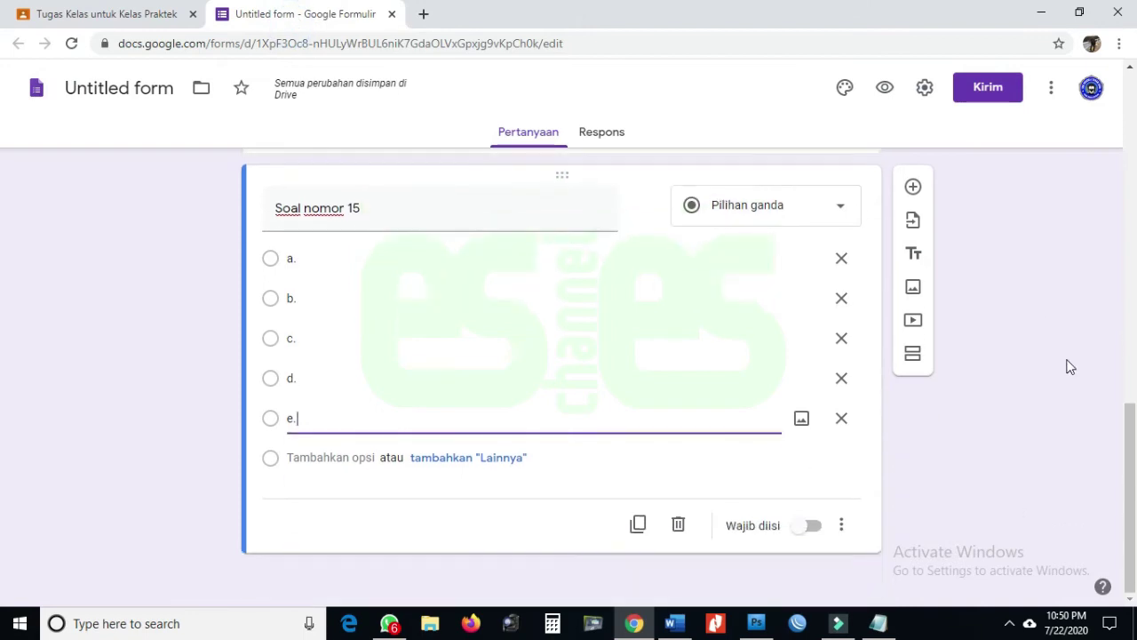
{"action": "left_click", "coordinate": [842, 525]}
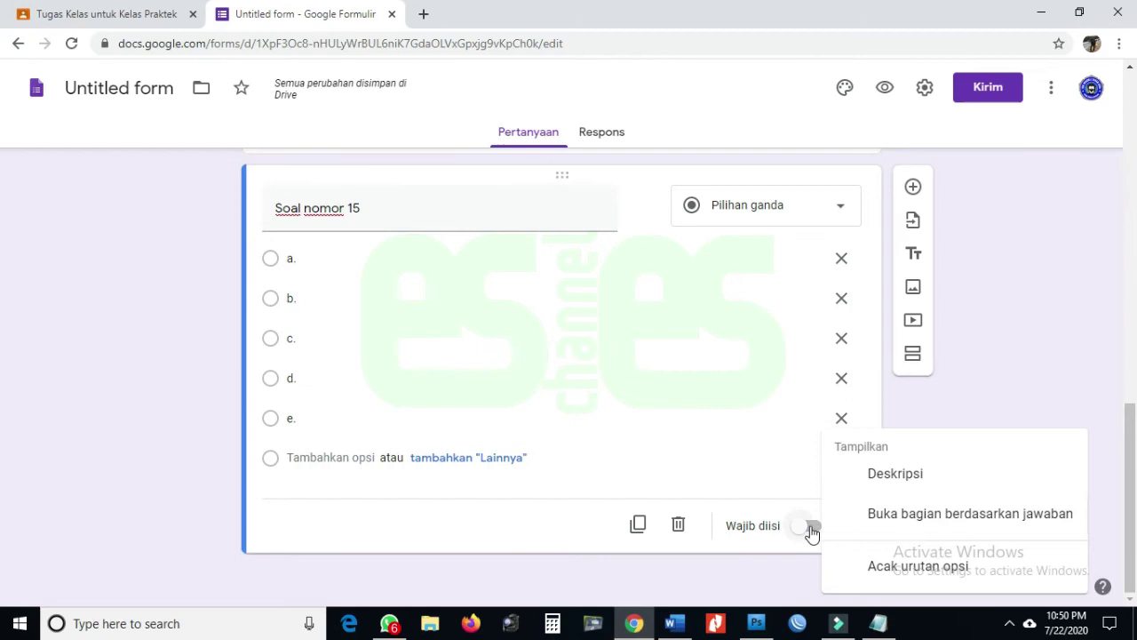
{"action": "left_click", "coordinate": [808, 525]}
{"action": "left_click", "coordinate": [795, 525]}
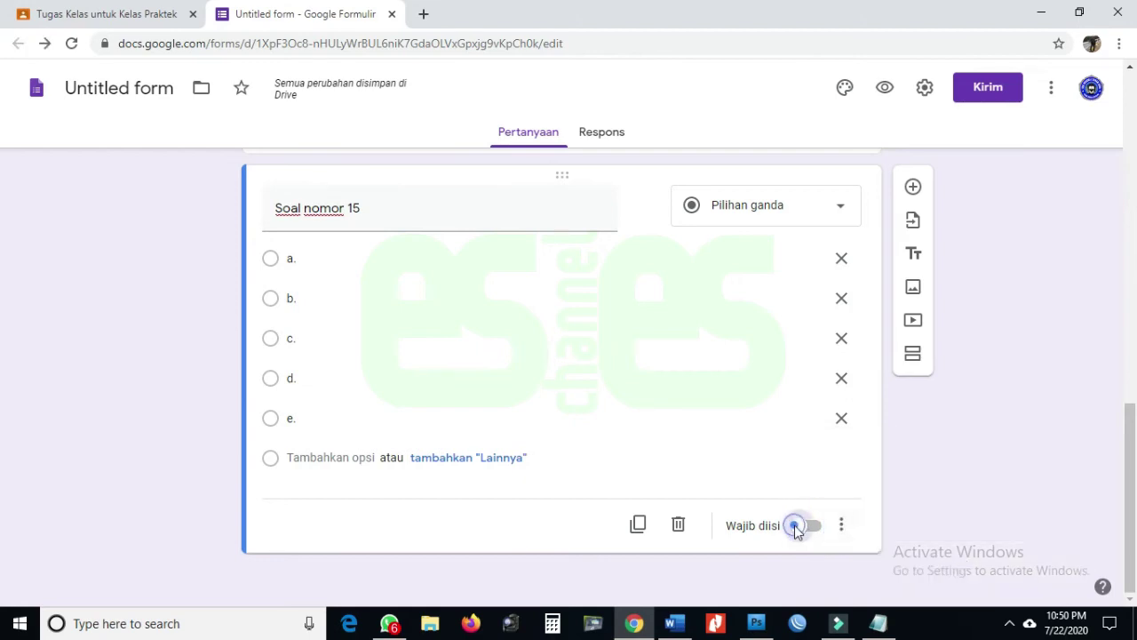
Look through the additional options for "Soal nomor 15", such as "Acak urutan opsi", and switch back to the Classroom assignment.
{"action": "left_click", "coordinate": [839, 528]}
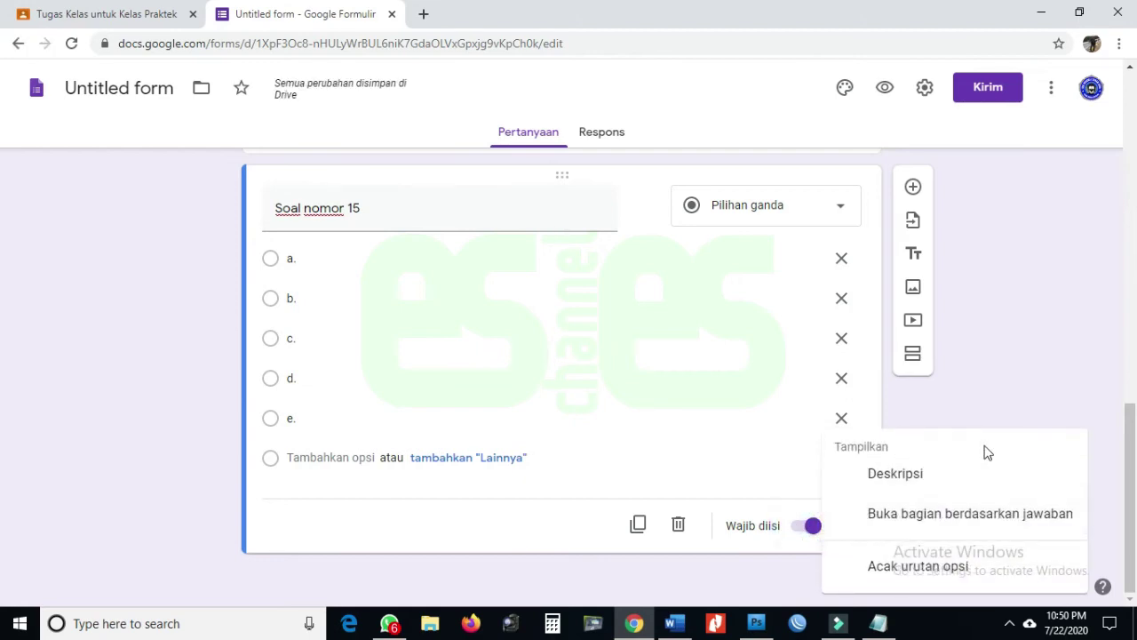
{"action": "left_click", "coordinate": [980, 378]}
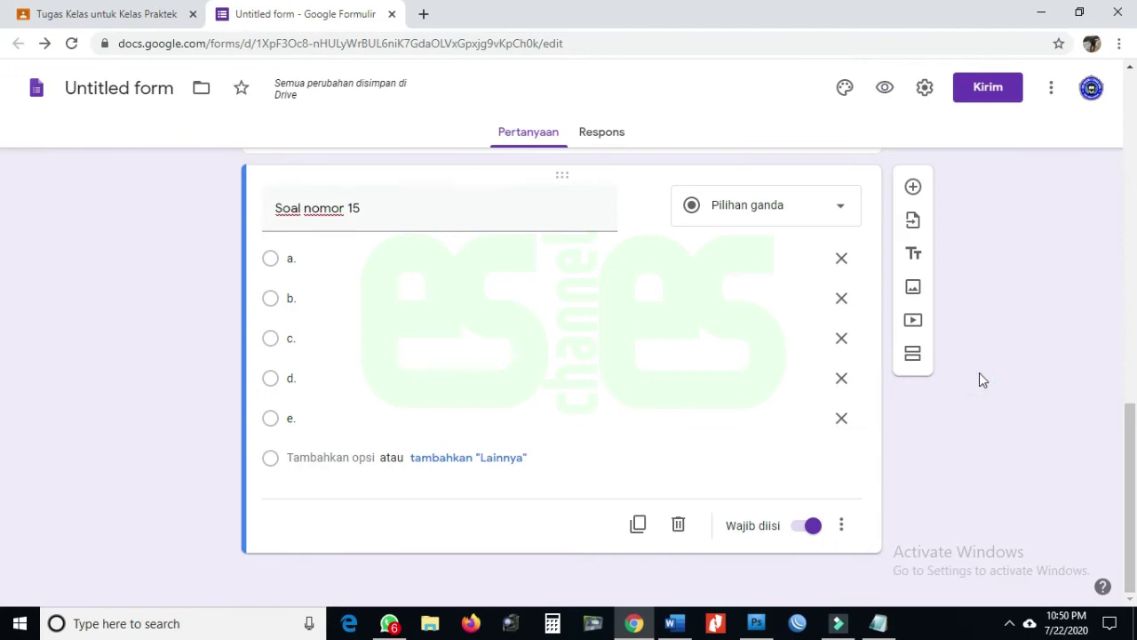
{"action": "left_click", "coordinate": [842, 529]}
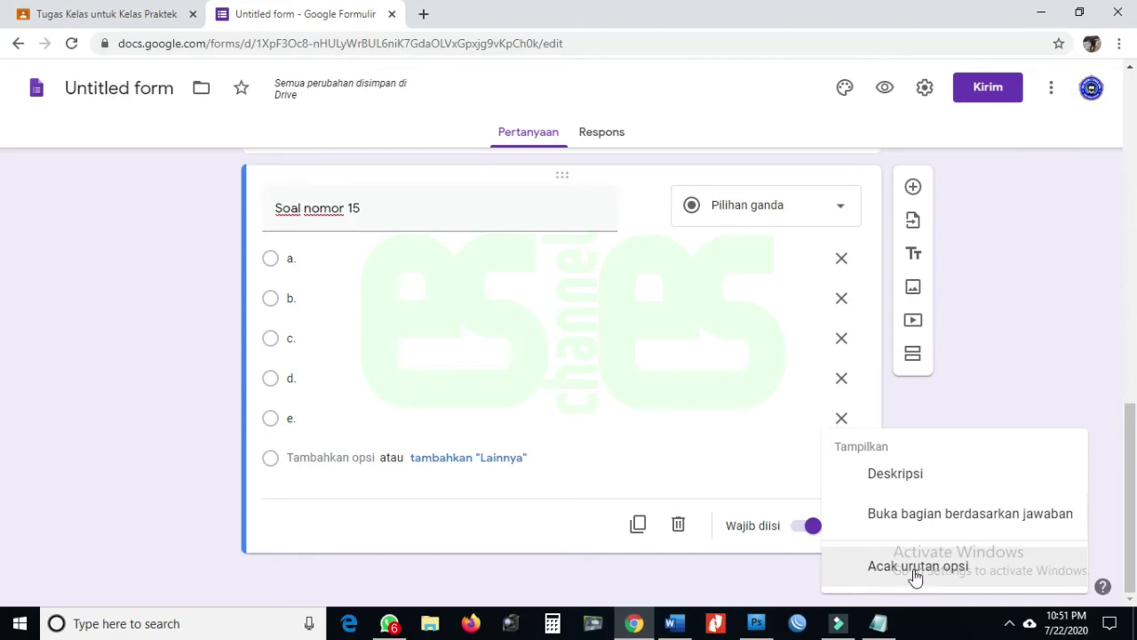
{"action": "left_click", "coordinate": [1020, 391]}
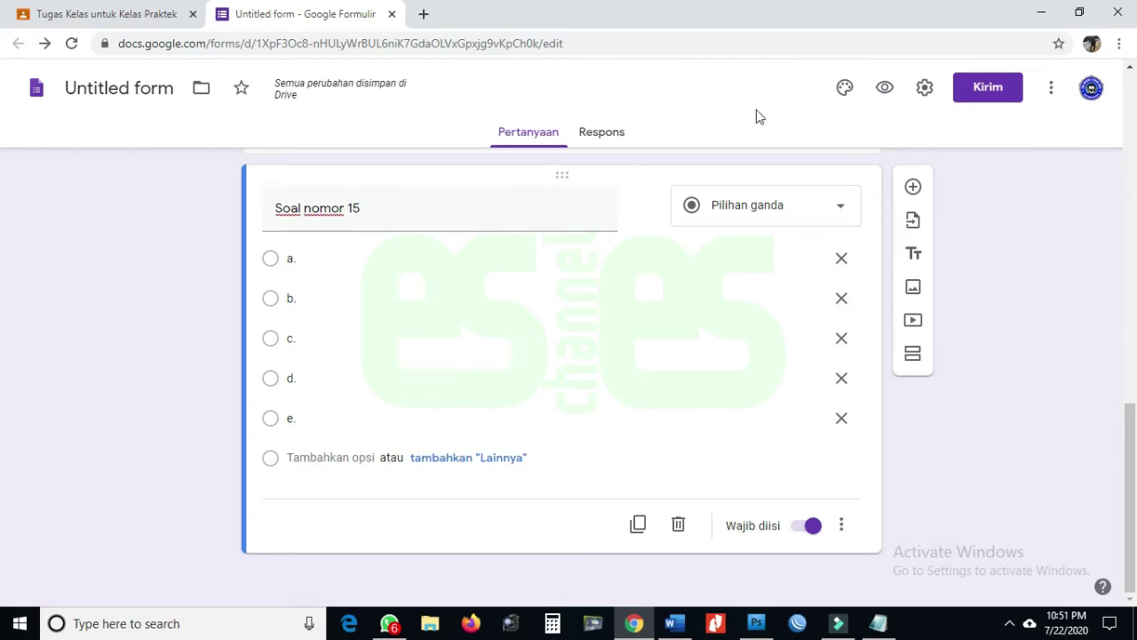
{"action": "left_click", "coordinate": [86, 13]}
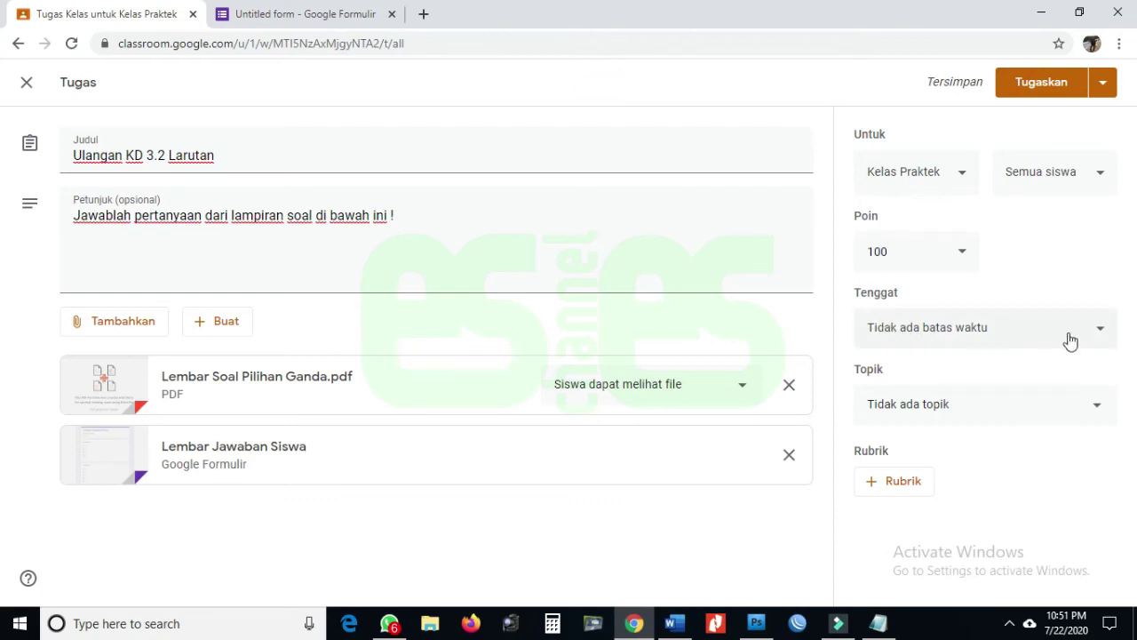
Set the assignment's due date to 23 Jul 2020 with a time limit of 14.00.
{"action": "left_click", "coordinate": [1102, 331]}
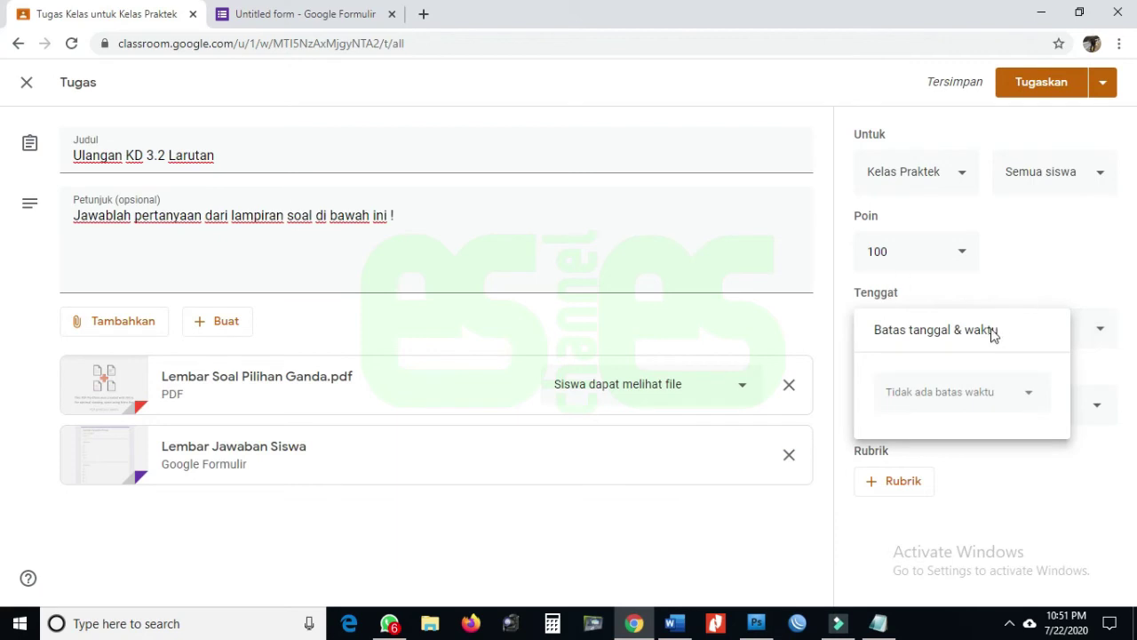
{"action": "left_click", "coordinate": [1025, 399]}
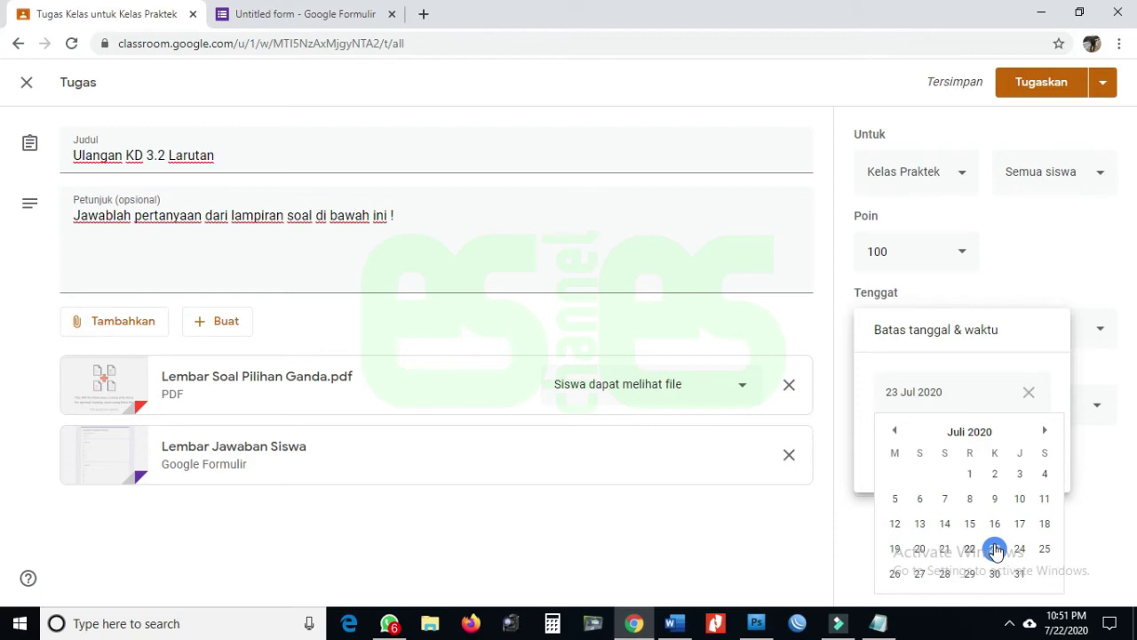
{"action": "left_click", "coordinate": [995, 551]}
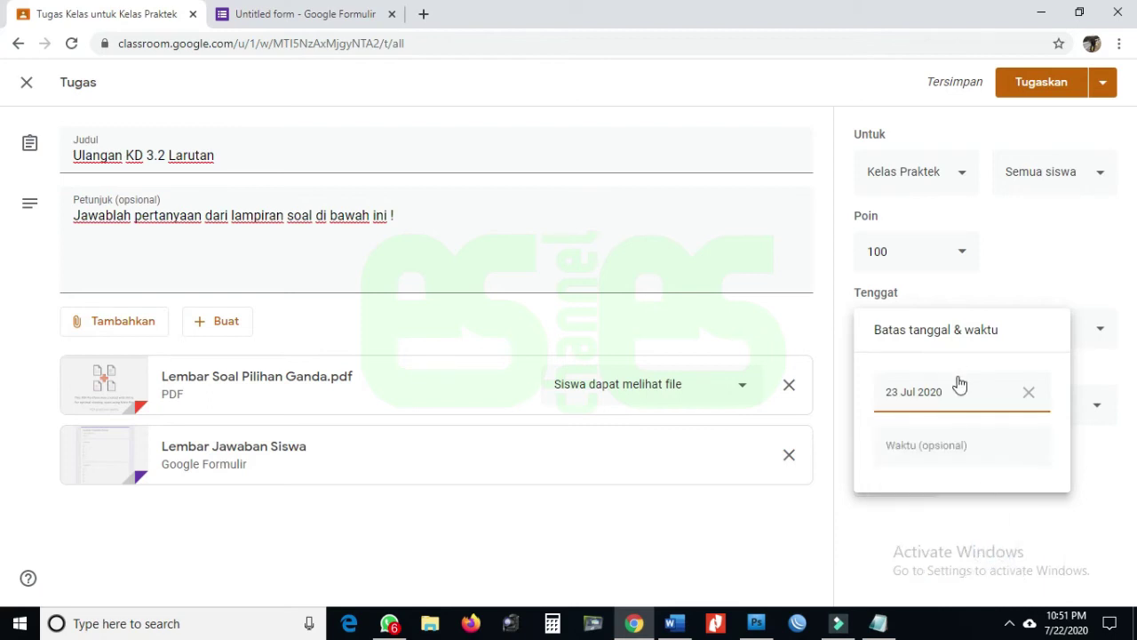
{"action": "left_click", "coordinate": [948, 451]}
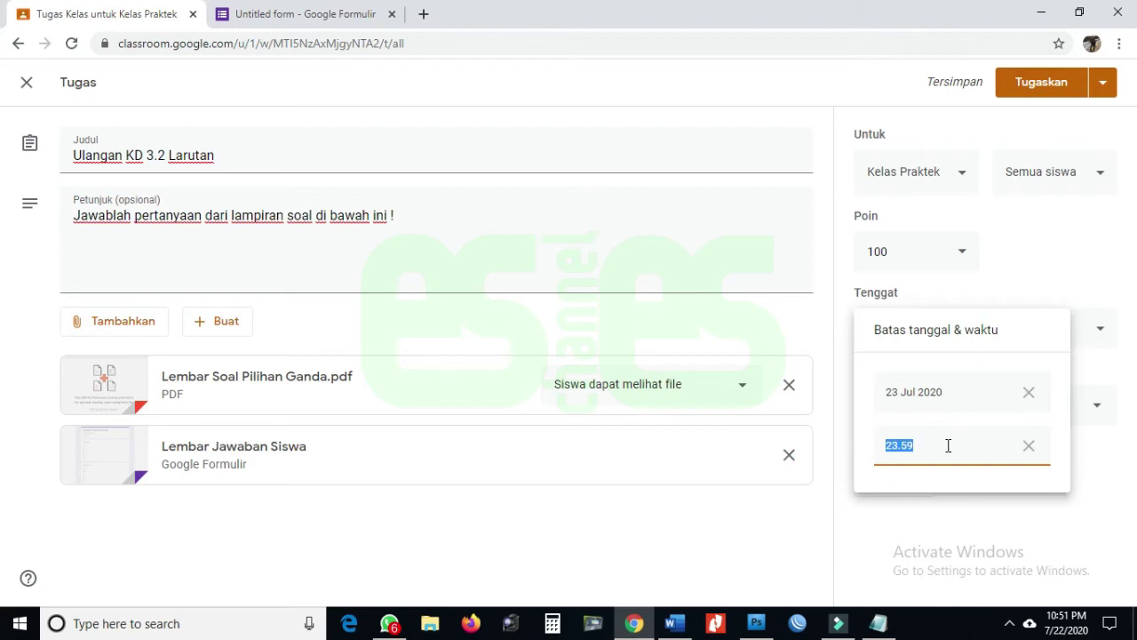
{"action": "type", "text": "14"}
{"action": "left_click", "coordinate": [1050, 233]}
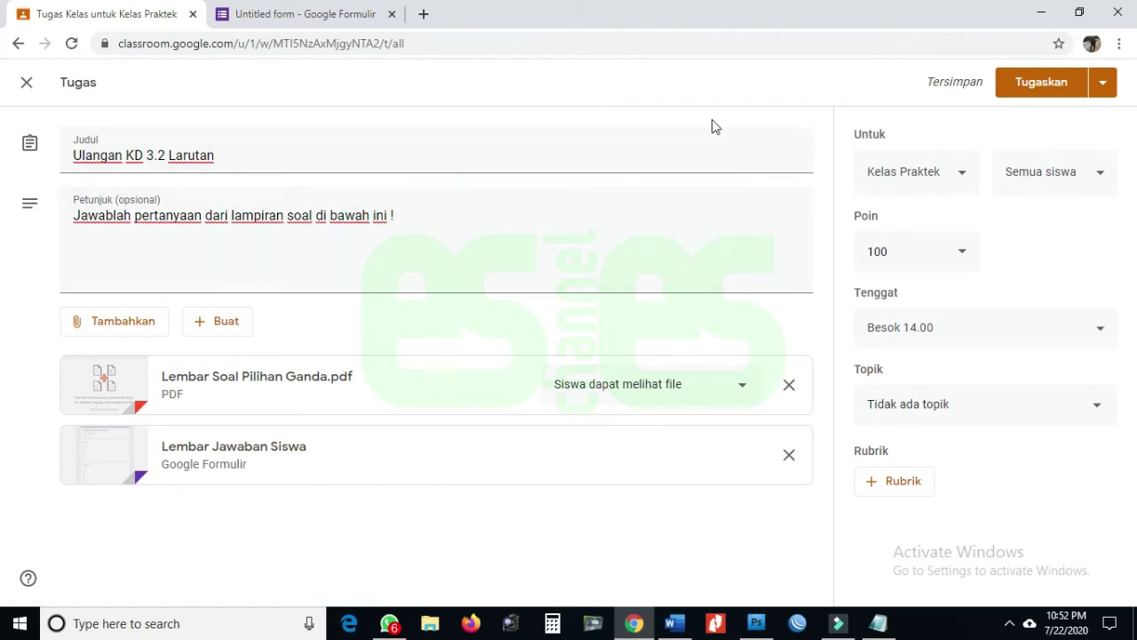
Switch to the Google Forms answer sheet and check from "Soal nomor 1" to "Soal nomor 15" which questions are marked "Wajib diisi".
{"action": "left_click", "coordinate": [317, 20]}
{"action": "scroll", "coordinate": [954, 316], "scroll_direction": "up", "scroll_amount": 5}
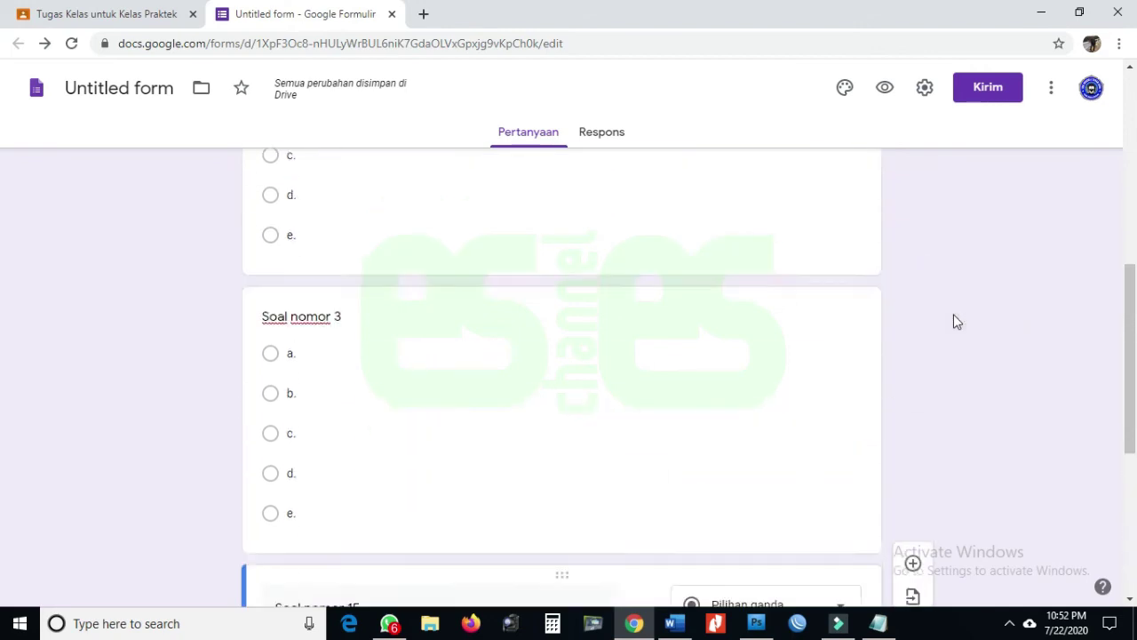
{"action": "scroll", "coordinate": [954, 314], "scroll_direction": "up", "scroll_amount": 6}
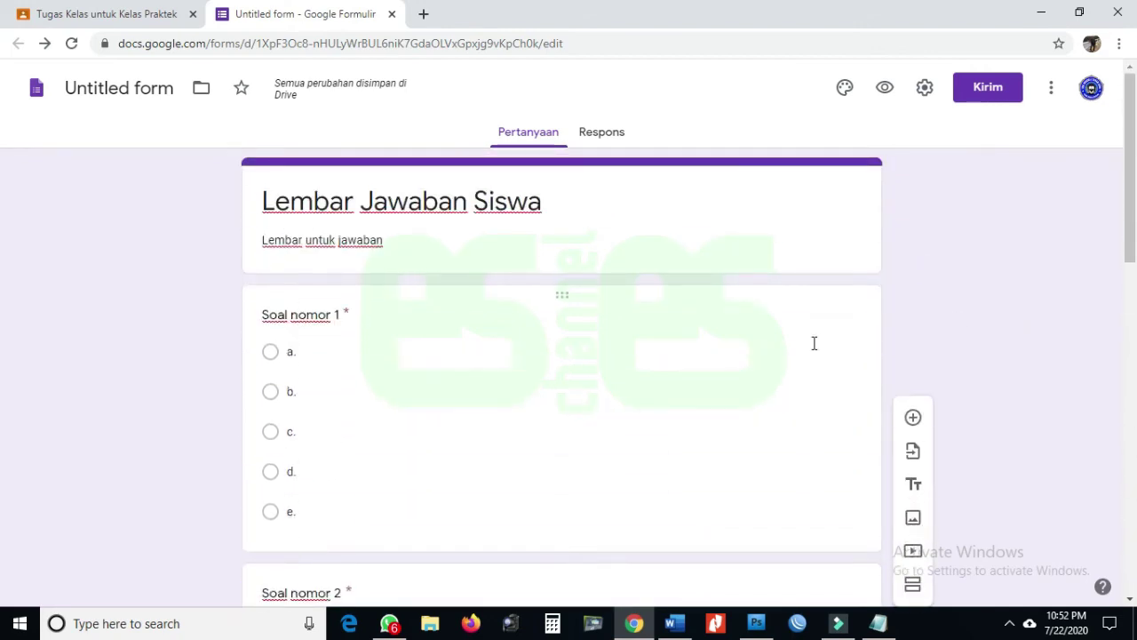
{"action": "scroll", "coordinate": [791, 345], "scroll_direction": "down", "scroll_amount": 2}
{"action": "left_click", "coordinate": [741, 346]}
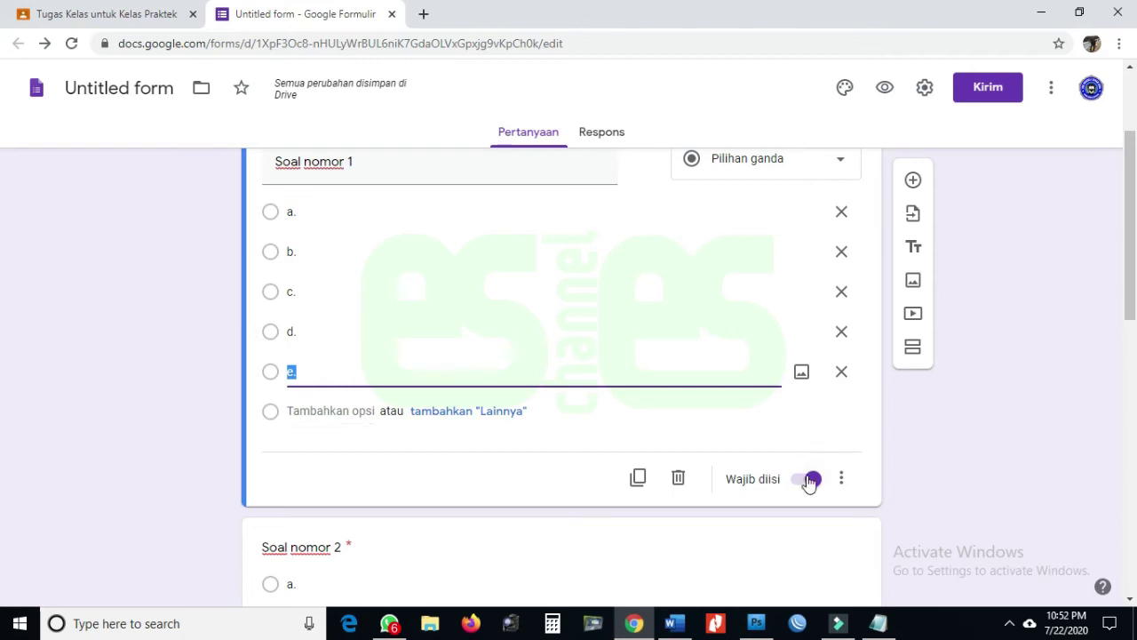
{"action": "scroll", "coordinate": [1033, 355], "scroll_direction": "up", "scroll_amount": 1}
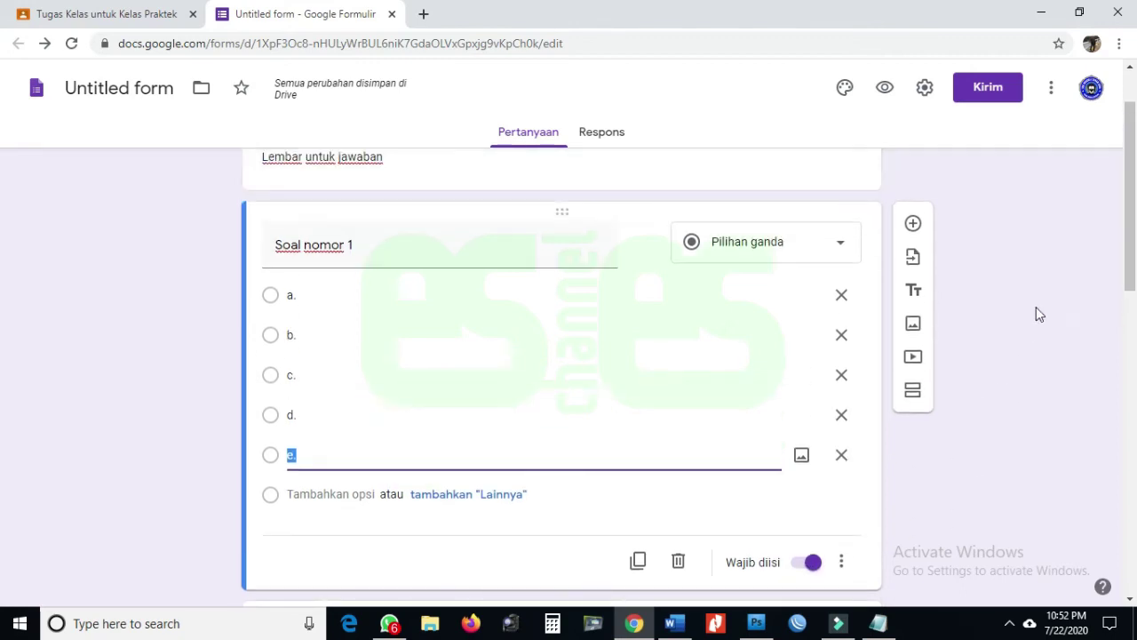
{"action": "scroll", "coordinate": [1038, 296], "scroll_direction": "down", "scroll_amount": 3}
{"action": "scroll", "coordinate": [1036, 294], "scroll_direction": "down", "scroll_amount": 5}
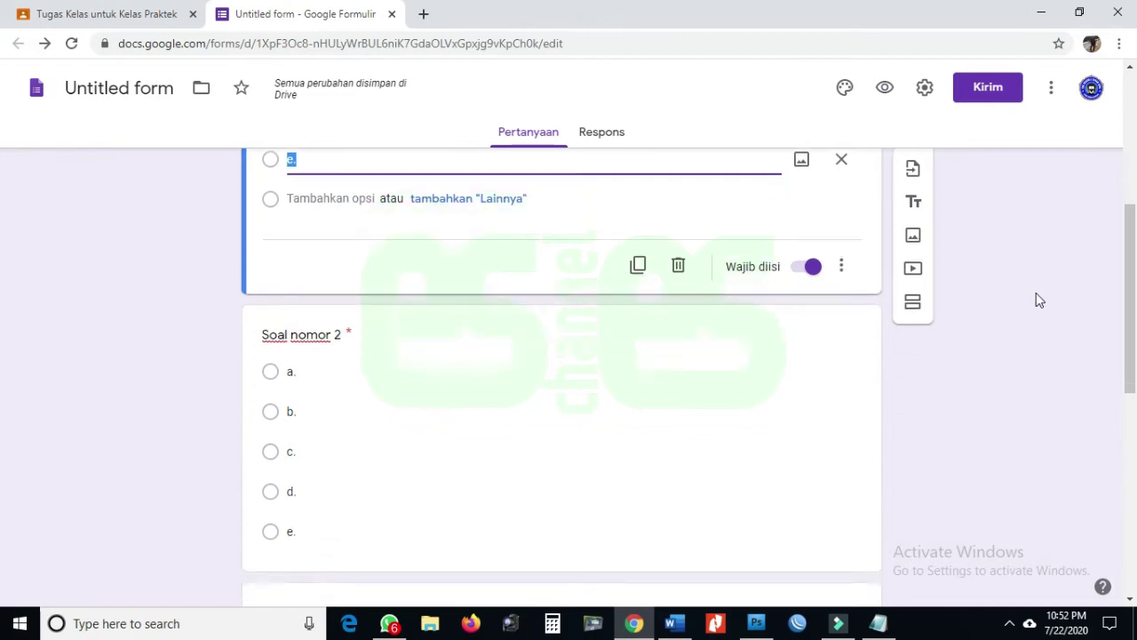
{"action": "scroll", "coordinate": [1036, 295], "scroll_direction": "down", "scroll_amount": 3}
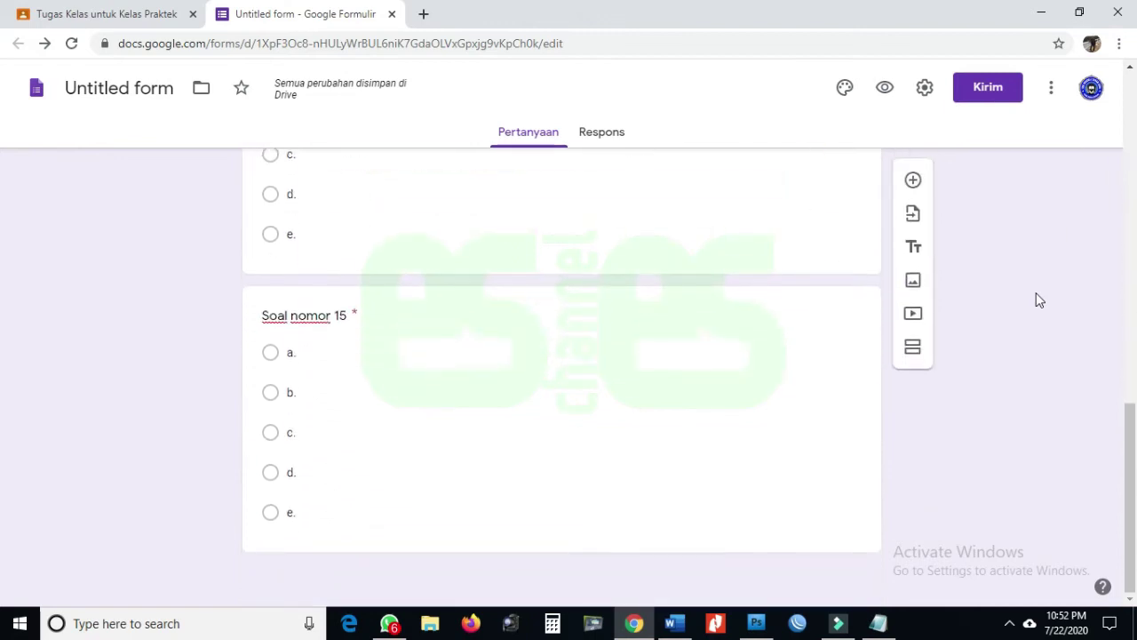
{"action": "scroll", "coordinate": [1036, 299], "scroll_direction": "up", "scroll_amount": 7}
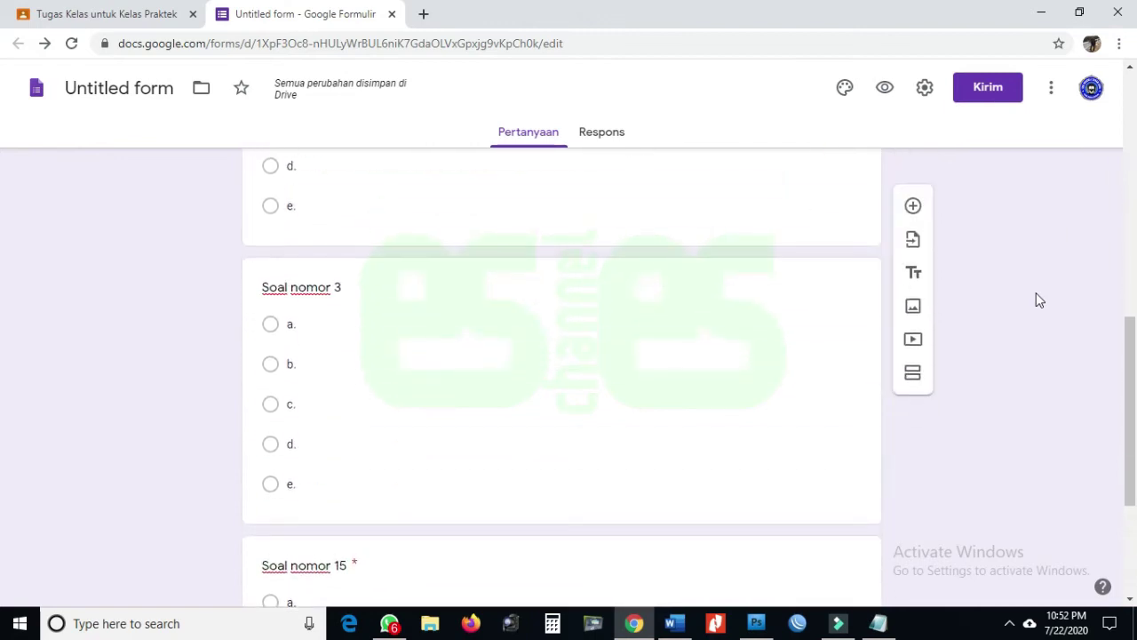
{"action": "left_click", "coordinate": [311, 289]}
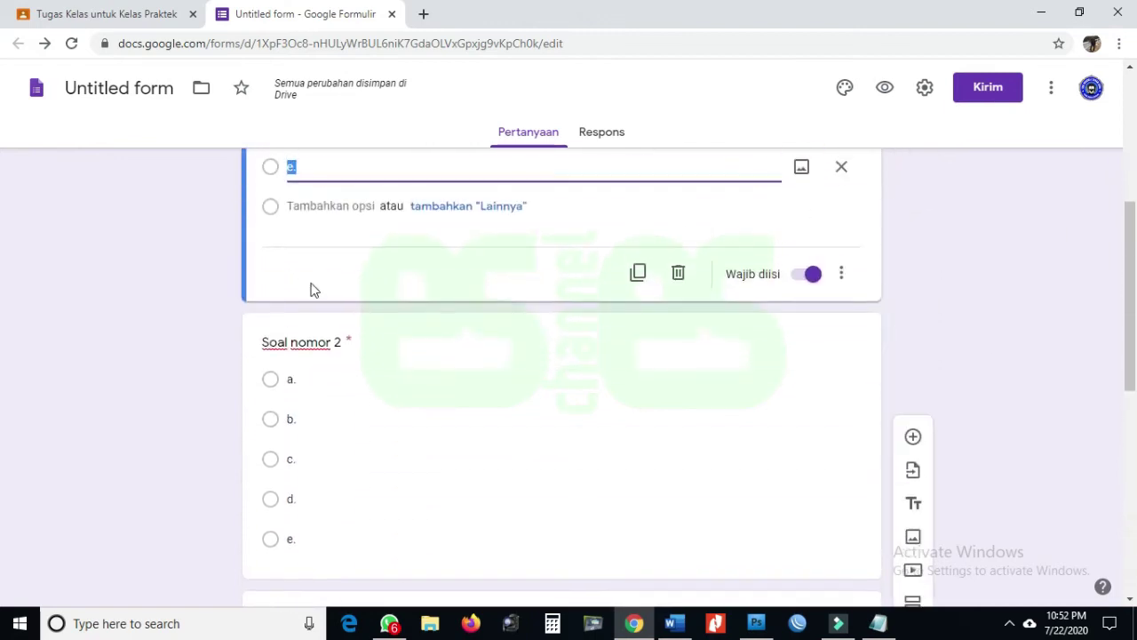
Return to the Classroom assignment and assign "Ulangan KD 3.2 Larutan" to the students of Kelas Praktek.
{"action": "left_click", "coordinate": [121, 21]}
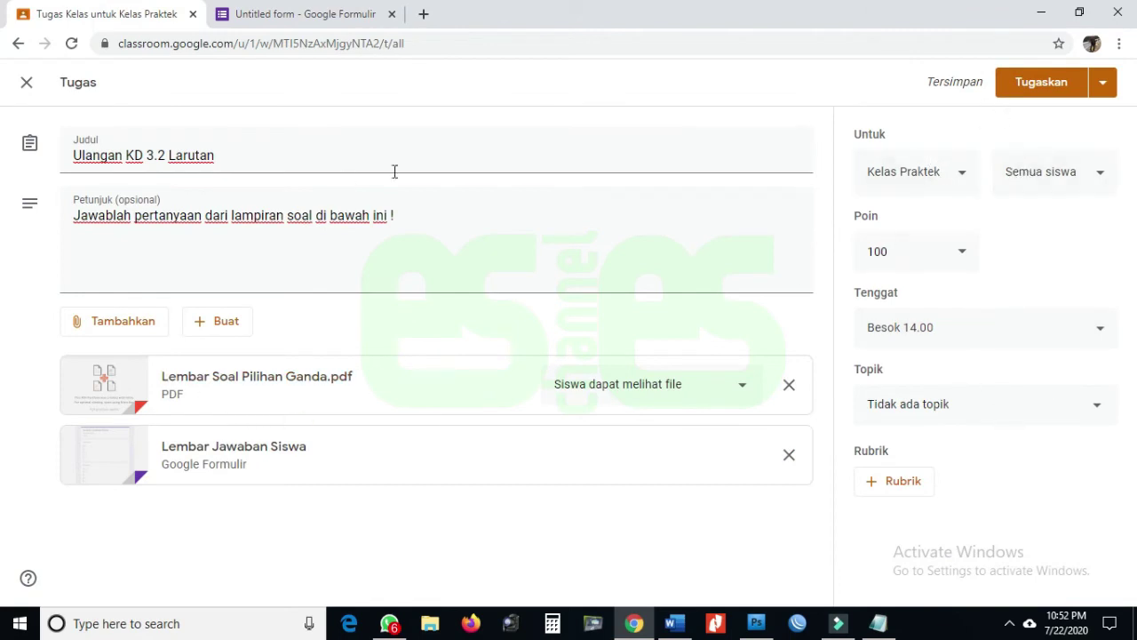
{"action": "left_click", "coordinate": [1031, 89]}
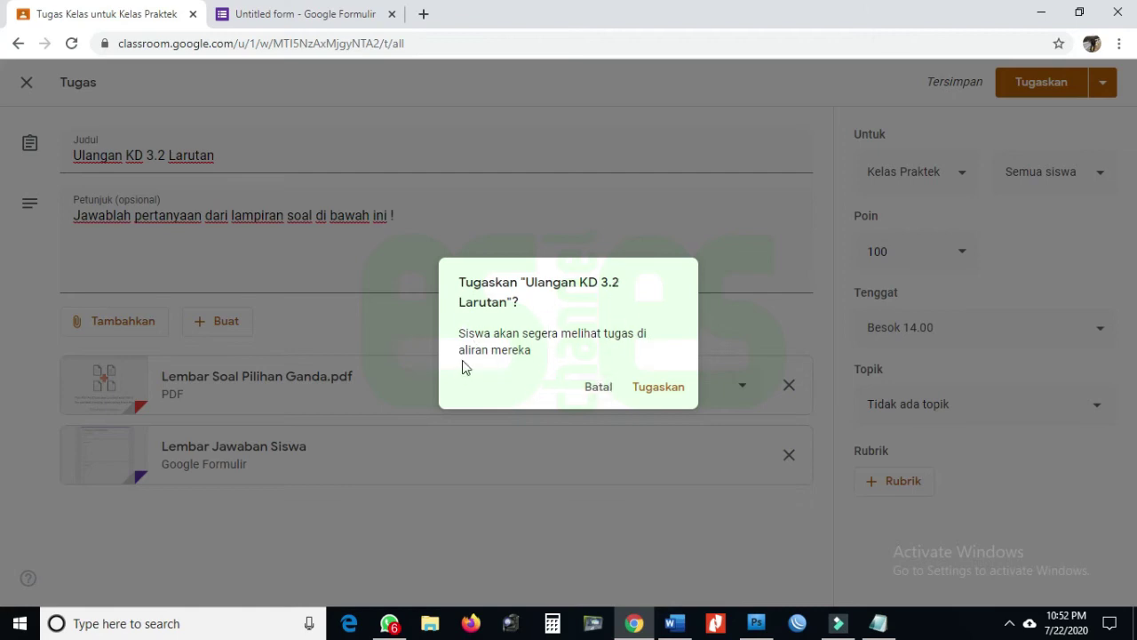
{"action": "left_click", "coordinate": [668, 393]}
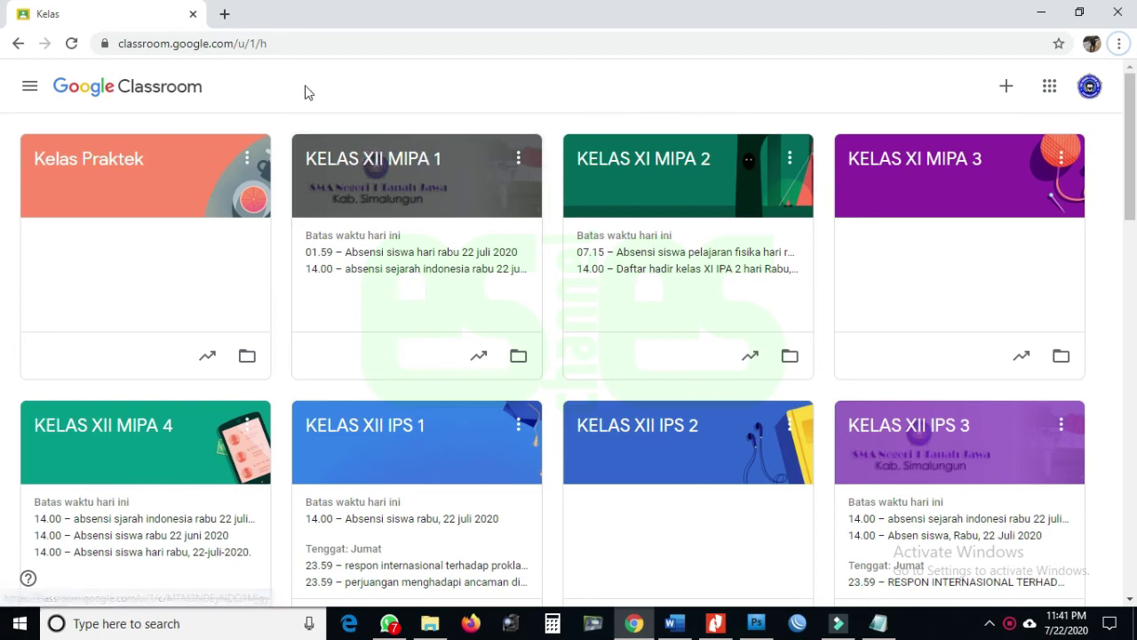
Open the classwork of Kelas Praktek and create a new quiz assignment ("Tugas kuis").
{"action": "left_click", "coordinate": [140, 163]}
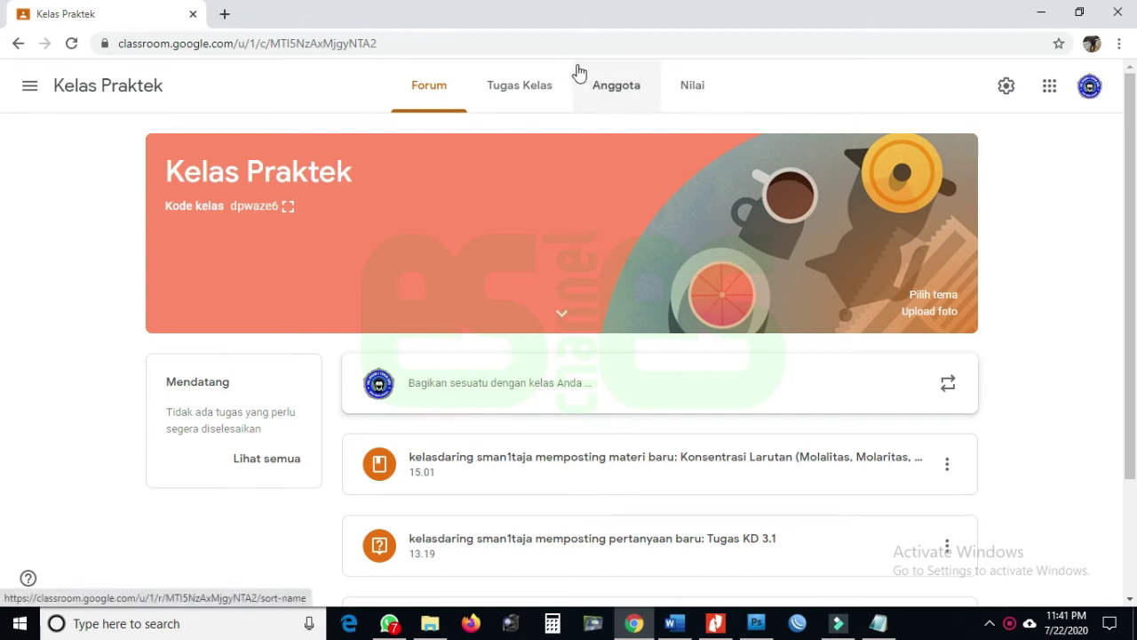
{"action": "left_click", "coordinate": [520, 90]}
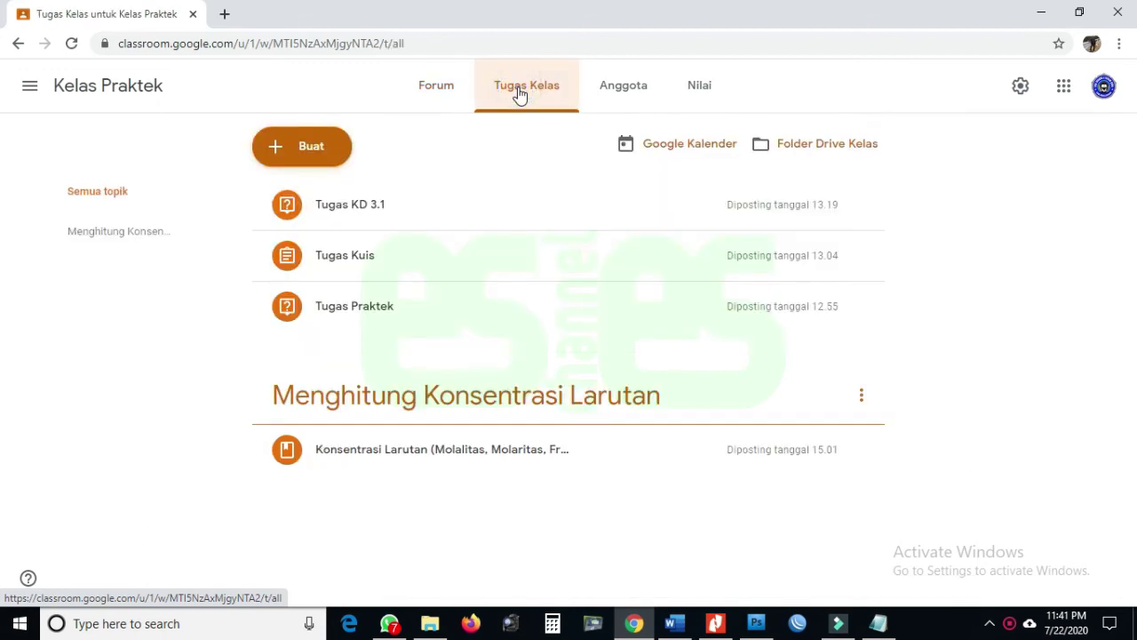
{"action": "left_click", "coordinate": [312, 151]}
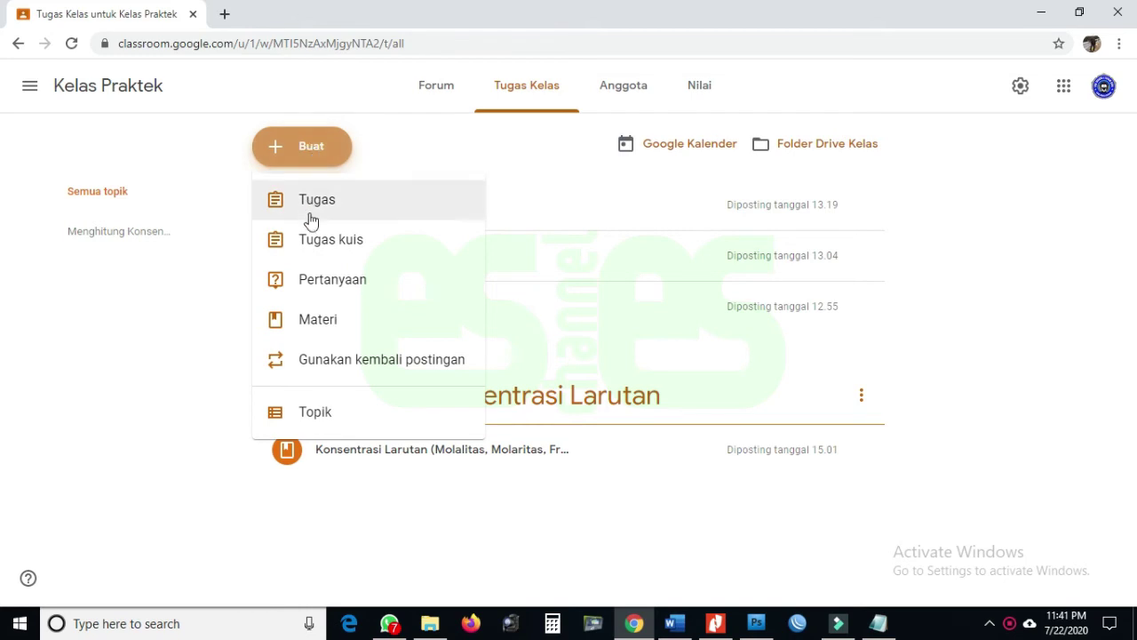
{"action": "left_click", "coordinate": [334, 247]}
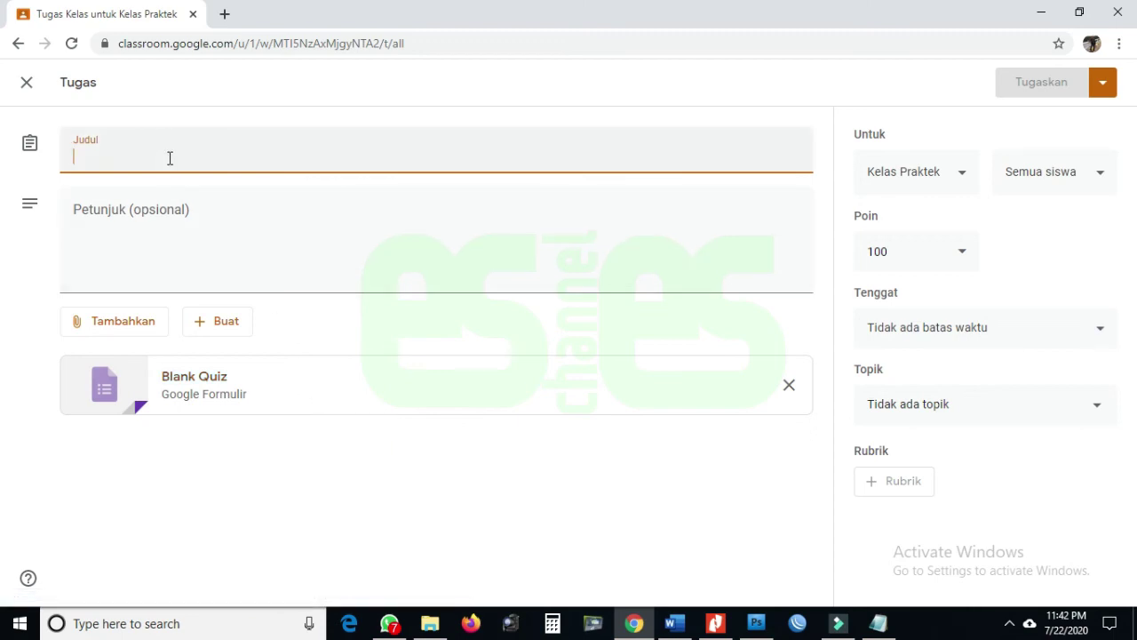
Title the quiz assignment "Soal Ulangan KD.3.2 Larutan".
{"action": "type", "text": "Soa"}
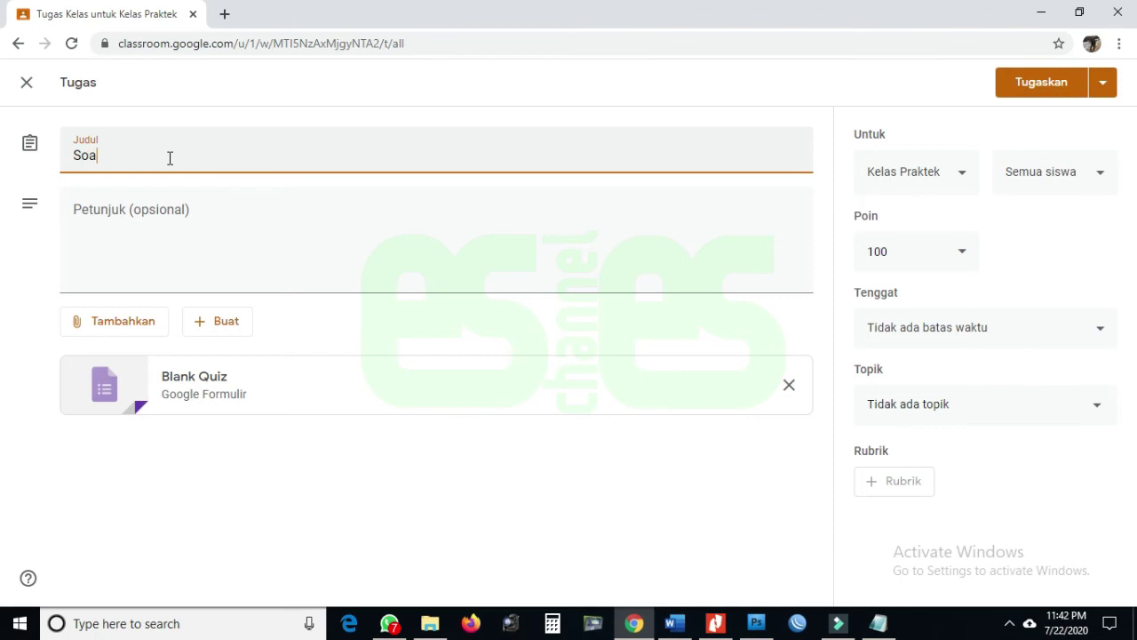
{"action": "type", "text": "l Ulangan"}
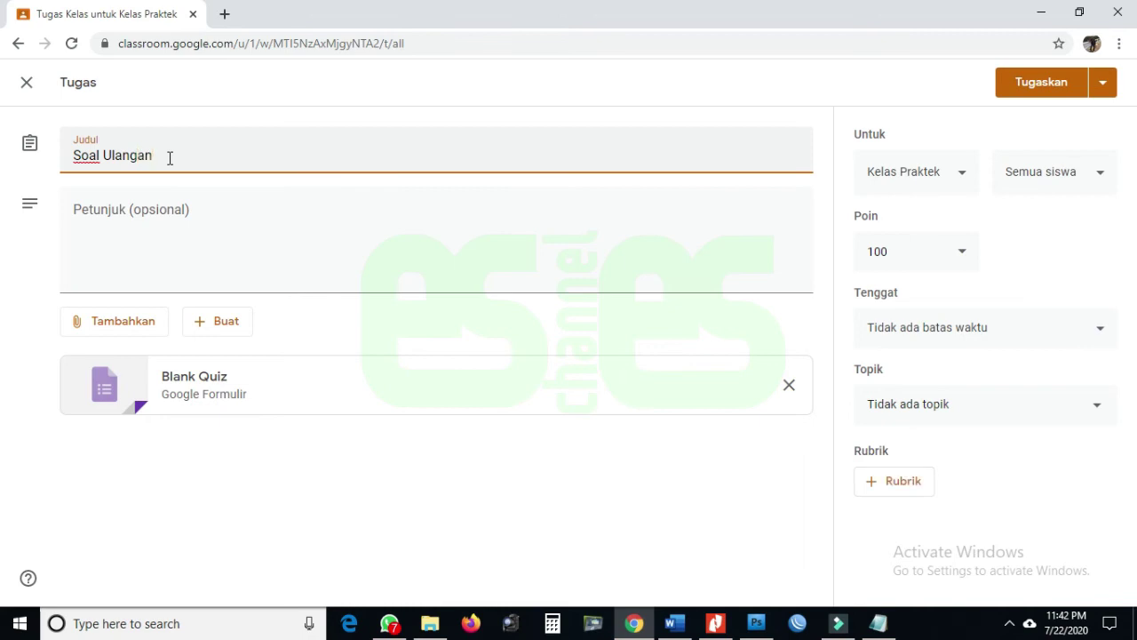
{"action": "type", "text": " KD.3.2"}
{"action": "type", "text": "Larutan"}
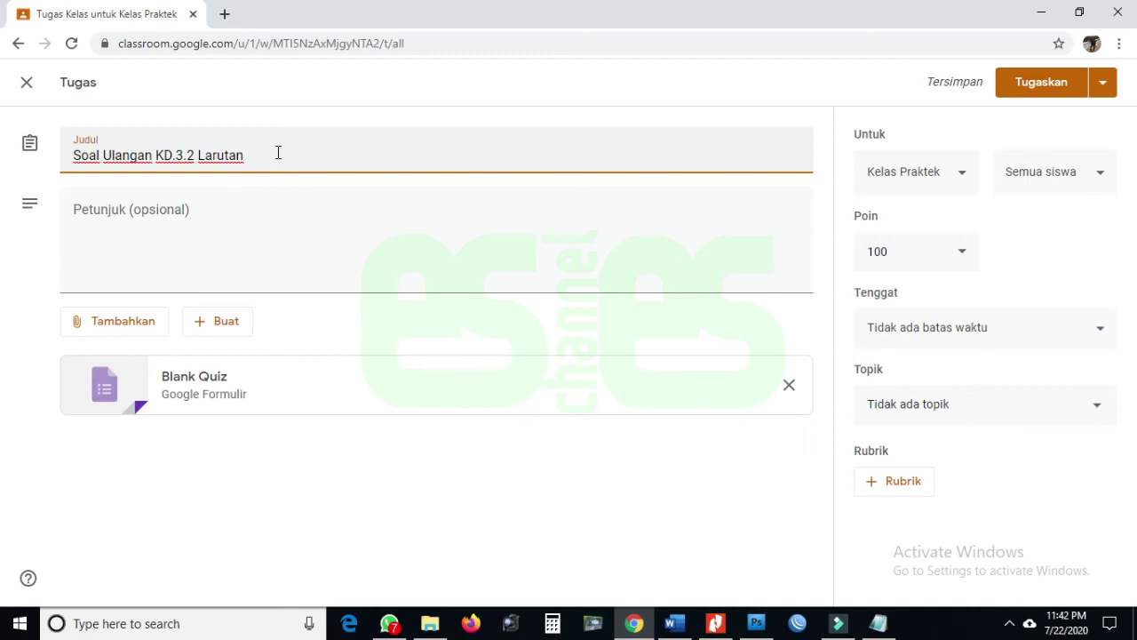
Replace the last word of the assignment title so that it reads "Soal Ulangan KD.3.2 Konsentrasi Larutan".
{"action": "key", "text": "BackSpace"}
{"action": "key", "text": "BackSpace"}
{"action": "key", "text": "BackSpace"}
{"action": "key", "text": "BackSpace"}
{"action": "key", "text": "BackSpace"}
{"action": "key", "text": "BackSpace"}
{"action": "key", "text": "BackSpace"}
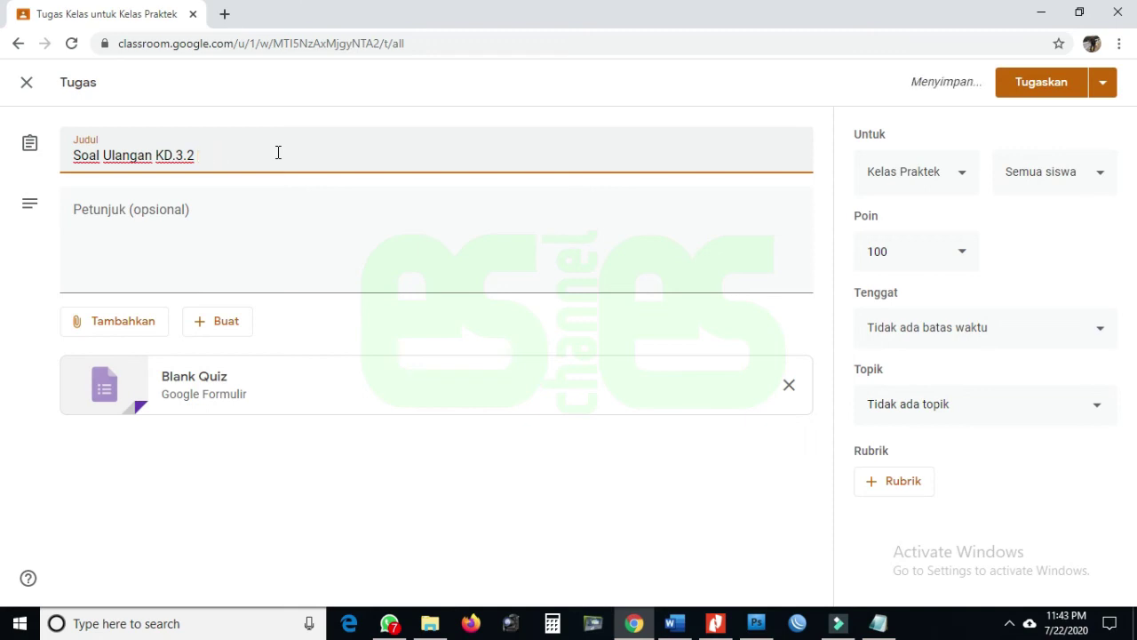
{"action": "type", "text": "Konsen"}
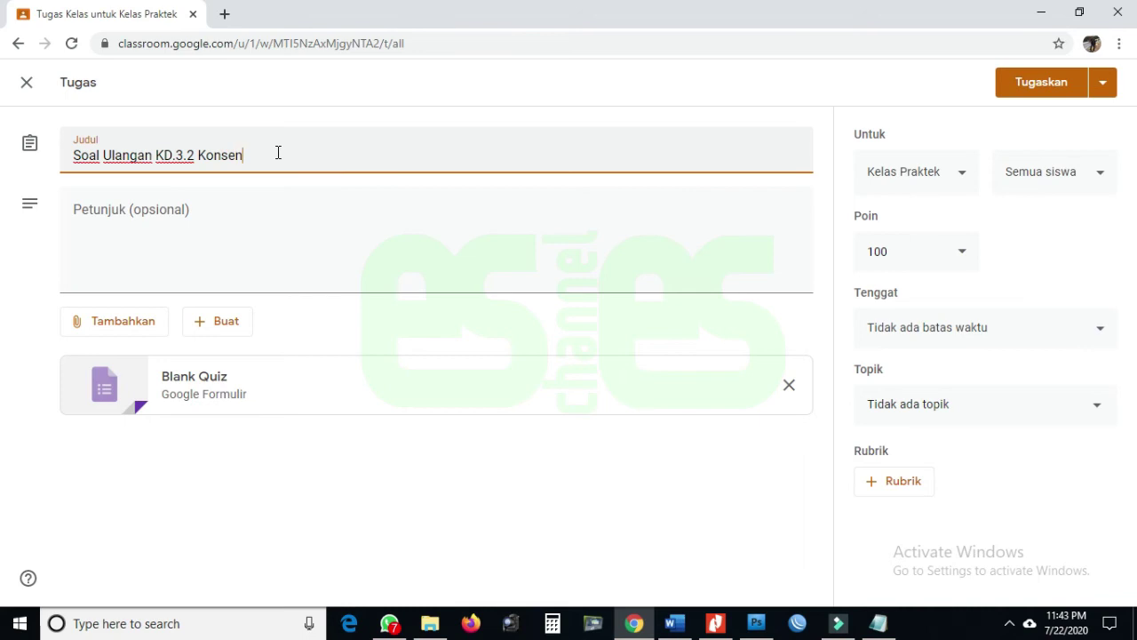
{"action": "type", "text": "trasi Larutan"}
Enter the assignment instructions "Jawablah pertanyaan dari soal yang sudah dilampirkan dibawah ini !".
{"action": "left_click", "coordinate": [184, 209]}
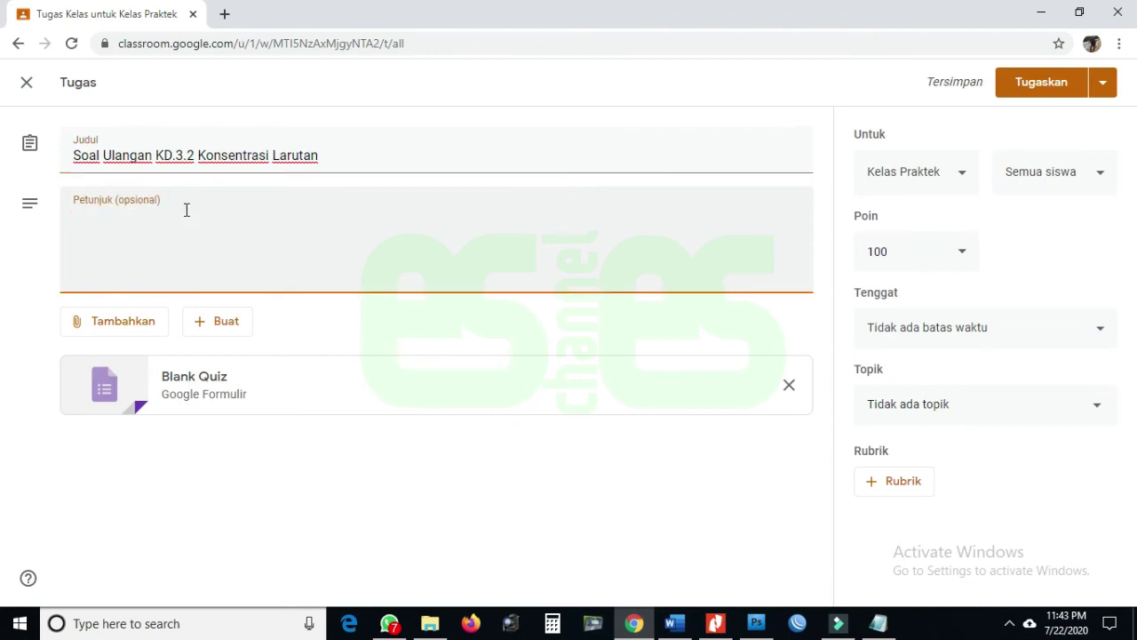
{"action": "type", "text": "Jawablah"}
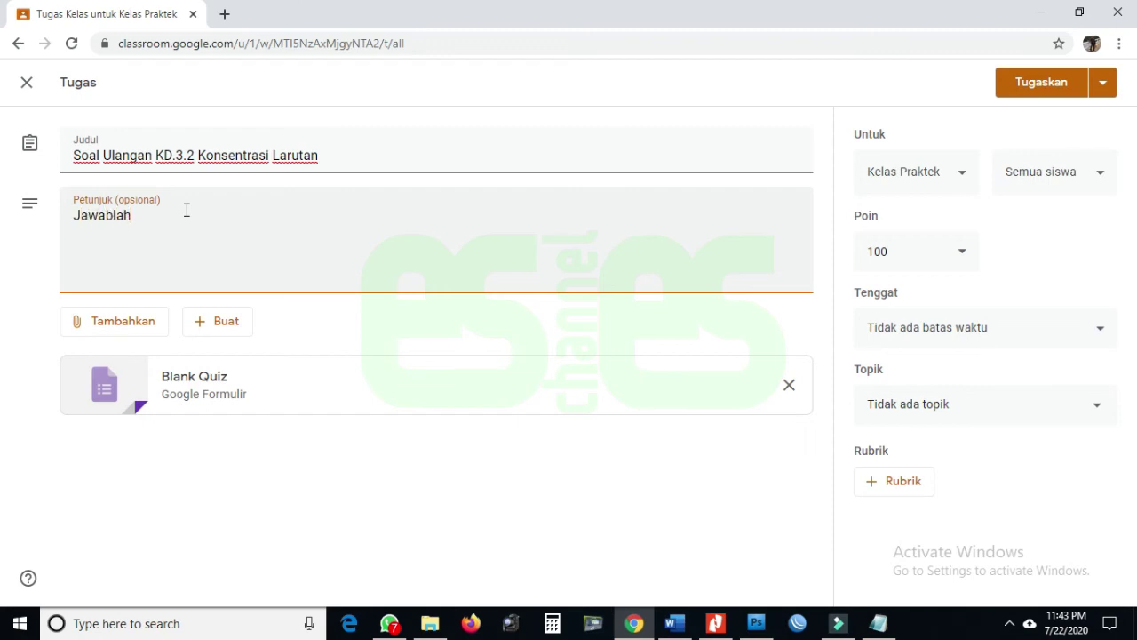
{"action": "type", "text": " pertanyaan dari soal"}
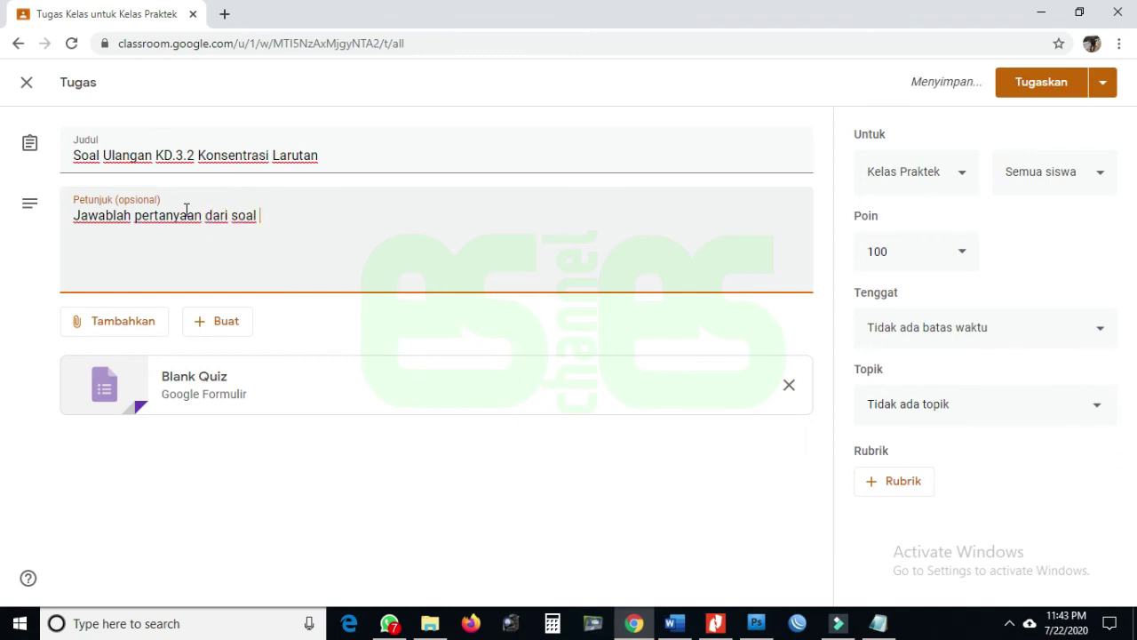
{"action": "type", "text": " yang su"}
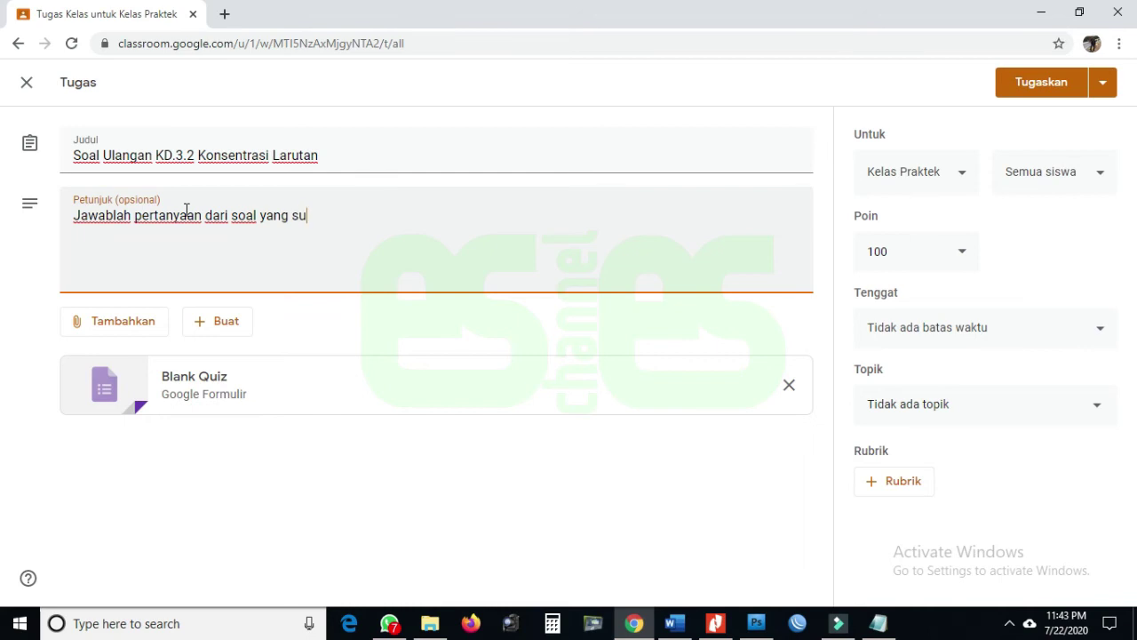
{"action": "type", "text": "dah dila"}
{"action": "type", "text": "mp"}
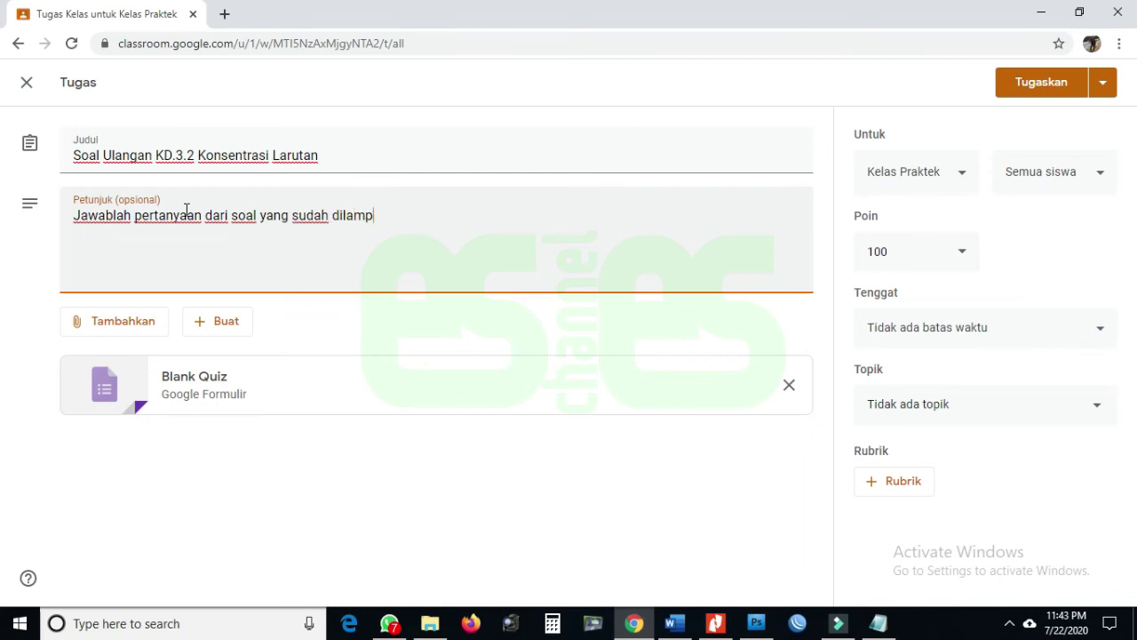
{"action": "type", "text": "irkan d"}
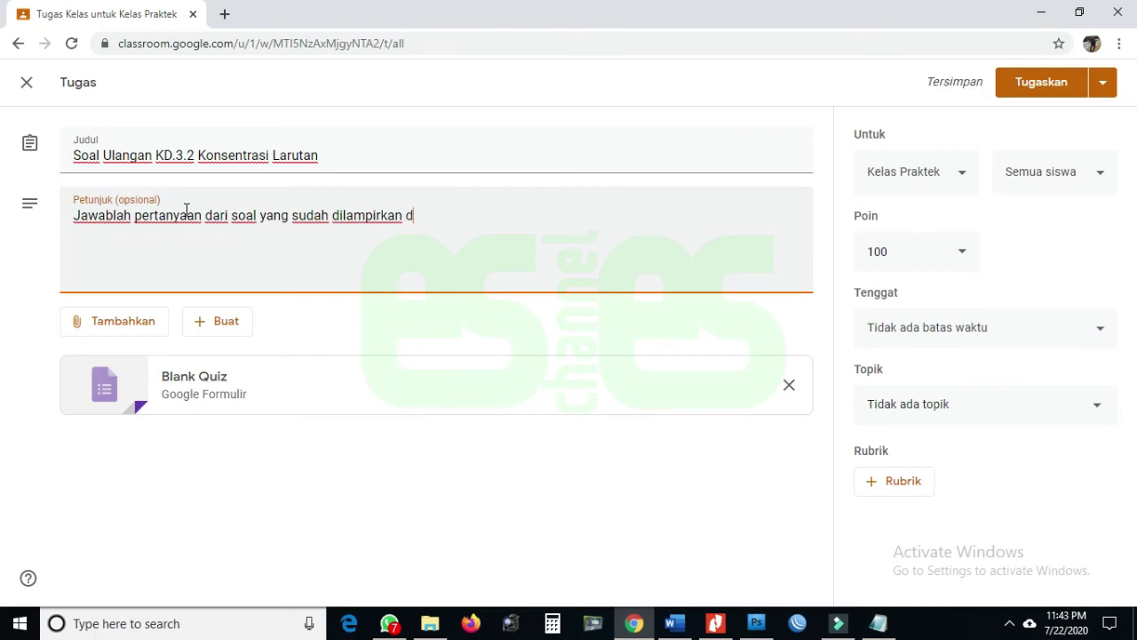
{"action": "type", "text": "ibawah ini !"}
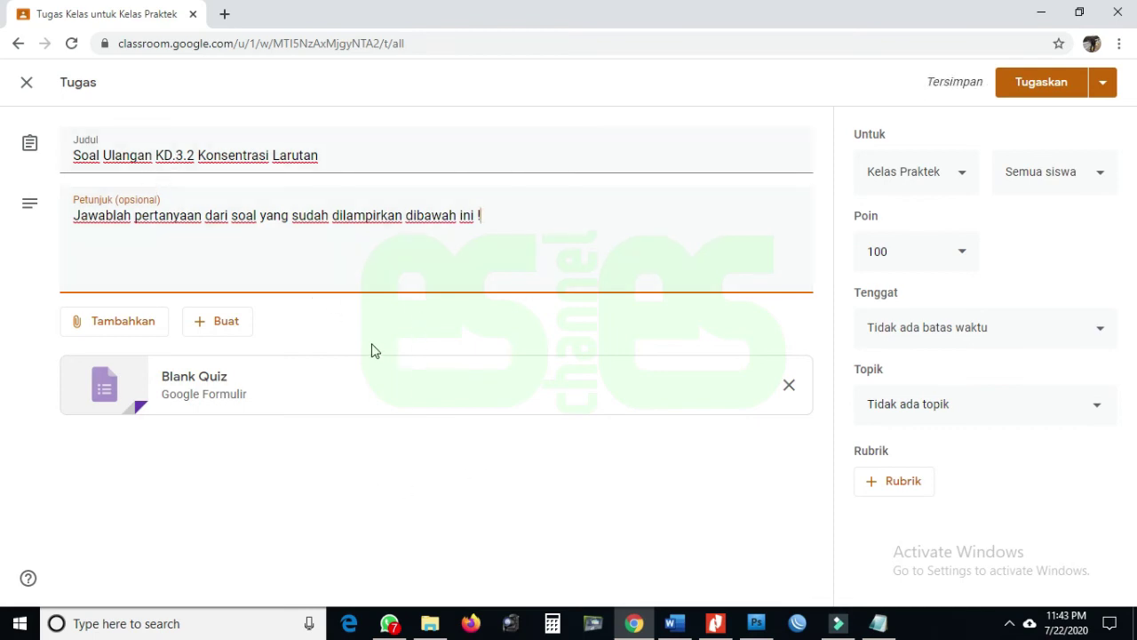
Open the attached Blank Quiz form and title it "Soal Ulangan KD 3.2 Konsentrasi Larutan".
{"action": "left_click", "coordinate": [223, 388]}
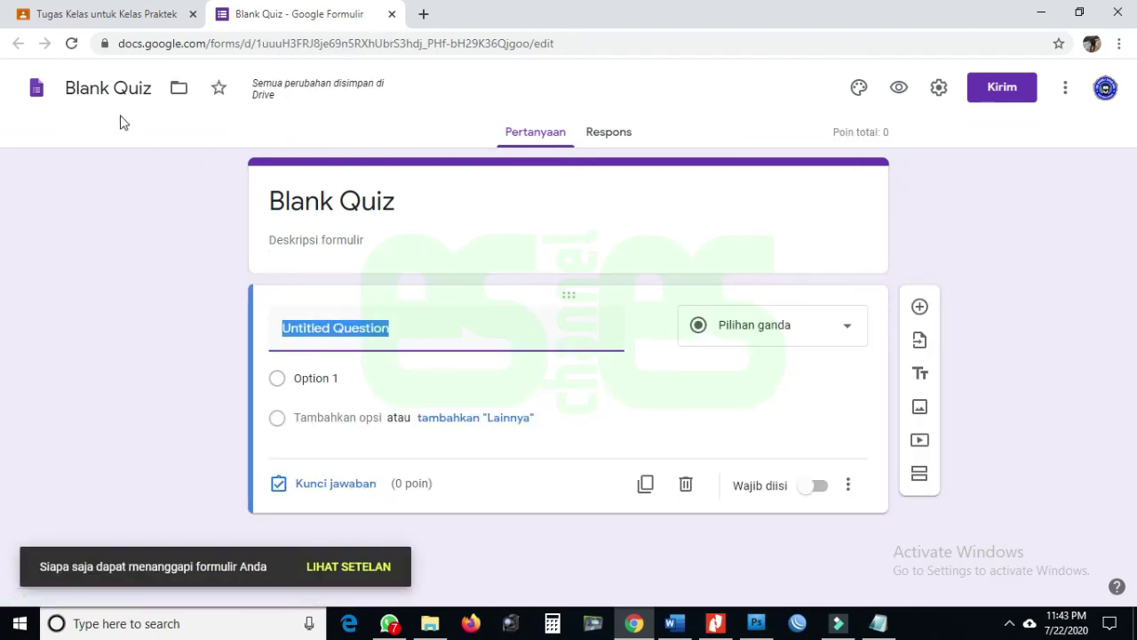
{"action": "left_click", "coordinate": [411, 206]}
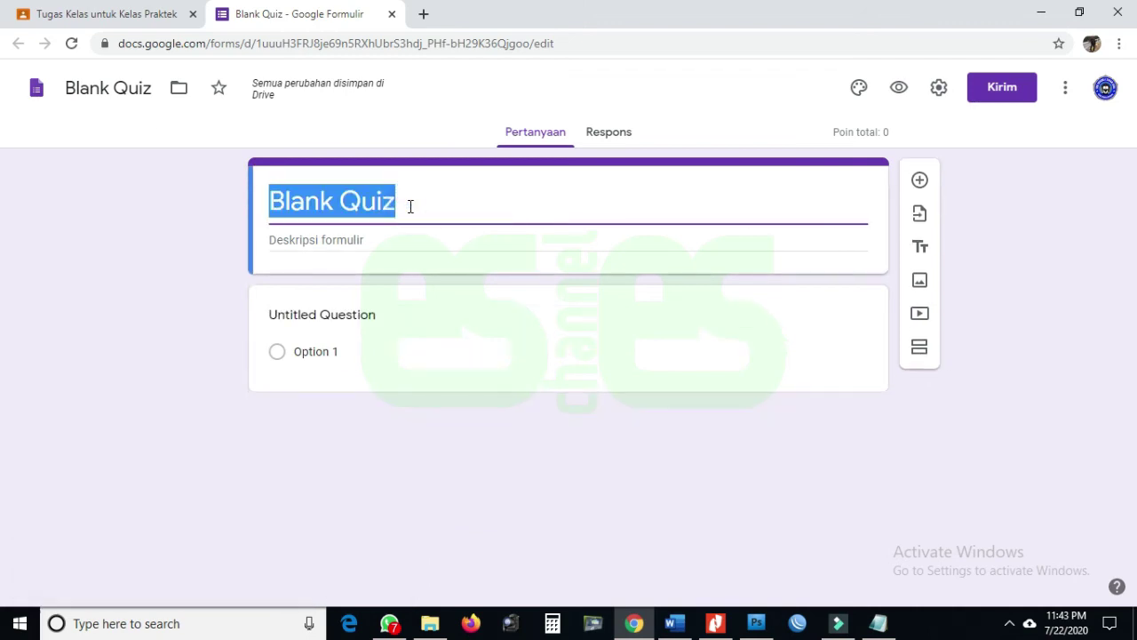
{"action": "type", "text": "Soal"}
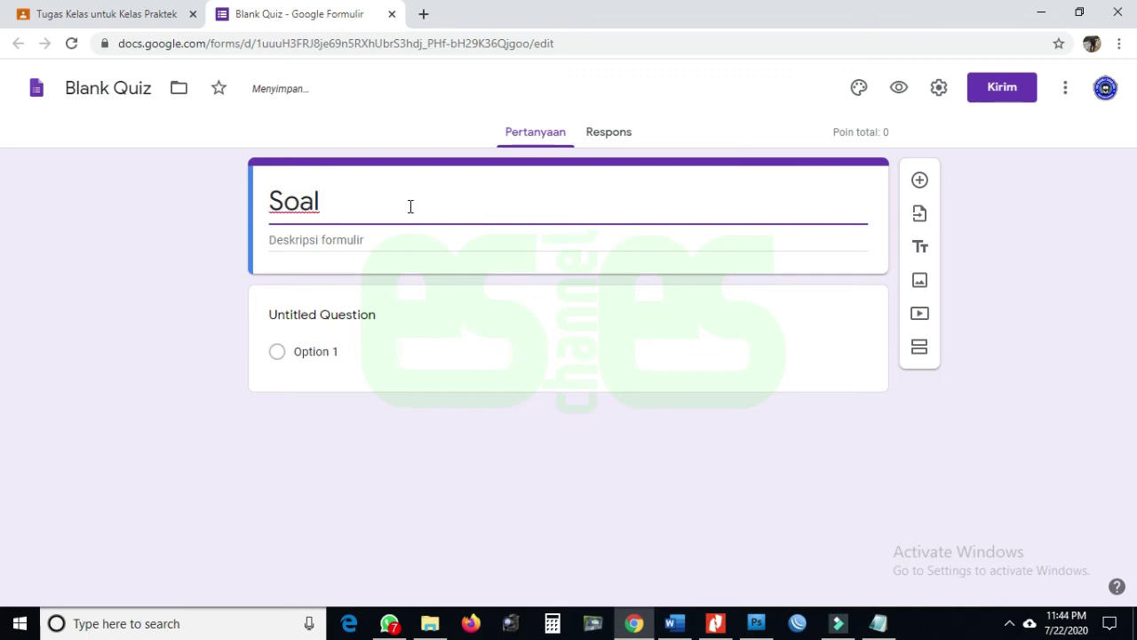
{"action": "type", "text": " Ulangan K"}
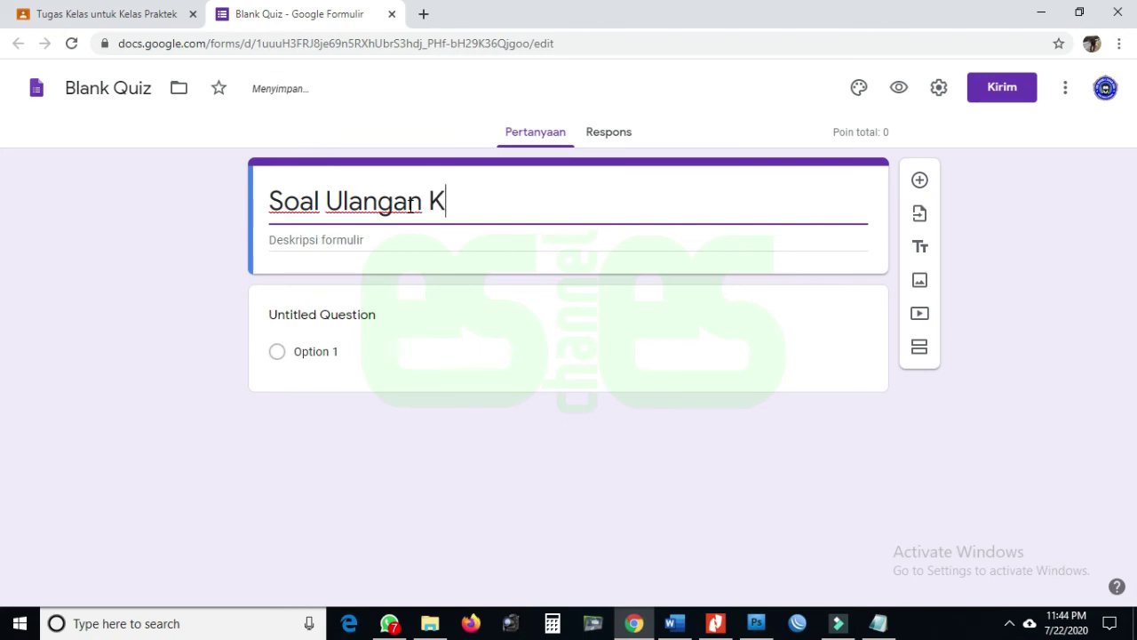
{"action": "type", "text": "D 3.2 "}
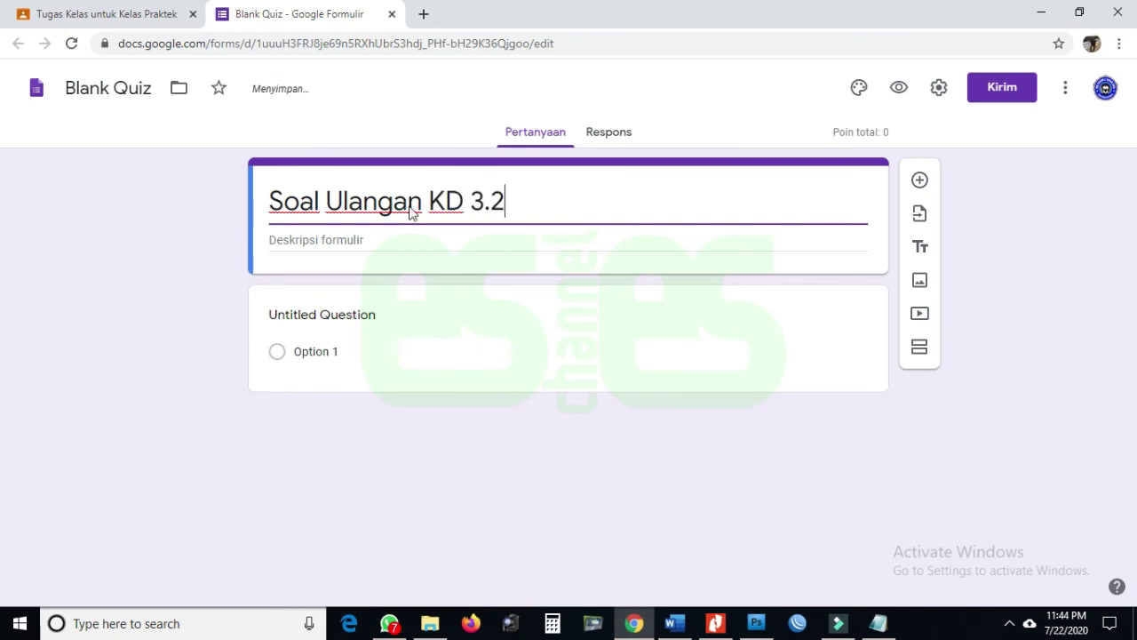
{"action": "type", "text": "L"}
{"action": "key", "text": "BackSpace"}
{"action": "type", "text": "Konsent"}
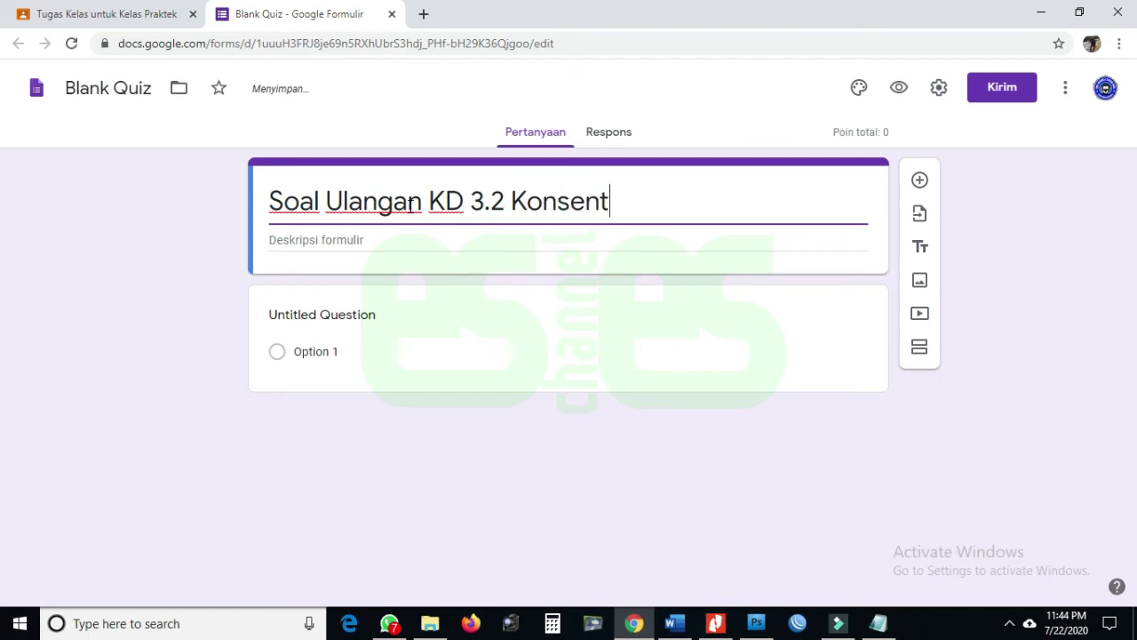
{"action": "type", "text": "rasi Lar"}
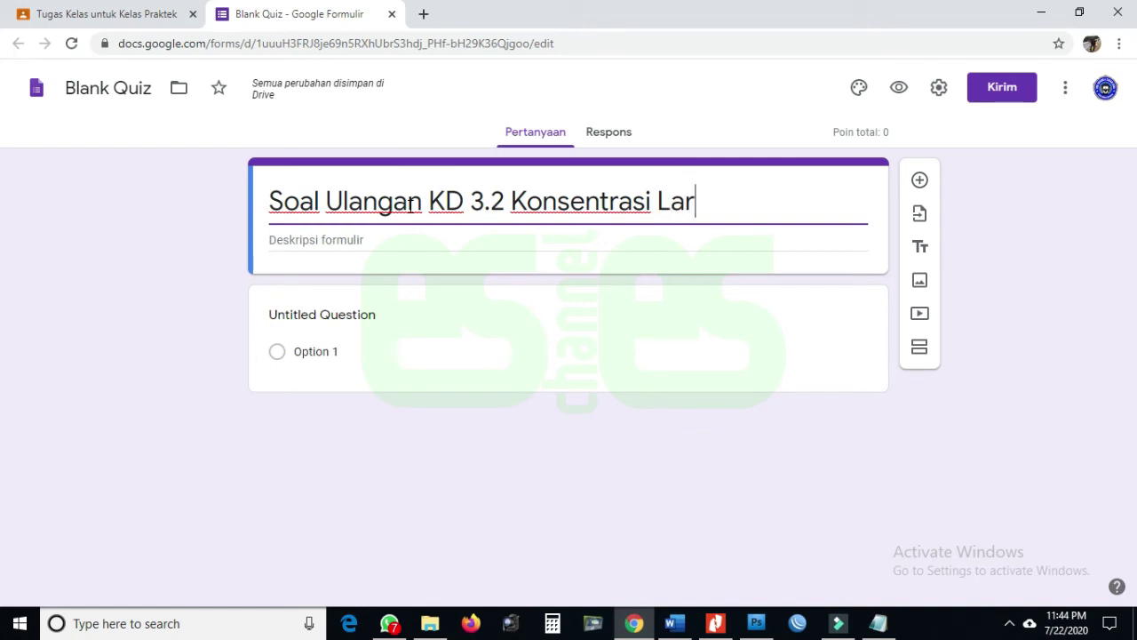
{"action": "type", "text": "utan"}
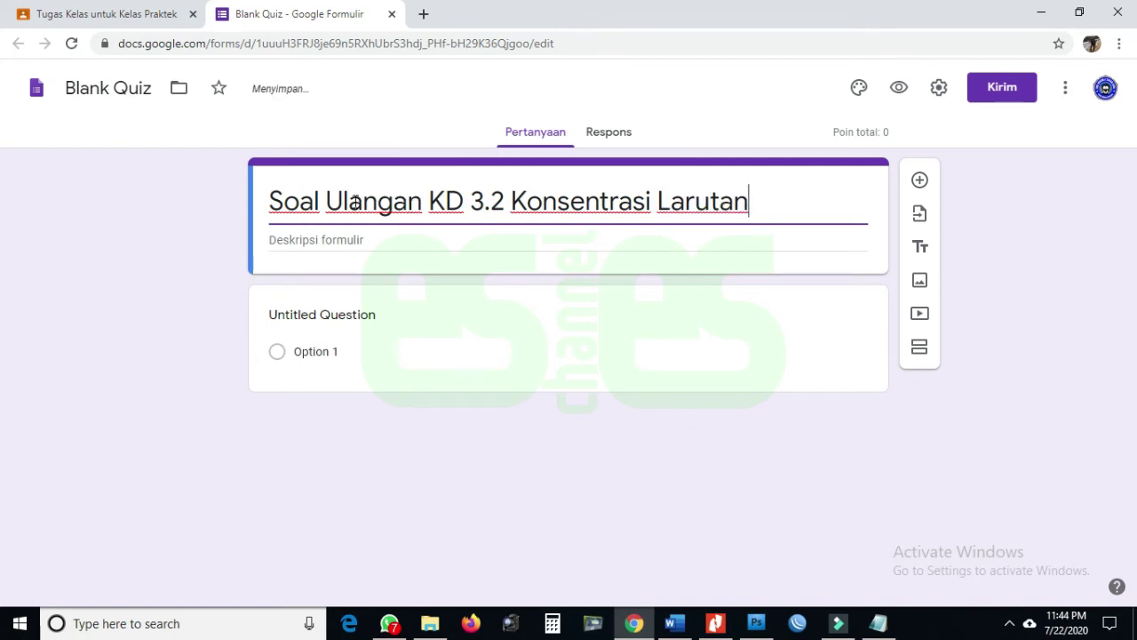
Enter the form description "Jawablah soal di bawah ini dengan pilihan yang tepat dan benar !".
{"action": "left_click", "coordinate": [361, 243]}
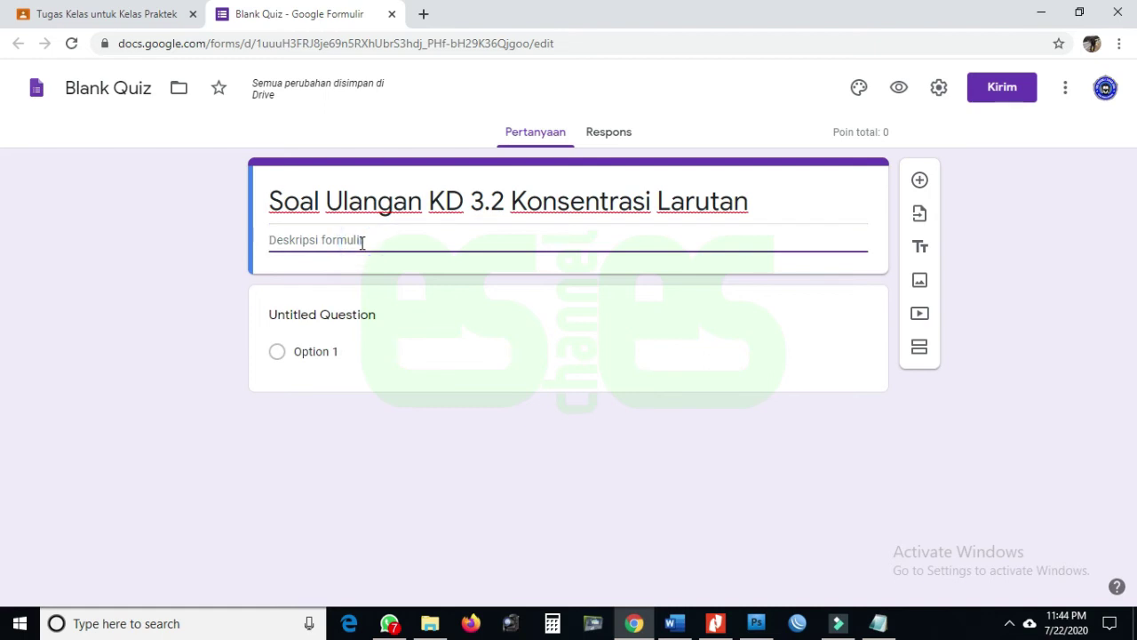
{"action": "type", "text": "Jawablah"}
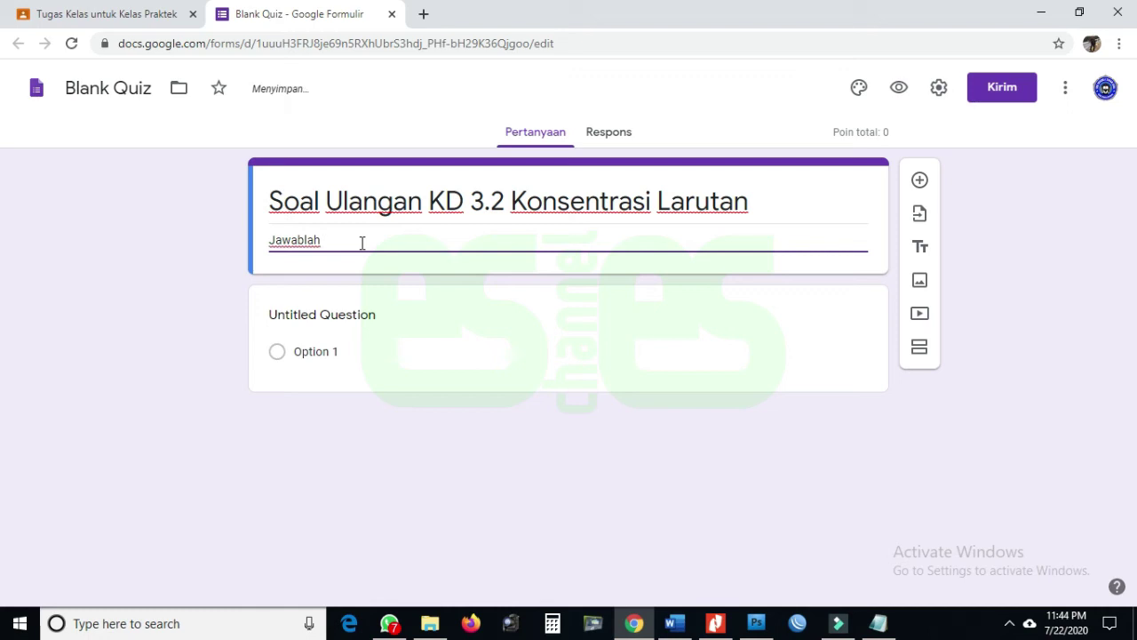
{"action": "type", "text": " soal di"}
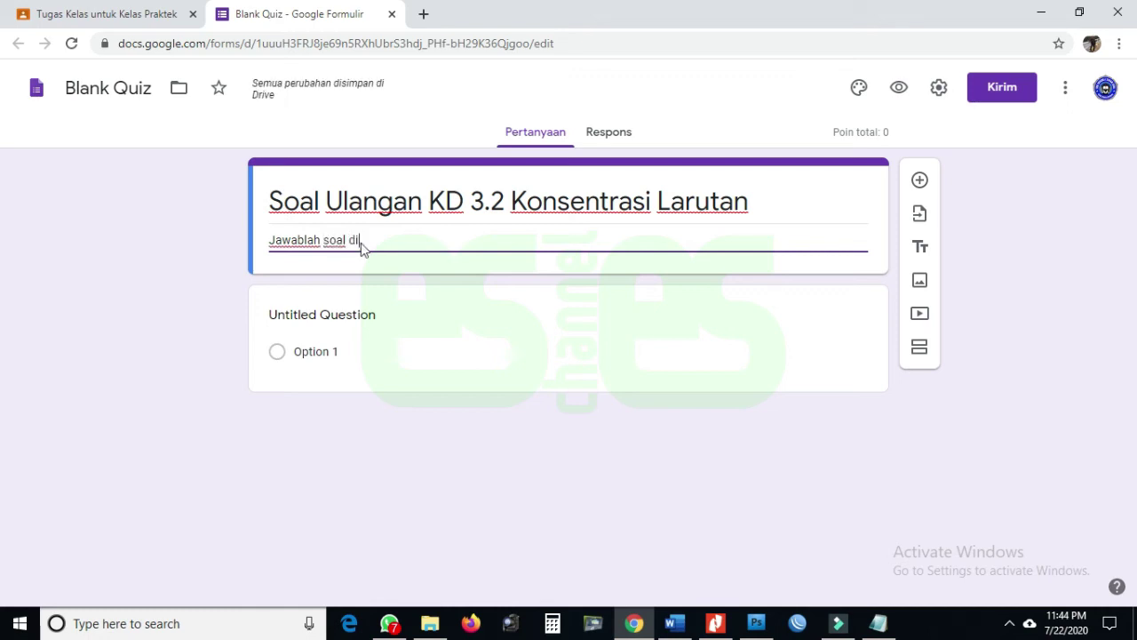
{"action": "type", "text": " bawah ini"}
{"action": "type", "text": "dengan "}
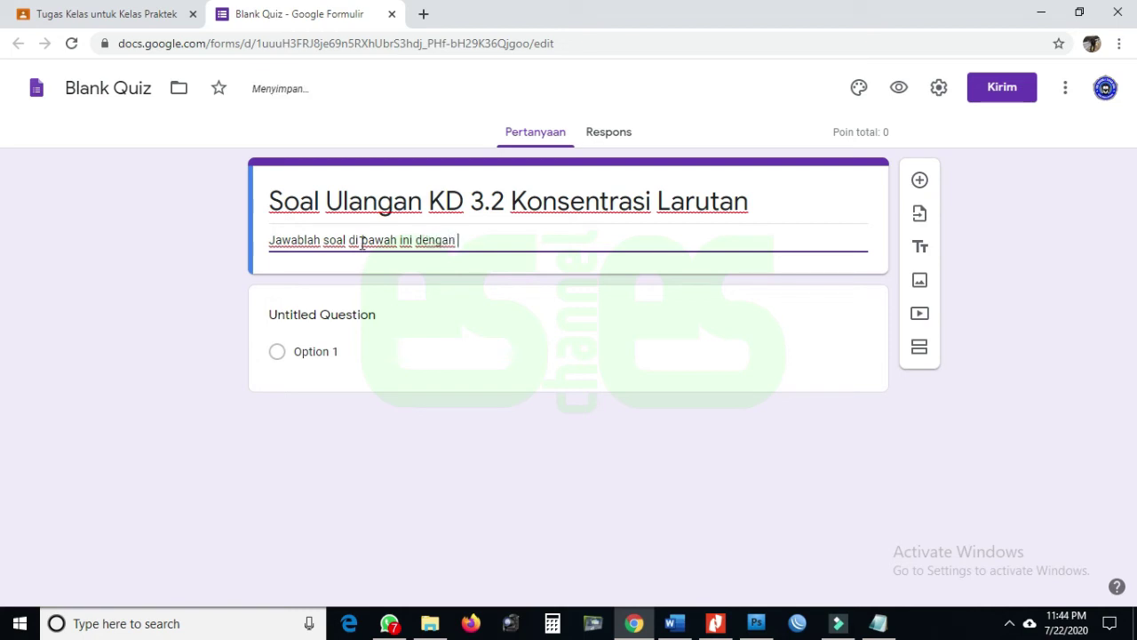
{"action": "type", "text": "pilihan yang tepat dan "}
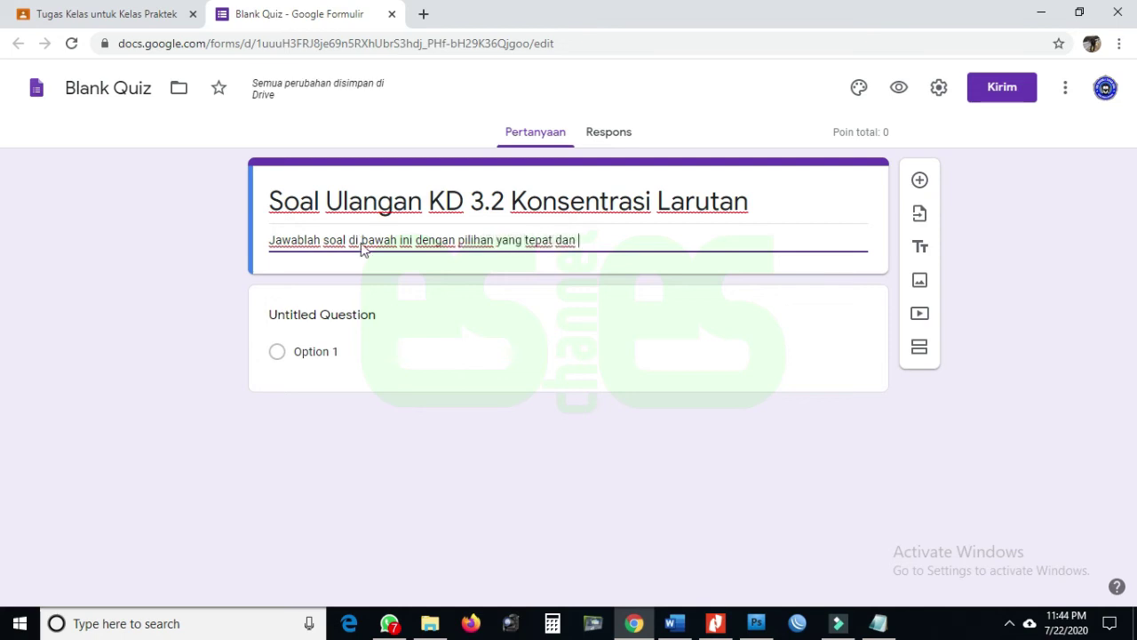
{"action": "type", "text": "benar "}
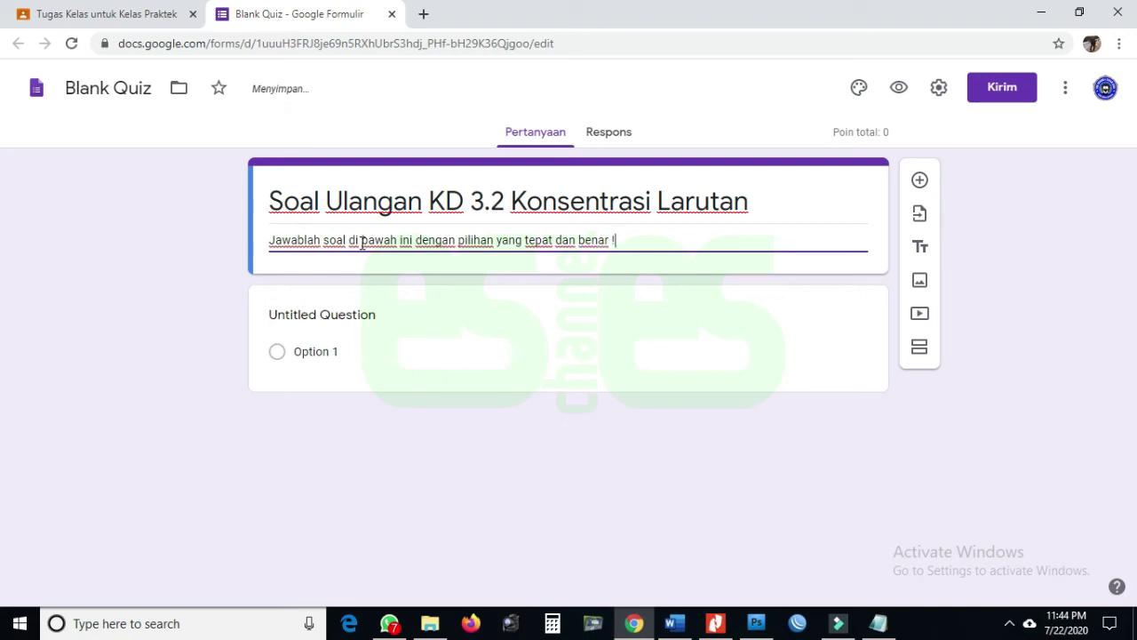
{"action": "type", "text": "!"}
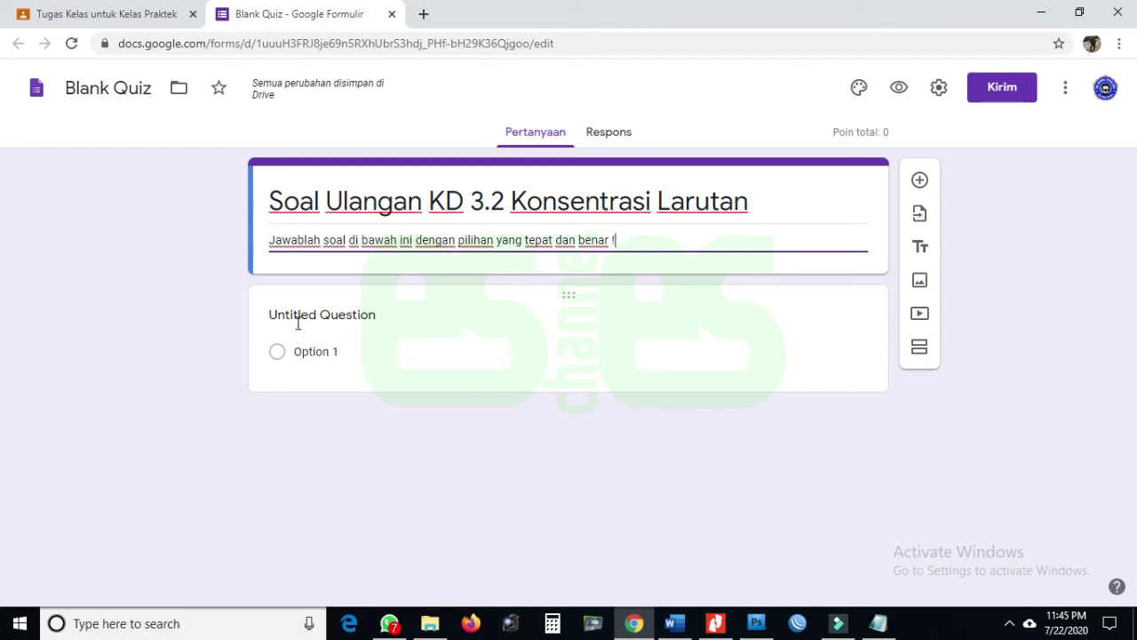
Switch to Lembar Soal Pilihan Ganda.docx in Word and copy the full text of question 1 without its answer options.
{"action": "left_click", "coordinate": [376, 313]}
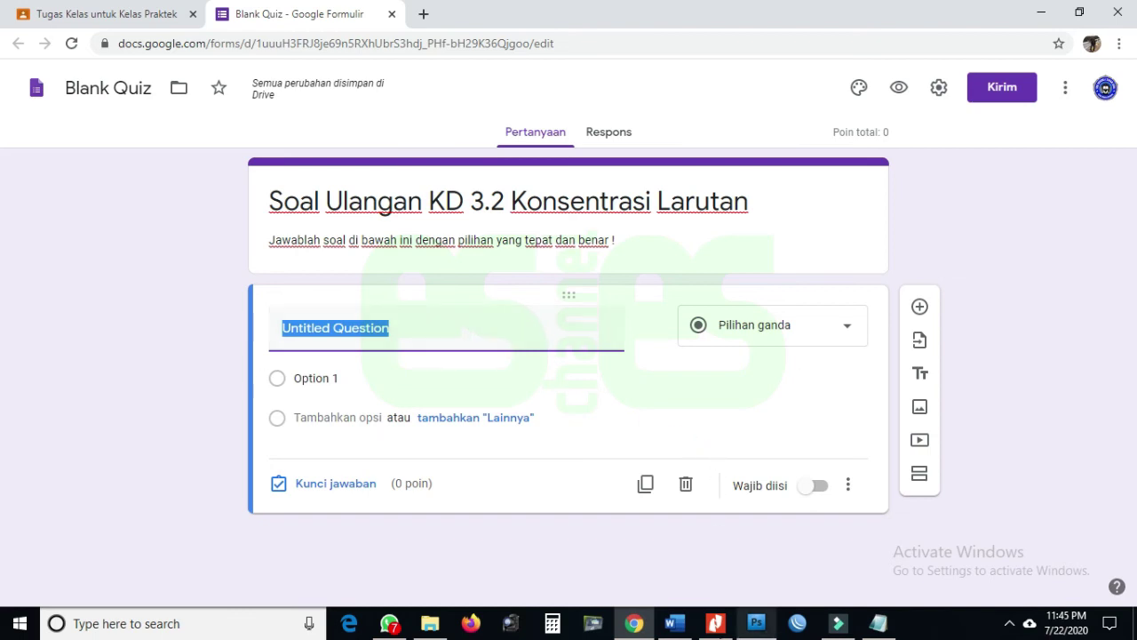
{"action": "mouse_move", "coordinate": [679, 631]}
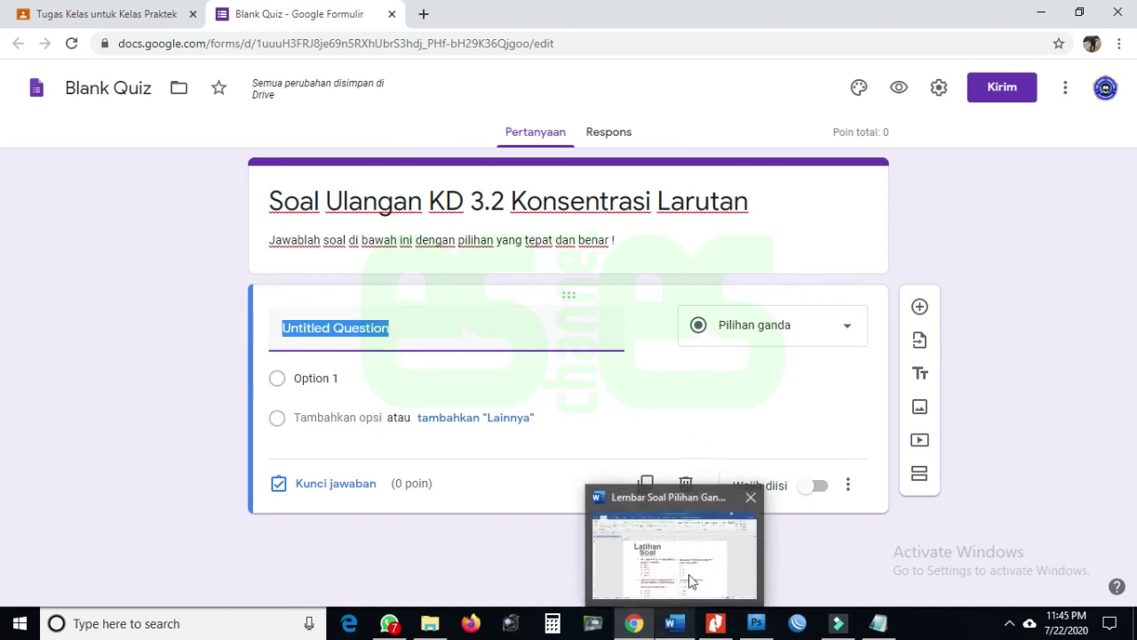
{"action": "left_click", "coordinate": [677, 629]}
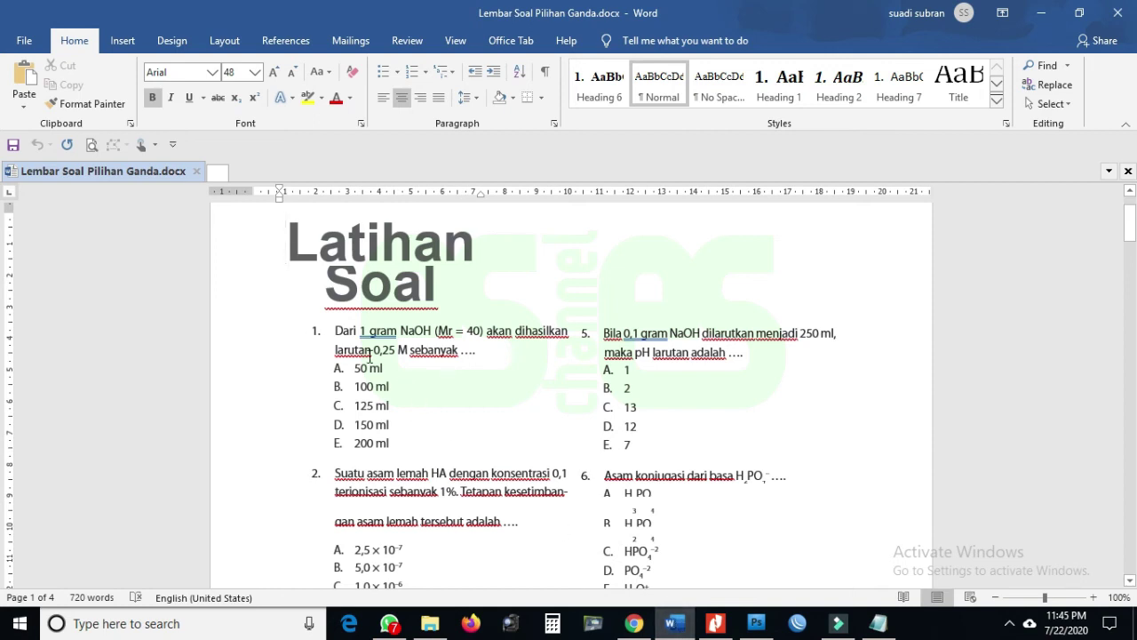
{"action": "left_click_drag", "start_coordinate": [336, 331], "coordinate": [567, 338]}
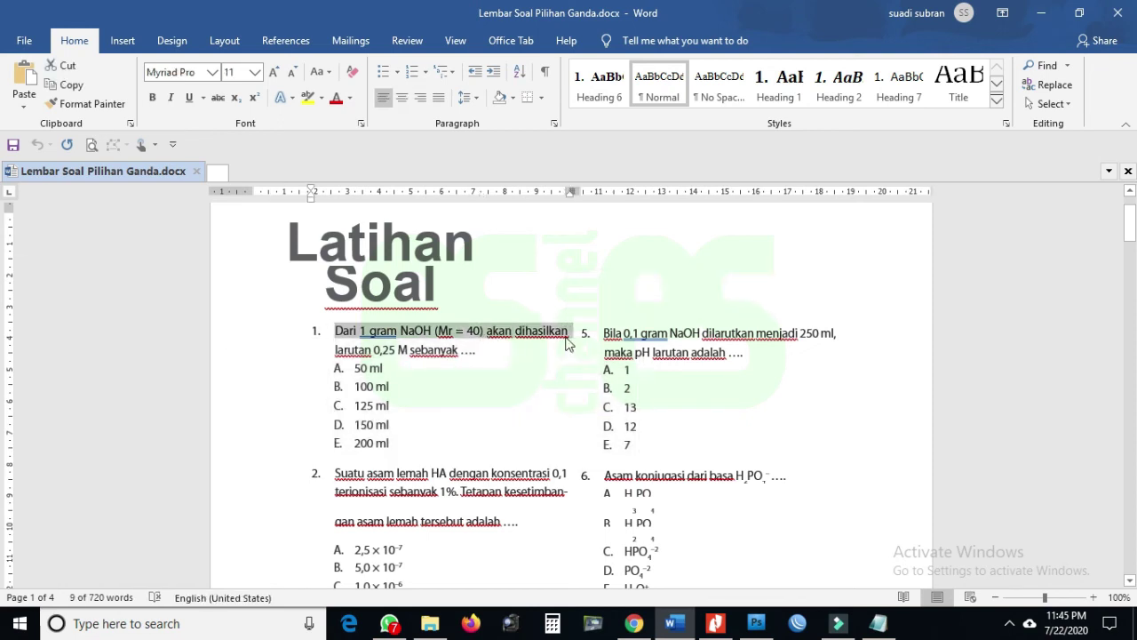
{"action": "key", "text": "shift+Down"}
{"action": "key", "text": "shift+Up"}
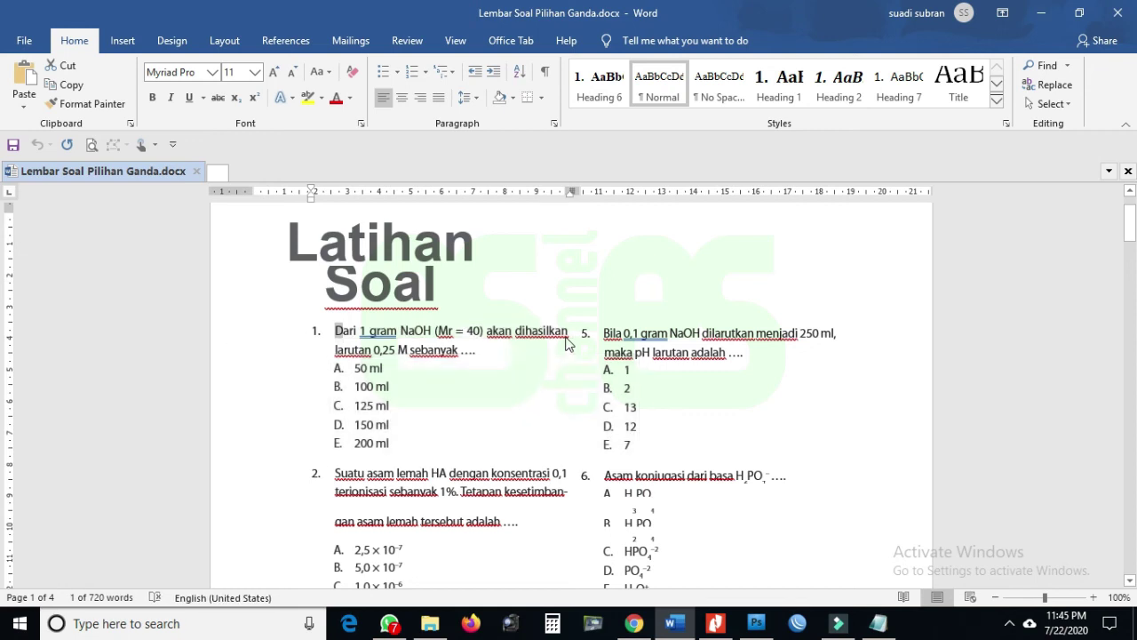
{"action": "left_click_drag", "start_coordinate": [334, 331], "coordinate": [471, 333]}
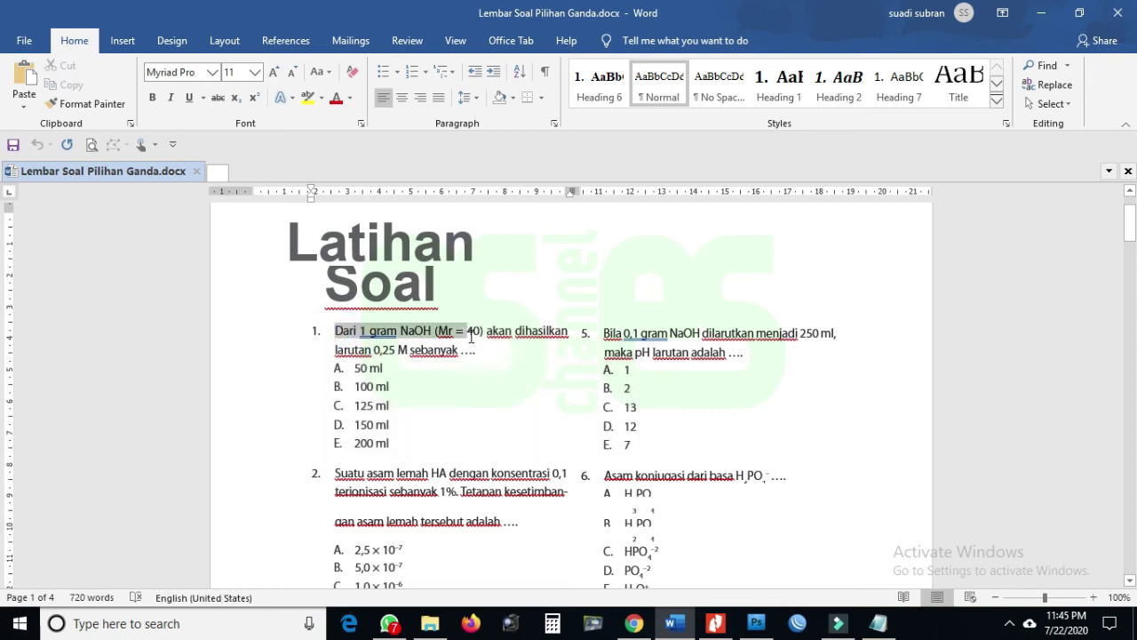
{"action": "left_click_drag", "start_coordinate": [343, 350], "coordinate": [478, 350]}
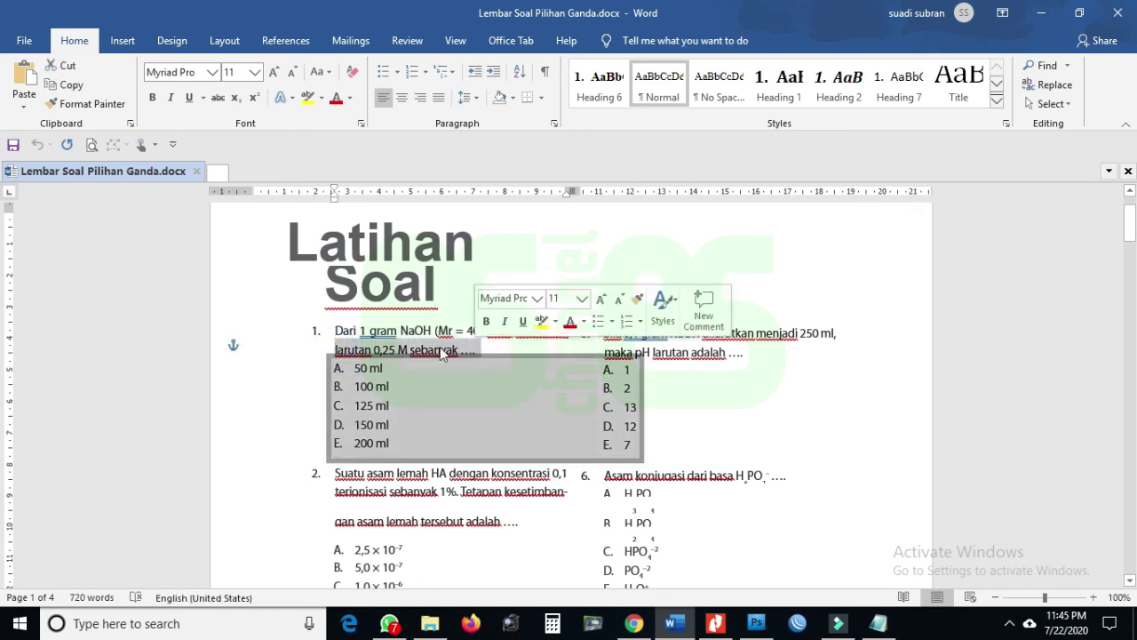
{"action": "left_click", "coordinate": [353, 331]}
{"action": "left_click_drag", "start_coordinate": [353, 331], "coordinate": [476, 347]}
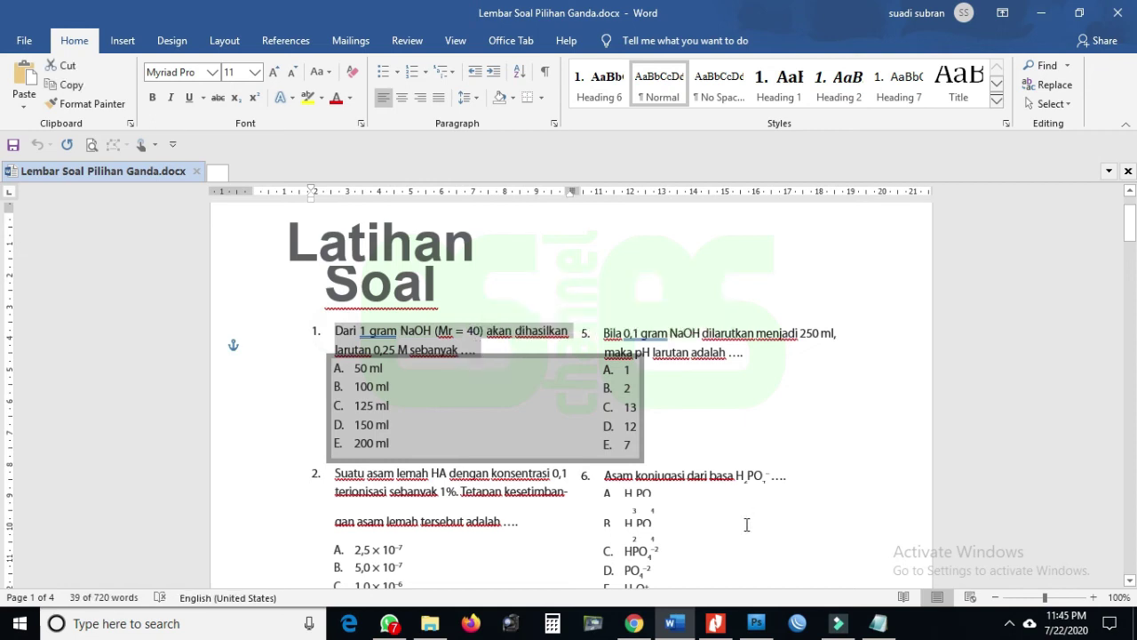
Back in the form in Chrome, replace the untitled question with the copied question text and number it "1.".
{"action": "left_click", "coordinate": [634, 623]}
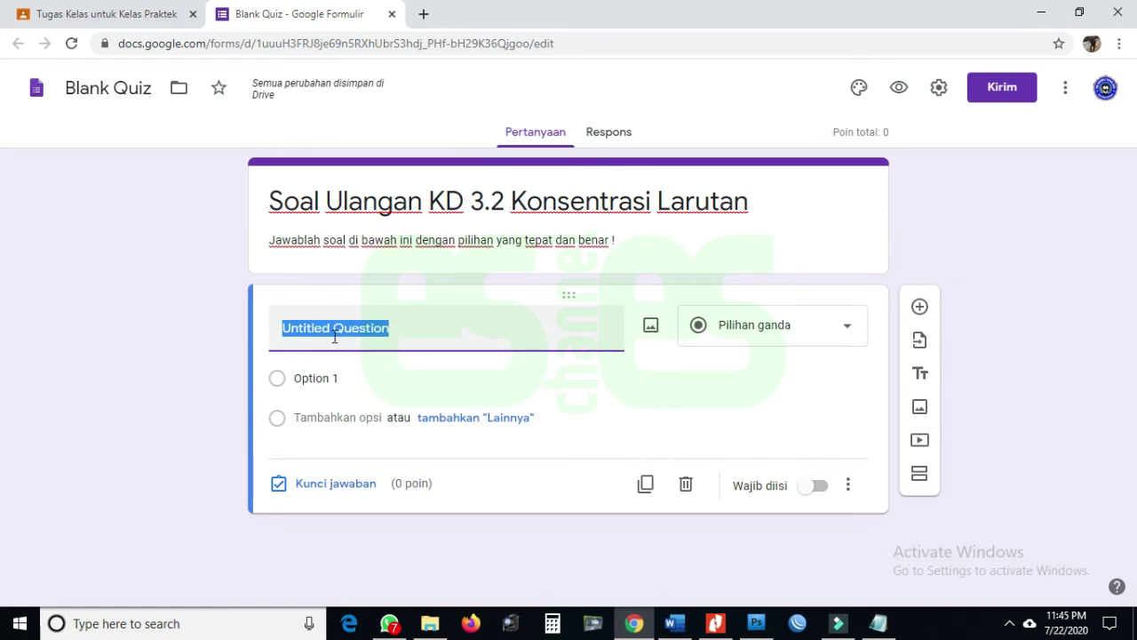
{"action": "type", "text": "Dari 1 gram NaOH (Mr = 40) akan dihasilkanlarutan 0,25 M sebanyak ...."}
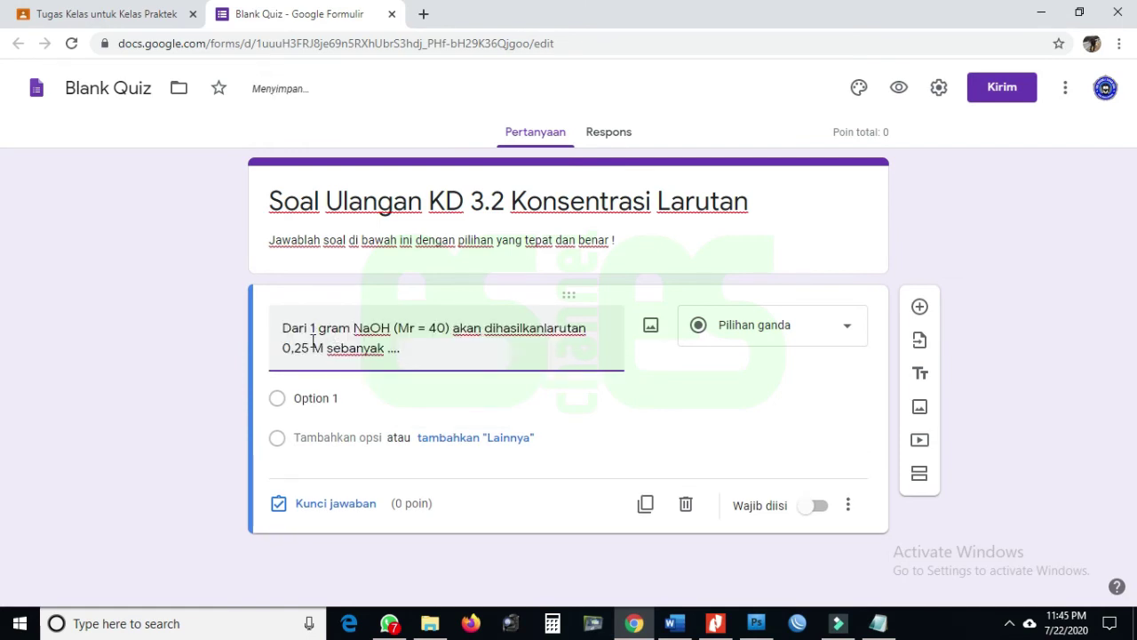
{"action": "left_click", "coordinate": [281, 329]}
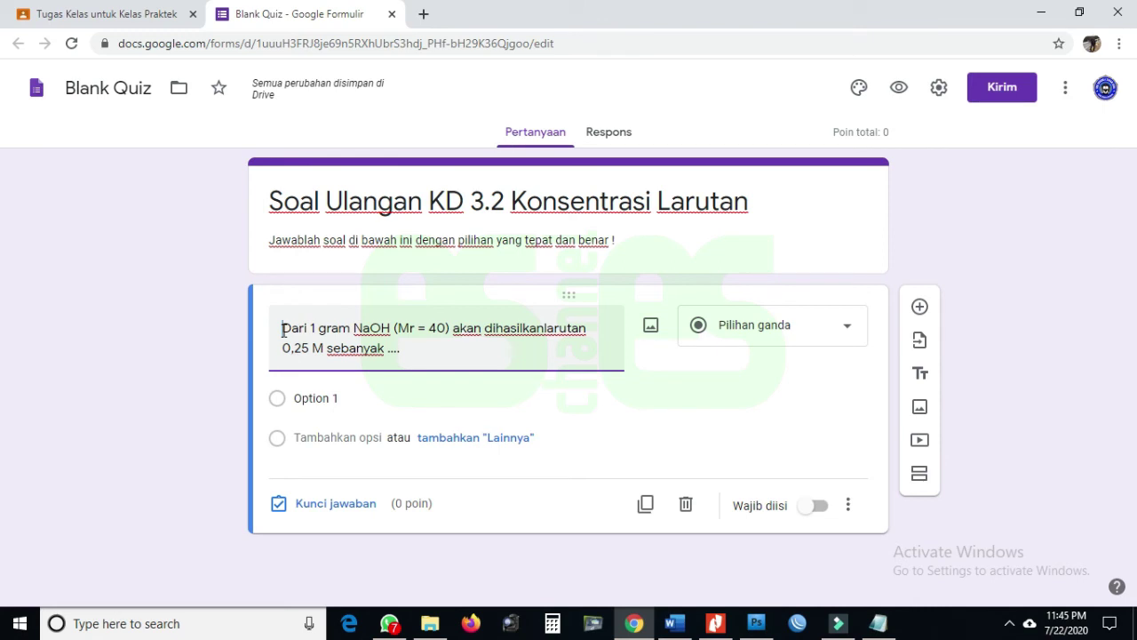
{"action": "type", "text": "1."}
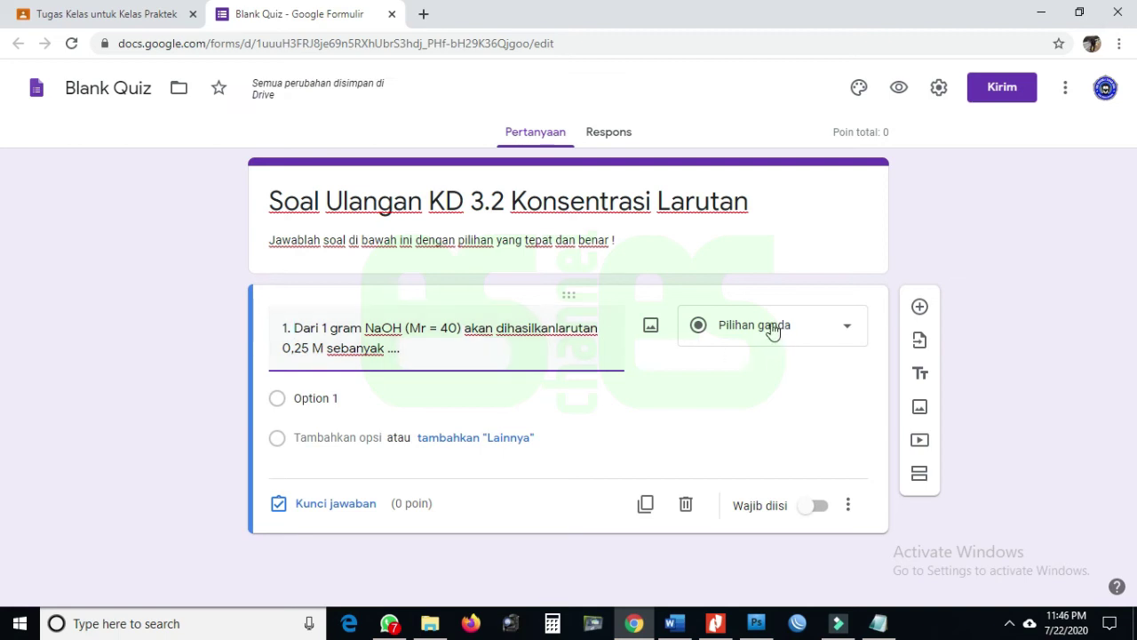
Copy question 1's answers from the Word document into the form as options 50 ml, 100 ml, 125 ml, 150 ml and 200 ml.
{"action": "left_click", "coordinate": [363, 401]}
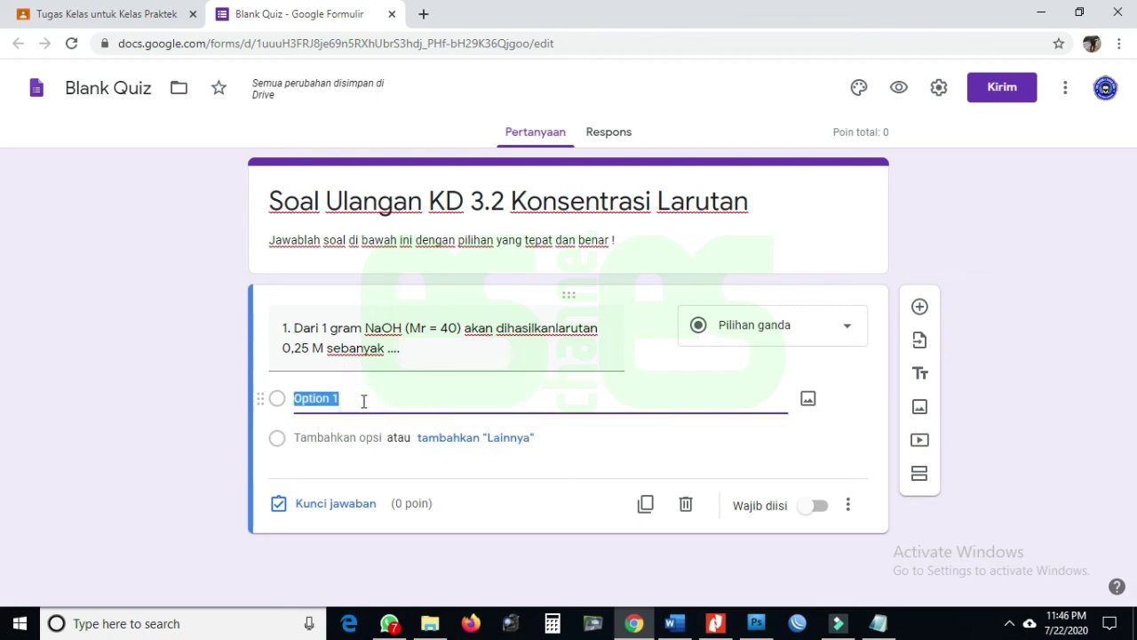
{"action": "key", "text": "alt+Tab"}
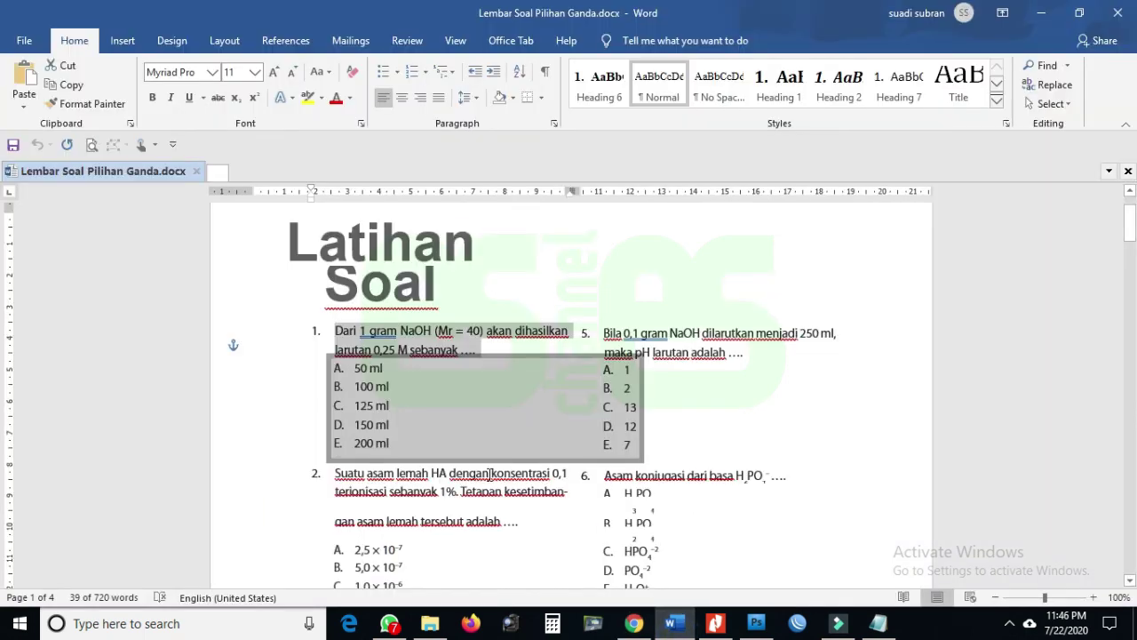
{"action": "left_click", "coordinate": [410, 418]}
{"action": "left_click_drag", "start_coordinate": [354, 368], "coordinate": [389, 442]}
{"action": "key", "text": "ctrl+c"}
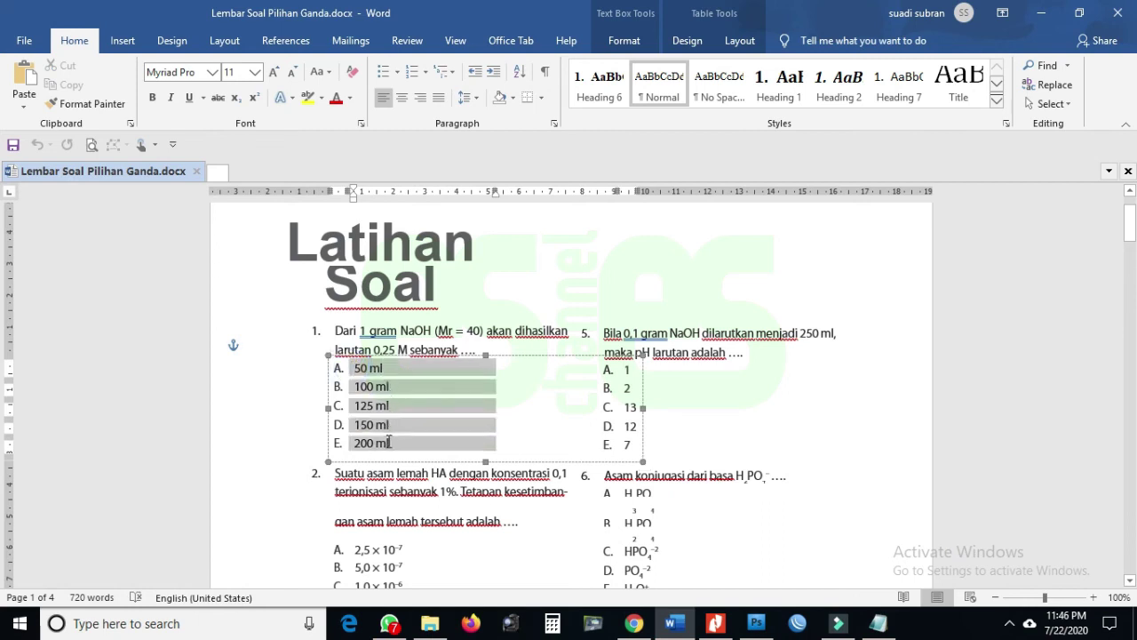
{"action": "left_click_drag", "start_coordinate": [388, 442], "coordinate": [388, 444]}
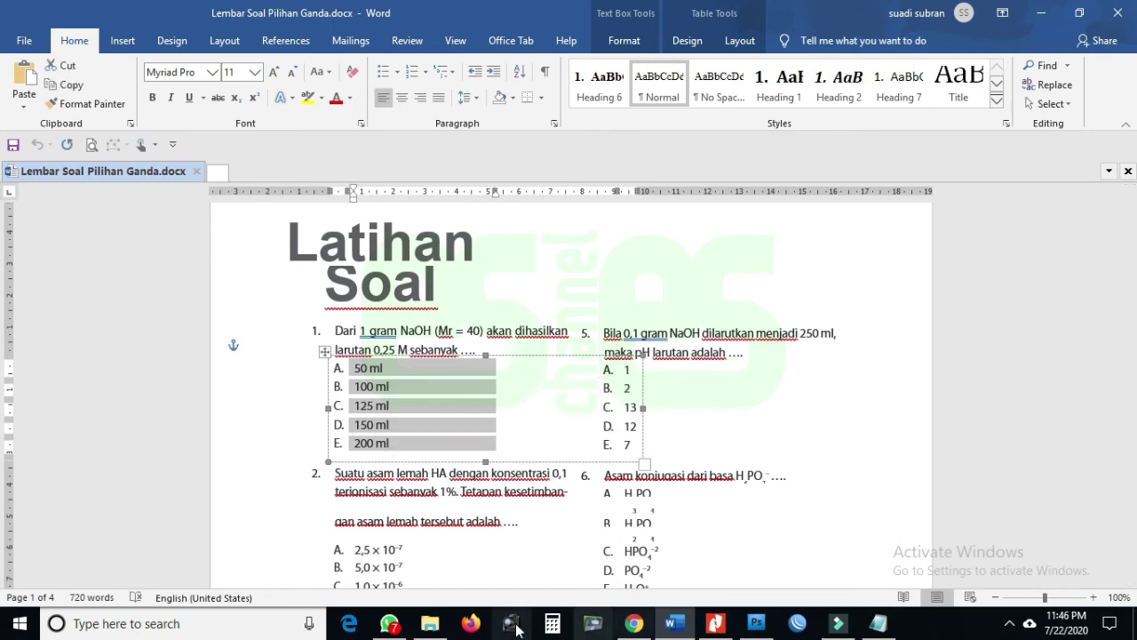
{"action": "left_click", "coordinate": [628, 625]}
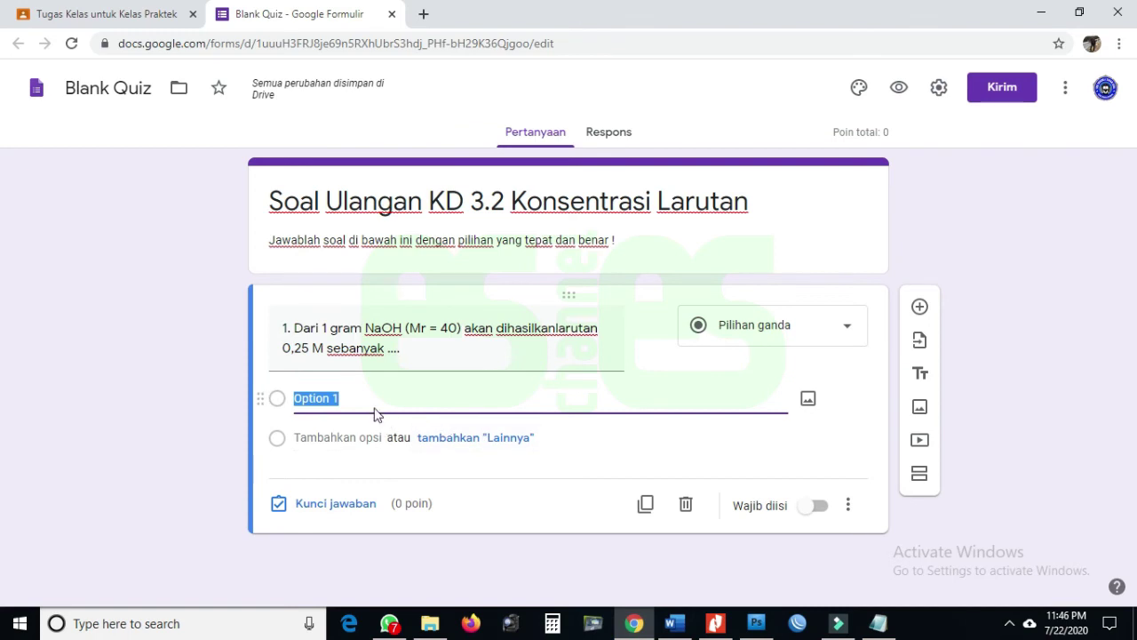
{"action": "key", "text": "ctrl+v"}
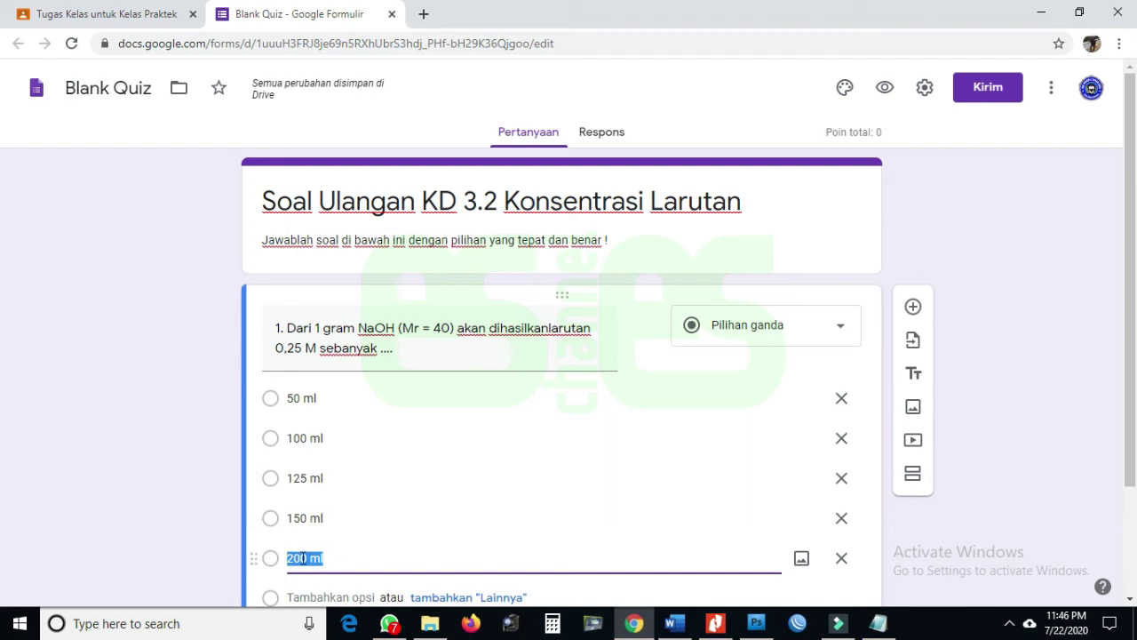
Prefix question 1's options 50 ml and 100 ml with the letters "a." and "b.".
{"action": "left_click", "coordinate": [320, 398]}
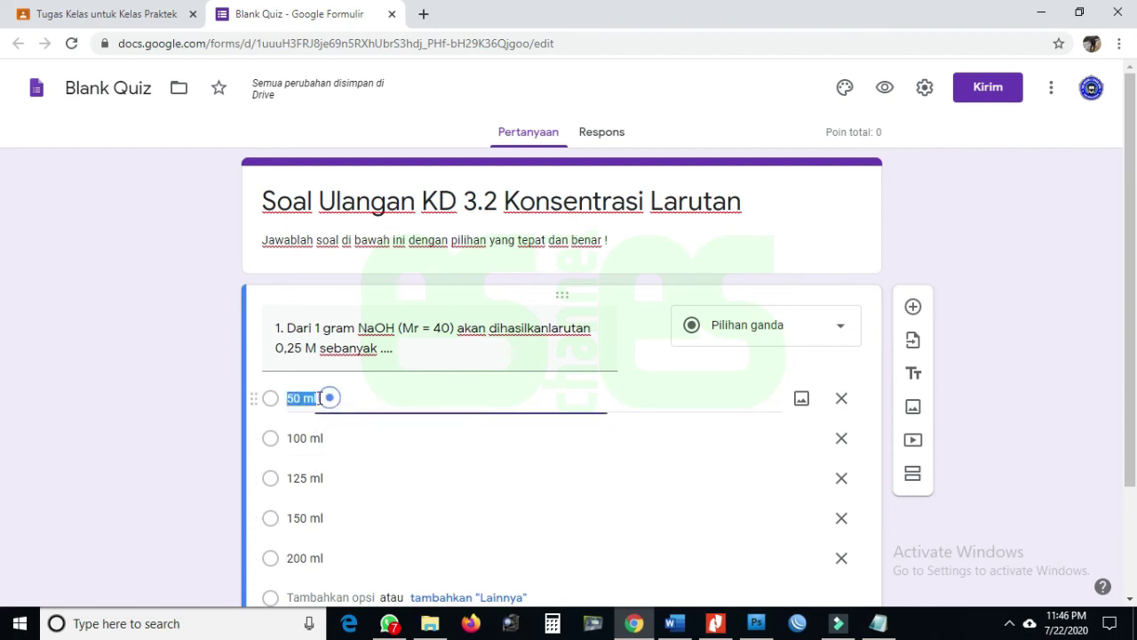
{"action": "key", "text": "Home"}
{"action": "type", "text": "a"}
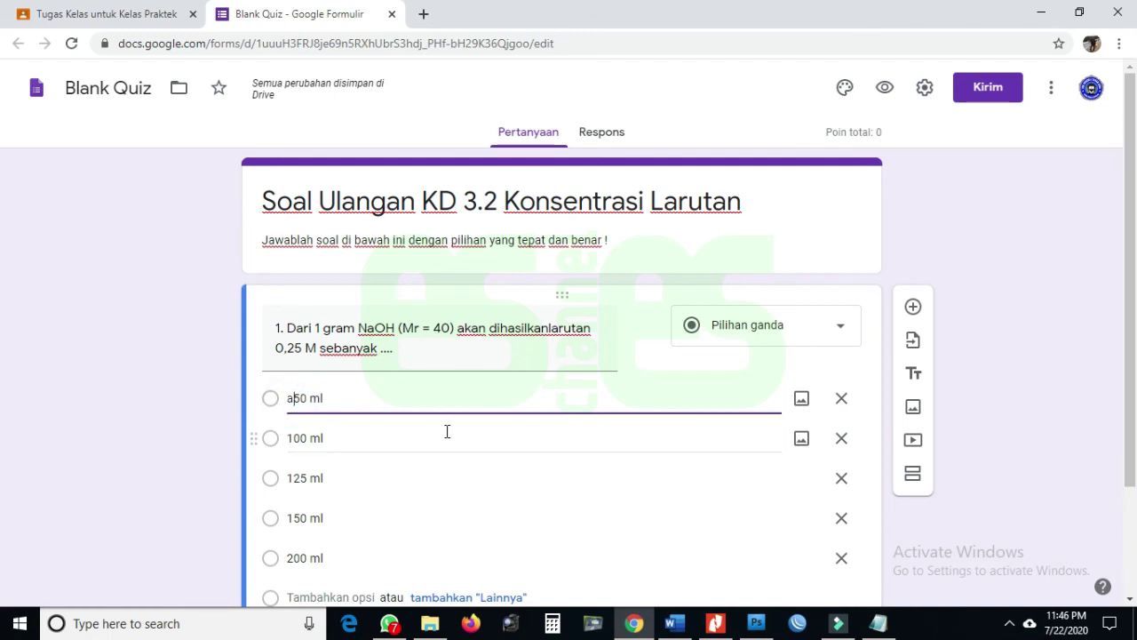
{"action": "type", "text": "."}
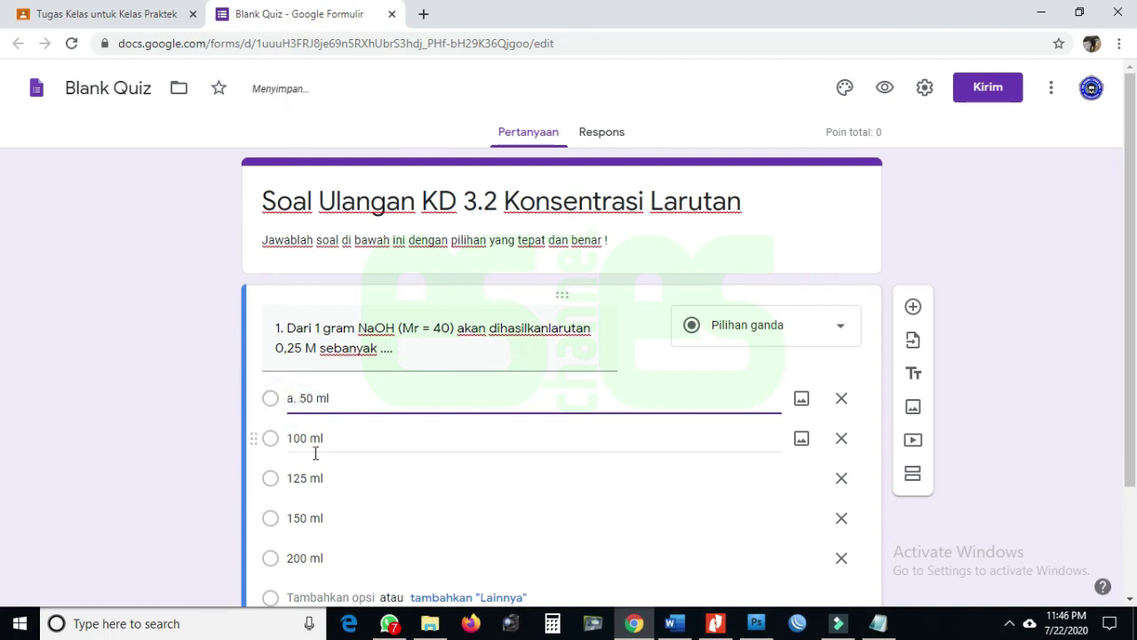
{"action": "left_click", "coordinate": [294, 436]}
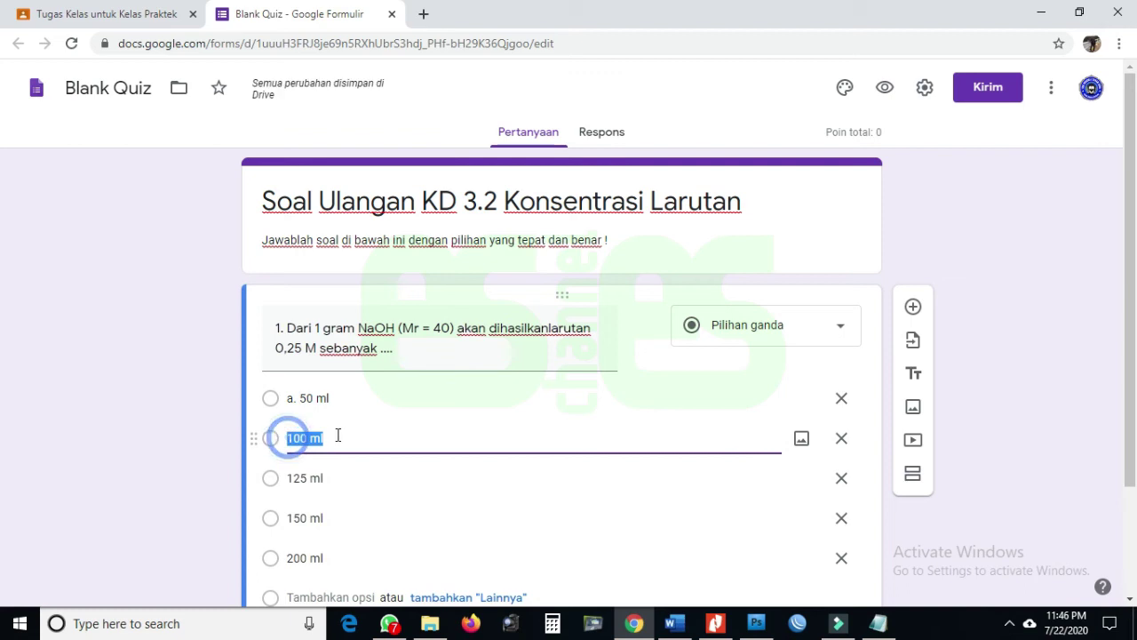
{"action": "key", "text": "Home"}
{"action": "type", "text": "b."}
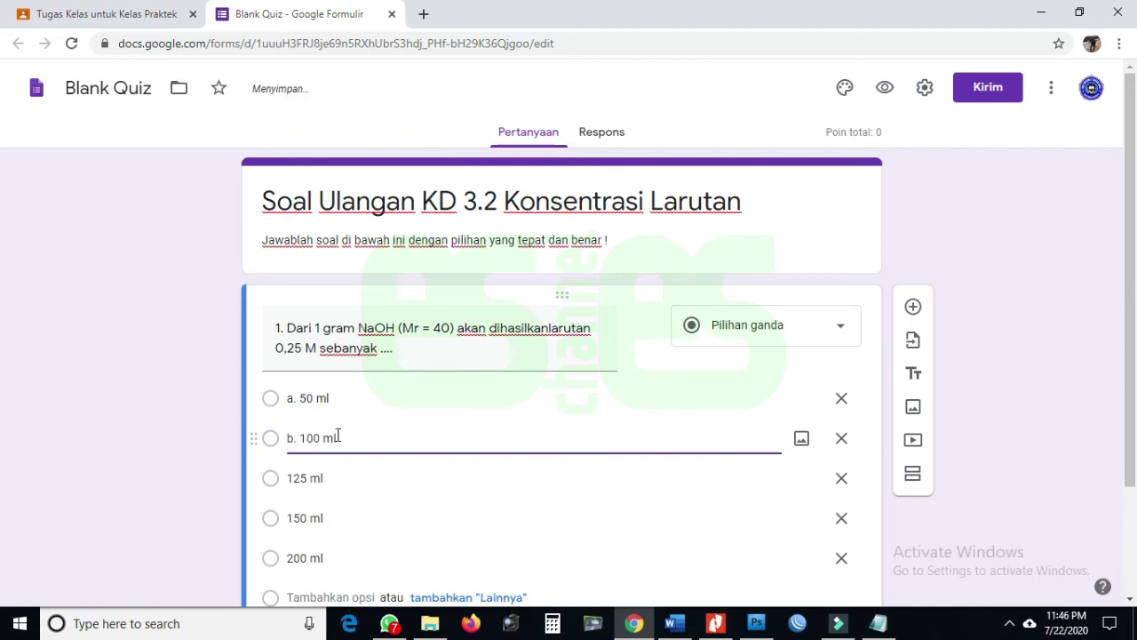
Letter the remaining question 1 options 125 ml, 150 ml and 200 ml as "c.", "d." and "e.".
{"action": "left_click", "coordinate": [289, 478]}
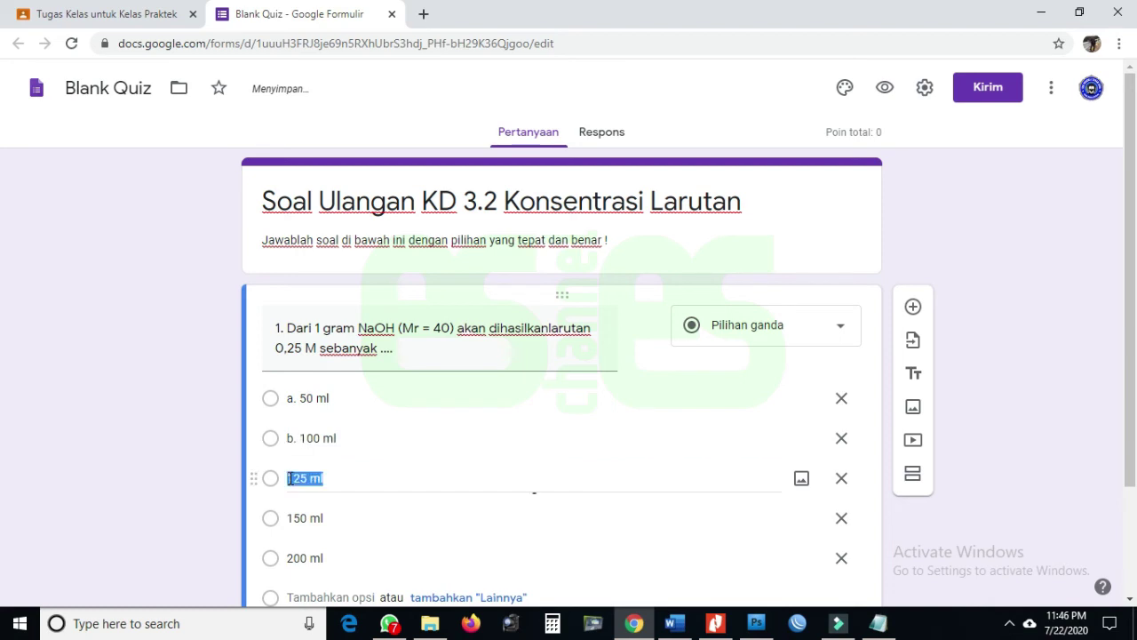
{"action": "type", "text": "c."}
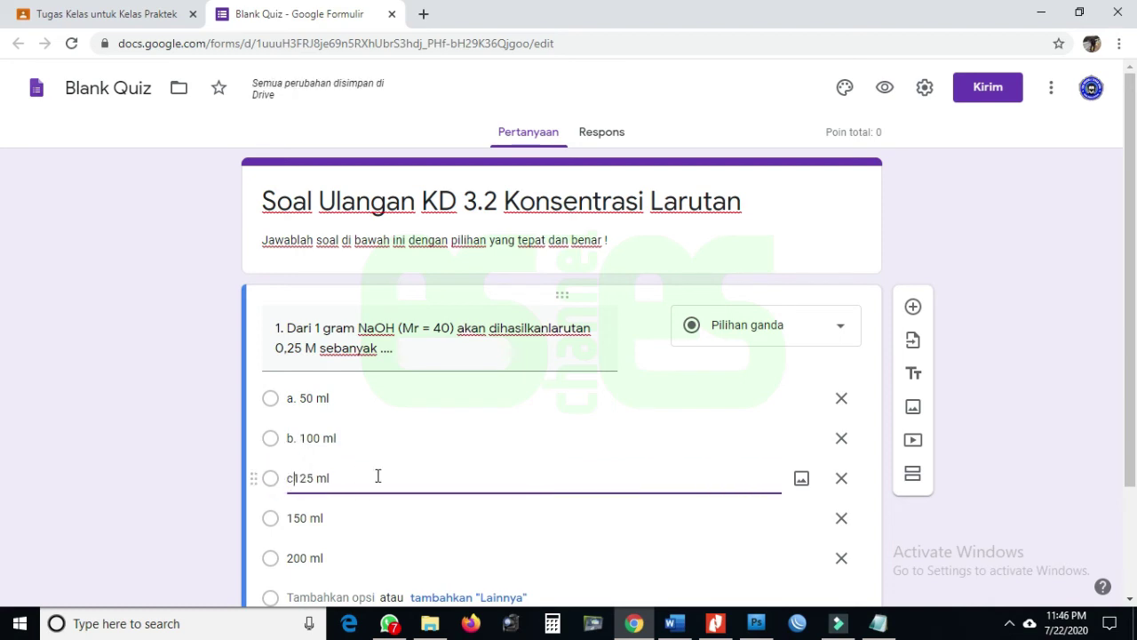
{"action": "left_click", "coordinate": [289, 518]}
{"action": "left_click", "coordinate": [289, 518]}
{"action": "type", "text": "d."}
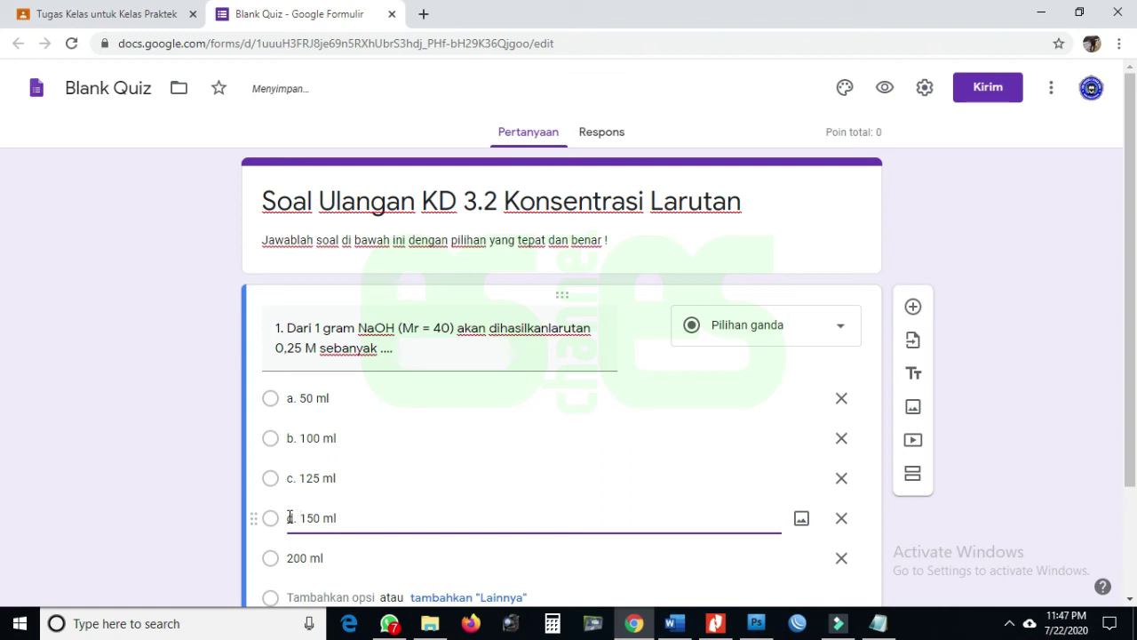
{"action": "scroll", "coordinate": [289, 518], "scroll_direction": "down", "scroll_amount": 1}
{"action": "left_click", "coordinate": [290, 475]}
{"action": "left_click", "coordinate": [290, 474]}
{"action": "type", "text": "e."}
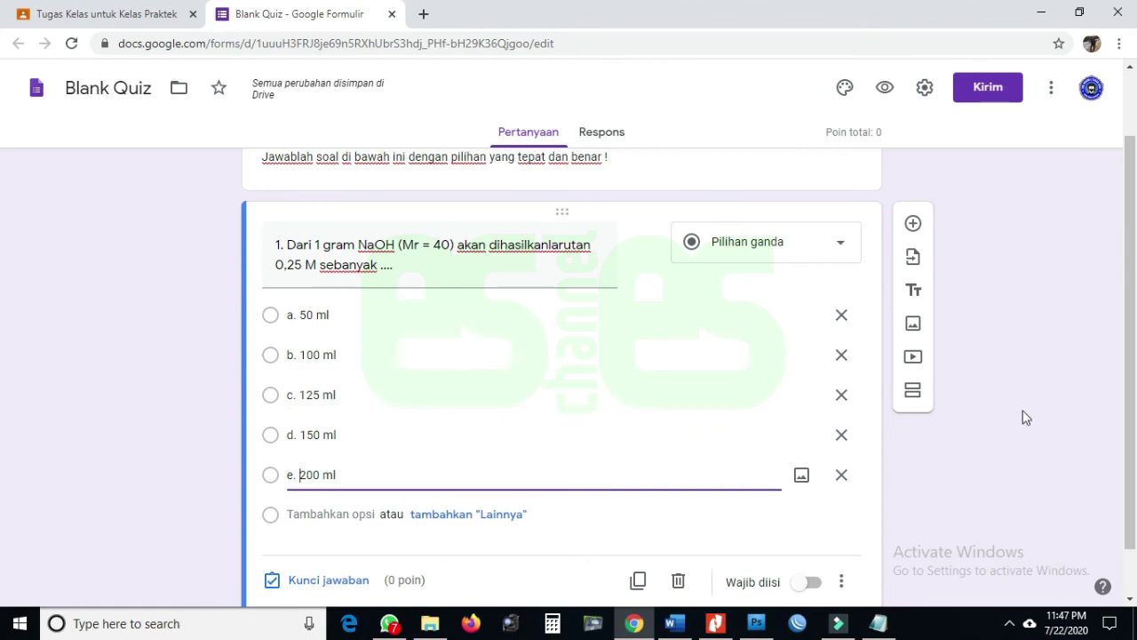
Set question 1's answer key to c. 125 ml worth 5 points and make the question required.
{"action": "scroll", "coordinate": [1018, 410], "scroll_direction": "down", "scroll_amount": 1}
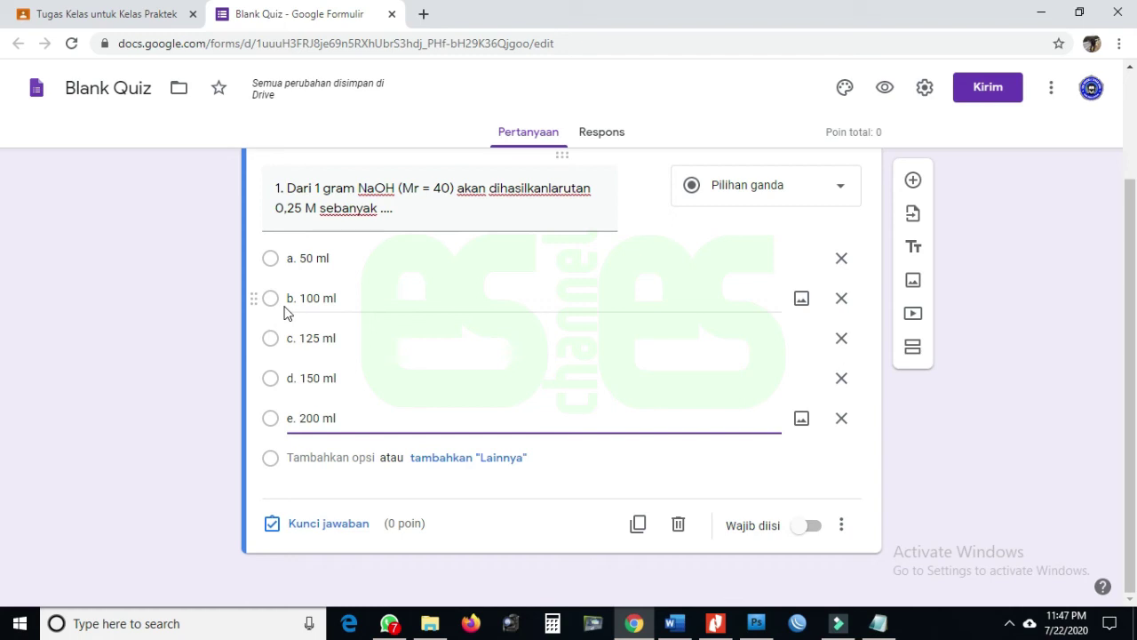
{"action": "left_click", "coordinate": [345, 531]}
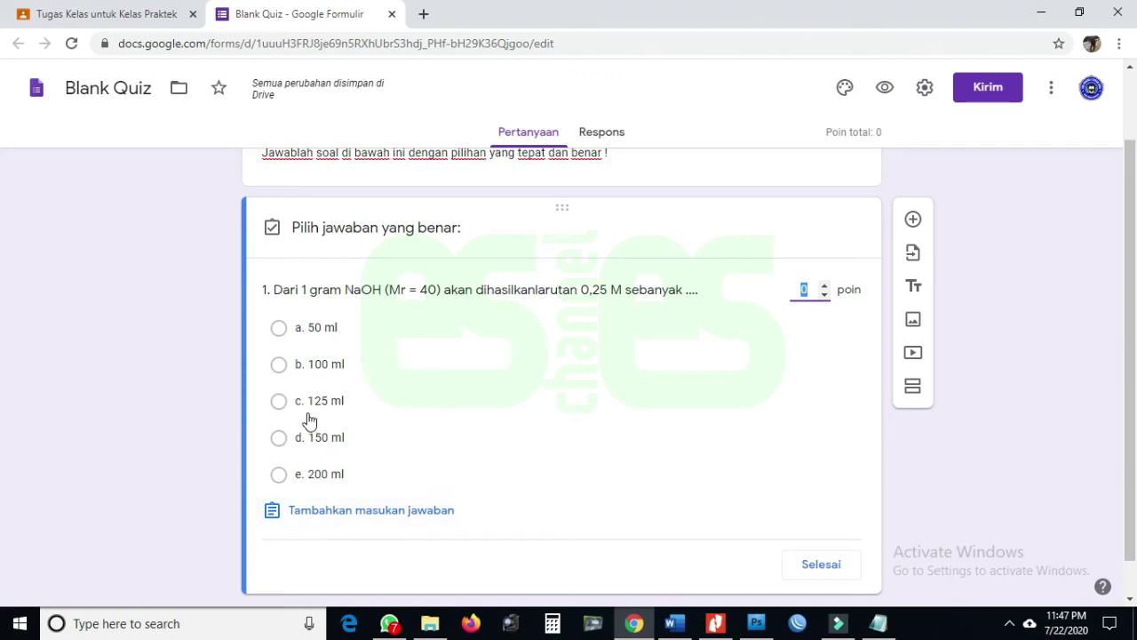
{"action": "left_click", "coordinate": [278, 402]}
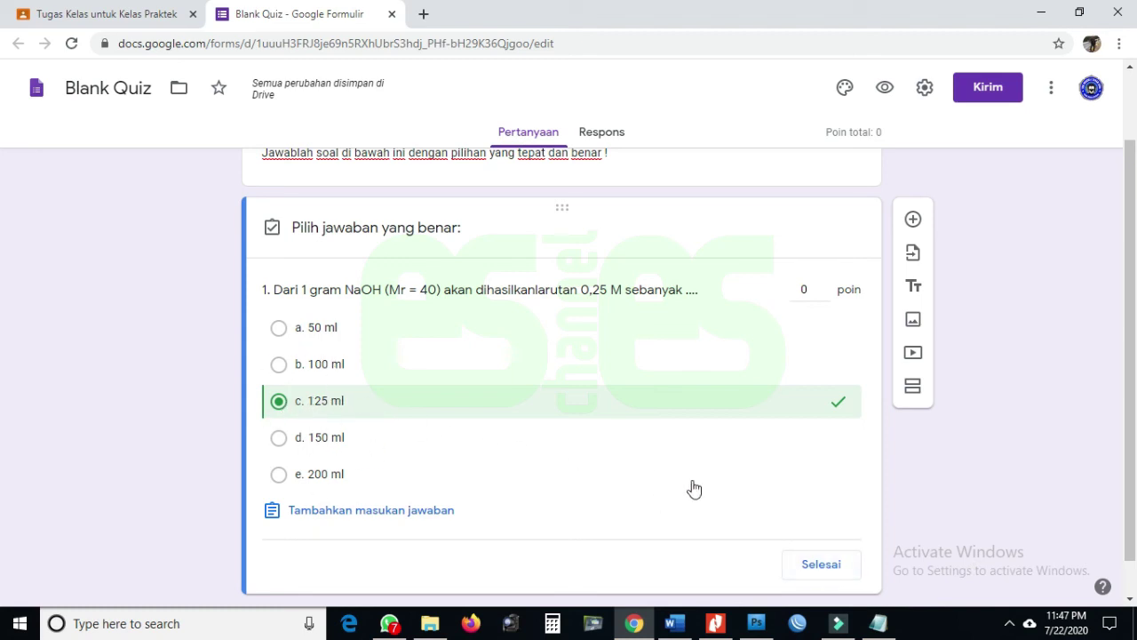
{"action": "left_click", "coordinate": [808, 289]}
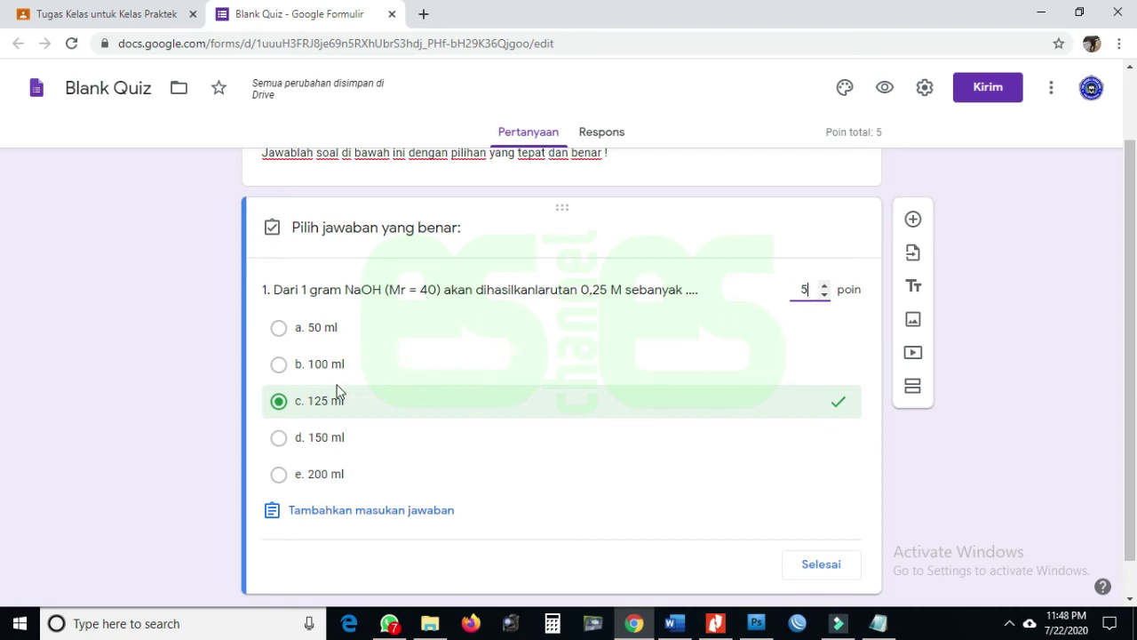
{"action": "left_click", "coordinate": [816, 569]}
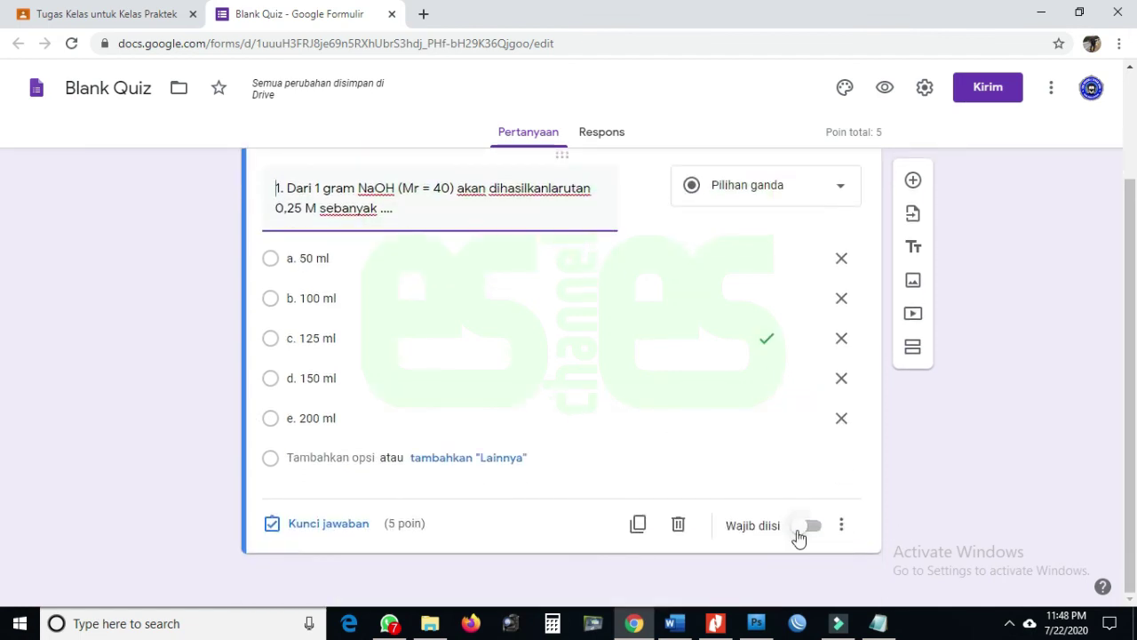
{"action": "left_click", "coordinate": [798, 531]}
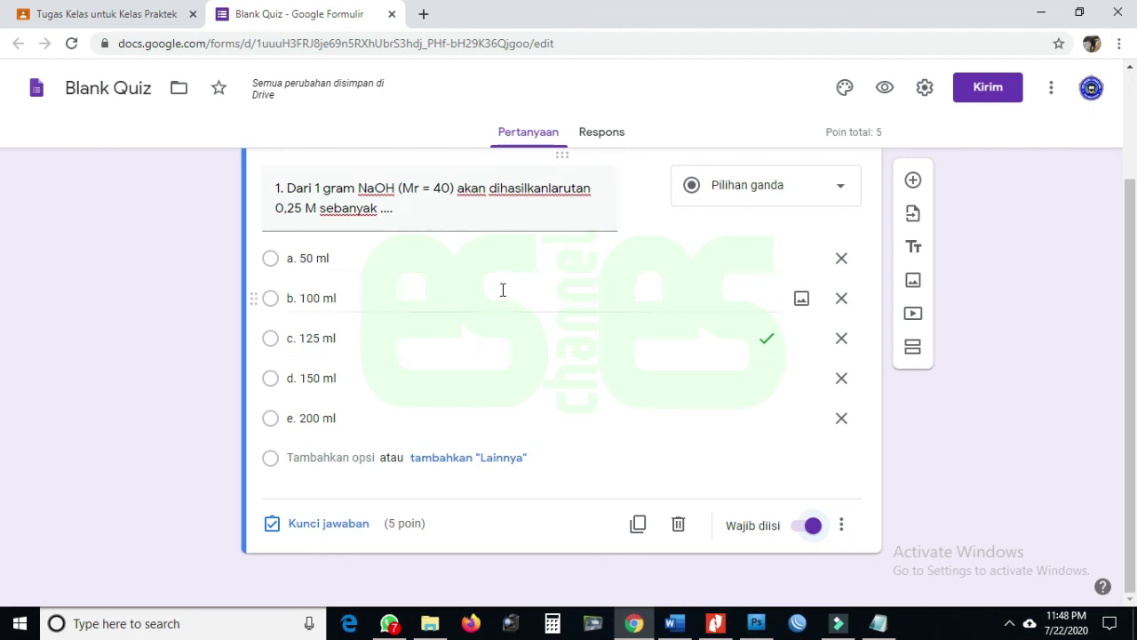
Add a new question numbered "2.", copy in the first two lines of question 2 from the Word document, and separate "0,1" from "terionisasi".
{"action": "left_click", "coordinate": [913, 182]}
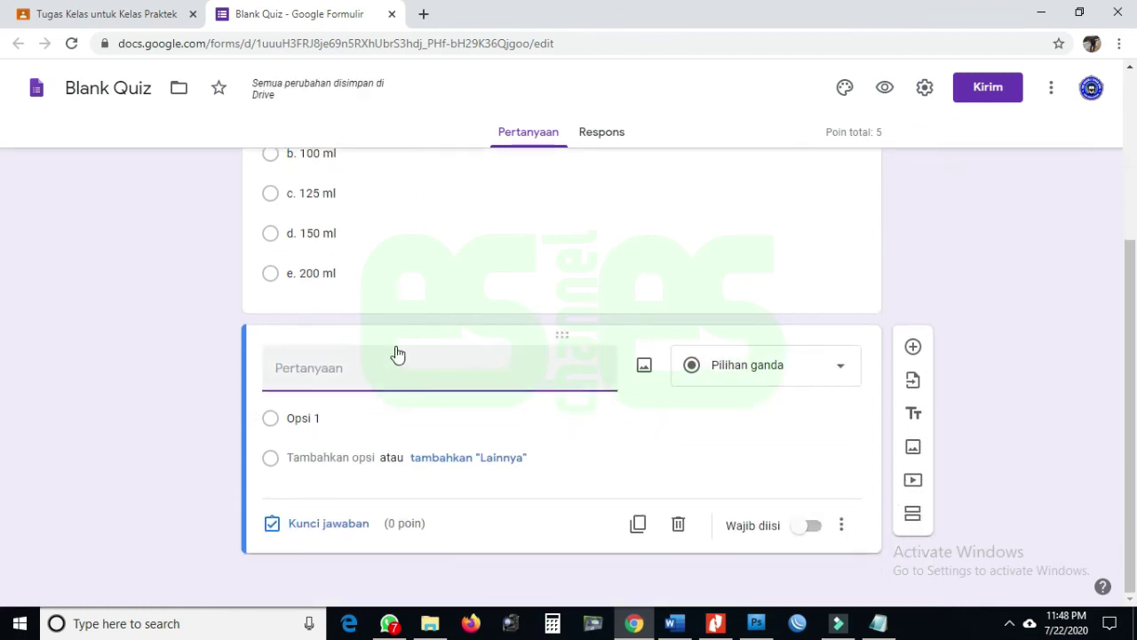
{"action": "left_click", "coordinate": [679, 625]}
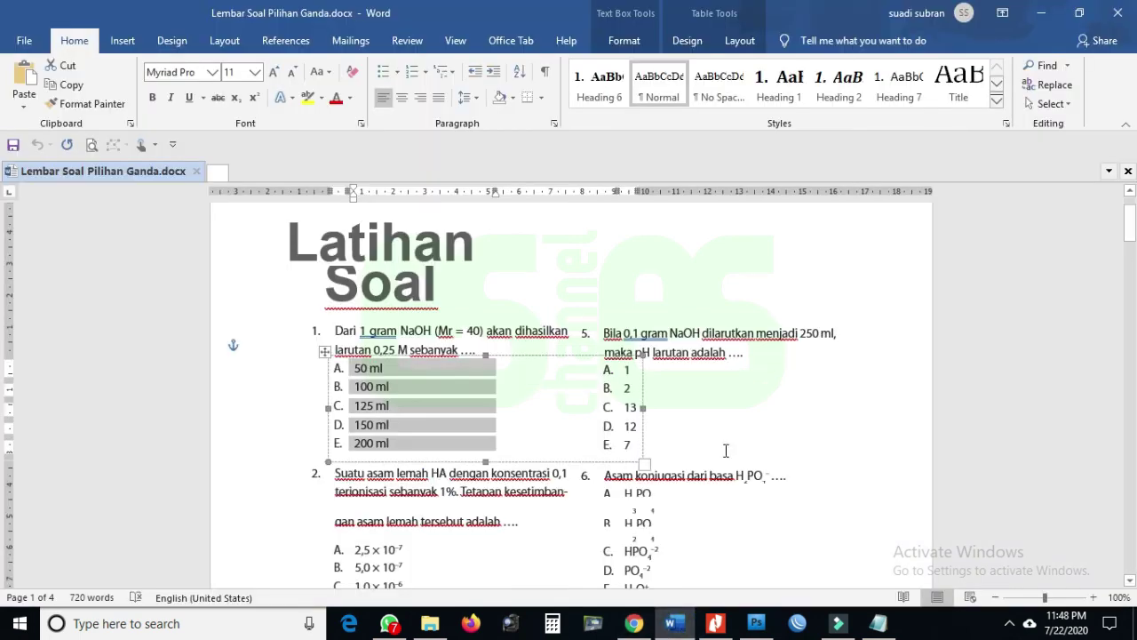
{"action": "scroll", "coordinate": [702, 447], "scroll_direction": "down", "scroll_amount": 1}
{"action": "left_click", "coordinate": [523, 460]}
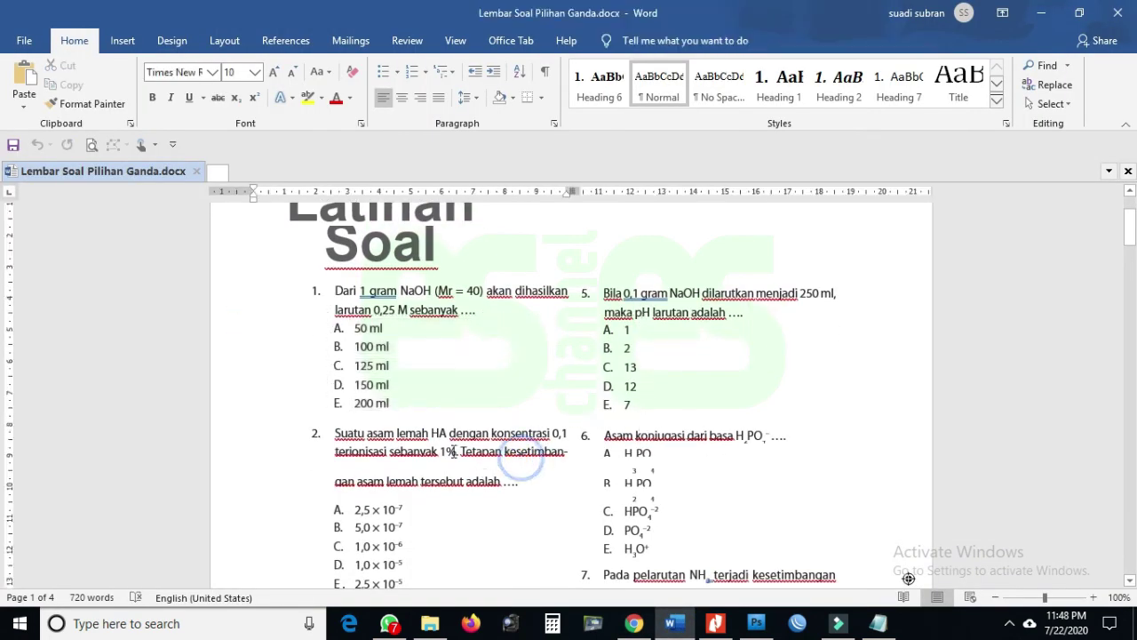
{"action": "left_click_drag", "start_coordinate": [334, 432], "coordinate": [572, 451]}
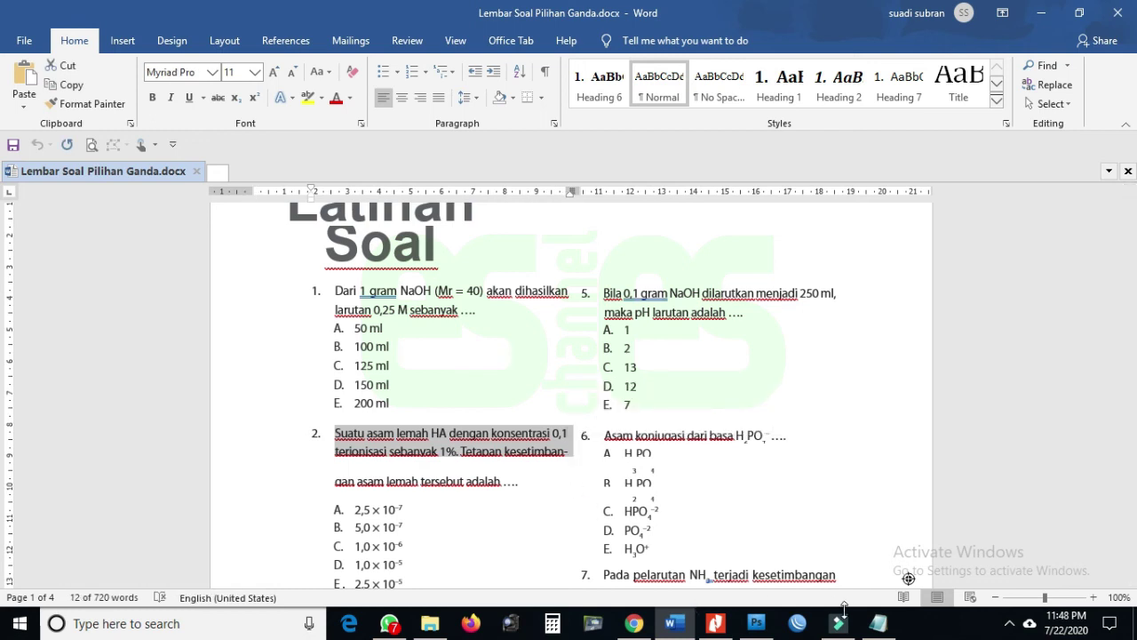
{"action": "left_click", "coordinate": [635, 624]}
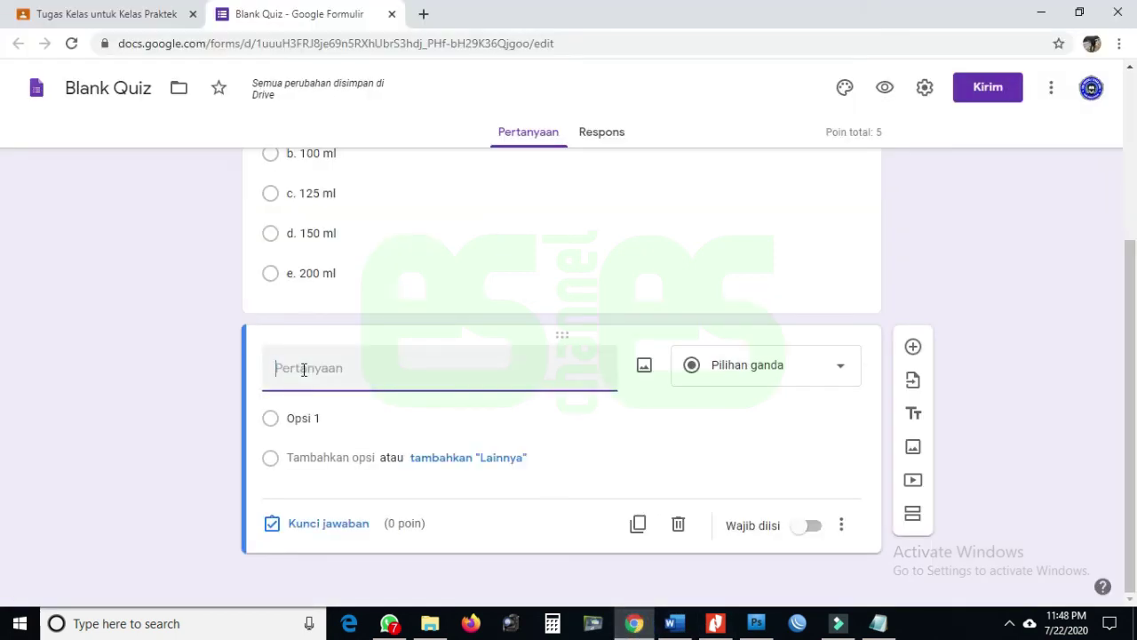
{"action": "type", "text": "2."}
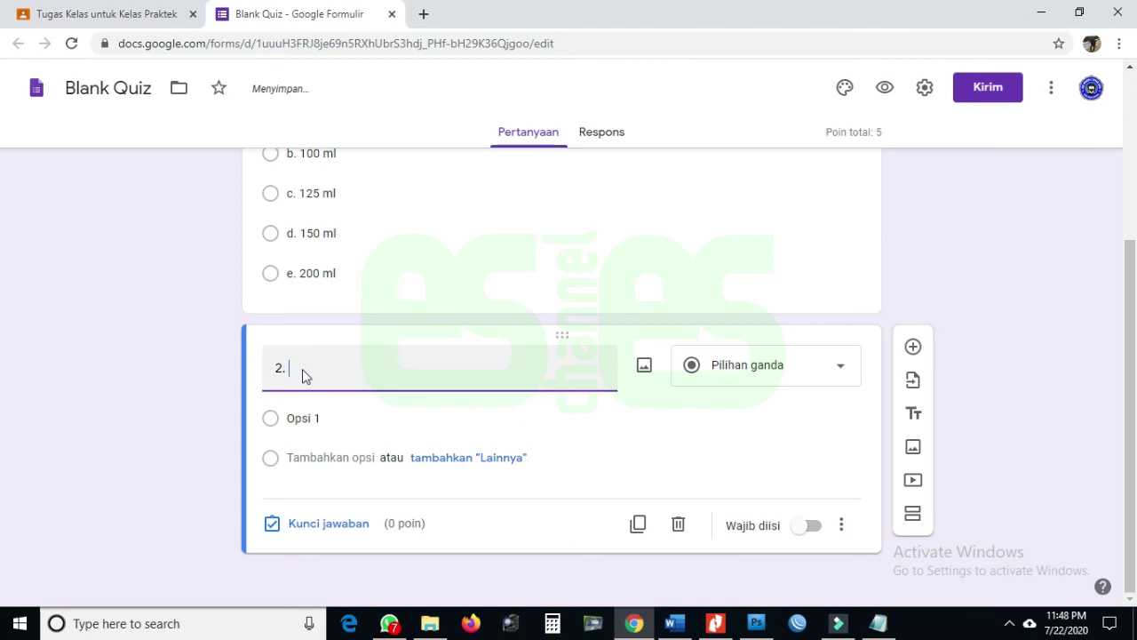
{"action": "type", "text": "Suatu asam lemah HA dengan konsentrasi 0,1terionisasi sebanyak 1%. Tetapan kesetimban-"}
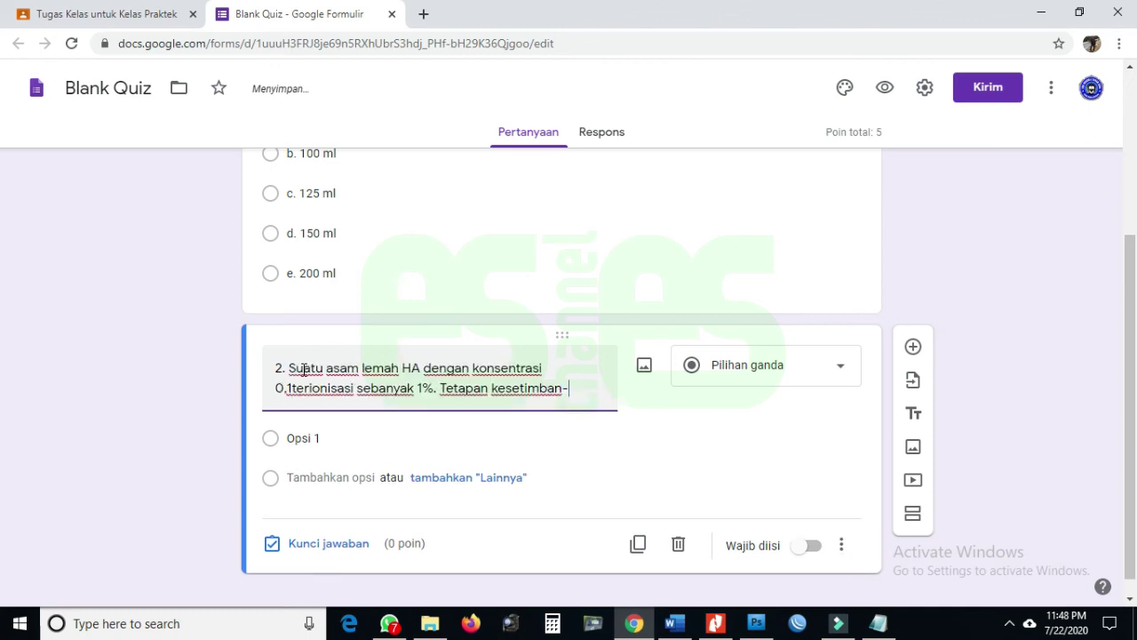
{"action": "left_click", "coordinate": [290, 388]}
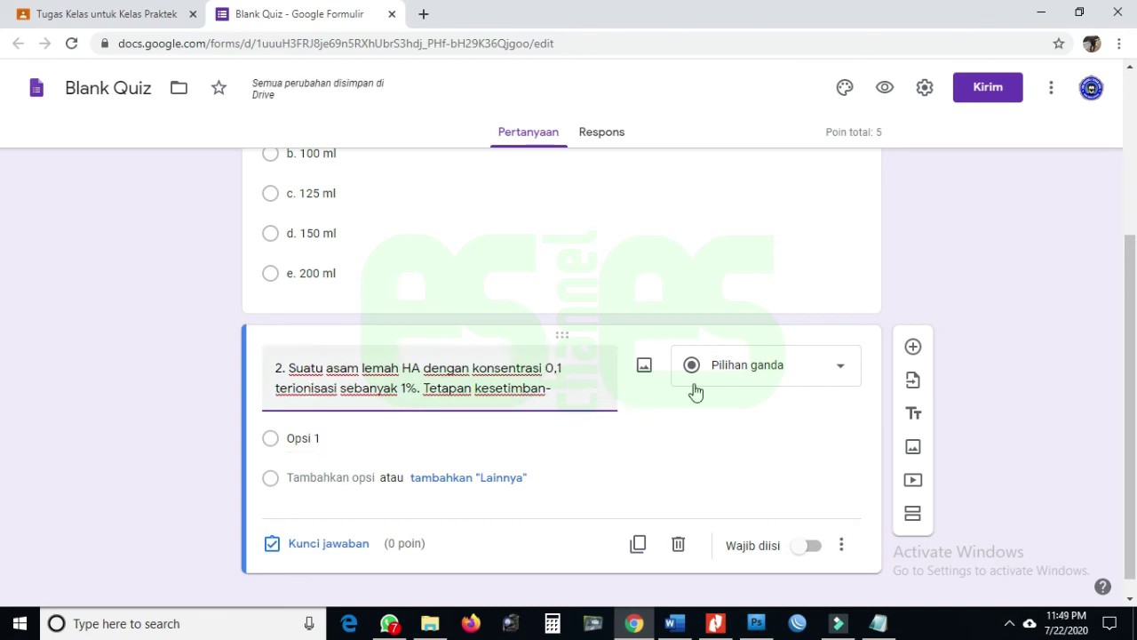
Copy question 2's last line, "gan asam lemah tersebut adalah ....", from Word and append it to the question text in the form.
{"action": "left_click", "coordinate": [563, 387]}
{"action": "key", "text": "alt+Tab"}
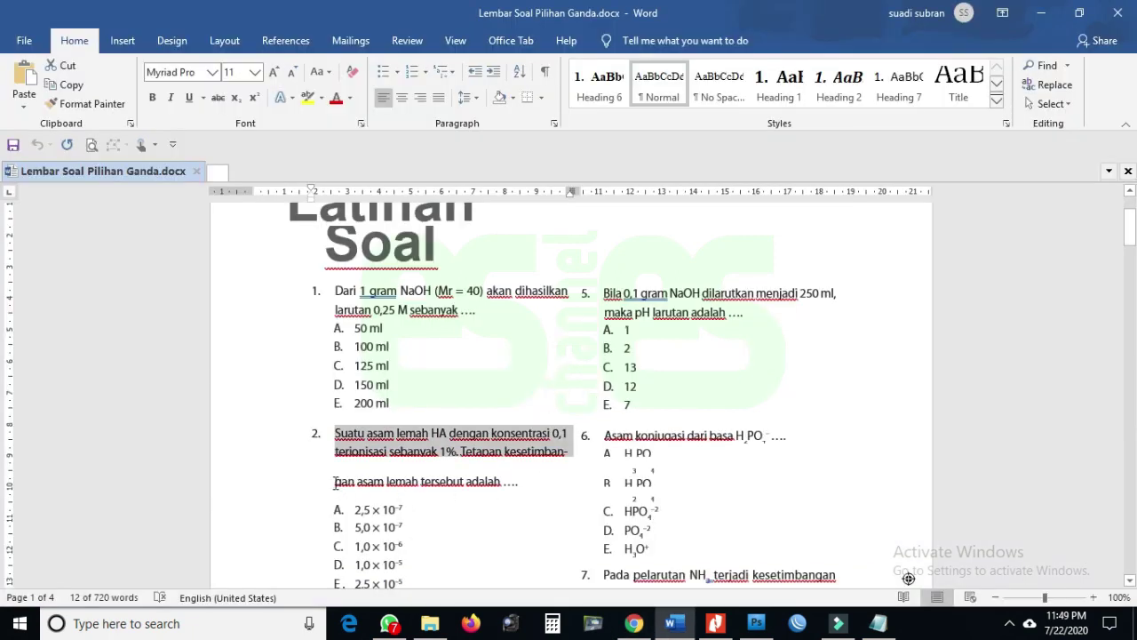
{"action": "left_click_drag", "start_coordinate": [335, 482], "coordinate": [521, 488]}
{"action": "key", "text": "alt+Tab"}
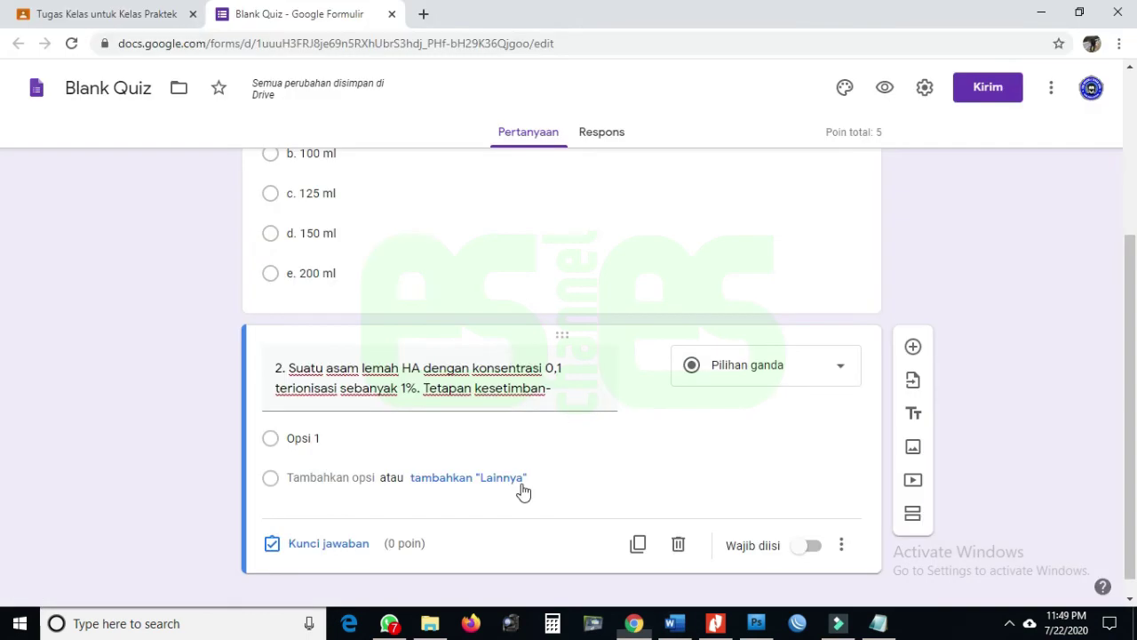
{"action": "left_click", "coordinate": [523, 487]}
{"action": "left_click", "coordinate": [569, 390]}
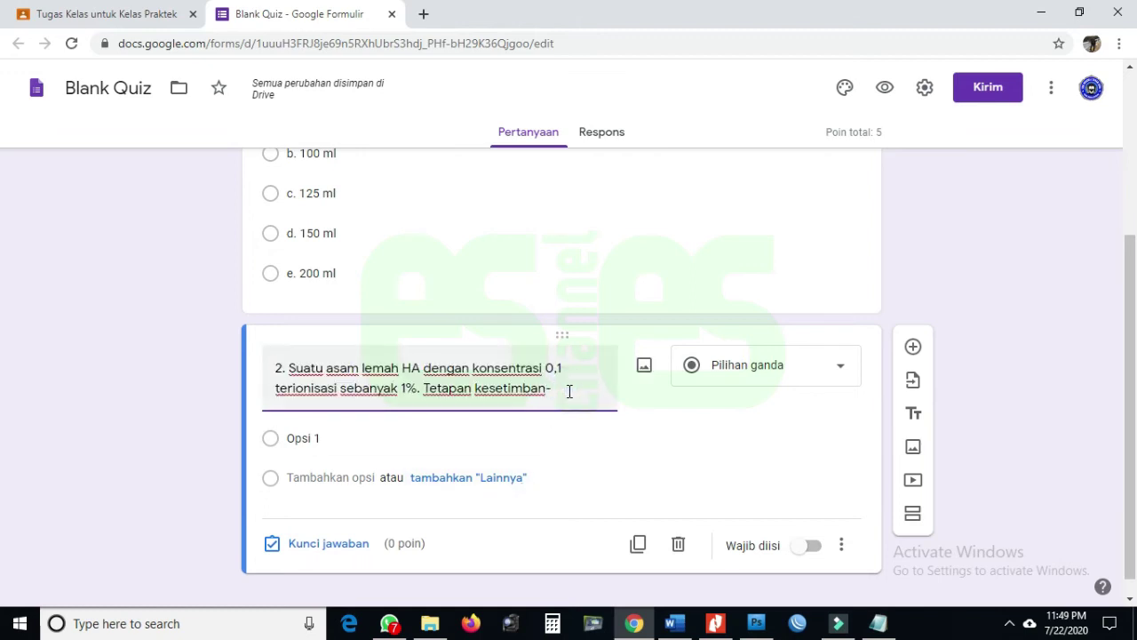
{"action": "type", "text": "gan asam lemah tersebut adalah ...."}
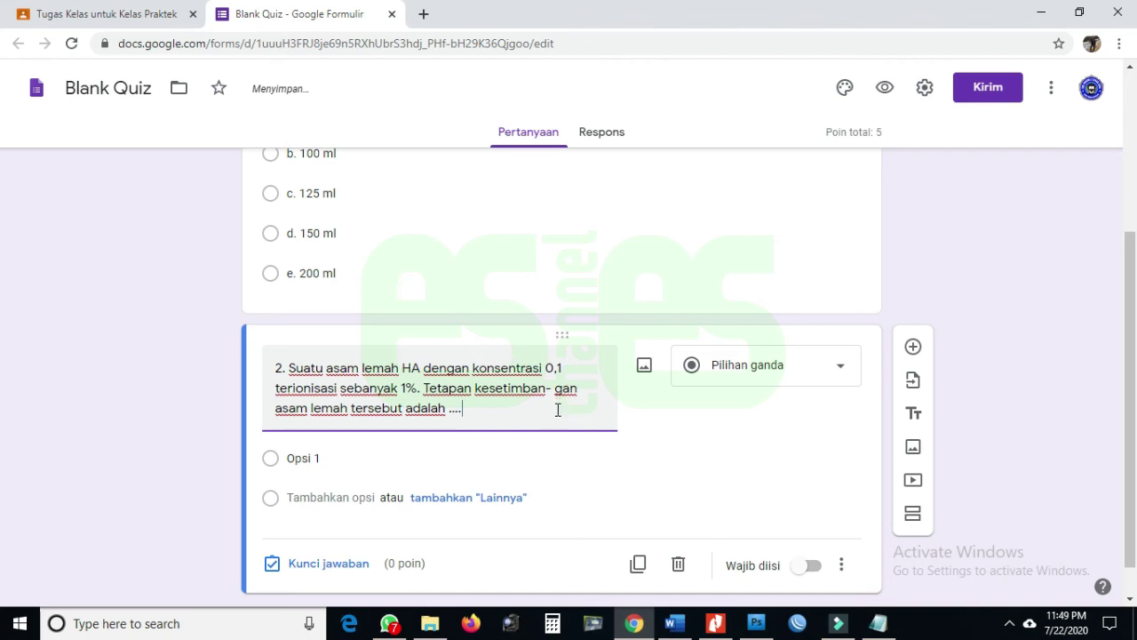
Remove the hyphen and space in question 2's text so the split word reads "kesetimbangan".
{"action": "key", "text": "alt+Tab"}
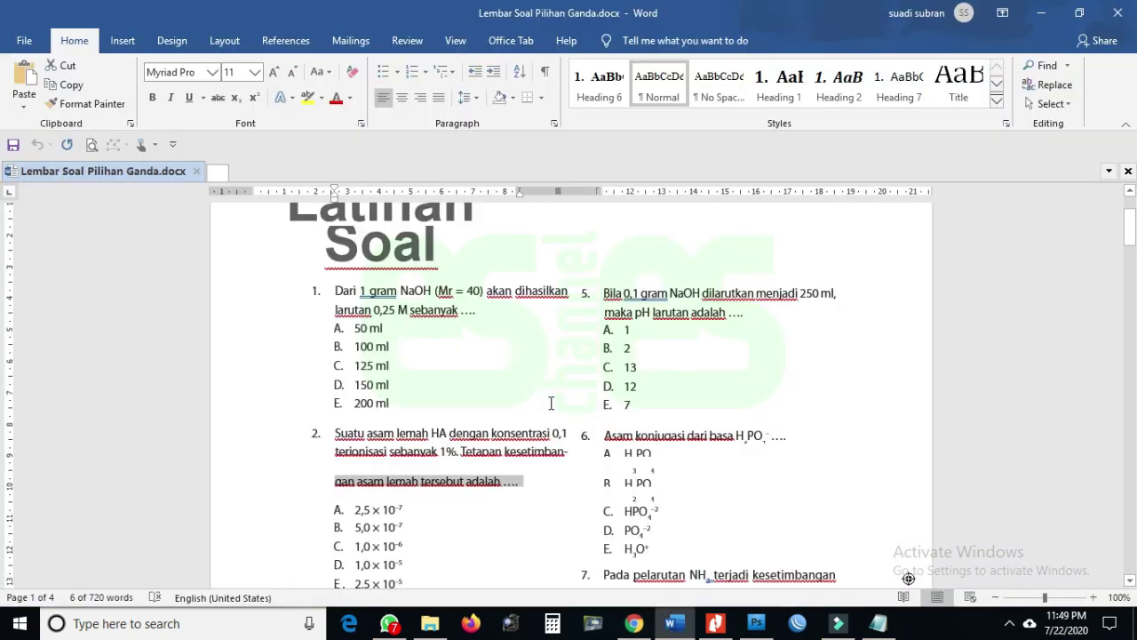
{"action": "key", "text": "alt+Tab"}
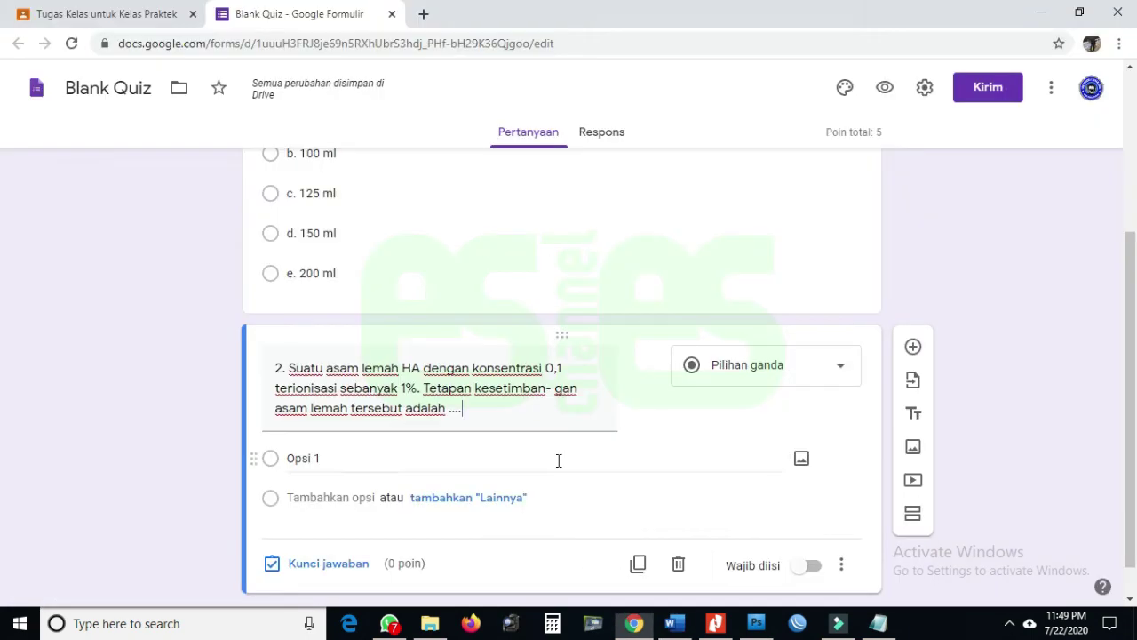
{"action": "triple_click", "coordinate": [557, 401]}
{"action": "left_click", "coordinate": [557, 399]}
{"action": "key", "text": "BackSpace"}
{"action": "key", "text": "BackSpace"}
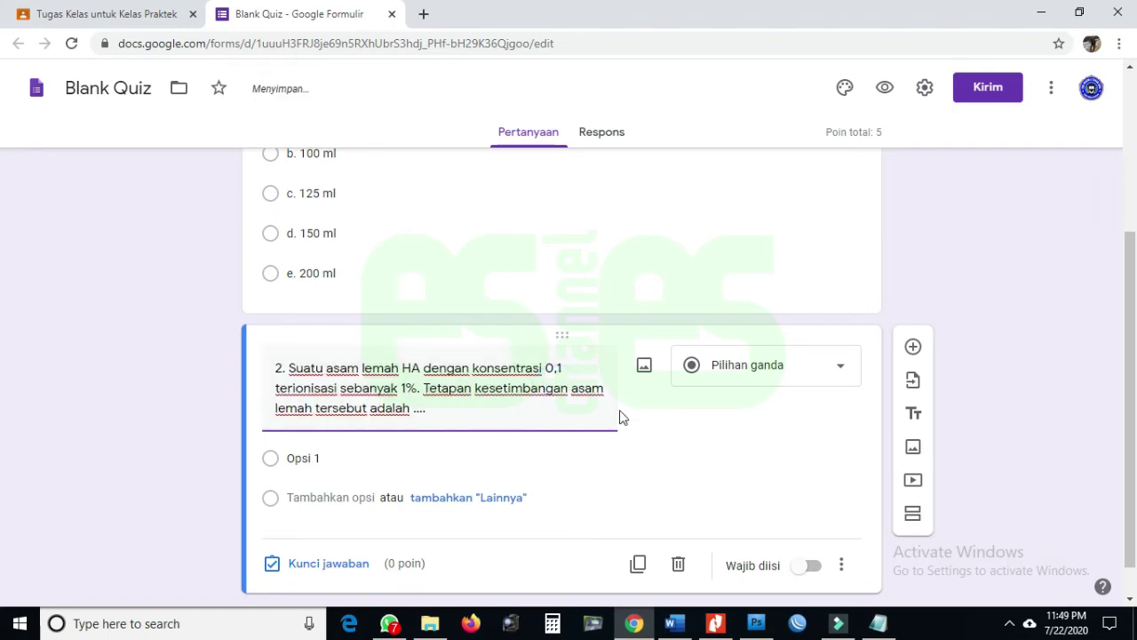
Copy question 2's answers A to E, including their letters, from the Word document and paste them in place of Opsi 1 in the form.
{"action": "left_click", "coordinate": [371, 469]}
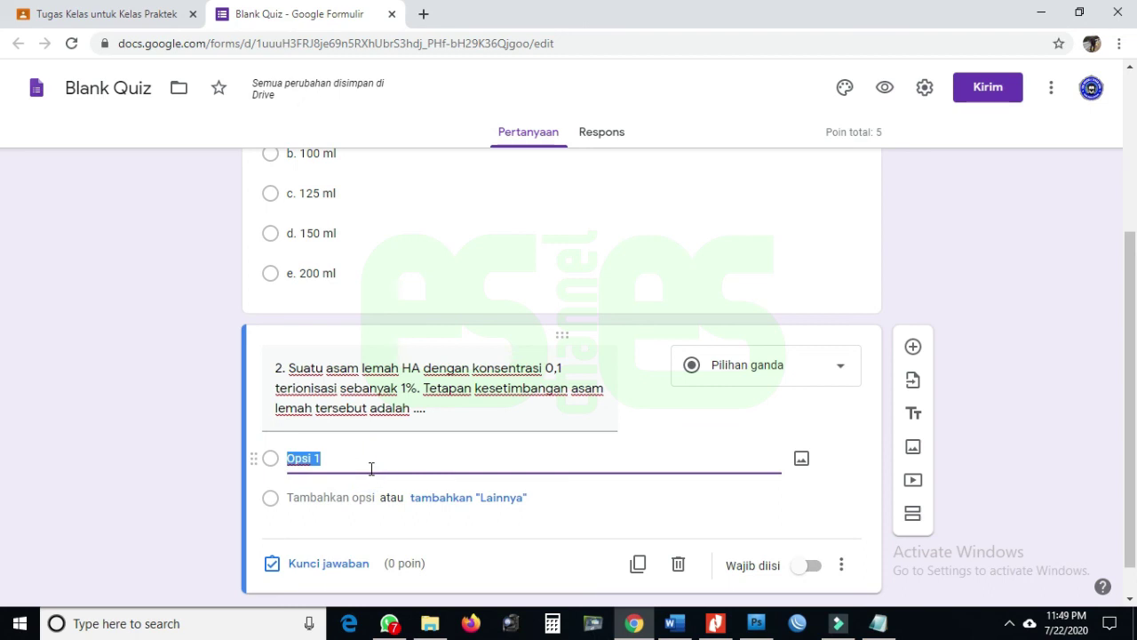
{"action": "key", "text": "alt+Tab"}
{"action": "scroll", "coordinate": [364, 458], "scroll_direction": "down", "scroll_amount": 3}
{"action": "left_click", "coordinate": [356, 430]}
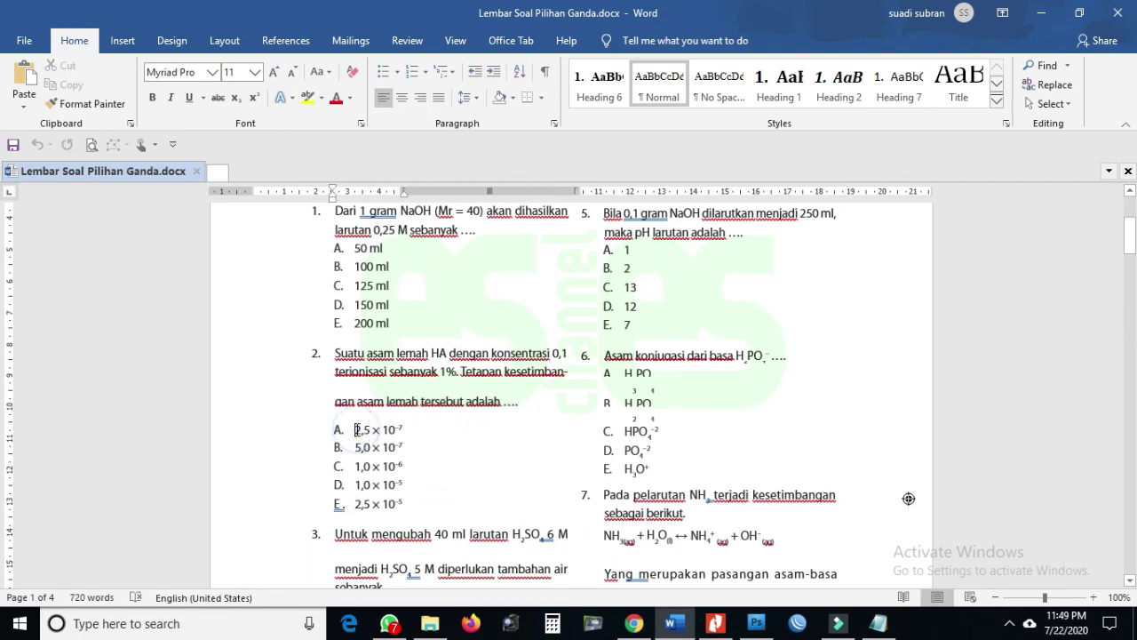
{"action": "left_click_drag", "start_coordinate": [355, 430], "coordinate": [396, 466]}
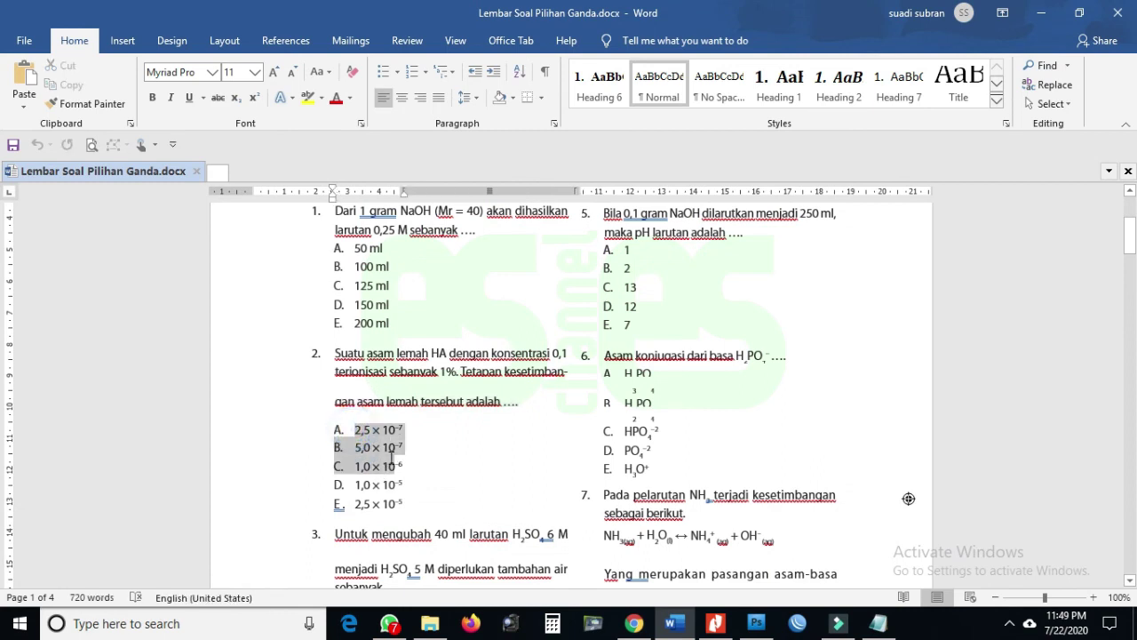
{"action": "left_click", "coordinate": [337, 429]}
{"action": "left_click_drag", "start_coordinate": [337, 429], "coordinate": [405, 504]}
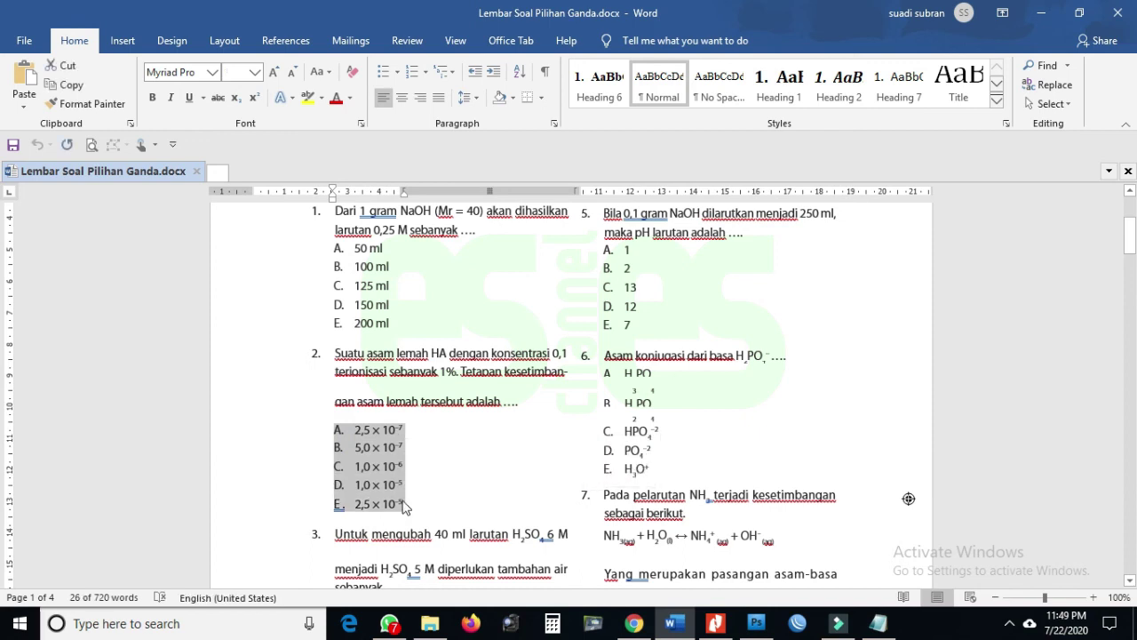
{"action": "key", "text": "alt+Tab"}
{"action": "type", "text": "A. 2,5 × 10−7 B. 5,0 × 10−7 C. 1,0 × 10−6 D. 1,0 × 10−5 E. 2,5 × 10−5"}
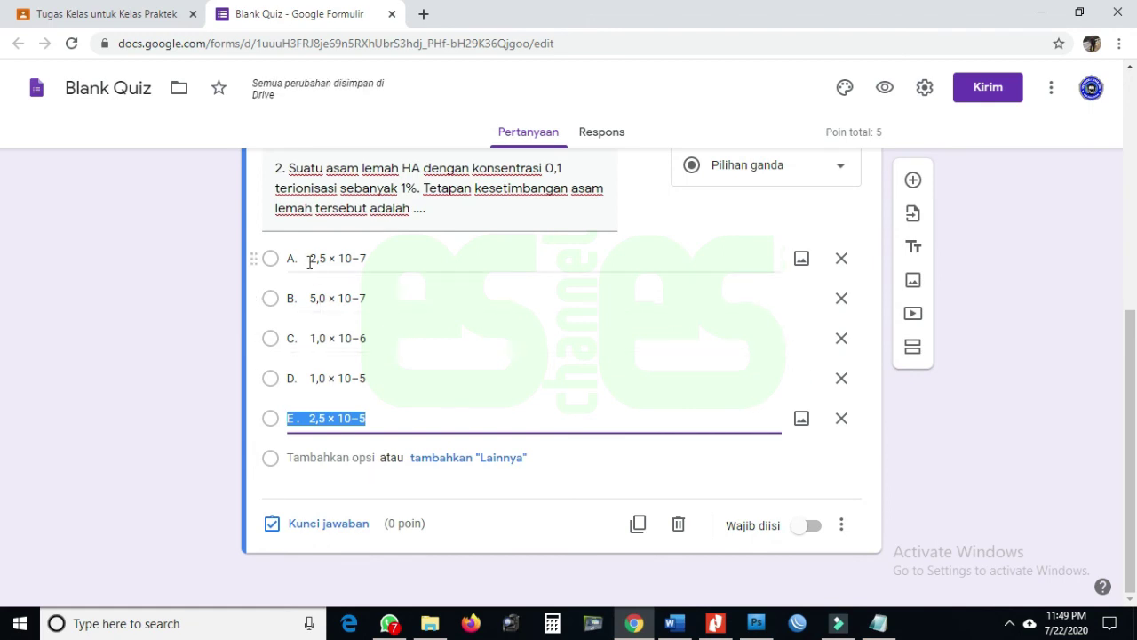
Set option A, 2,5 × 10−7, as question 2's correct answer, give it 5 points, and finish the answer key.
{"action": "scroll", "coordinate": [419, 392], "scroll_direction": "up", "scroll_amount": 2}
{"action": "scroll", "coordinate": [420, 391], "scroll_direction": "down", "scroll_amount": 1}
{"action": "scroll", "coordinate": [420, 395], "scroll_direction": "down", "scroll_amount": 1}
{"action": "scroll", "coordinate": [418, 393], "scroll_direction": "up", "scroll_amount": 2}
{"action": "scroll", "coordinate": [418, 397], "scroll_direction": "down", "scroll_amount": 2}
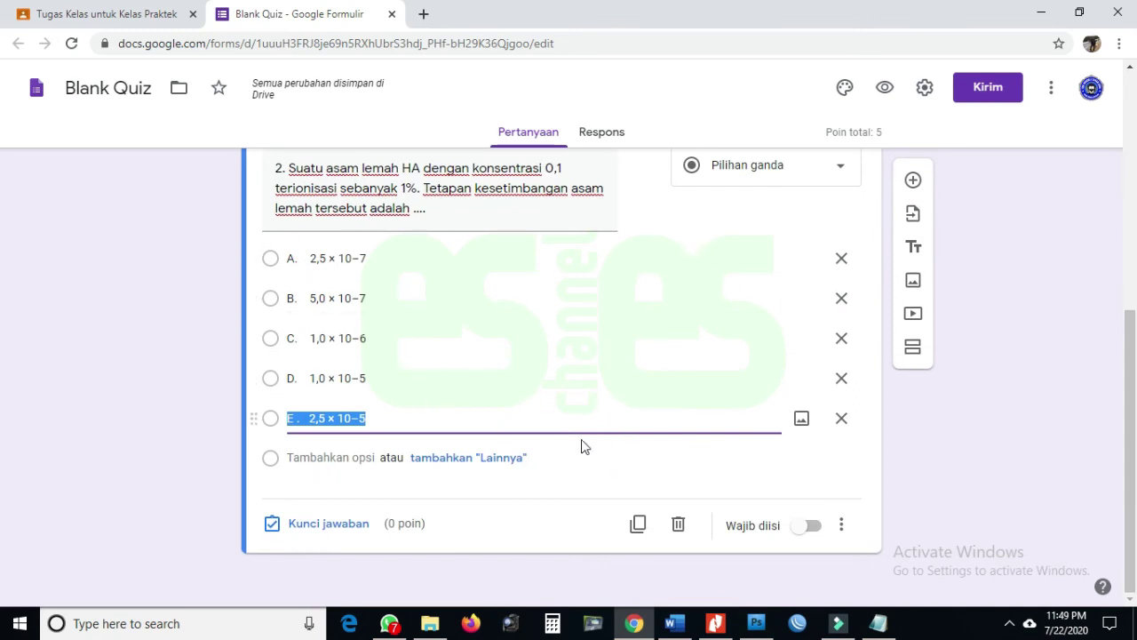
{"action": "left_click", "coordinate": [342, 525]}
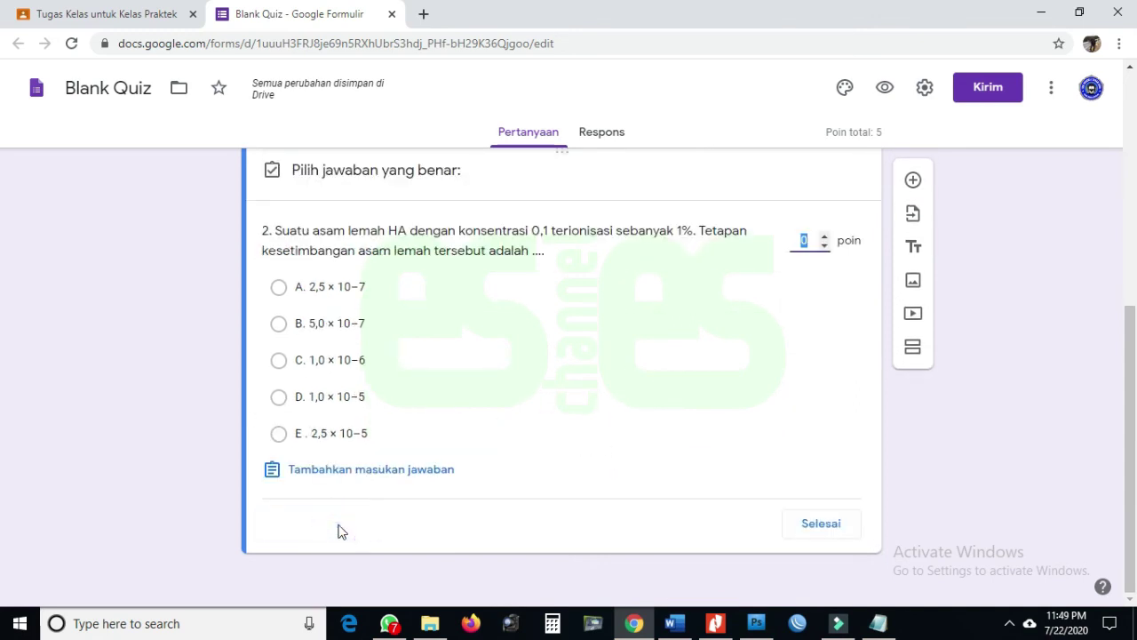
{"action": "left_click", "coordinate": [280, 288]}
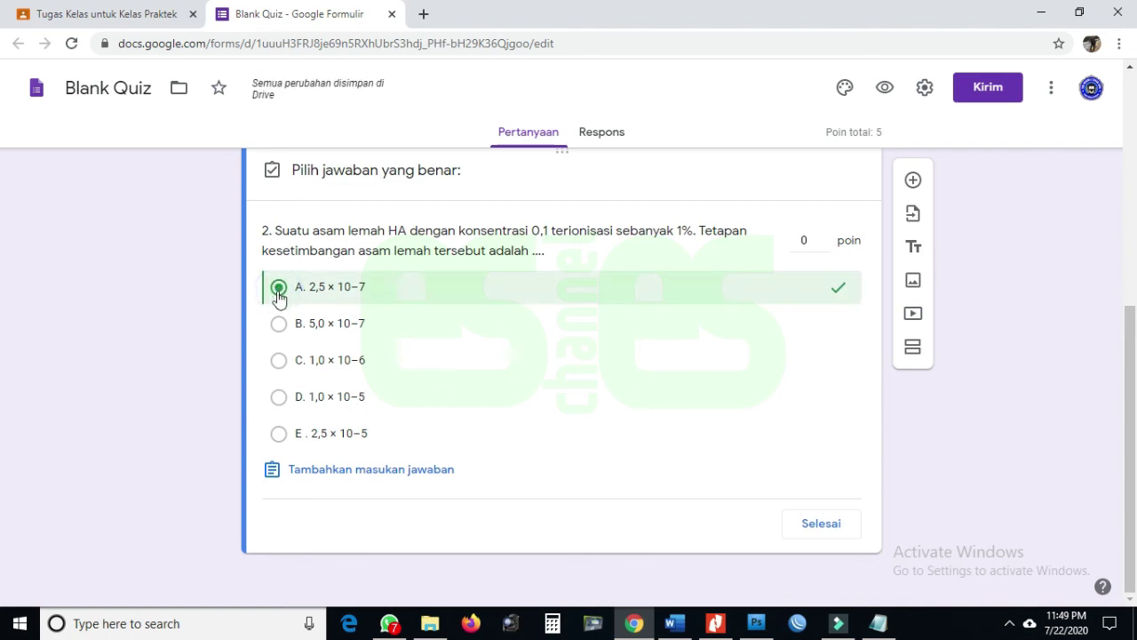
{"action": "left_click", "coordinate": [812, 240]}
{"action": "type", "text": "5"}
{"action": "scroll", "coordinate": [939, 419], "scroll_direction": "up", "scroll_amount": 1}
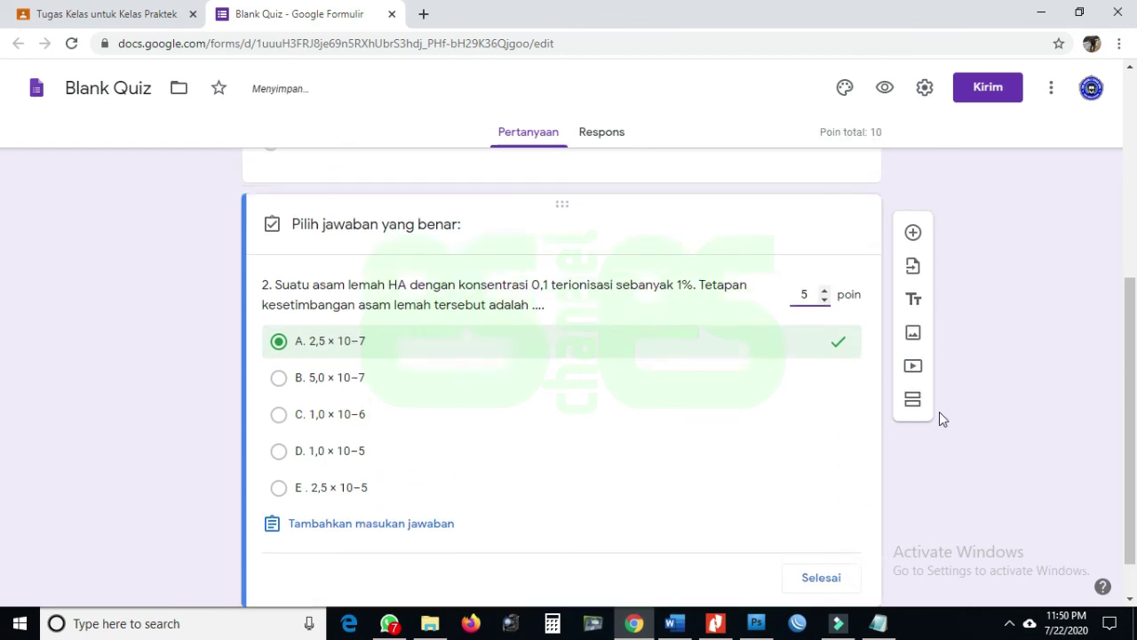
{"action": "scroll", "coordinate": [990, 437], "scroll_direction": "up", "scroll_amount": 2}
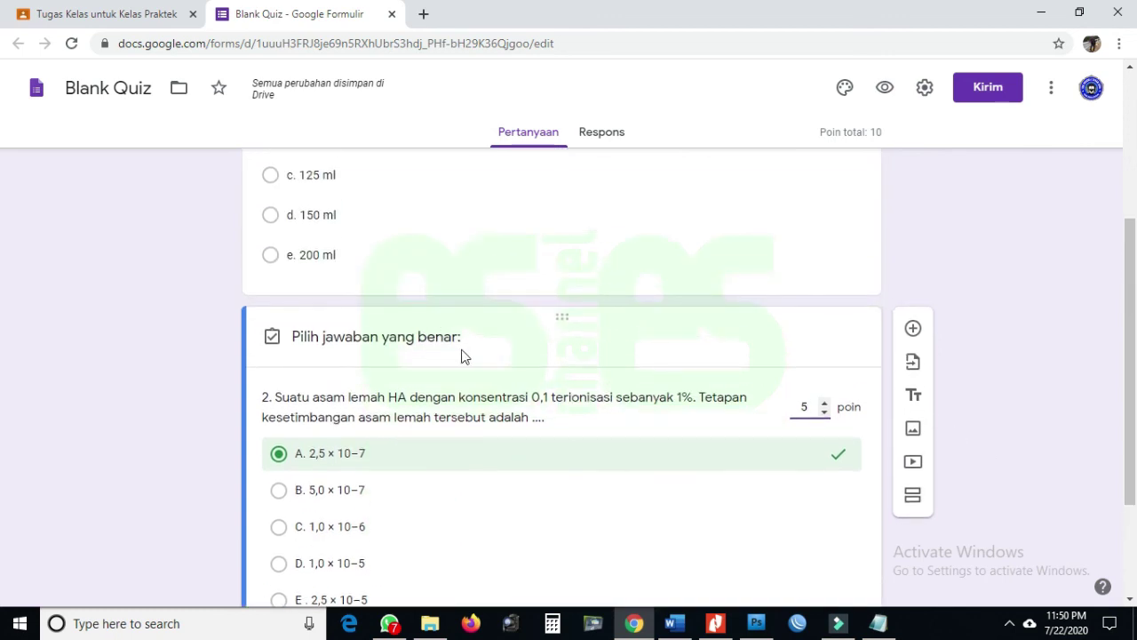
{"action": "scroll", "coordinate": [951, 349], "scroll_direction": "up", "scroll_amount": 1}
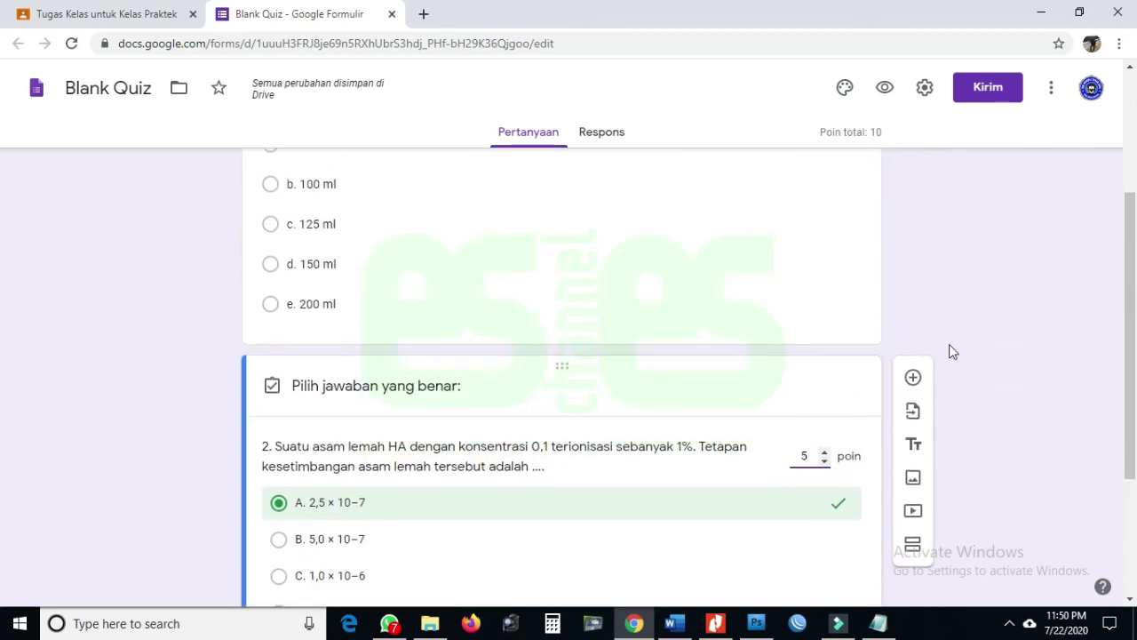
{"action": "scroll", "coordinate": [949, 344], "scroll_direction": "up", "scroll_amount": 3}
{"action": "scroll", "coordinate": [959, 364], "scroll_direction": "down", "scroll_amount": 4}
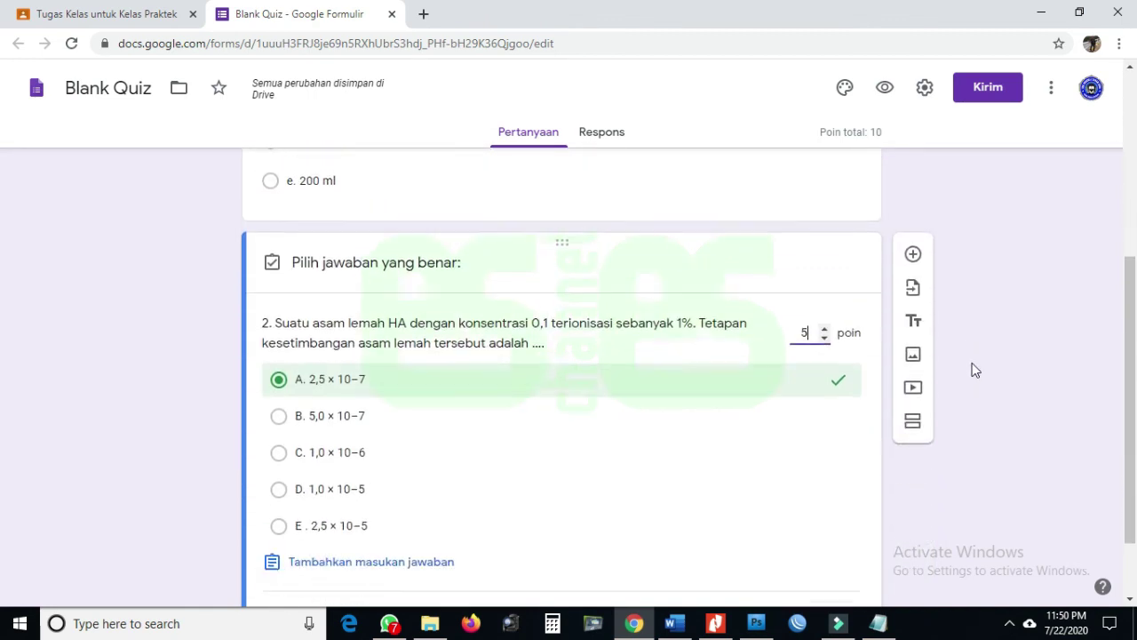
{"action": "scroll", "coordinate": [972, 370], "scroll_direction": "down", "scroll_amount": 1}
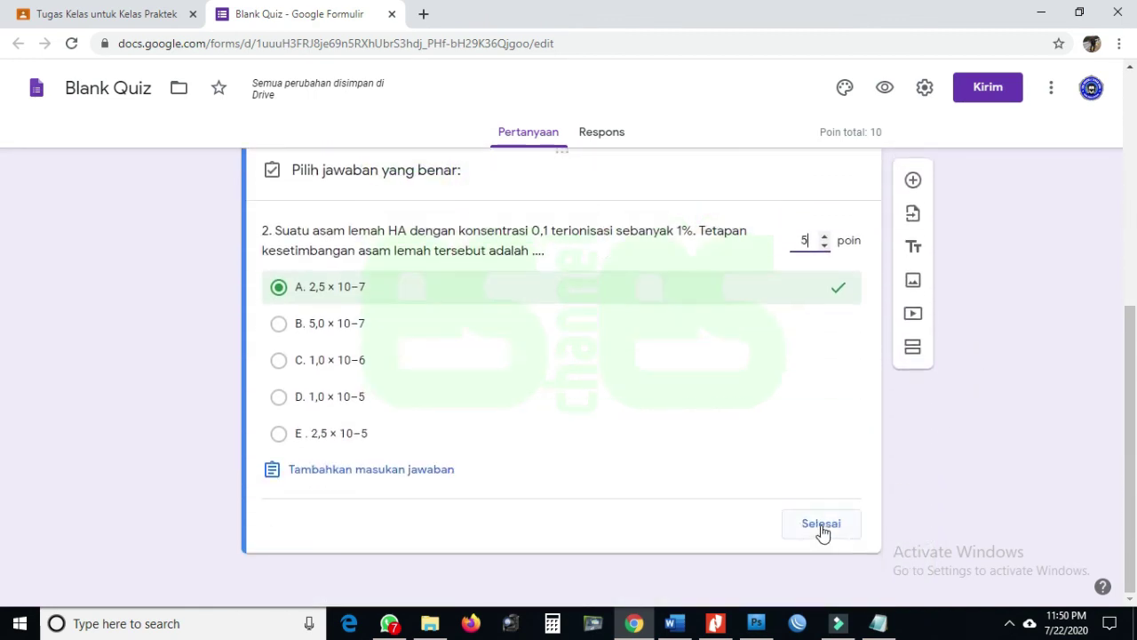
{"action": "left_click", "coordinate": [821, 524]}
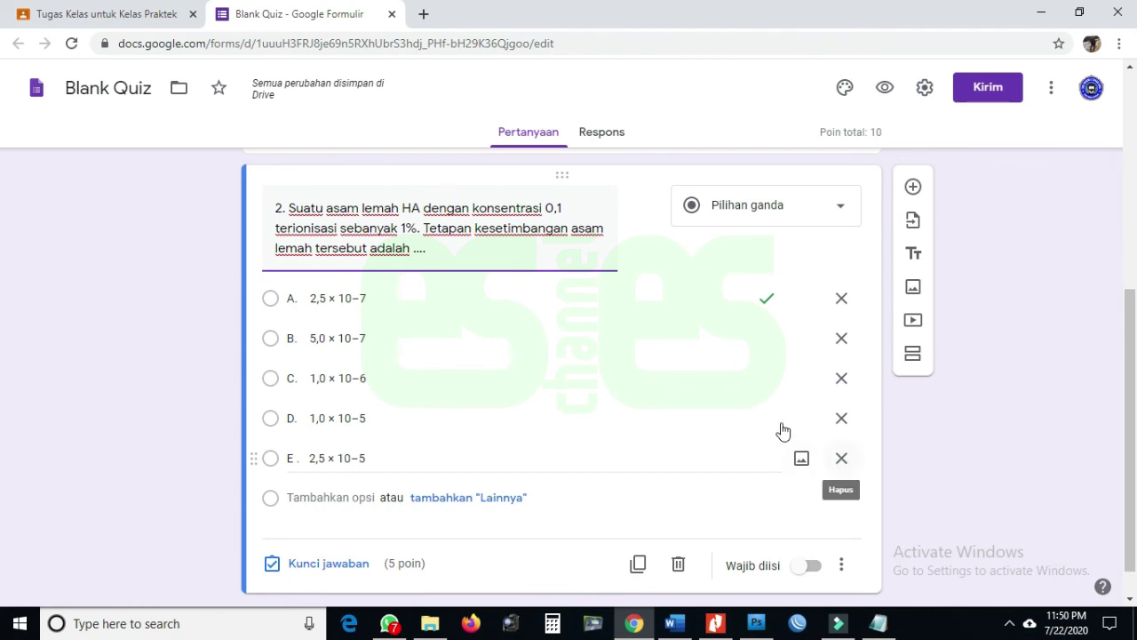
Make question 2 required.
{"action": "scroll", "coordinate": [1021, 466], "scroll_direction": "down", "scroll_amount": 1}
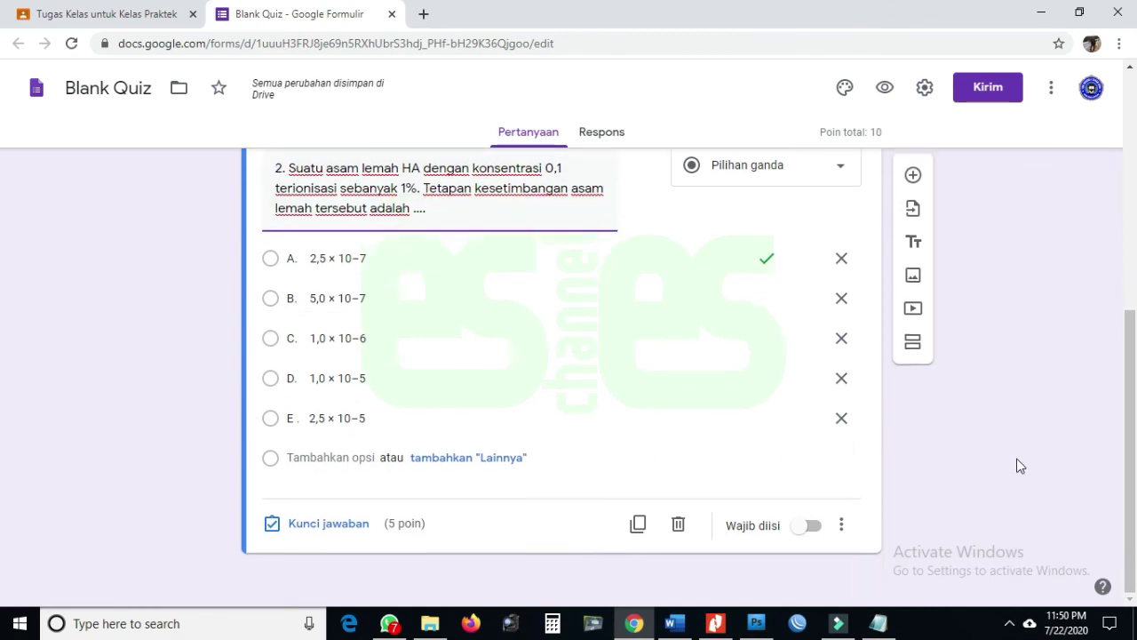
{"action": "left_click", "coordinate": [805, 528]}
{"action": "scroll", "coordinate": [990, 464], "scroll_direction": "up", "scroll_amount": 1}
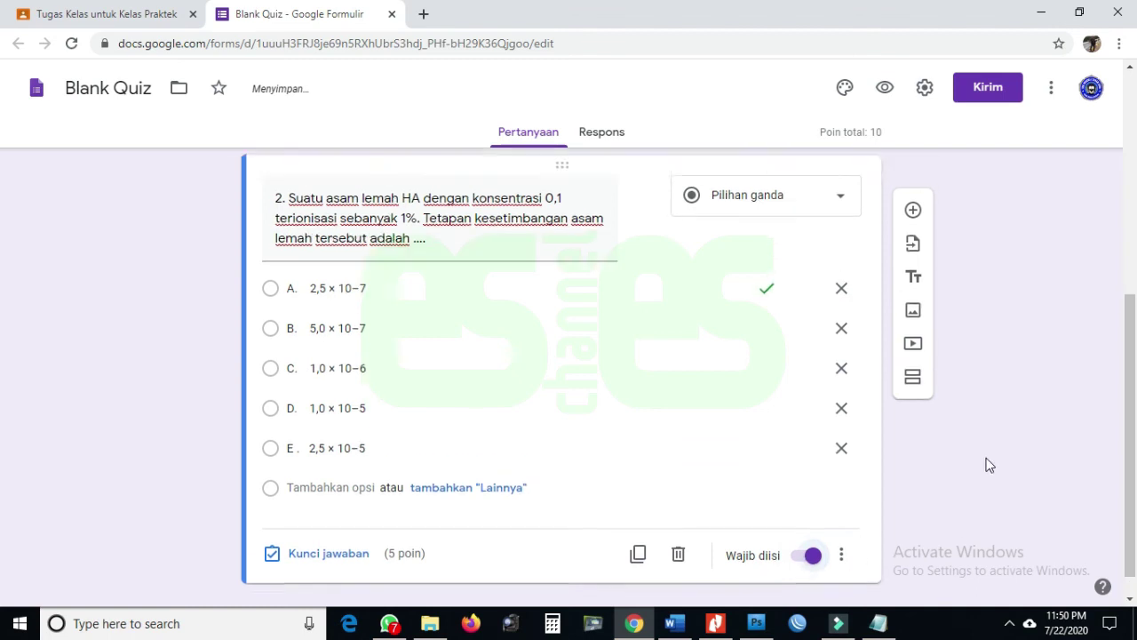
Add a new question numbered "3." and copy in question 3's first line, "Untuk mengubah 40 ml larutan H2SO4 6 M", from the Word document.
{"action": "left_click", "coordinate": [912, 227]}
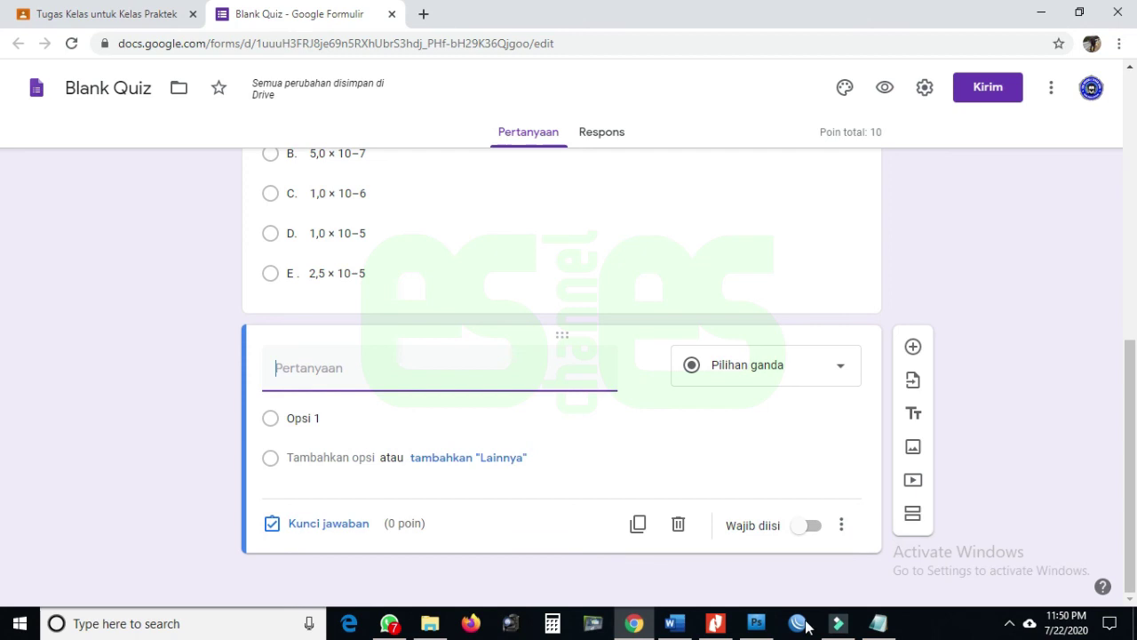
{"action": "left_click", "coordinate": [675, 623]}
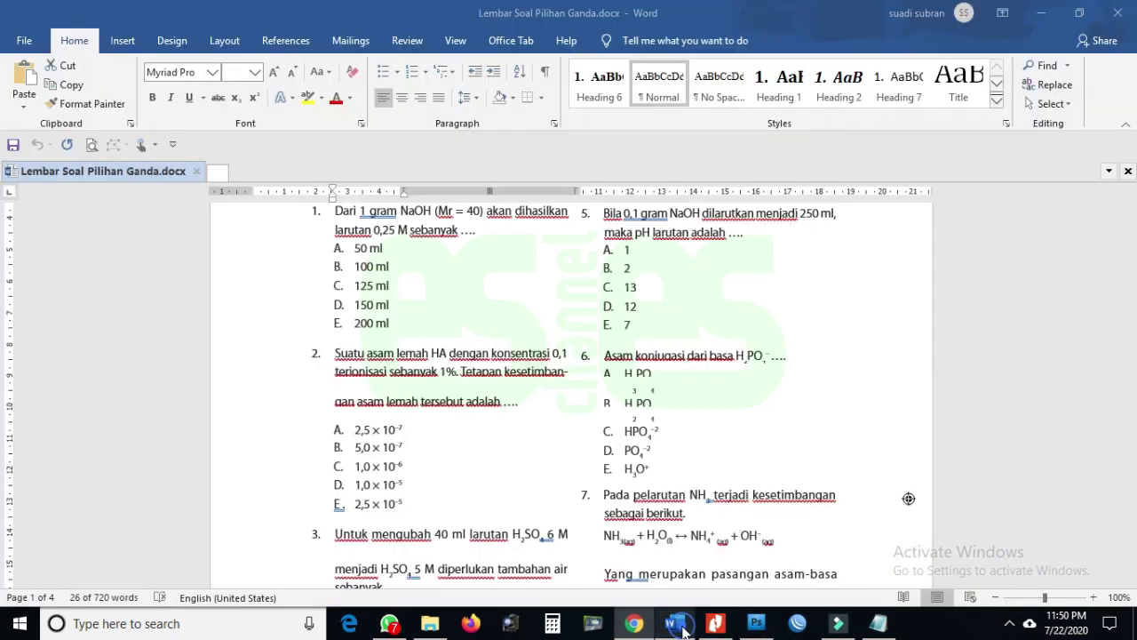
{"action": "scroll", "coordinate": [461, 453], "scroll_direction": "down", "scroll_amount": 3}
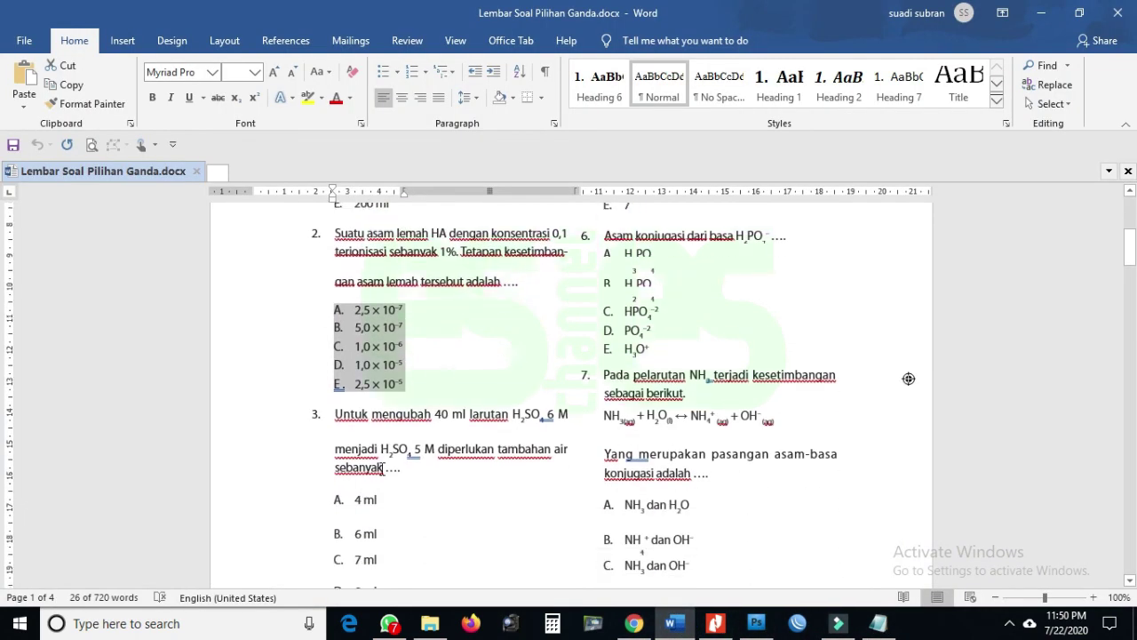
{"action": "left_click_drag", "start_coordinate": [338, 414], "coordinate": [567, 425]}
{"action": "key", "text": "ctrl+c"}
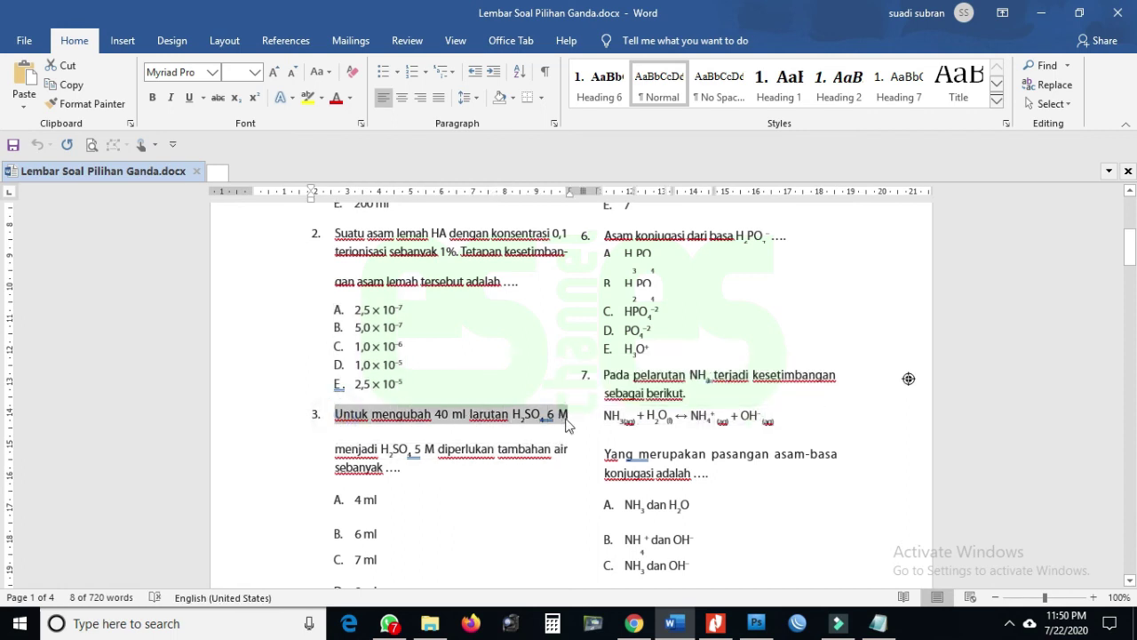
{"action": "key", "text": "alt+Tab"}
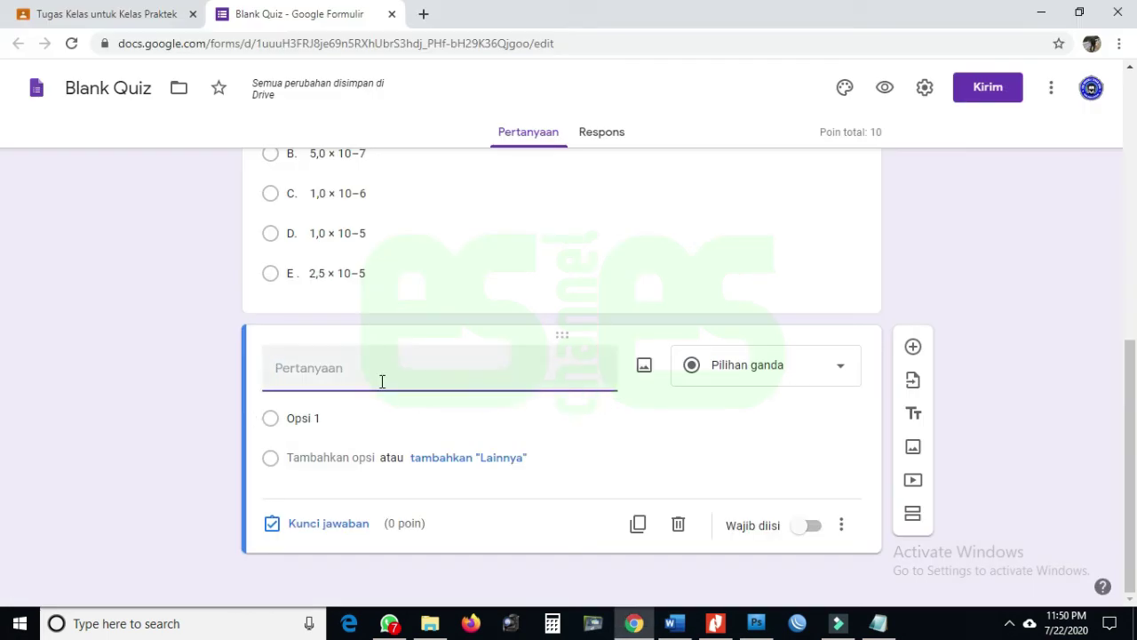
{"action": "type", "text": "3"}
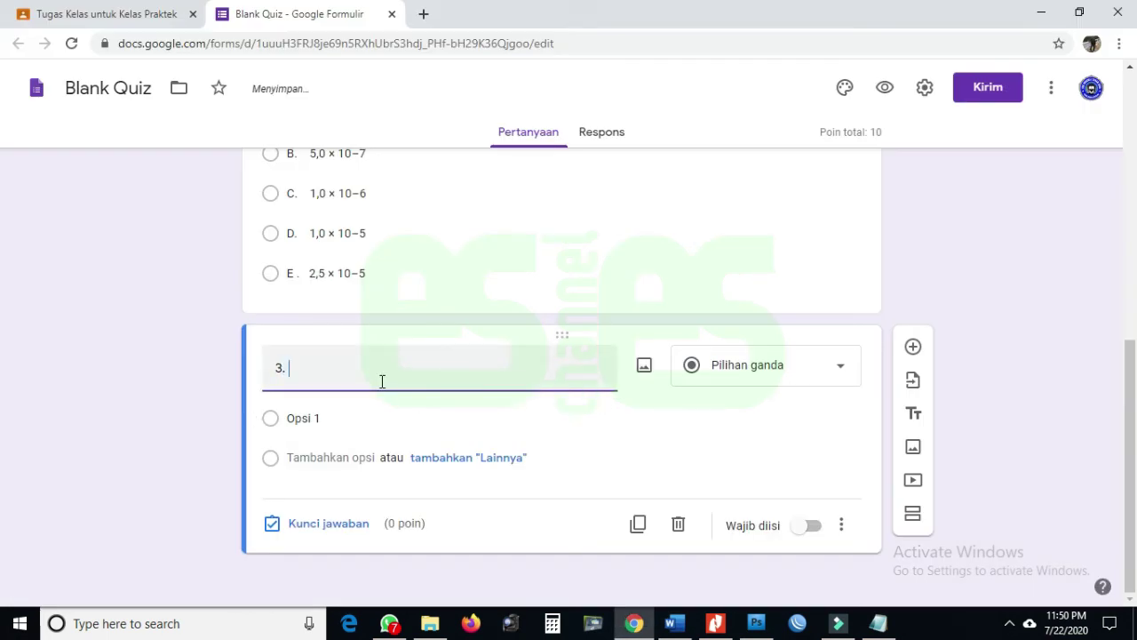
{"action": "type", "text": "."}
{"action": "key", "text": "ctrl+v"}
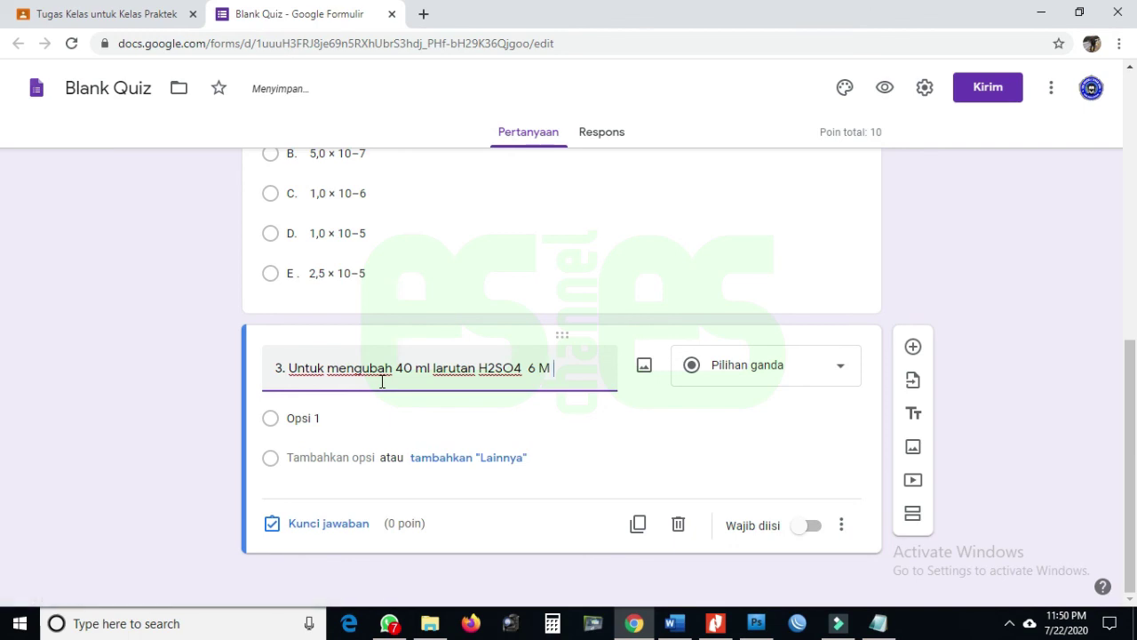
Copy question 3's remaining lines, from "menjadi H2SO4 5 M" through "sebanyak ....", from Word and append them to the question text in the form.
{"action": "key", "text": "alt+Tab"}
{"action": "left_click_drag", "start_coordinate": [336, 449], "coordinate": [413, 468]}
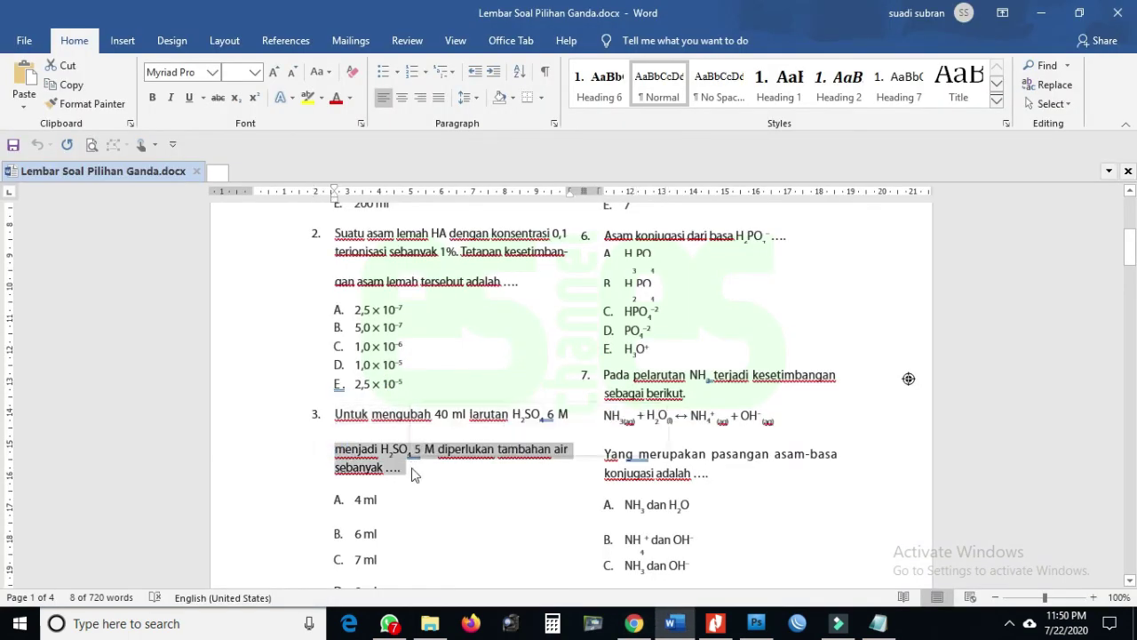
{"action": "key", "text": "alt+Tab"}
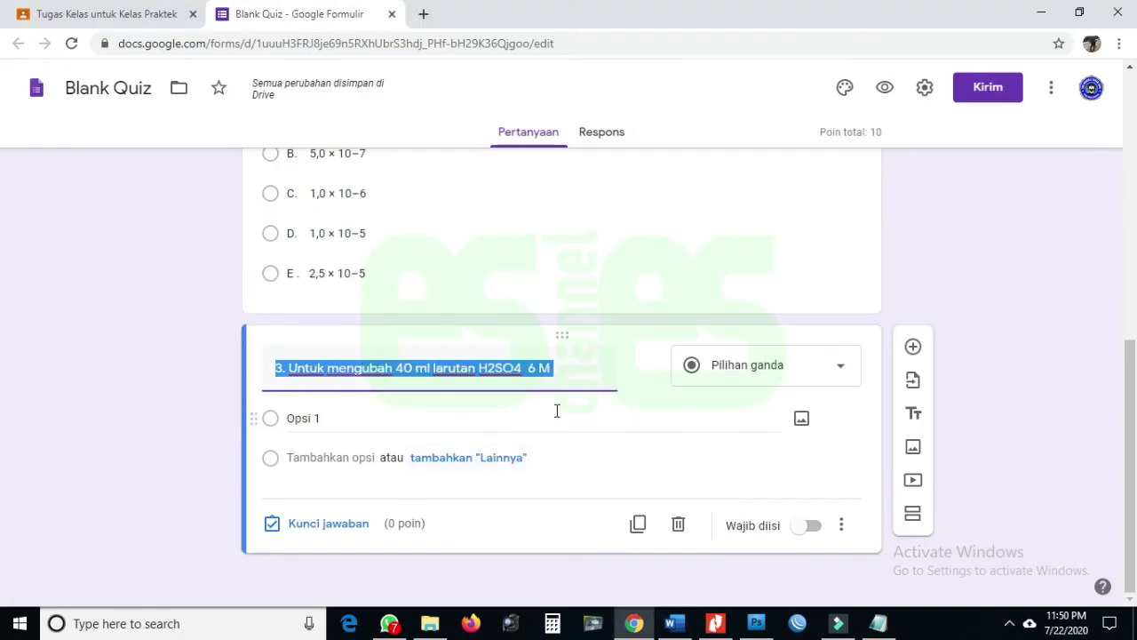
{"action": "left_click", "coordinate": [567, 371]}
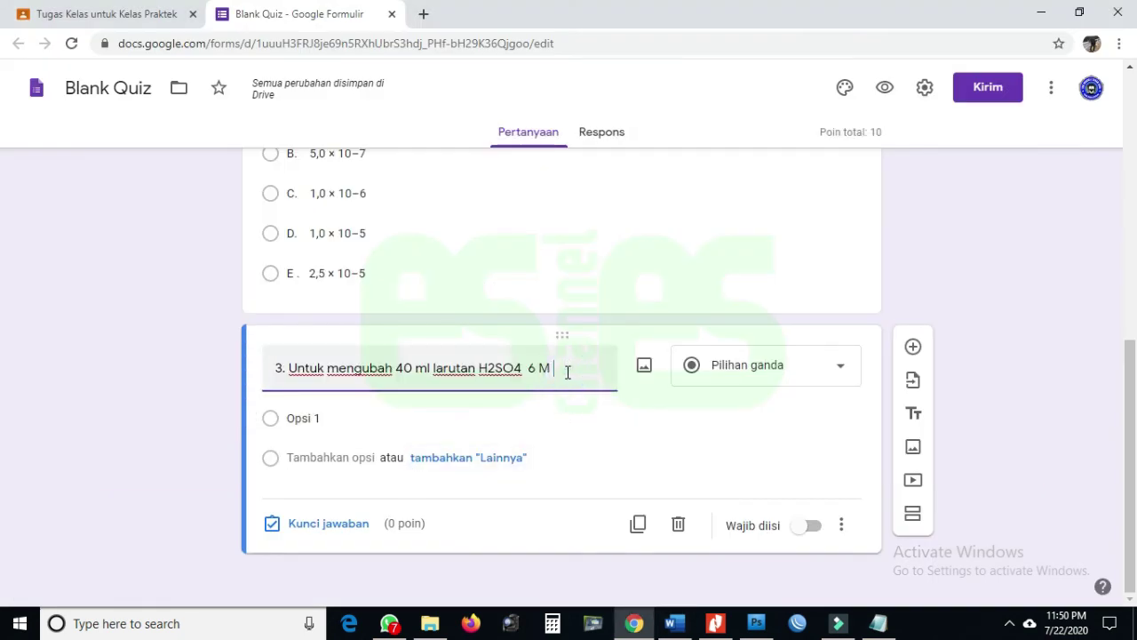
{"action": "type", "text": "menjadi H2SO4  5 M diperlukan tambahan airsebanyak ...."}
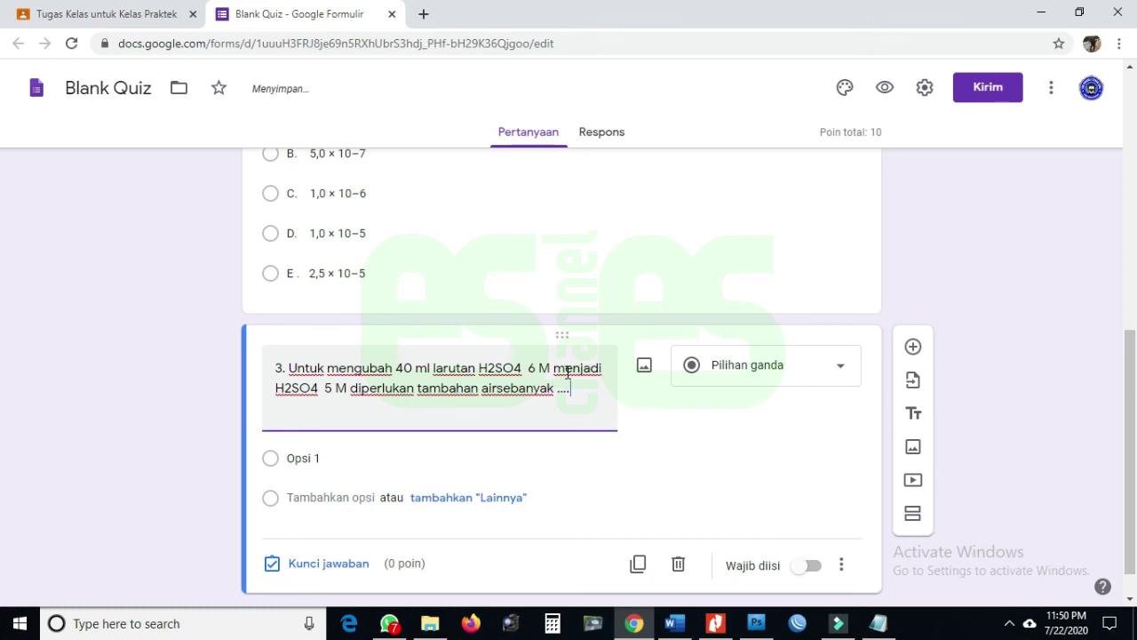
Try to copy question 3's answers, 4 ml to 9 ml with their letters, from Word and paste them in place of Opsi 1.
{"action": "left_click", "coordinate": [335, 460]}
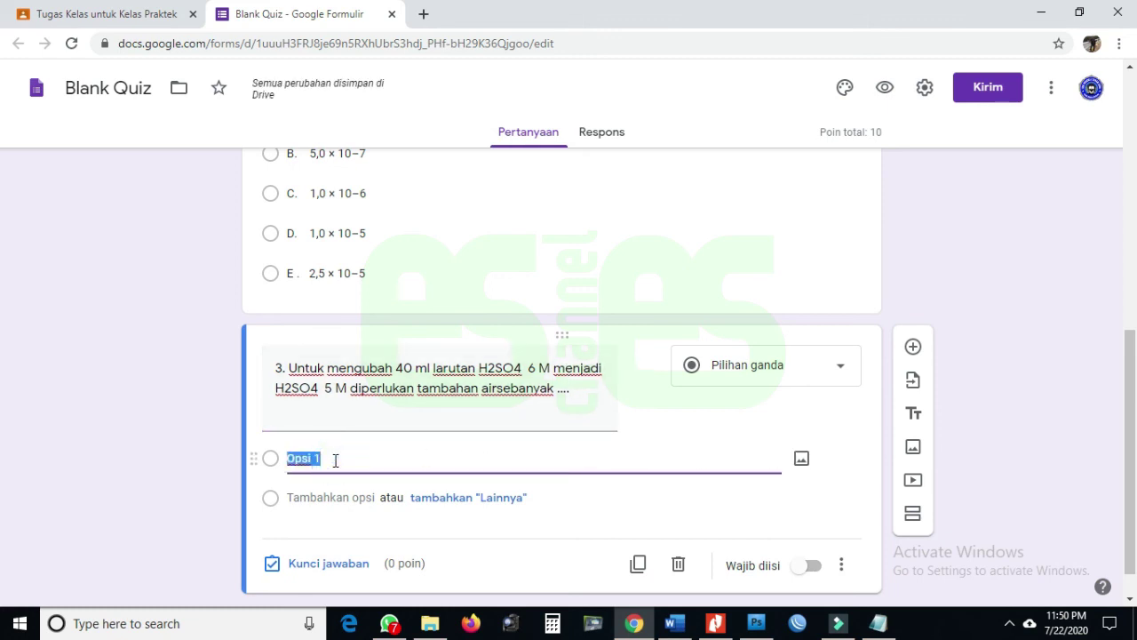
{"action": "key", "text": "alt+Tab"}
{"action": "scroll", "coordinate": [344, 394], "scroll_direction": "down", "scroll_amount": 3}
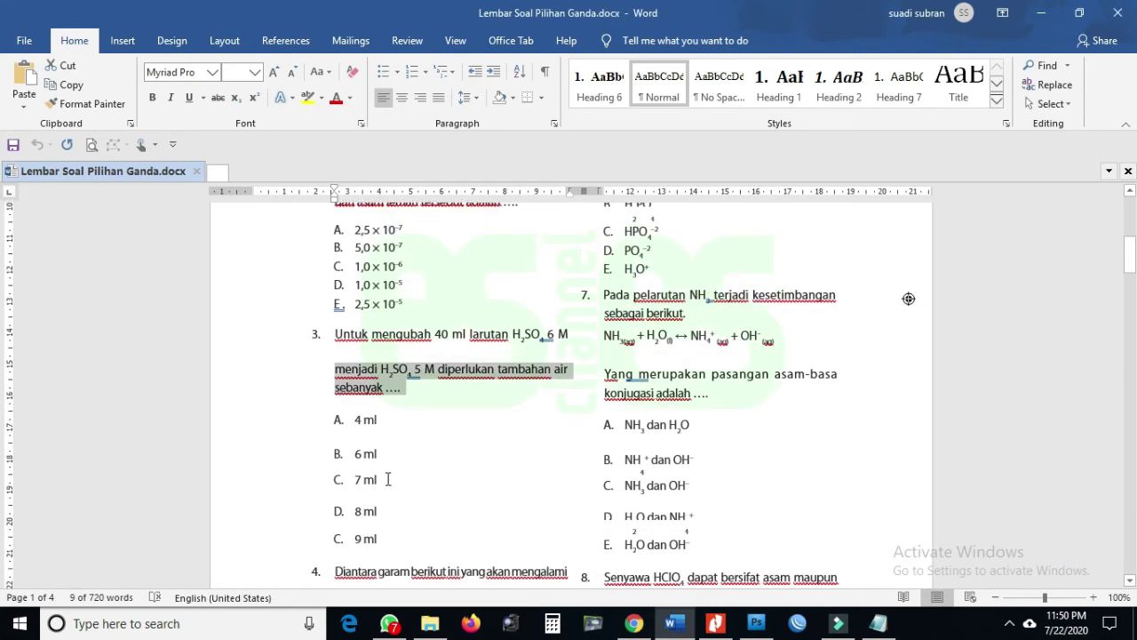
{"action": "left_click_drag", "start_coordinate": [351, 379], "coordinate": [391, 460]}
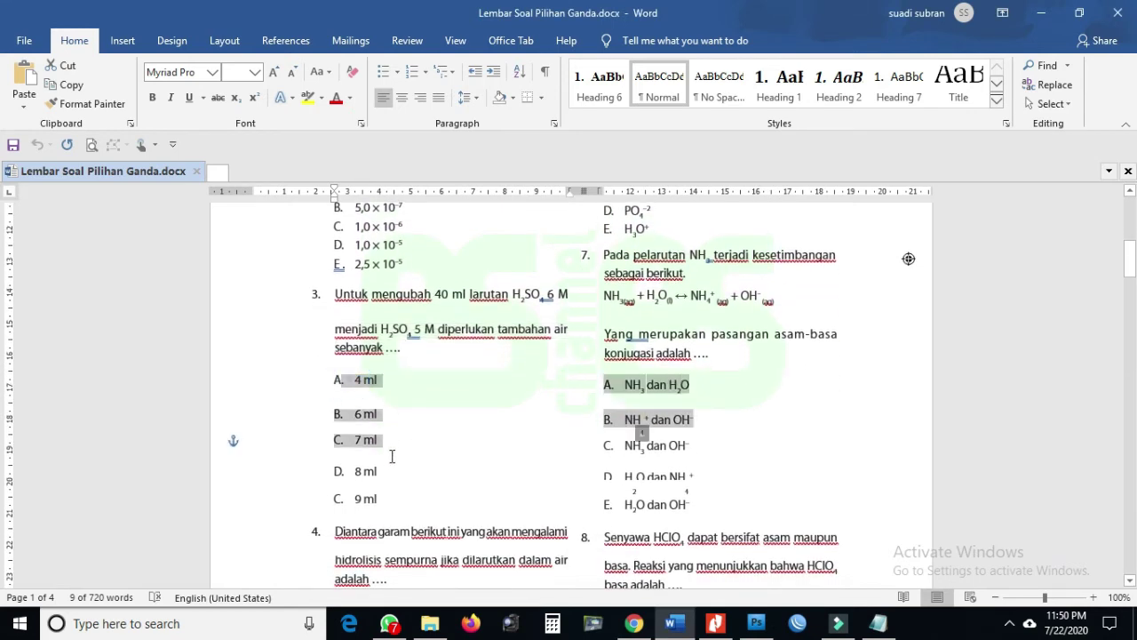
{"action": "left_click", "coordinate": [367, 474]}
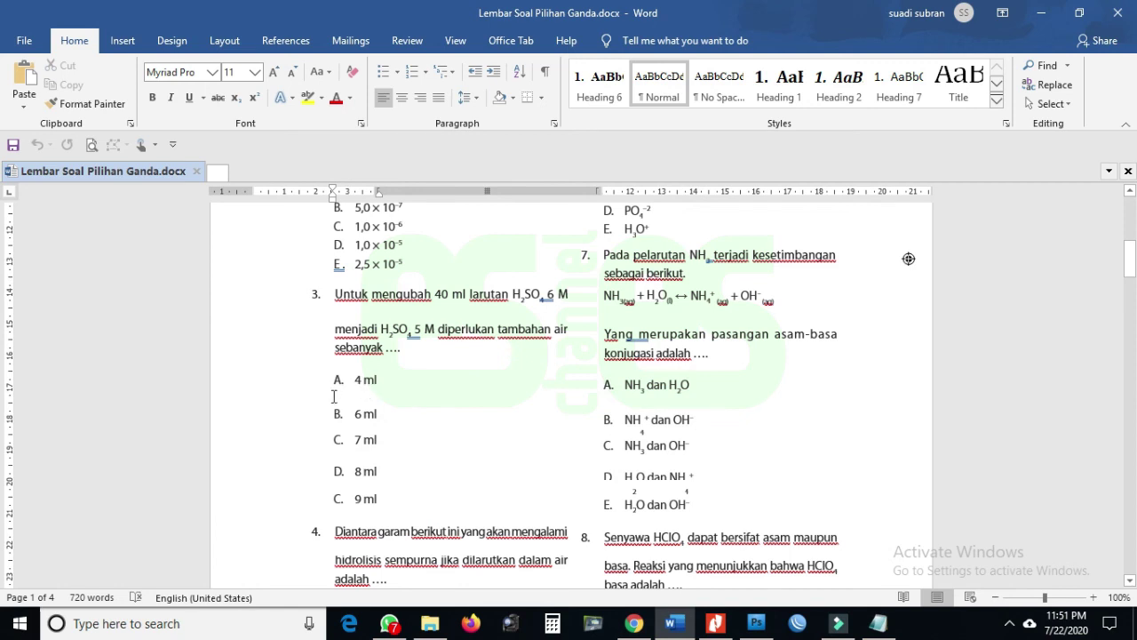
{"action": "left_click_drag", "start_coordinate": [316, 377], "coordinate": [398, 508]}
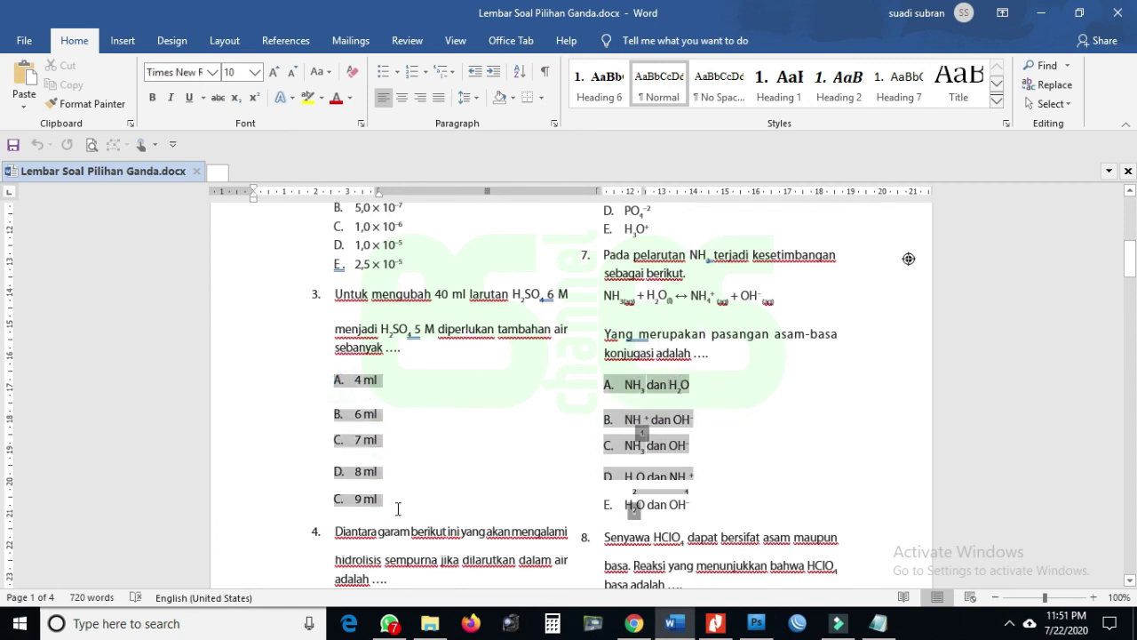
{"action": "left_click", "coordinate": [396, 504]}
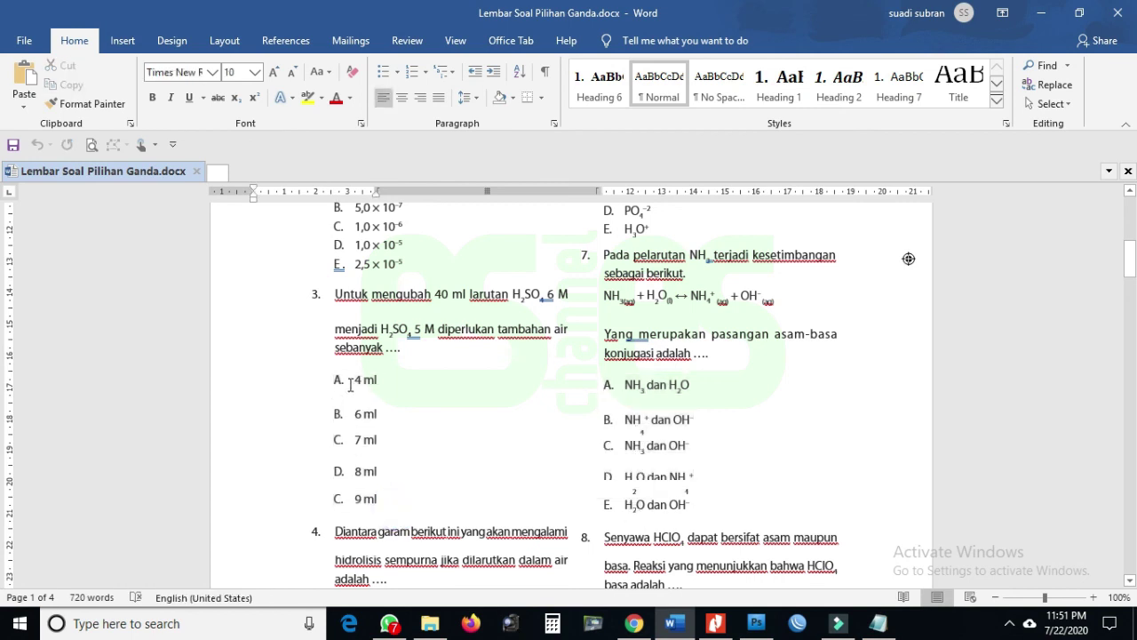
{"action": "left_click_drag", "start_coordinate": [353, 381], "coordinate": [375, 382]}
{"action": "scroll", "coordinate": [374, 409], "scroll_direction": "down", "scroll_amount": 2}
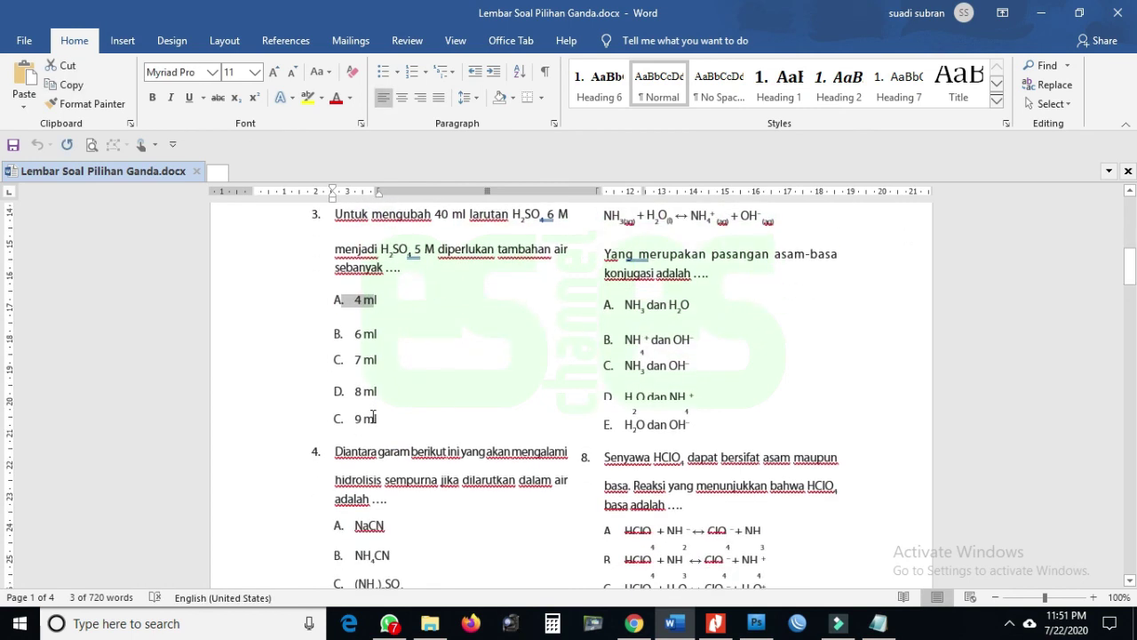
{"action": "left_click", "coordinate": [351, 341]}
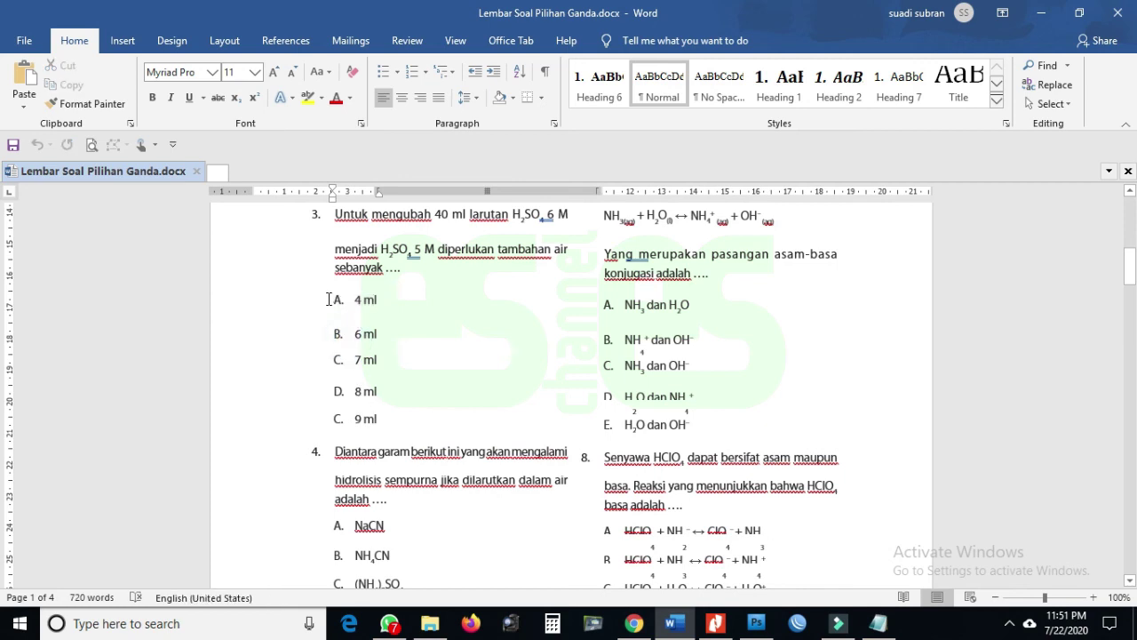
{"action": "left_click_drag", "start_coordinate": [331, 294], "coordinate": [430, 371]}
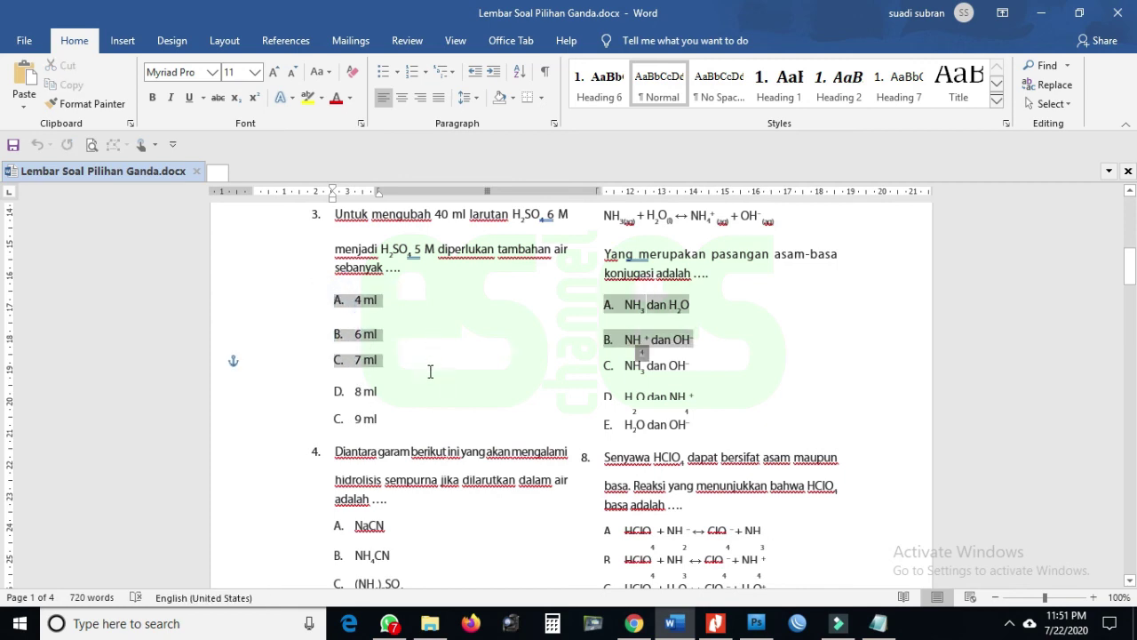
{"action": "left_click", "coordinate": [457, 312]}
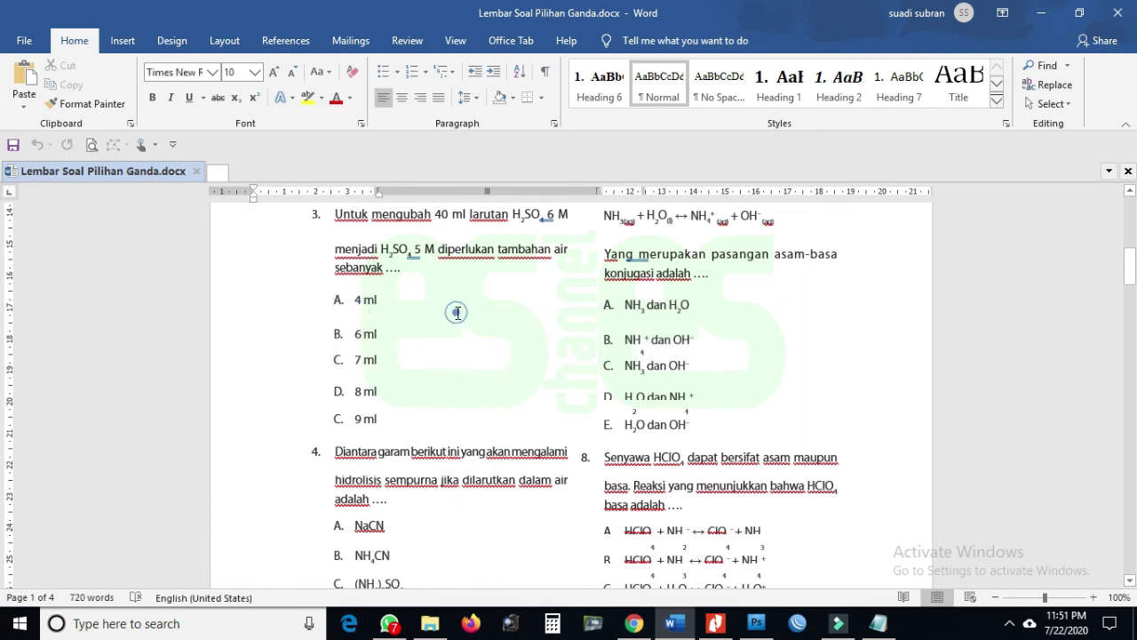
{"action": "left_click_drag", "start_coordinate": [328, 296], "coordinate": [396, 435]}
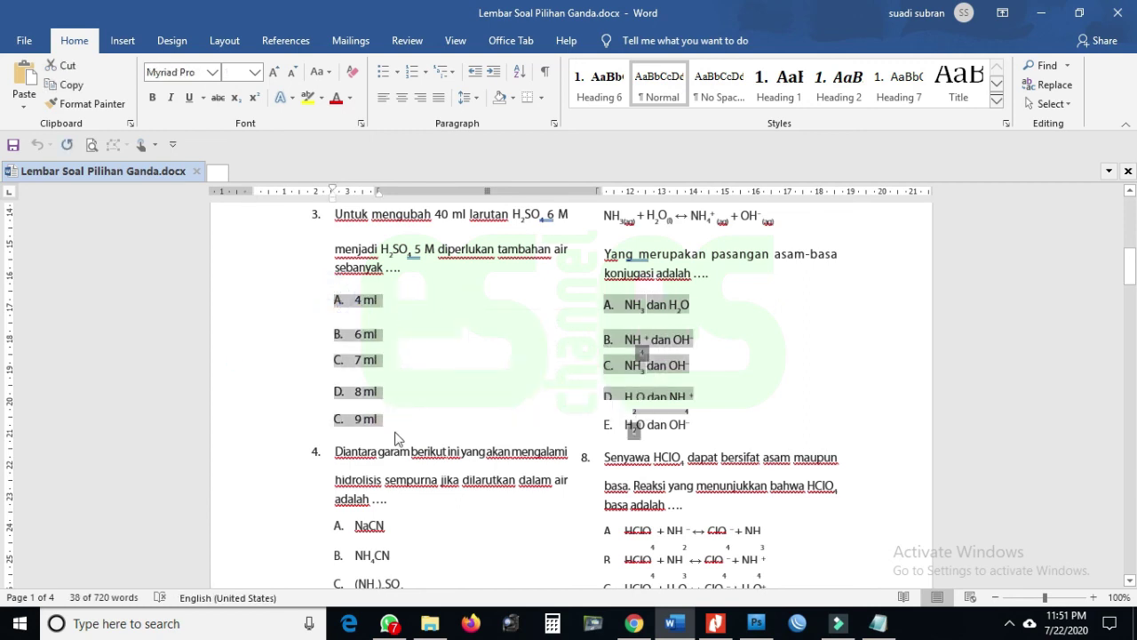
{"action": "key", "text": "alt+Tab"}
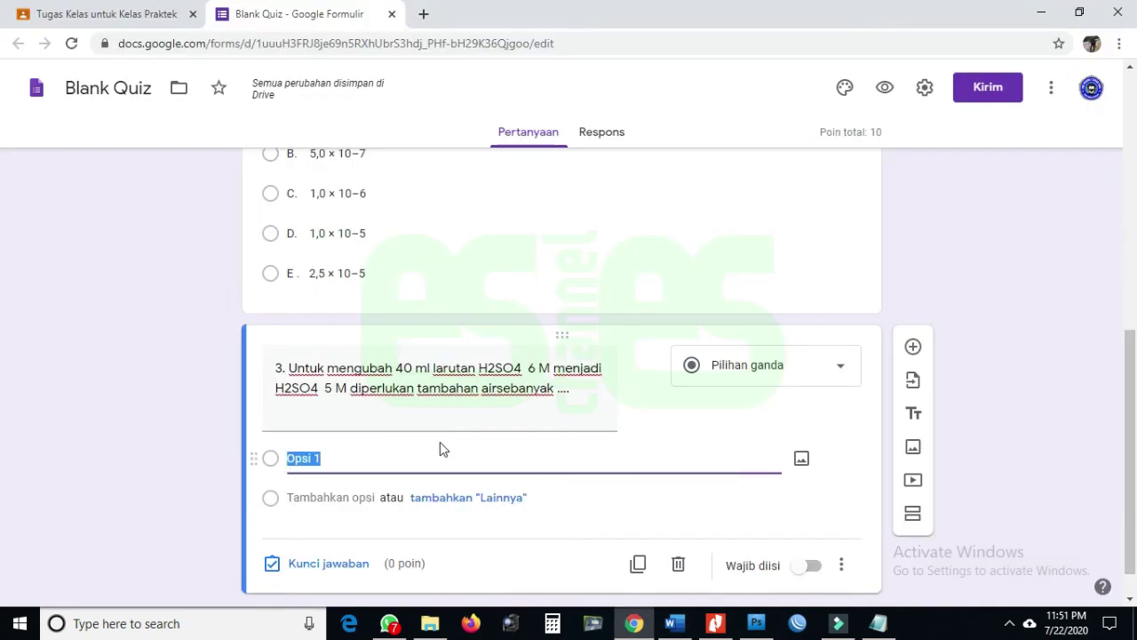
{"action": "key", "text": "ctrl+v"}
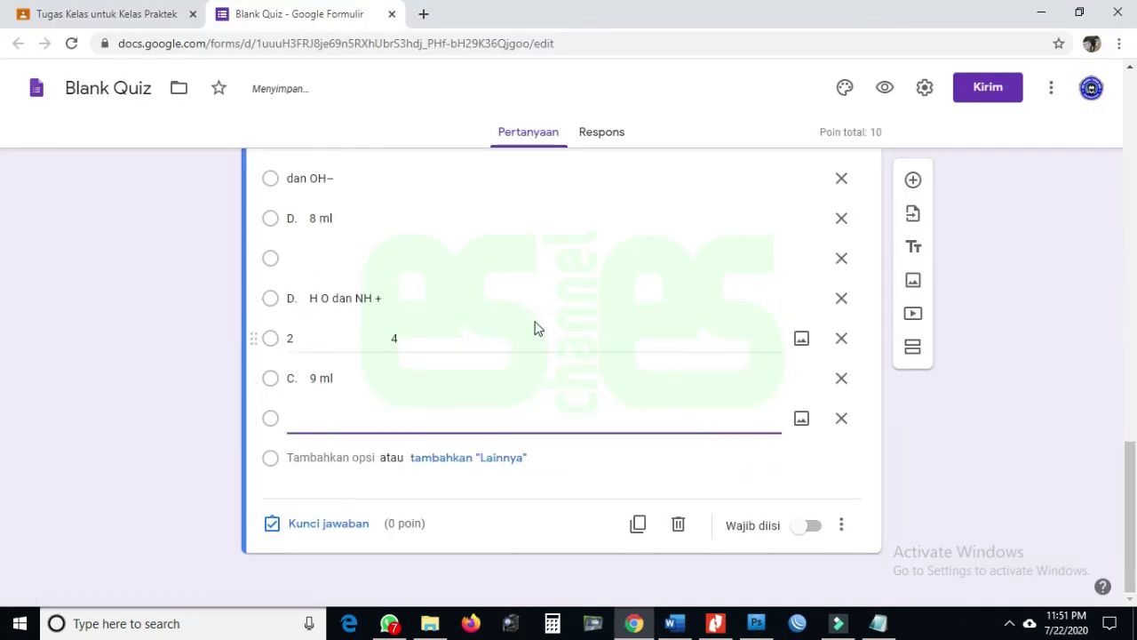
Delete question 3's stray options between "A. 4 ml" and "B. 6 ml": the blank ones, "A. NH3" and "dan H2O".
{"action": "scroll", "coordinate": [536, 329], "scroll_direction": "up", "scroll_amount": 5}
{"action": "scroll", "coordinate": [535, 325], "scroll_direction": "up", "scroll_amount": 3}
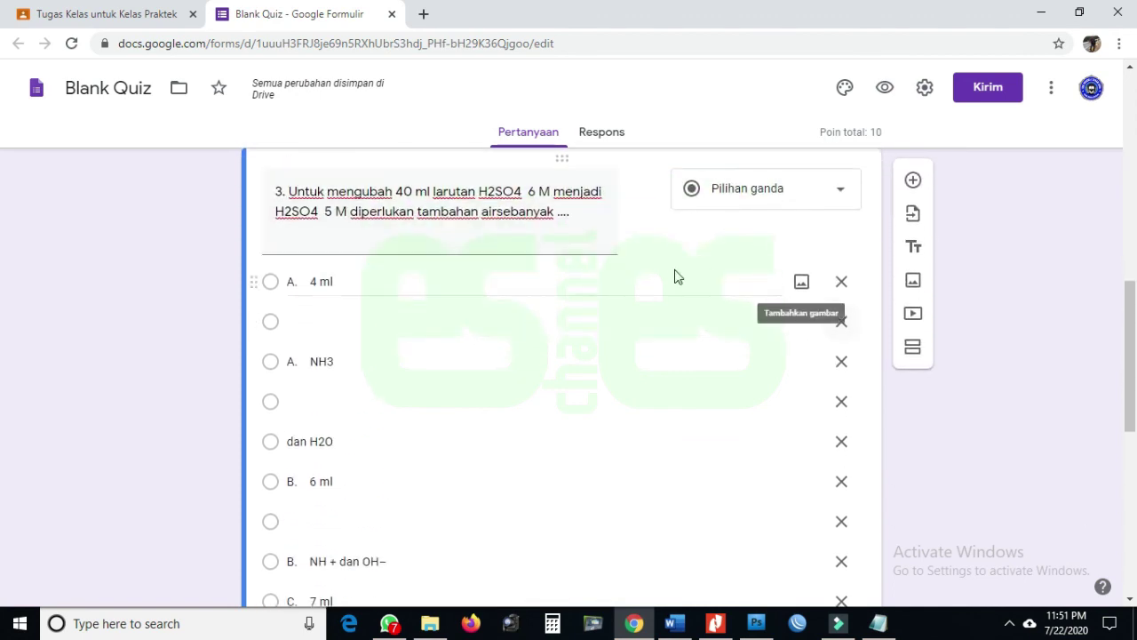
{"action": "left_click", "coordinate": [842, 321]}
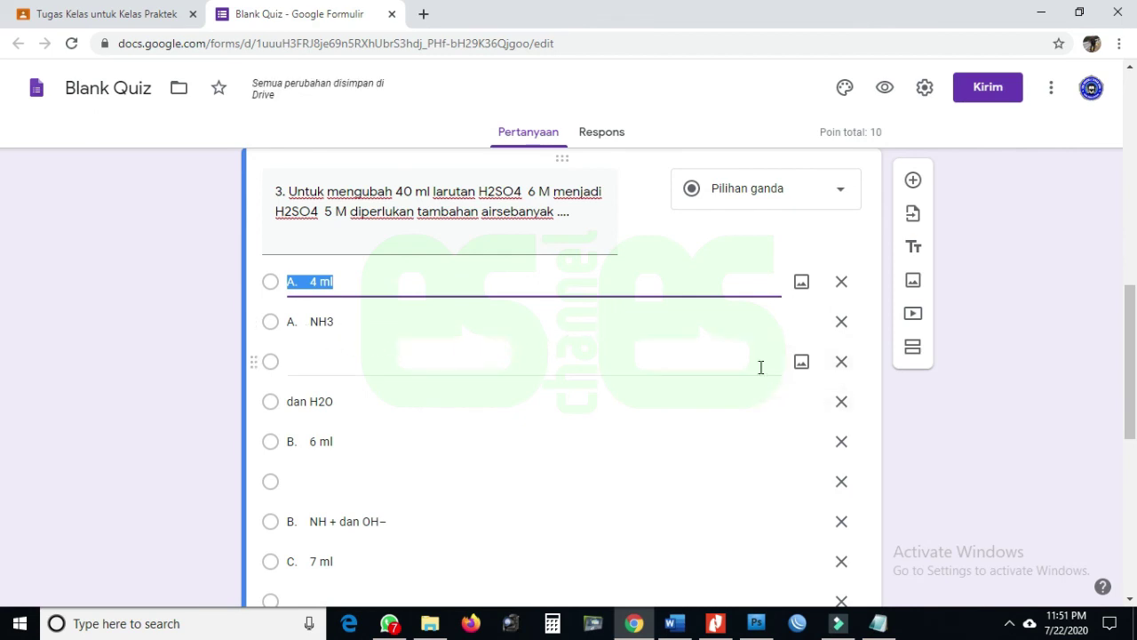
{"action": "left_click", "coordinate": [842, 325]}
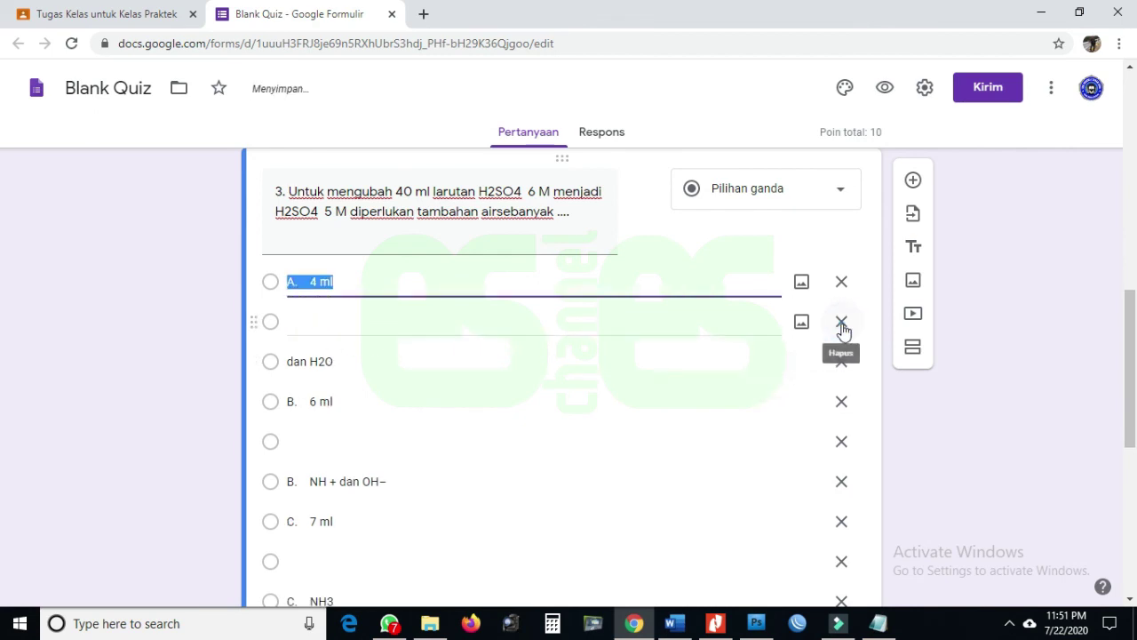
{"action": "left_click", "coordinate": [843, 323]}
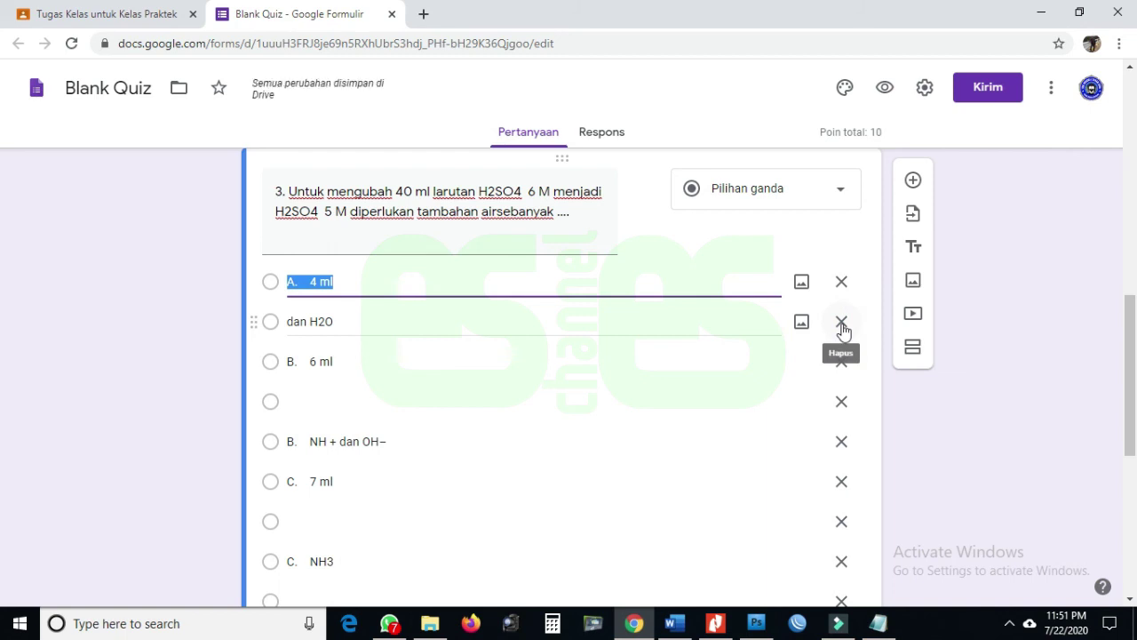
{"action": "left_click", "coordinate": [843, 325]}
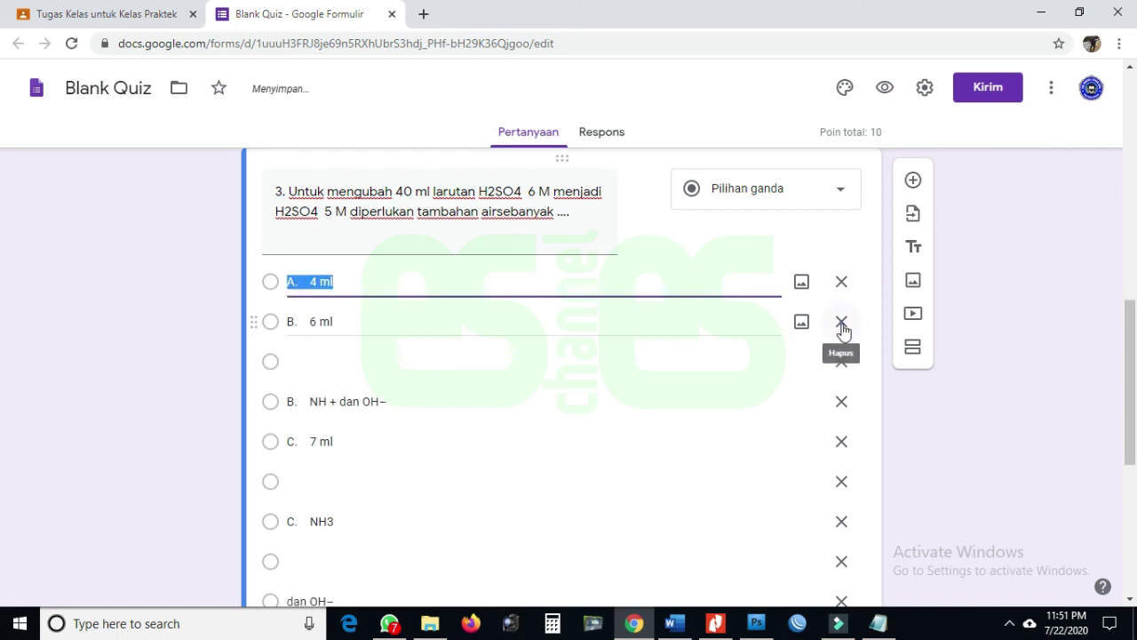
Delete question 3's stray blank, "B. NH + dan OH−", "C. NH3" and "dan OH−" options lying between "B. 6 ml" and "D. 8 ml".
{"action": "left_click", "coordinate": [842, 361]}
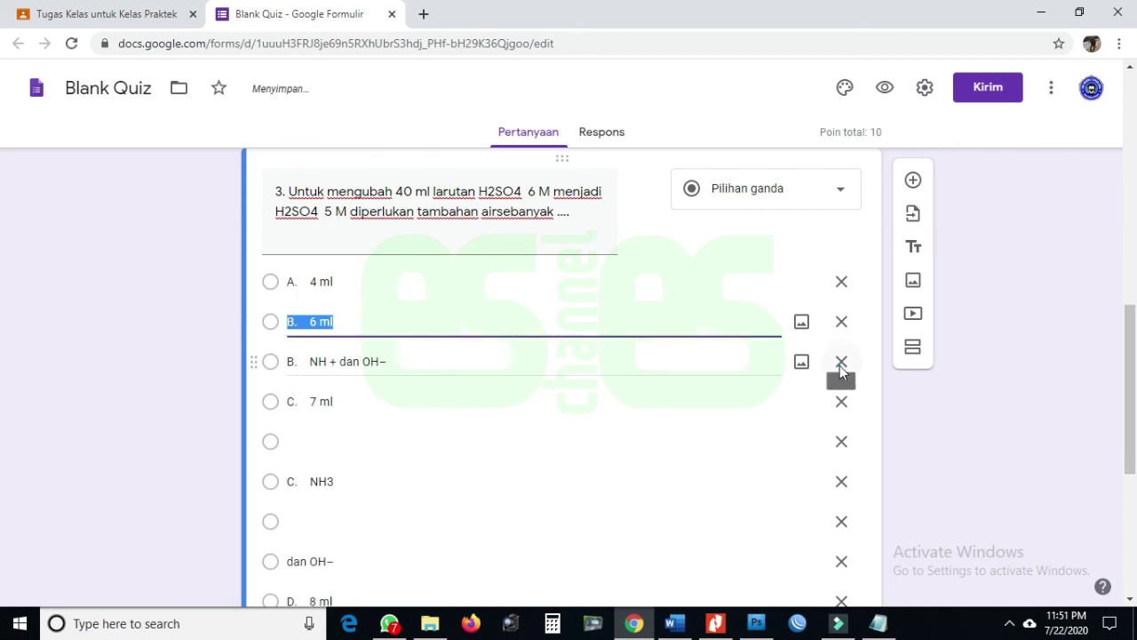
{"action": "left_click", "coordinate": [842, 365]}
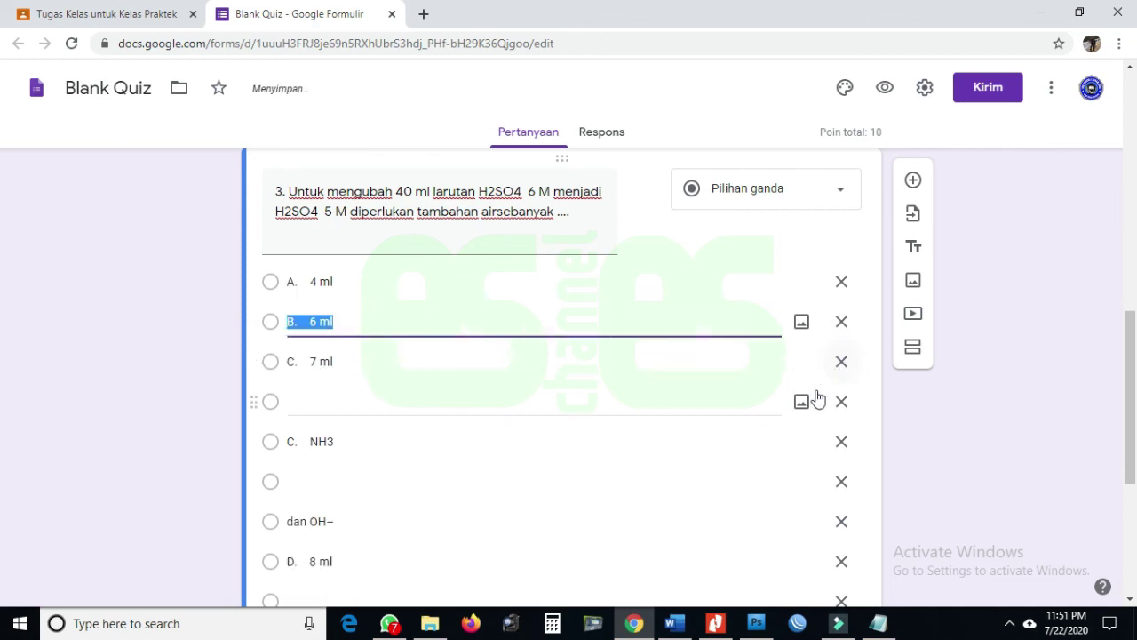
{"action": "left_click", "coordinate": [841, 364]}
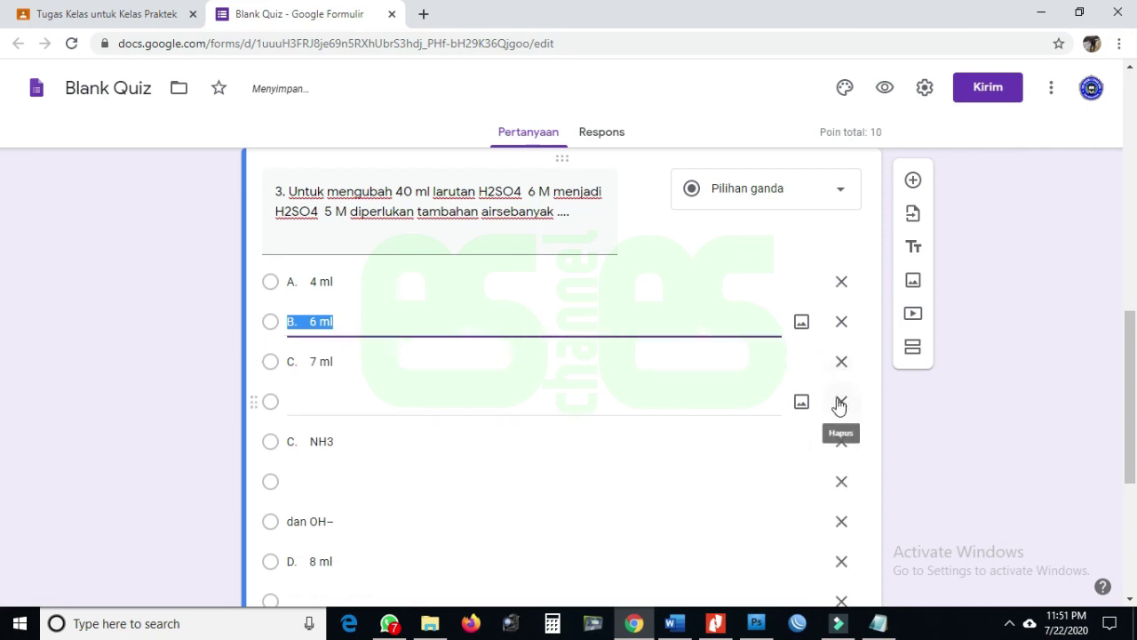
{"action": "left_click", "coordinate": [841, 401]}
{"action": "left_click", "coordinate": [840, 403]}
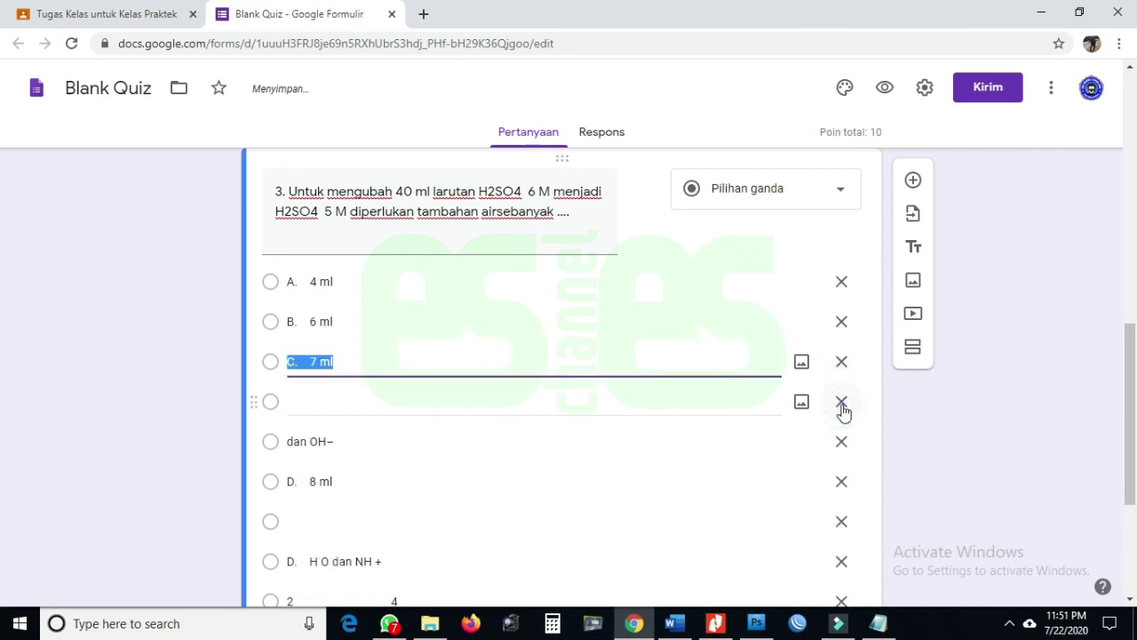
{"action": "left_click", "coordinate": [842, 401]}
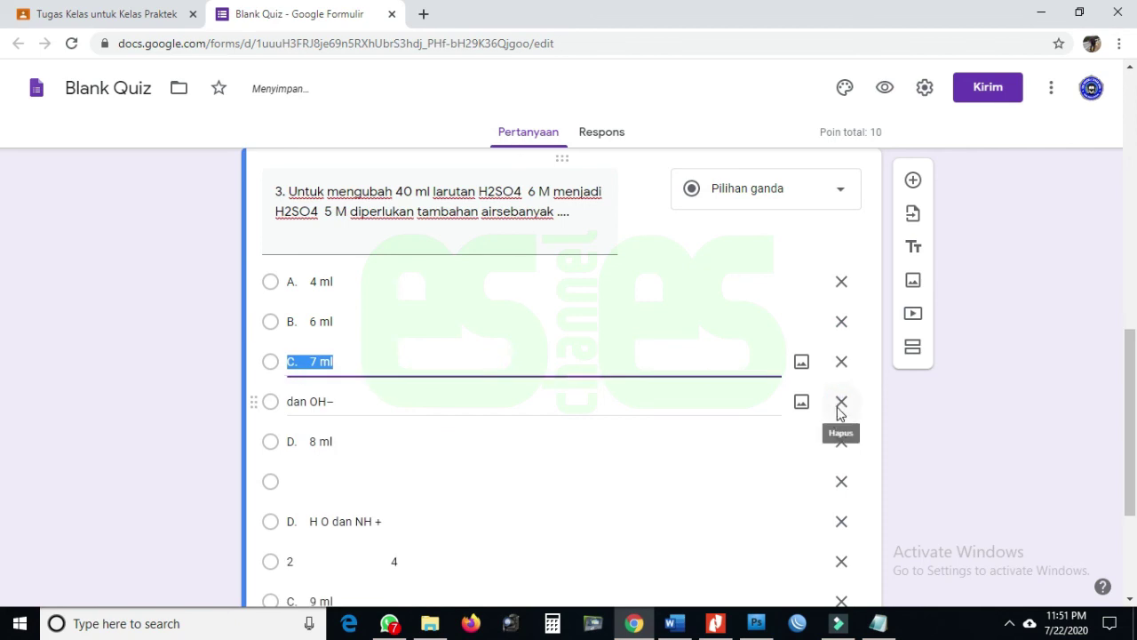
{"action": "left_click", "coordinate": [841, 404]}
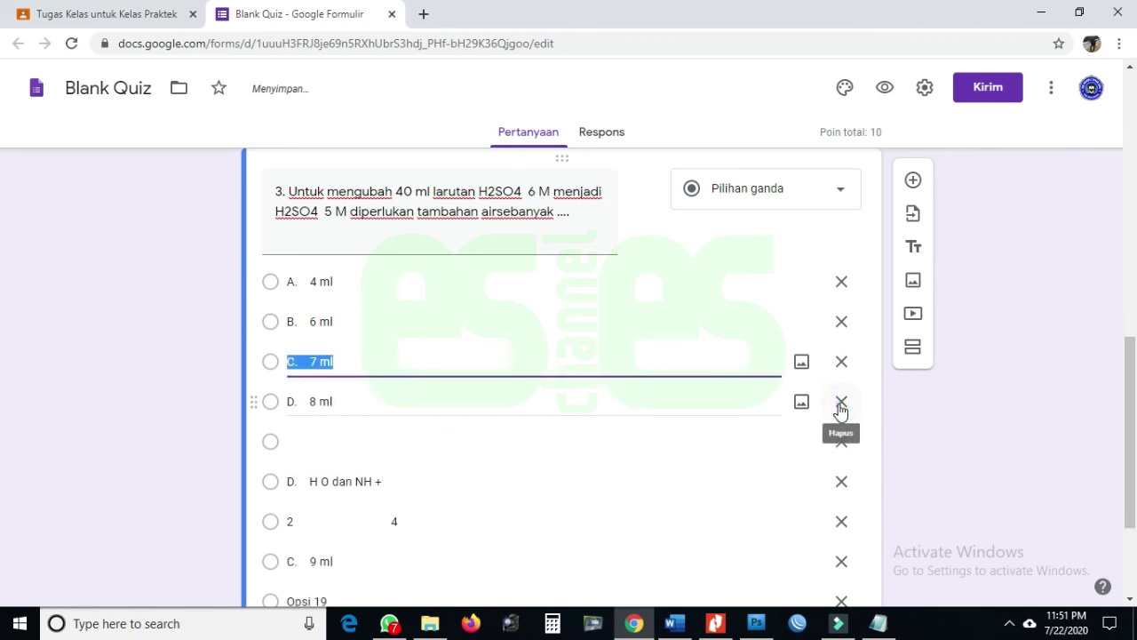
Delete the stray options around "9 ml" in question 3: the blank one, "D. H O dan NH +", "2 4" and "Opsi 19".
{"action": "left_click", "coordinate": [840, 439]}
{"action": "left_click", "coordinate": [841, 444]}
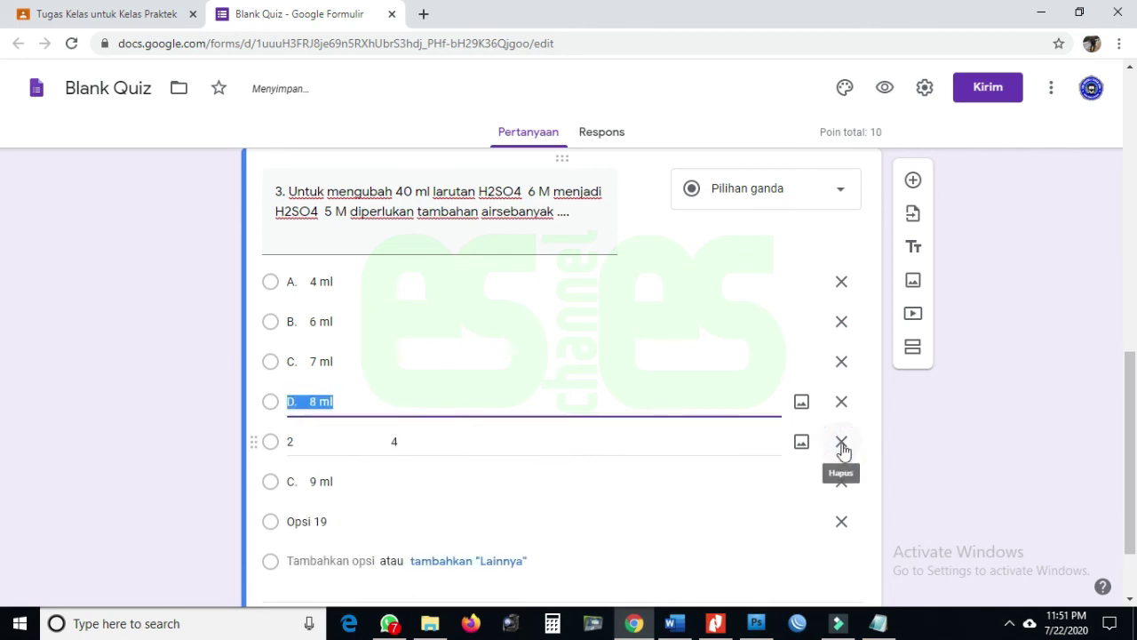
{"action": "left_click", "coordinate": [842, 444]}
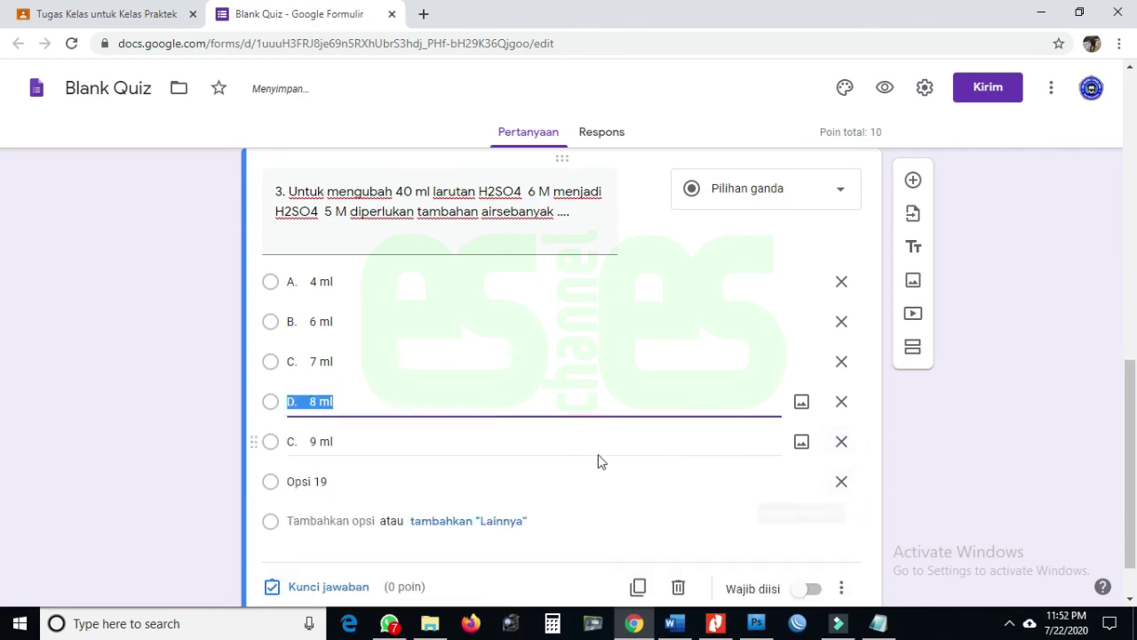
{"action": "scroll", "coordinate": [599, 460], "scroll_direction": "down", "scroll_amount": 1}
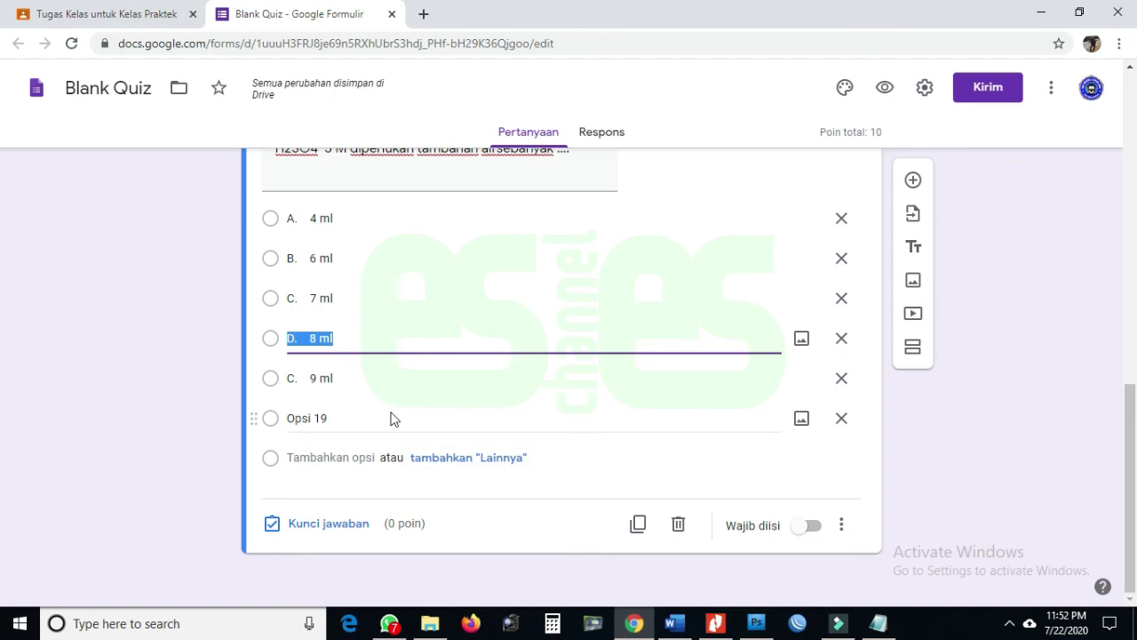
{"action": "left_click", "coordinate": [842, 418]}
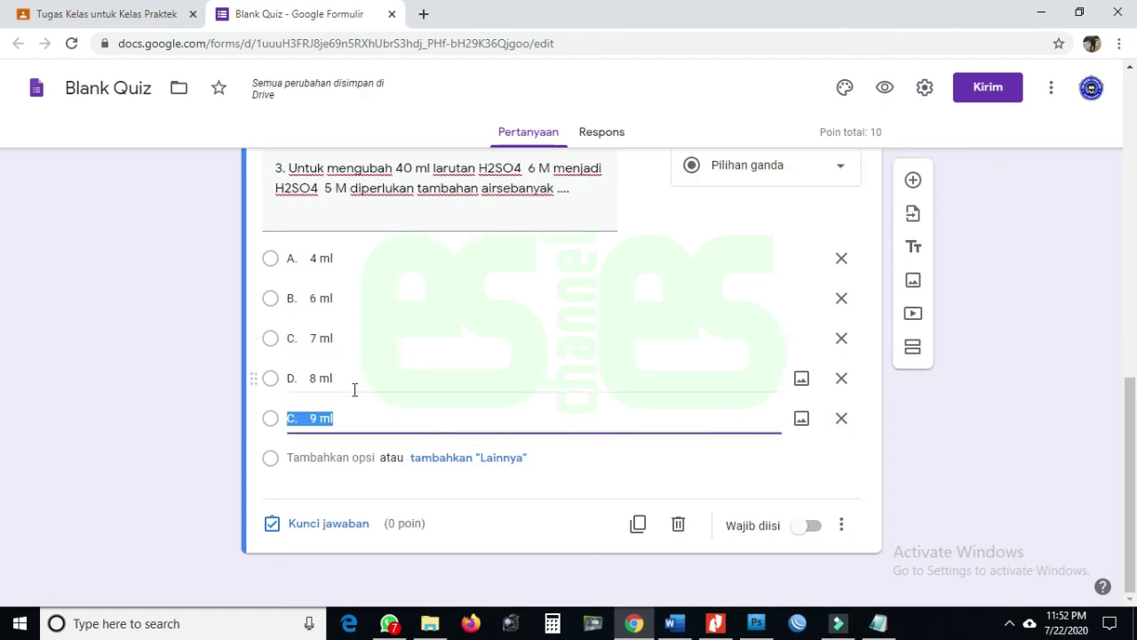
Change the letter of question 3's "9 ml" option to E.
{"action": "left_click", "coordinate": [293, 423]}
{"action": "key", "text": "BackSpace"}
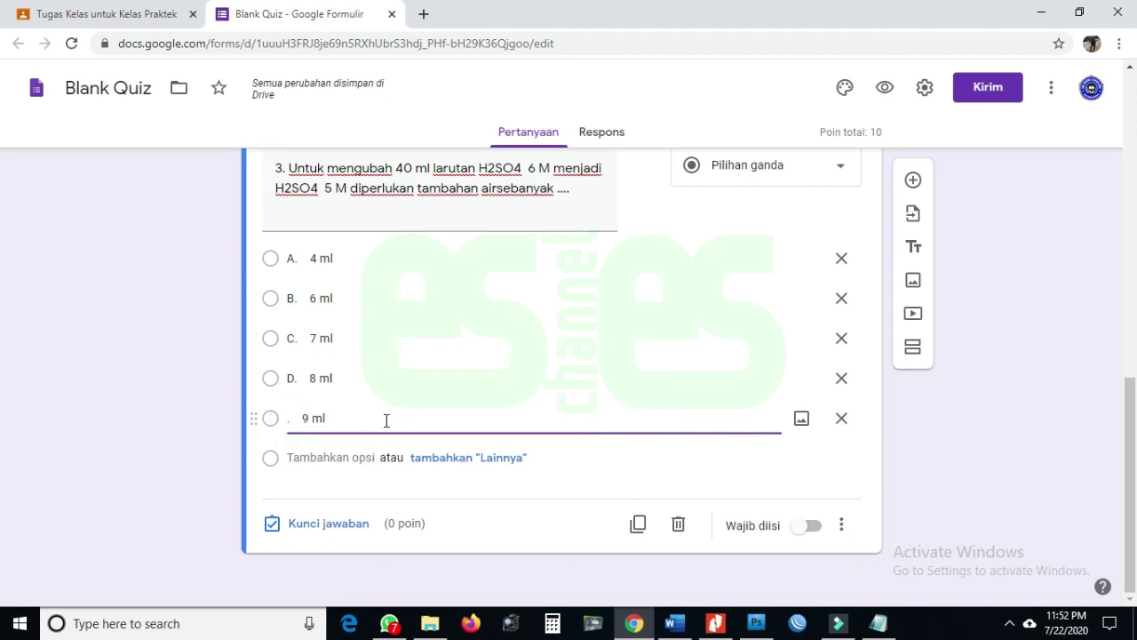
{"action": "type", "text": "E"}
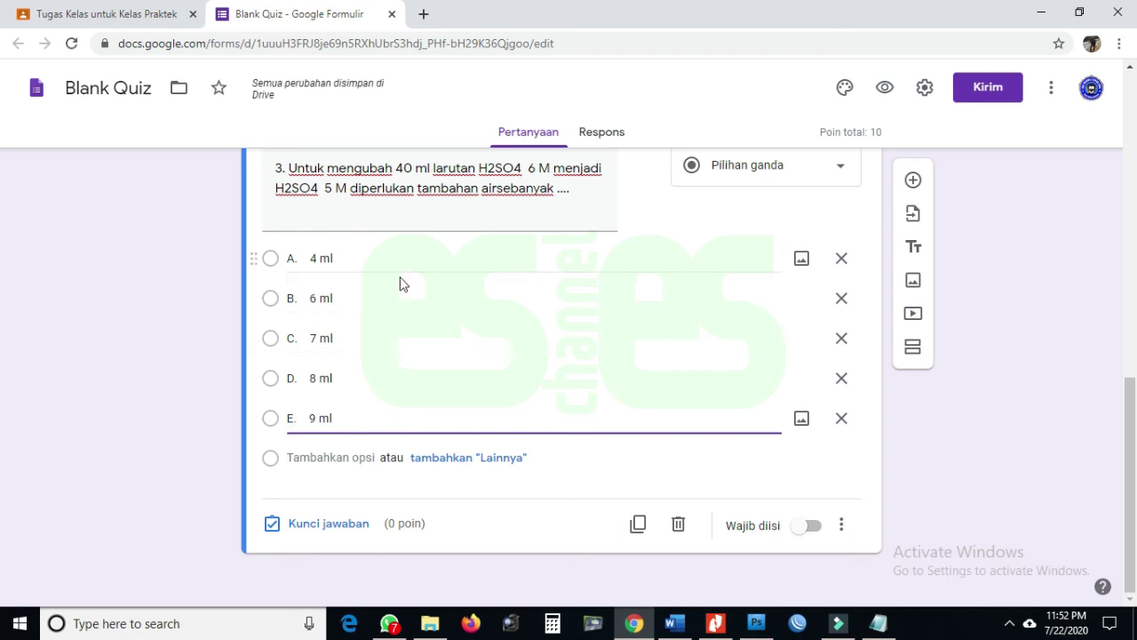
Set "D. 8 ml" as question 3's correct answer, worth 5 points, and finish the answer key.
{"action": "left_click", "coordinate": [331, 523]}
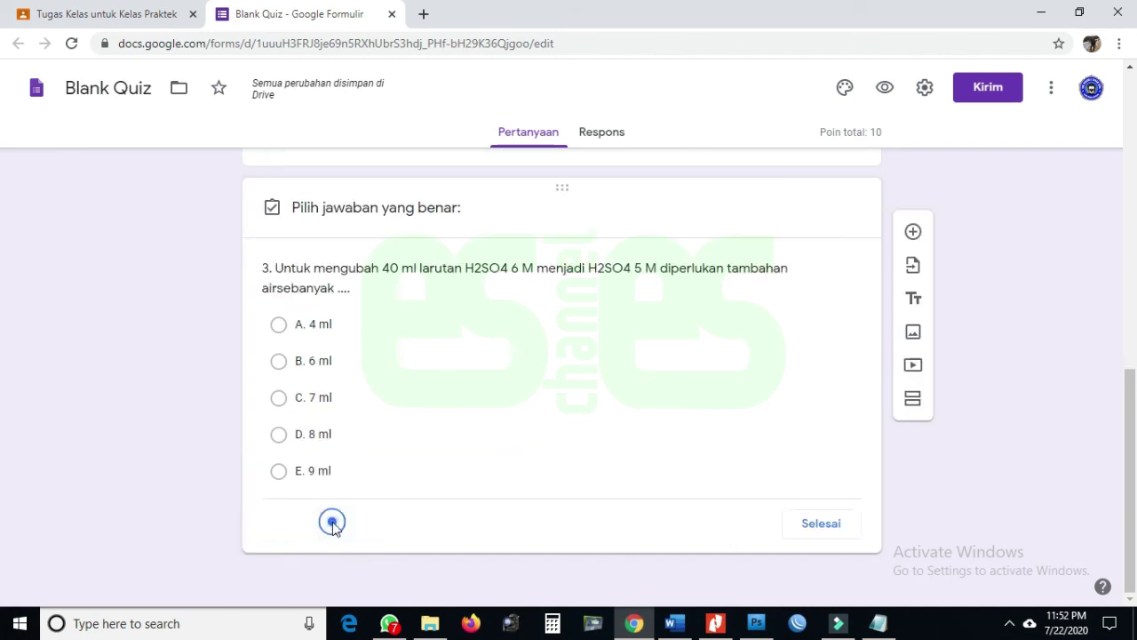
{"action": "left_click", "coordinate": [279, 437]}
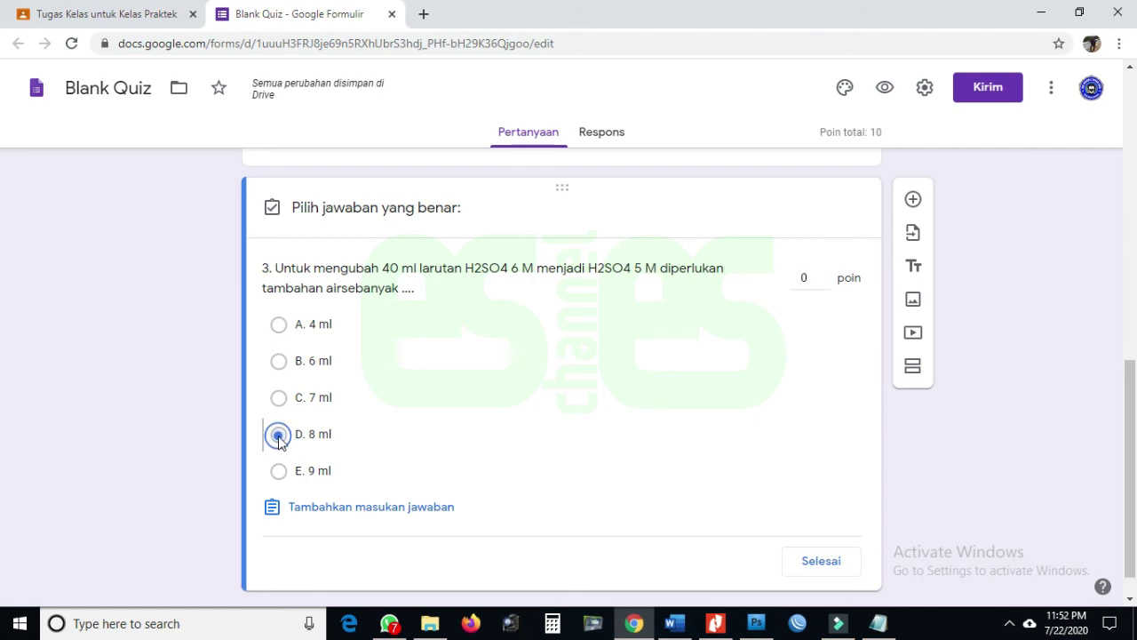
{"action": "left_click", "coordinate": [808, 277]}
{"action": "type", "text": "5"}
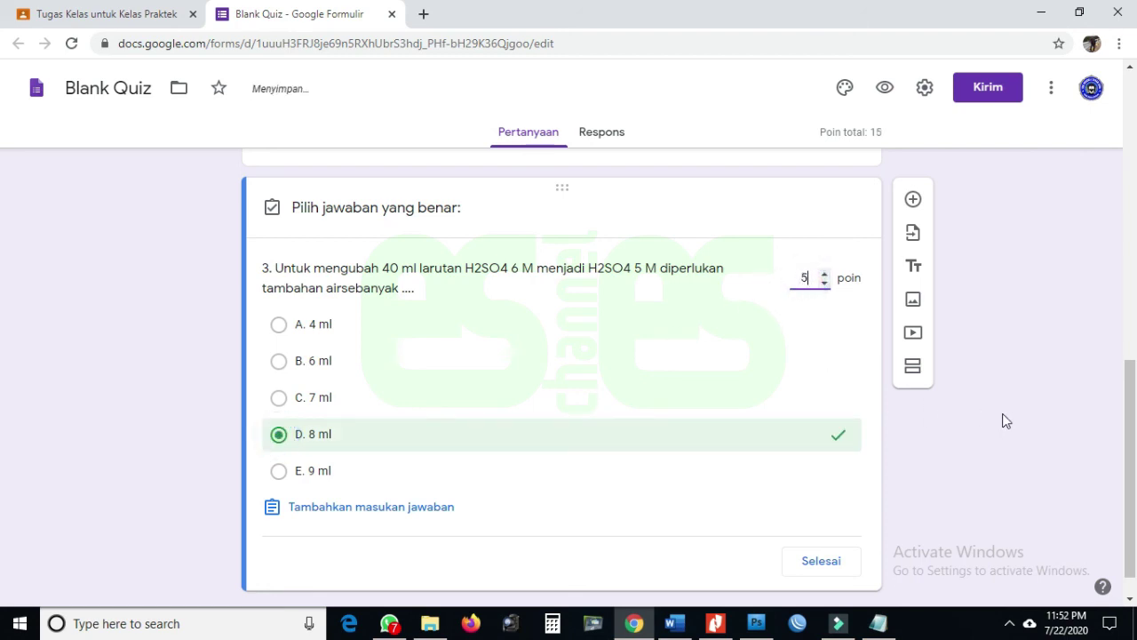
{"action": "scroll", "coordinate": [1003, 413], "scroll_direction": "down", "scroll_amount": 1}
{"action": "left_click", "coordinate": [818, 530]}
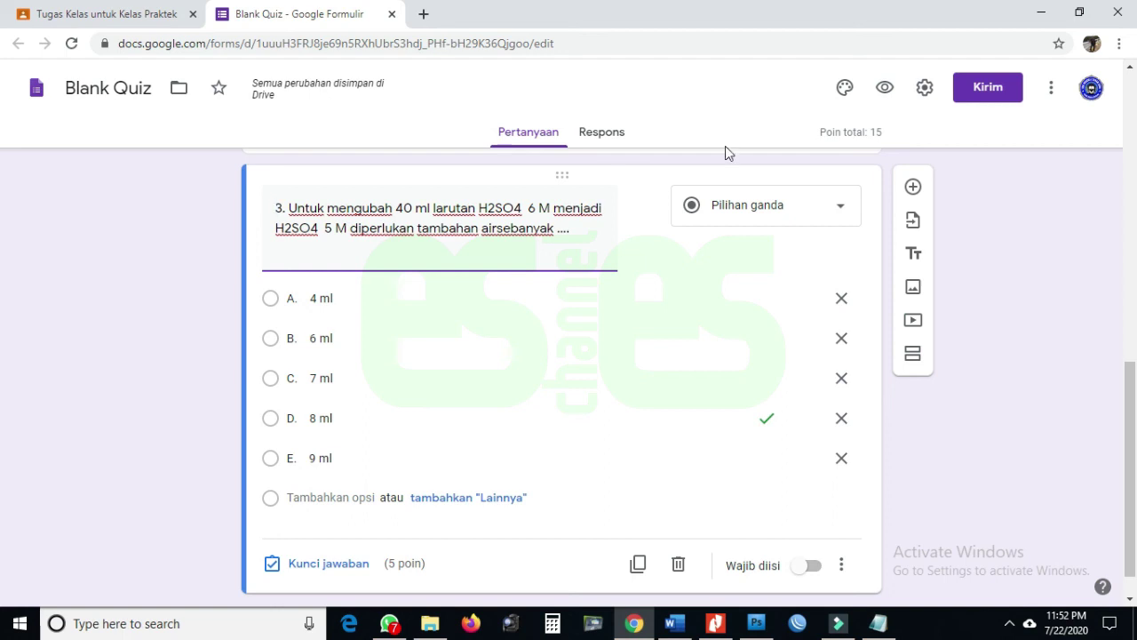
Switch to Google Classroom, reload the class page and open the form attached to the draft "Soal Ulangan KD.3.2 Konsentrasi Larutan".
{"action": "left_click", "coordinate": [100, 20]}
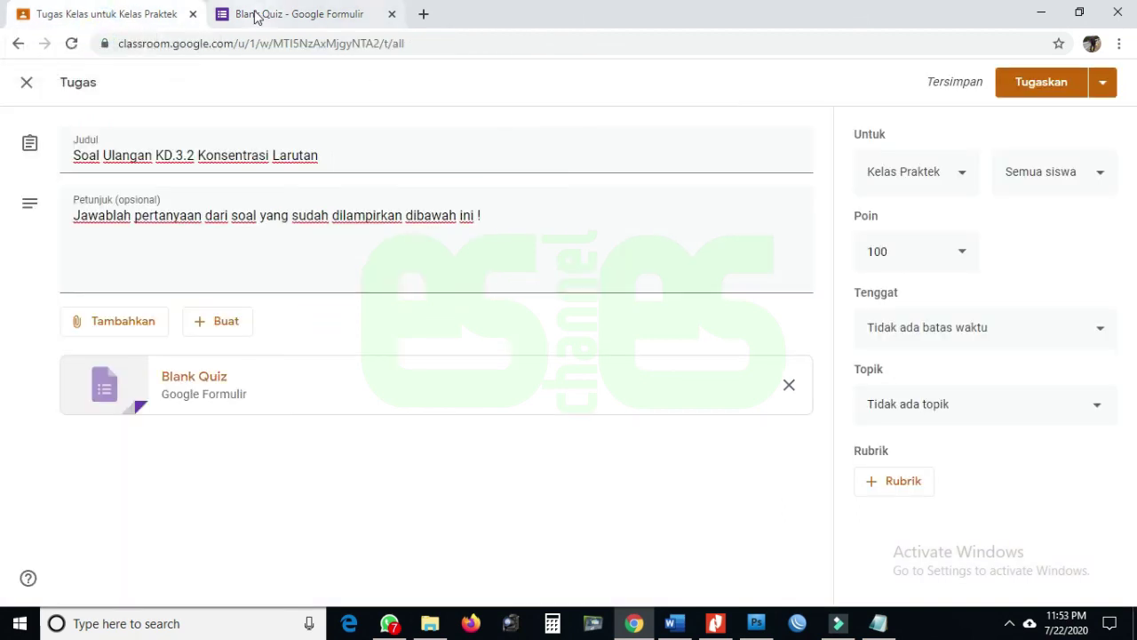
{"action": "left_click", "coordinate": [256, 16]}
{"action": "left_click", "coordinate": [122, 20]}
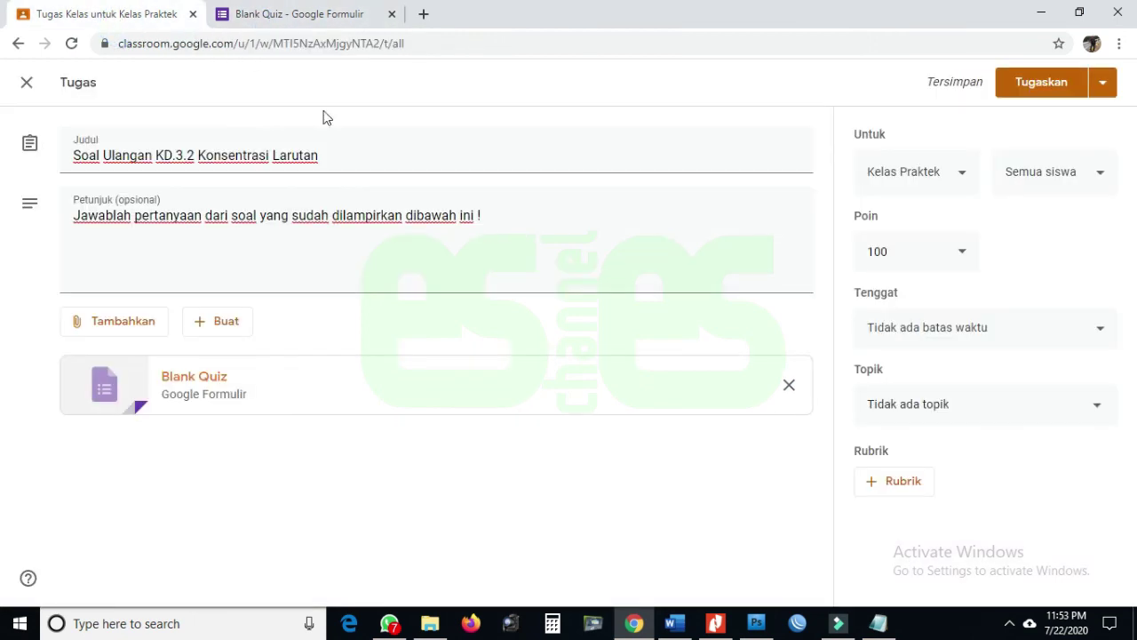
{"action": "left_click", "coordinate": [71, 44]}
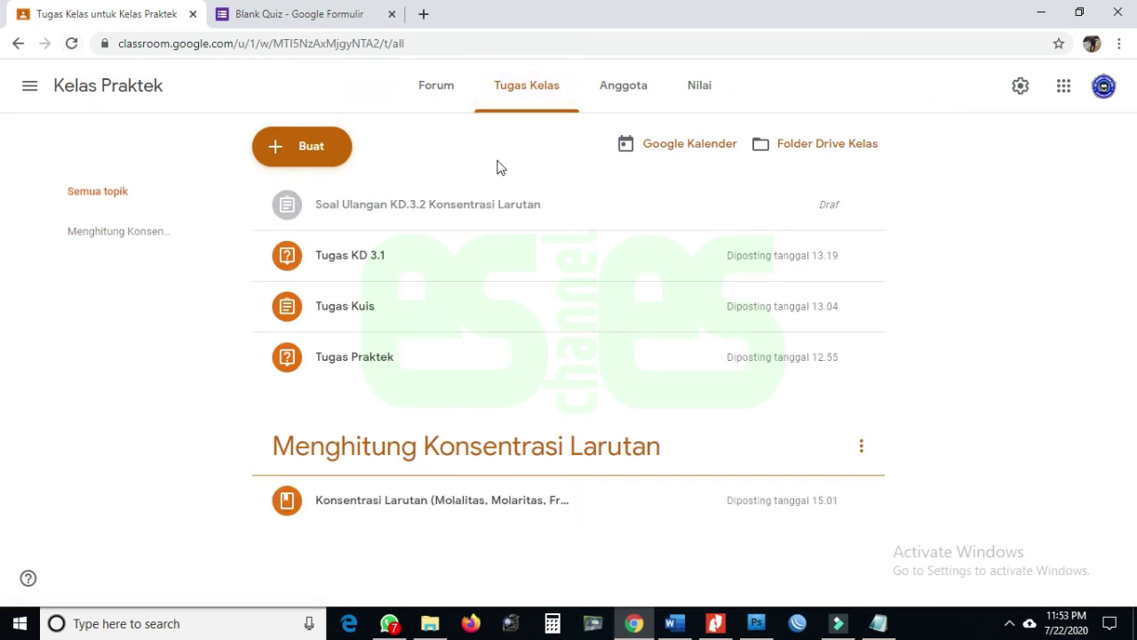
{"action": "left_click", "coordinate": [448, 212]}
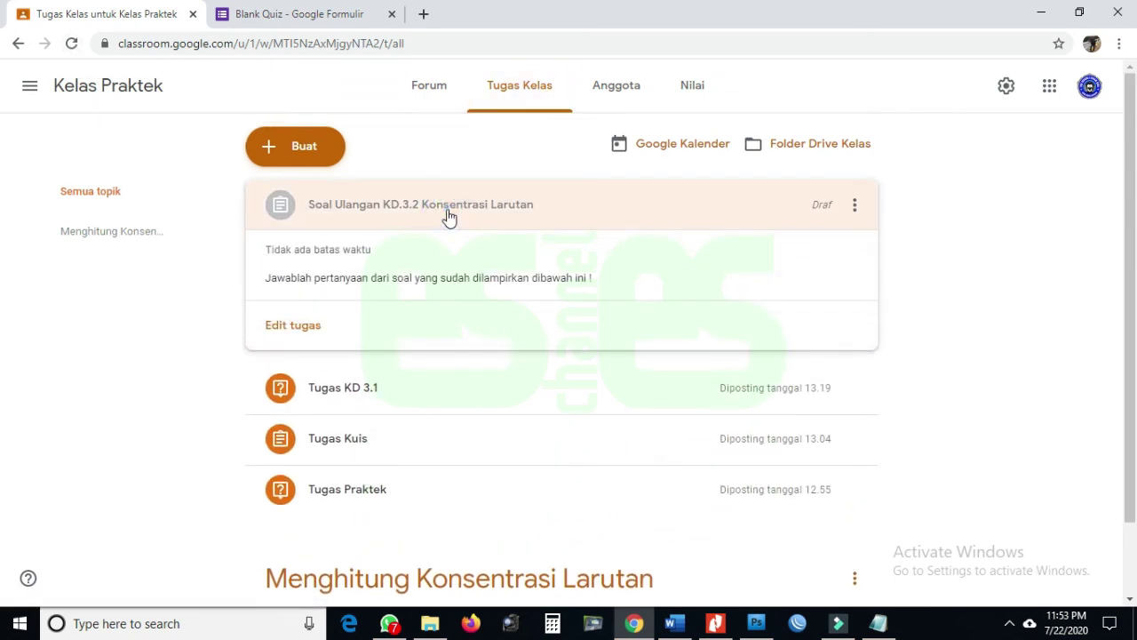
{"action": "left_click", "coordinate": [302, 330]}
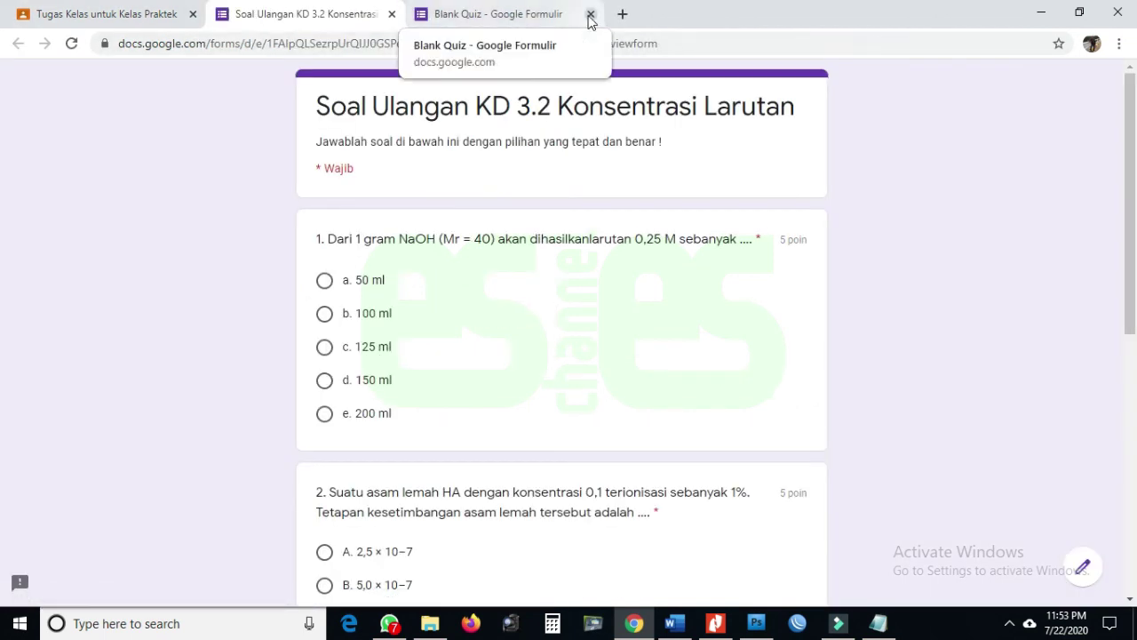
Close the old Blank Quiz editor, reopen the attached form for editing and review its three questions before closing it.
{"action": "left_click", "coordinate": [590, 15]}
{"action": "left_click", "coordinate": [1084, 573]}
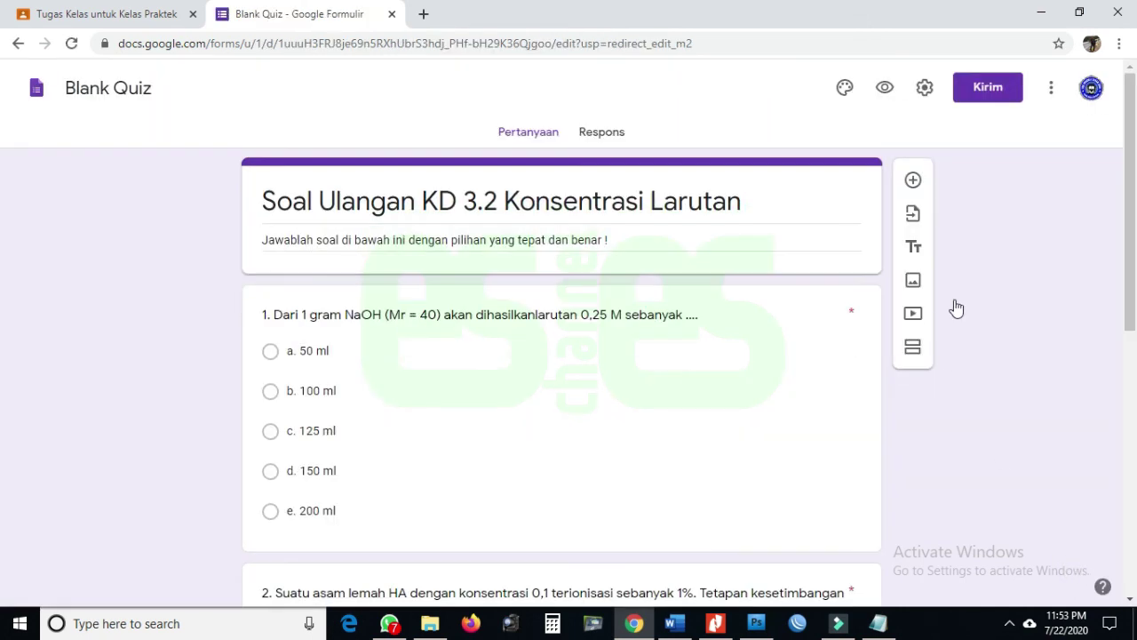
{"action": "scroll", "coordinate": [994, 292], "scroll_direction": "down", "scroll_amount": 4}
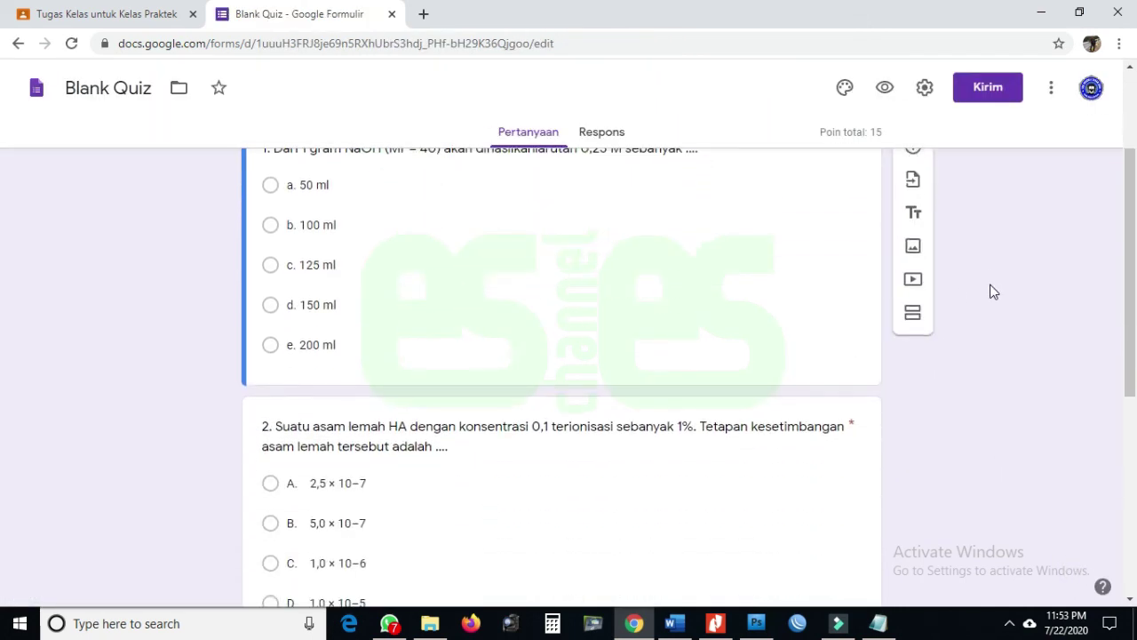
{"action": "scroll", "coordinate": [993, 292], "scroll_direction": "down", "scroll_amount": 3}
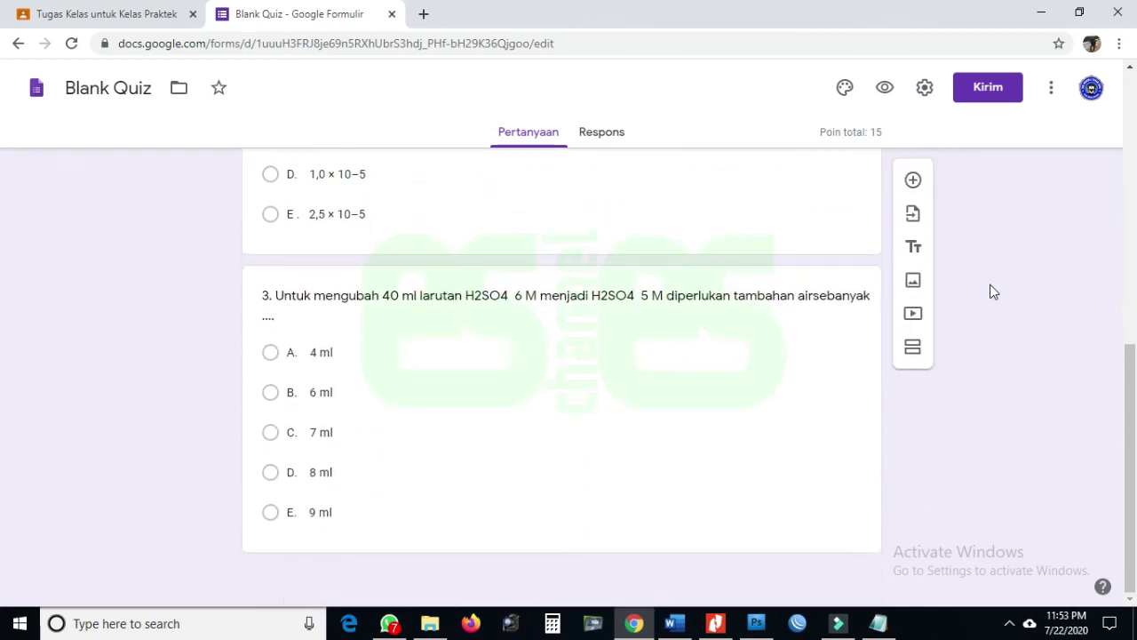
{"action": "scroll", "coordinate": [994, 291], "scroll_direction": "up", "scroll_amount": 3}
{"action": "scroll", "coordinate": [993, 292], "scroll_direction": "up", "scroll_amount": 3}
{"action": "scroll", "coordinate": [994, 291], "scroll_direction": "down", "scroll_amount": 6}
{"action": "scroll", "coordinate": [1057, 404], "scroll_direction": "up", "scroll_amount": 8}
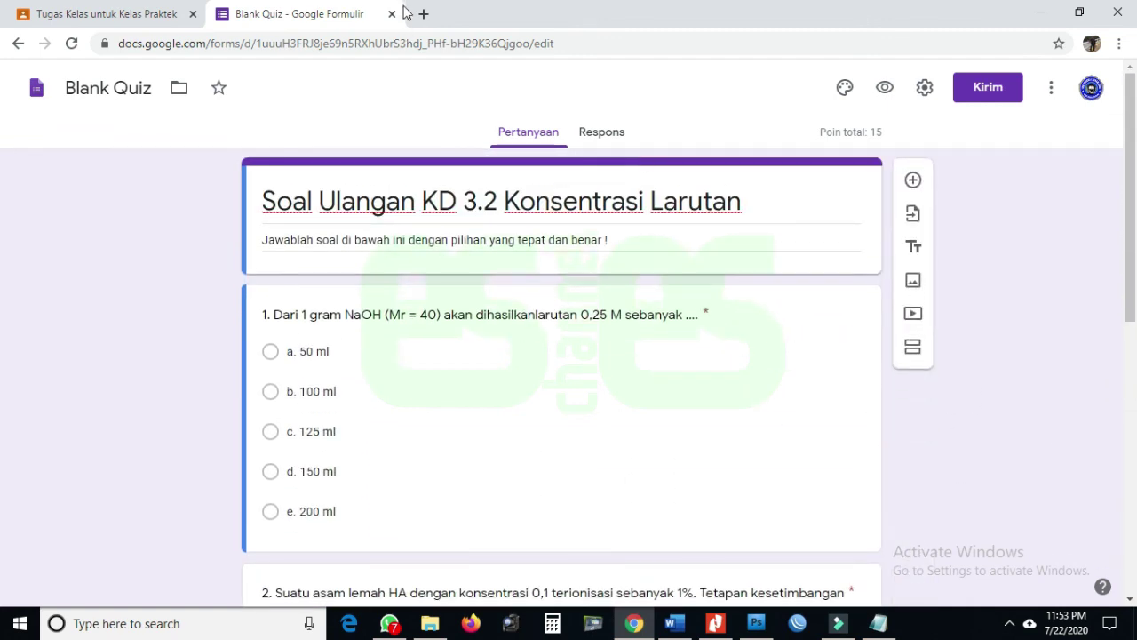
{"action": "left_click", "coordinate": [391, 13]}
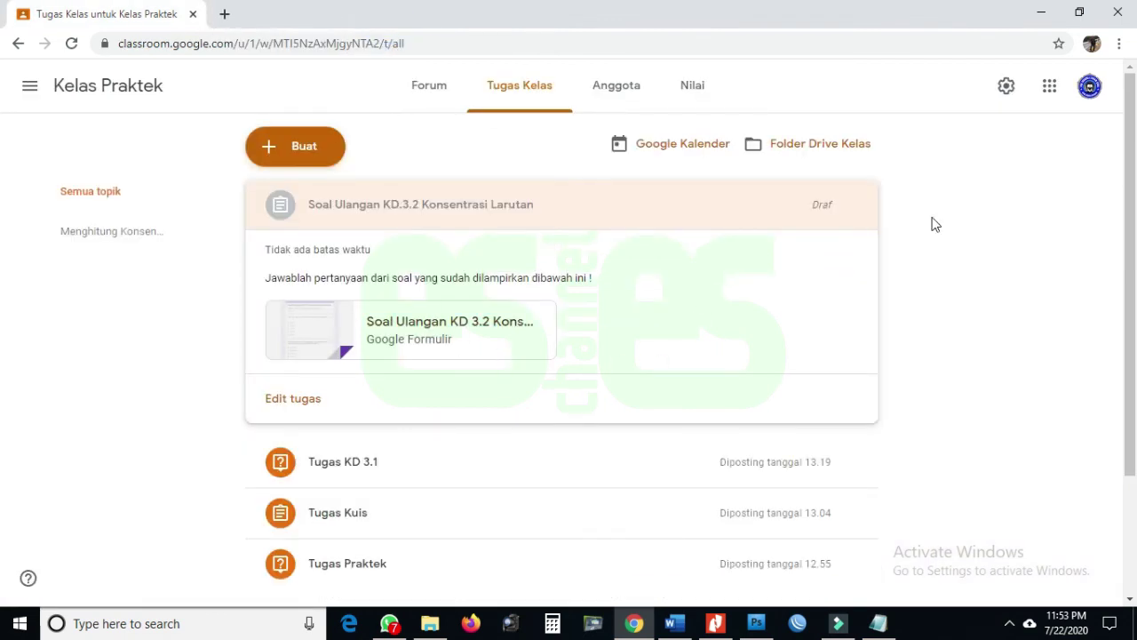
Open the draft assignment "Soal Ulangan KD.3.2 Konsentrasi Larutan" for editing and view its publishing options.
{"action": "left_click", "coordinate": [503, 210]}
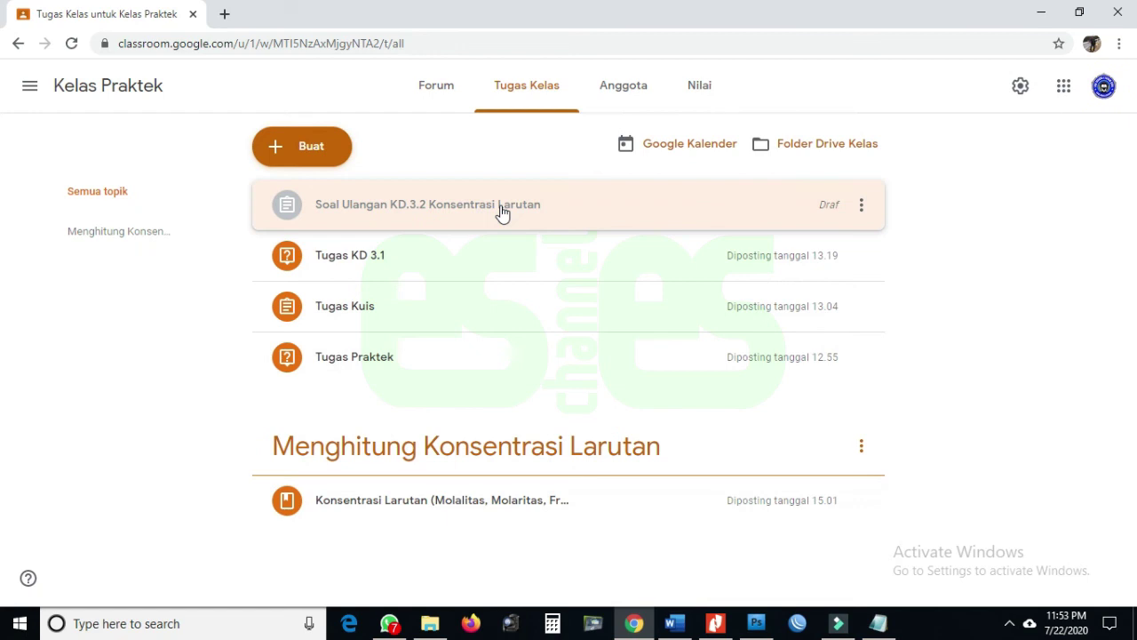
{"action": "left_click", "coordinate": [500, 209]}
{"action": "left_click", "coordinate": [855, 209]}
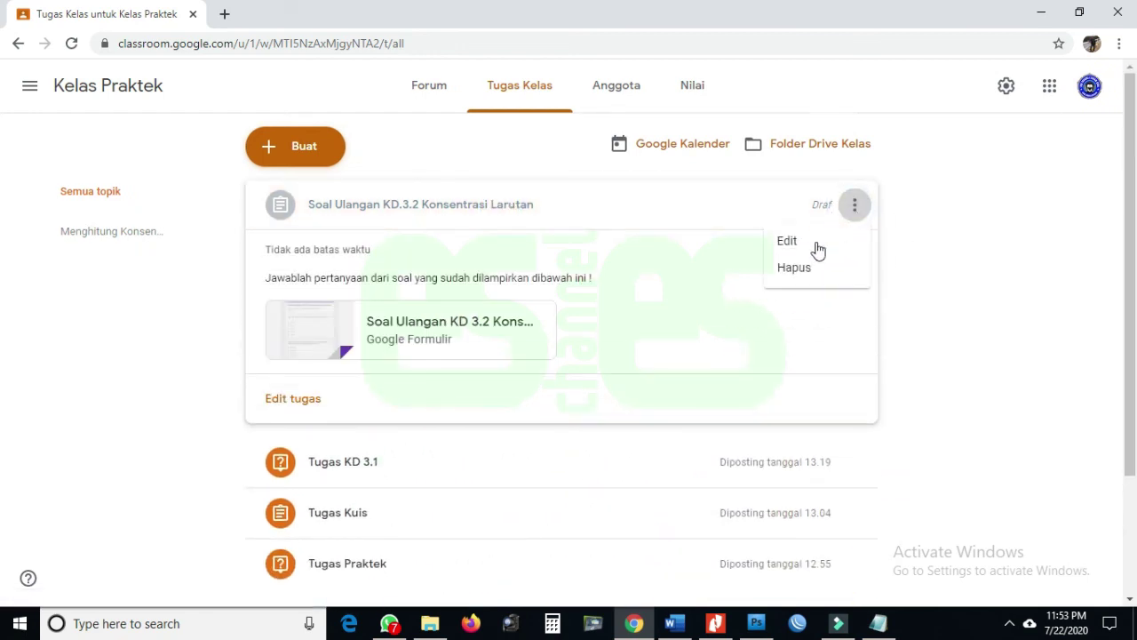
{"action": "left_click", "coordinate": [796, 248]}
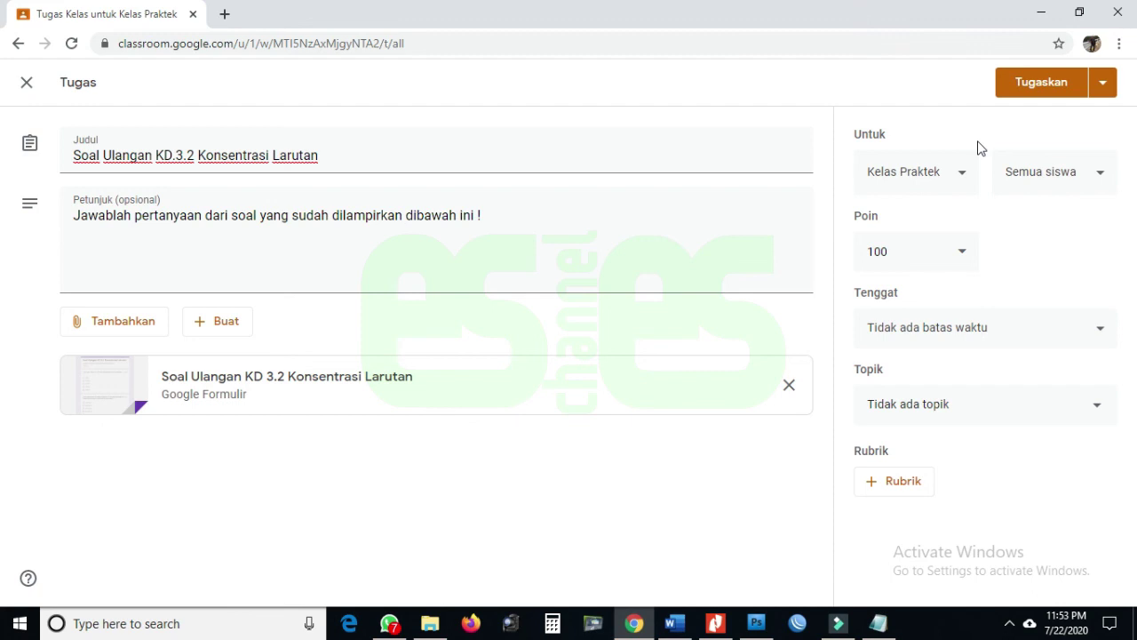
{"action": "left_click", "coordinate": [1103, 85]}
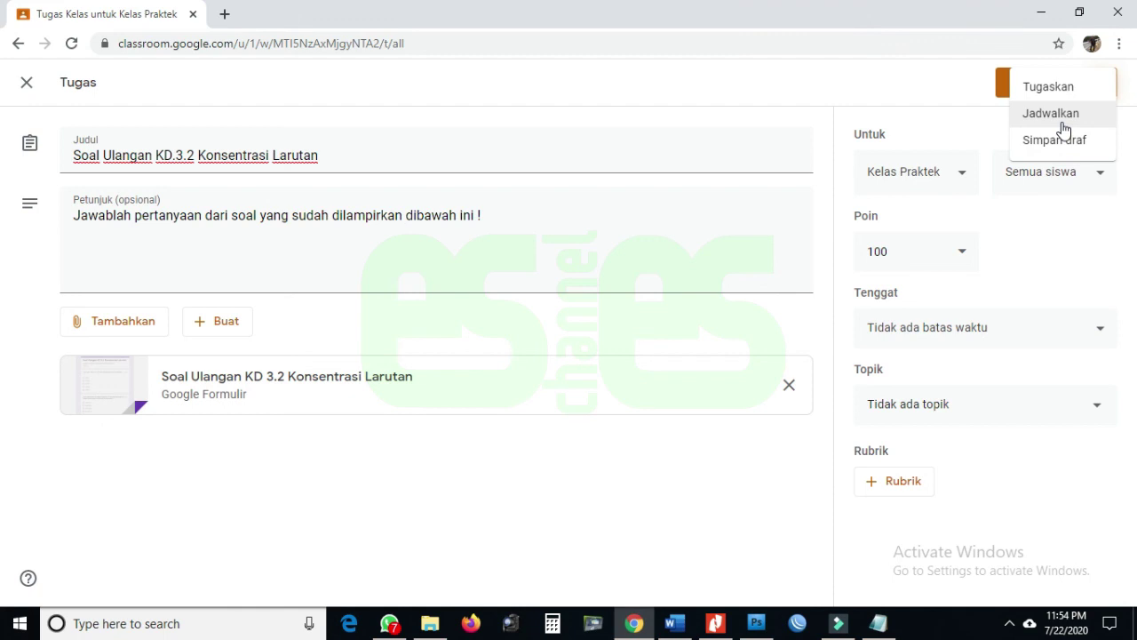
{"action": "left_click", "coordinate": [939, 99]}
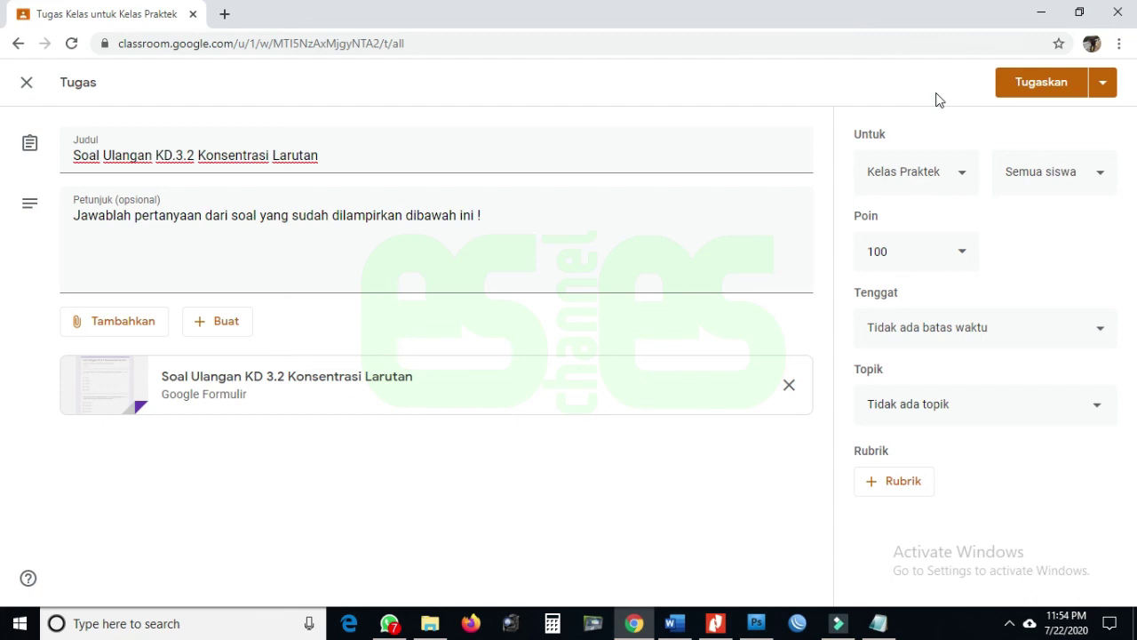
Add KELAS XII MIPA 1 and KELAS XI MIPA 2 as extra recipient classes, and remove both again.
{"action": "left_click", "coordinate": [966, 181]}
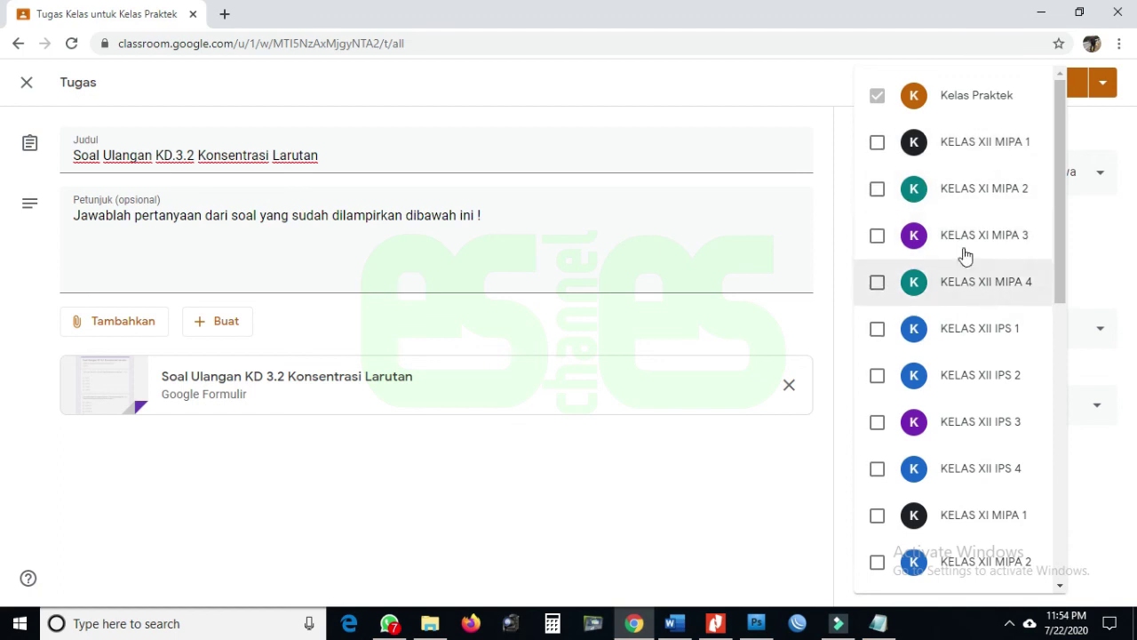
{"action": "left_click", "coordinate": [877, 142]}
{"action": "left_click", "coordinate": [877, 190]}
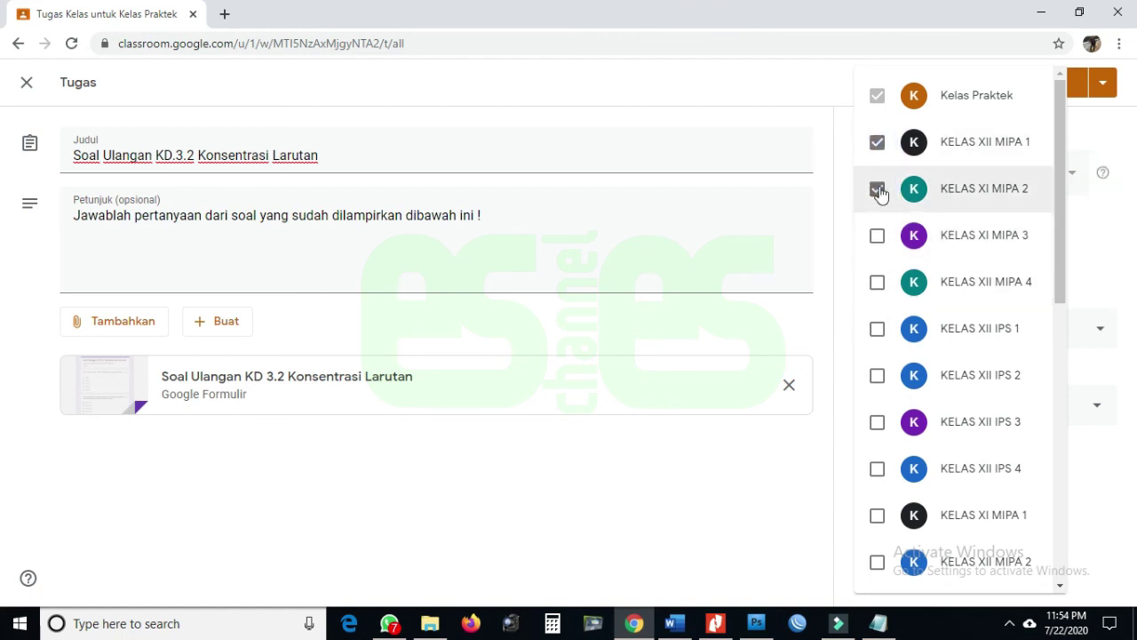
{"action": "left_click", "coordinate": [878, 190]}
{"action": "left_click", "coordinate": [877, 142]}
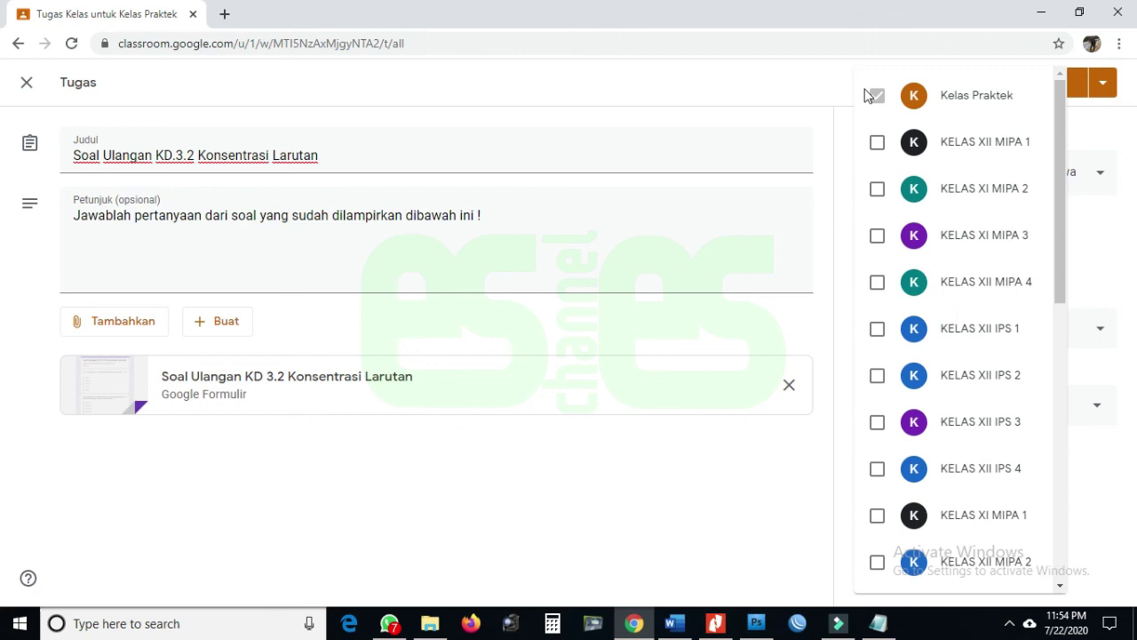
{"action": "left_click", "coordinate": [818, 89]}
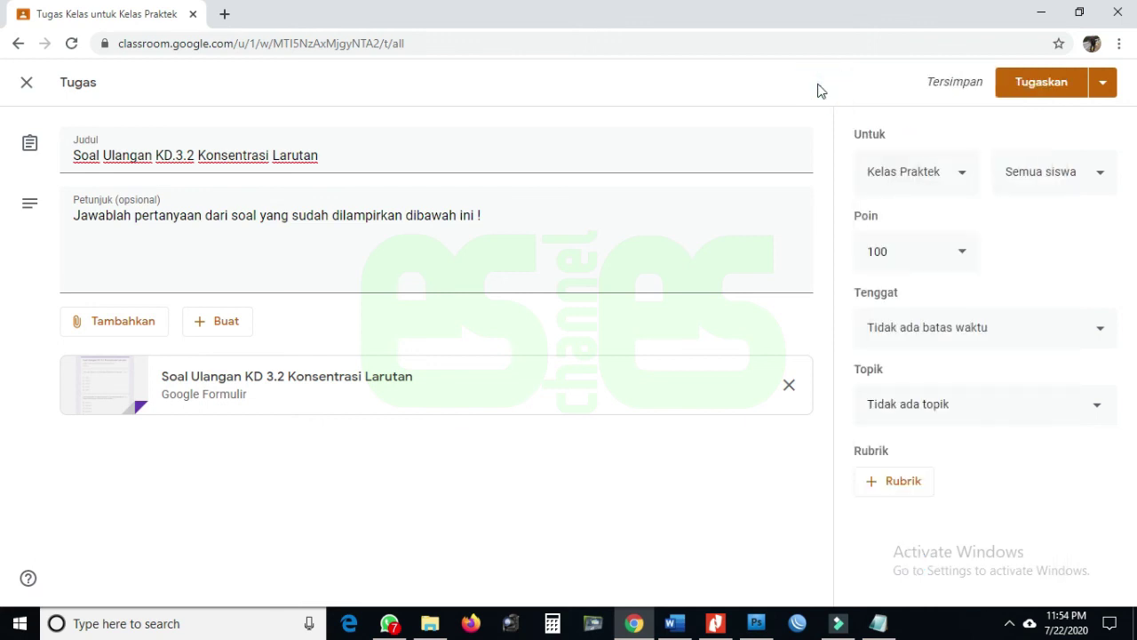
{"action": "left_click", "coordinate": [1101, 84]}
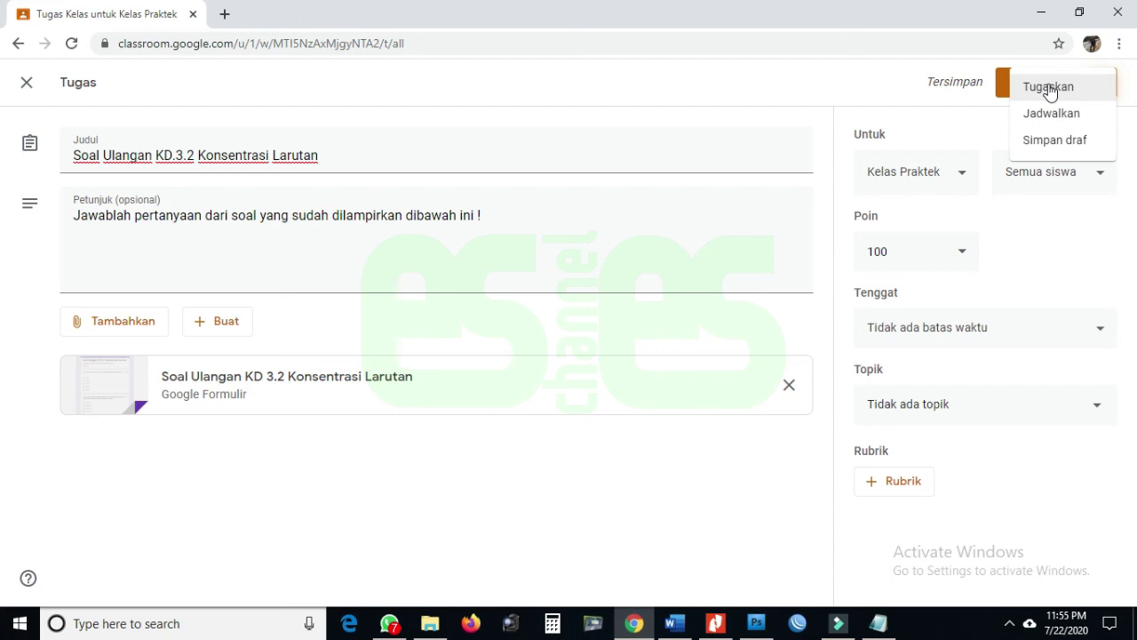
{"action": "left_click", "coordinate": [878, 82]}
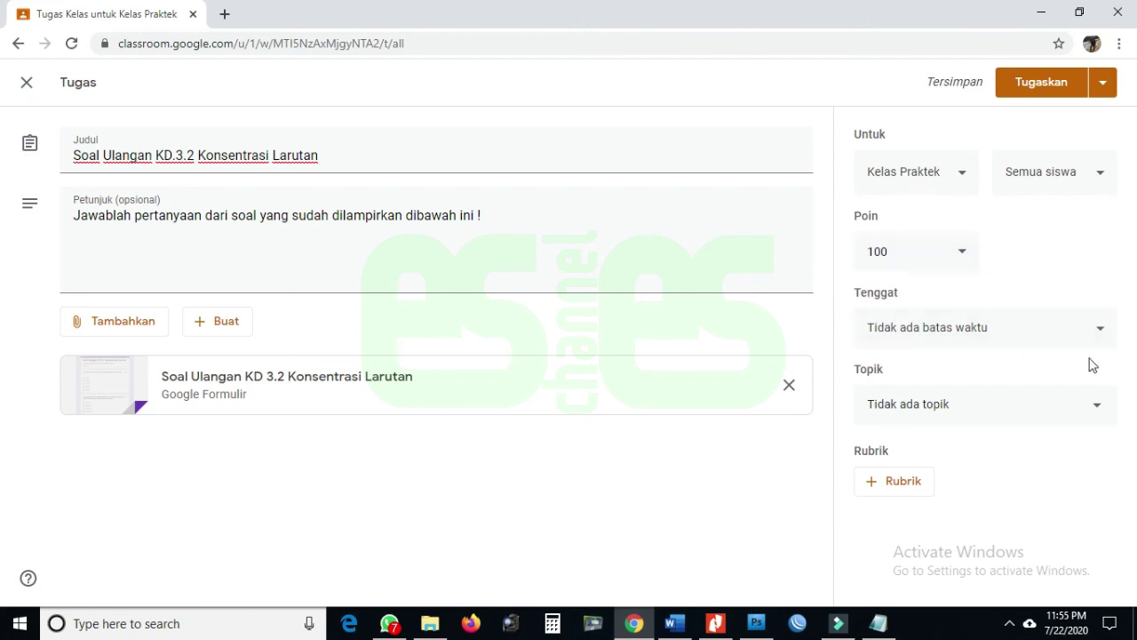
Set the assignment's due date to 23 Jul 2020 at 10.00.
{"action": "left_click", "coordinate": [1099, 330]}
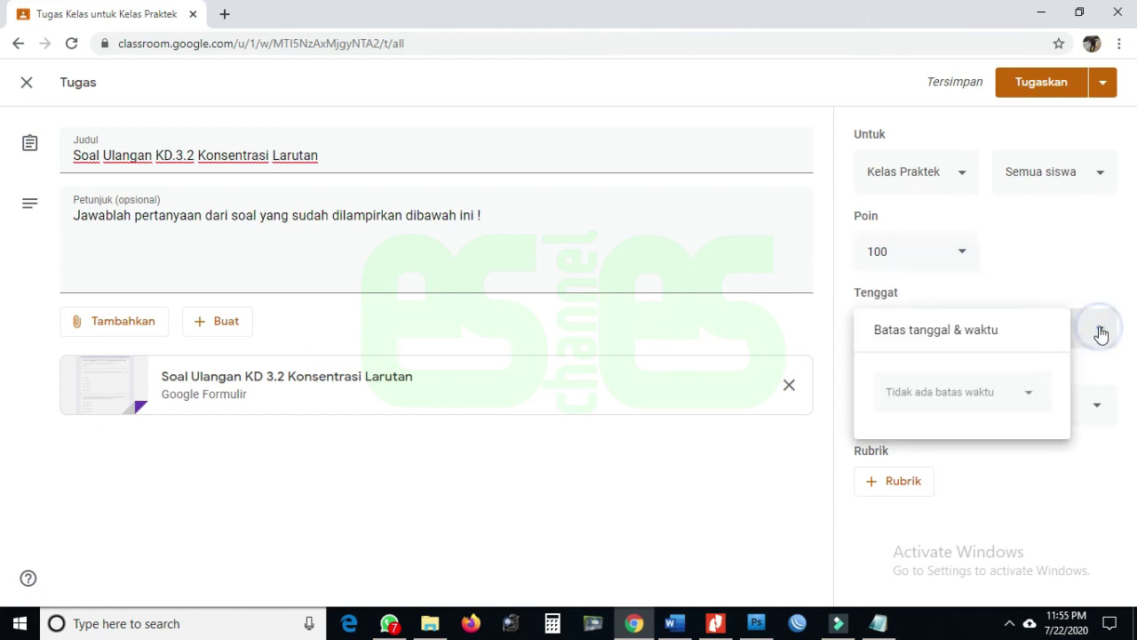
{"action": "left_click", "coordinate": [956, 391]}
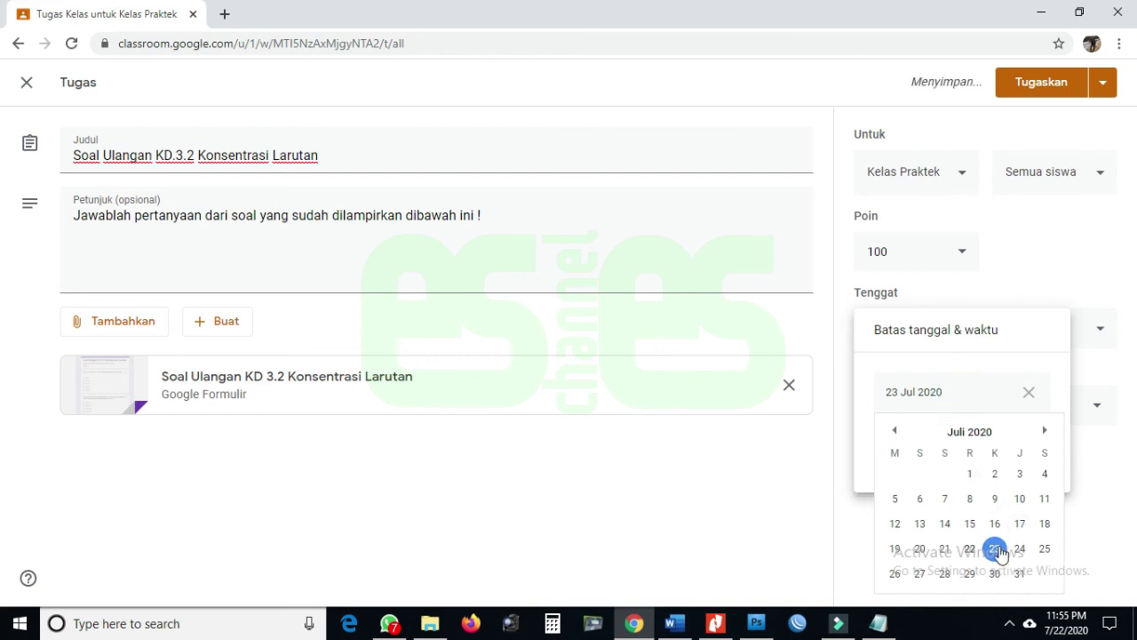
{"action": "left_click", "coordinate": [997, 549]}
{"action": "left_click", "coordinate": [942, 447]}
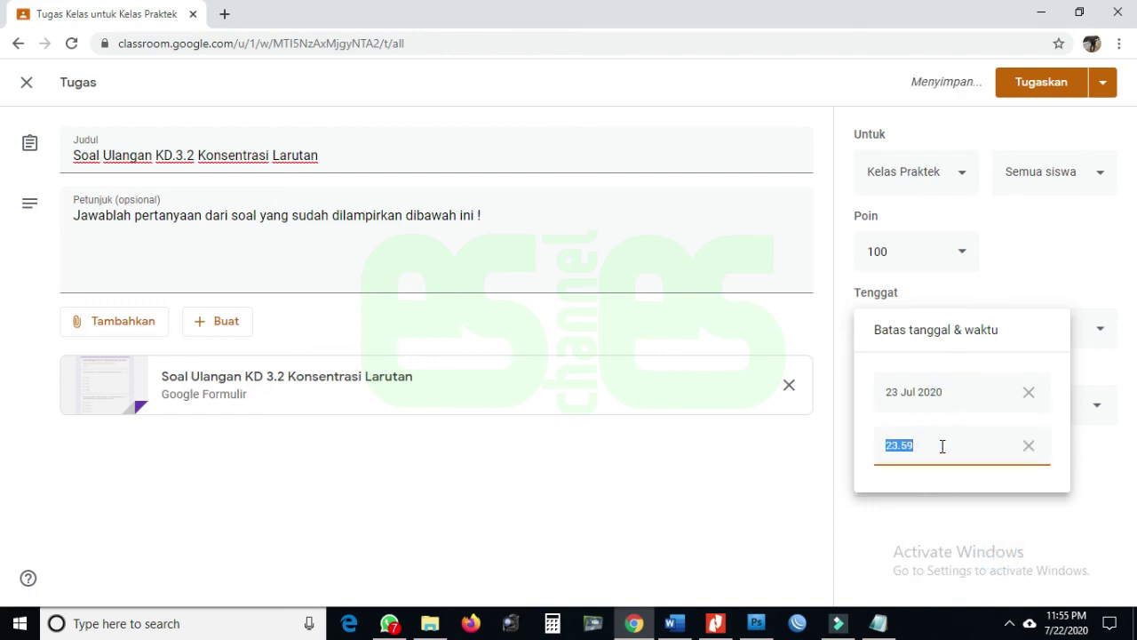
{"action": "type", "text": "10.00"}
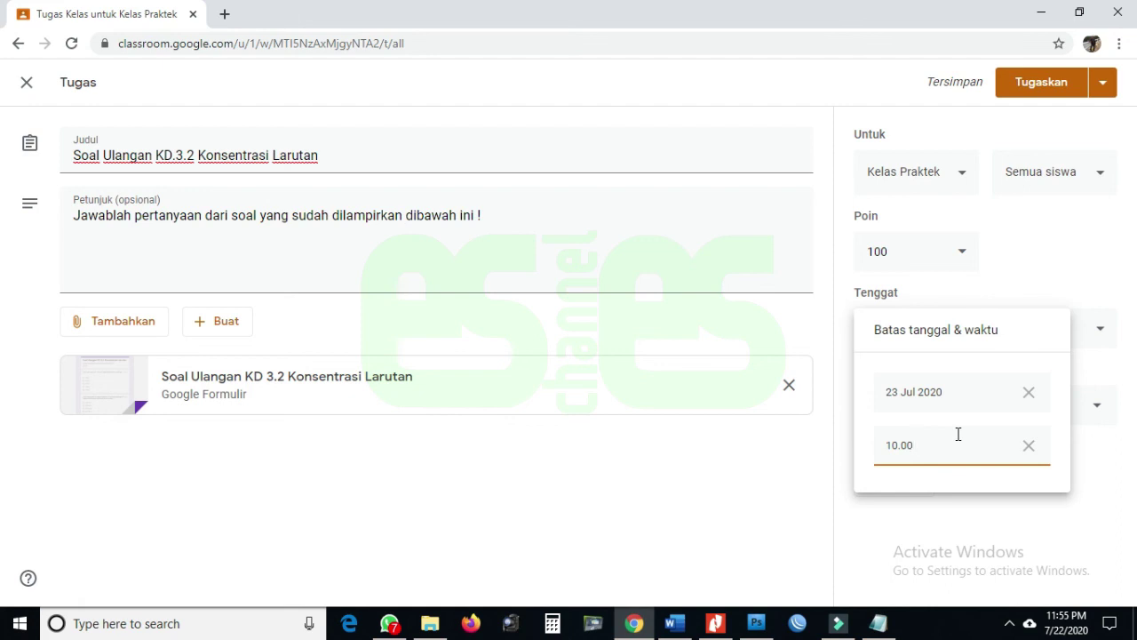
{"action": "left_click", "coordinate": [865, 531]}
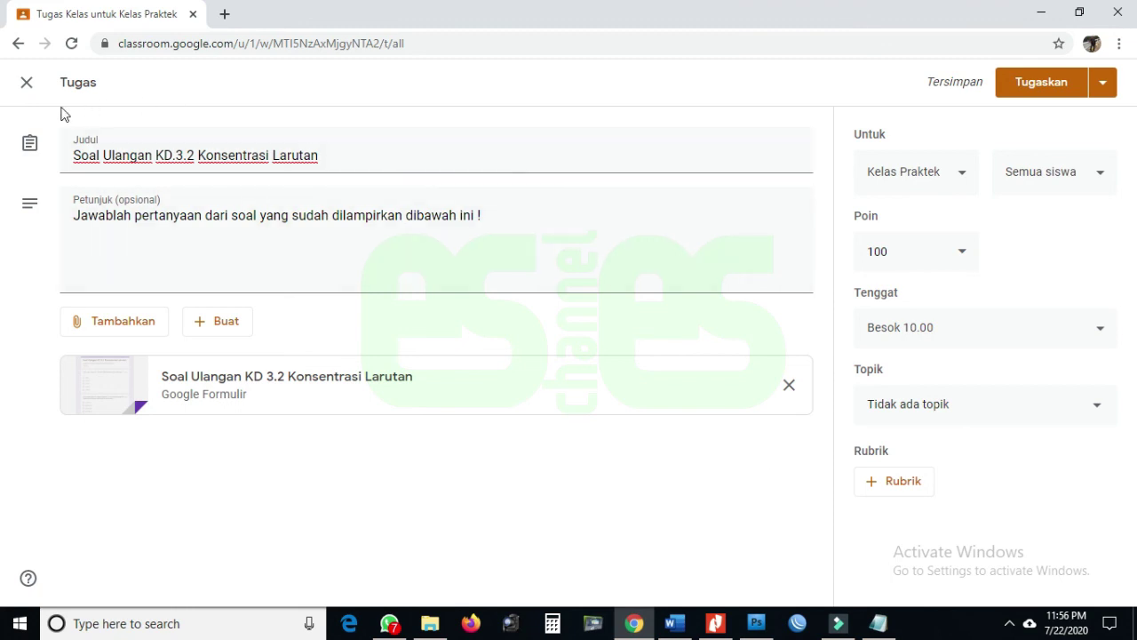
Publish the assignment to Kelas Praktek and return to the overview of all classes.
{"action": "left_click", "coordinate": [1053, 87]}
{"action": "left_click", "coordinate": [664, 388]}
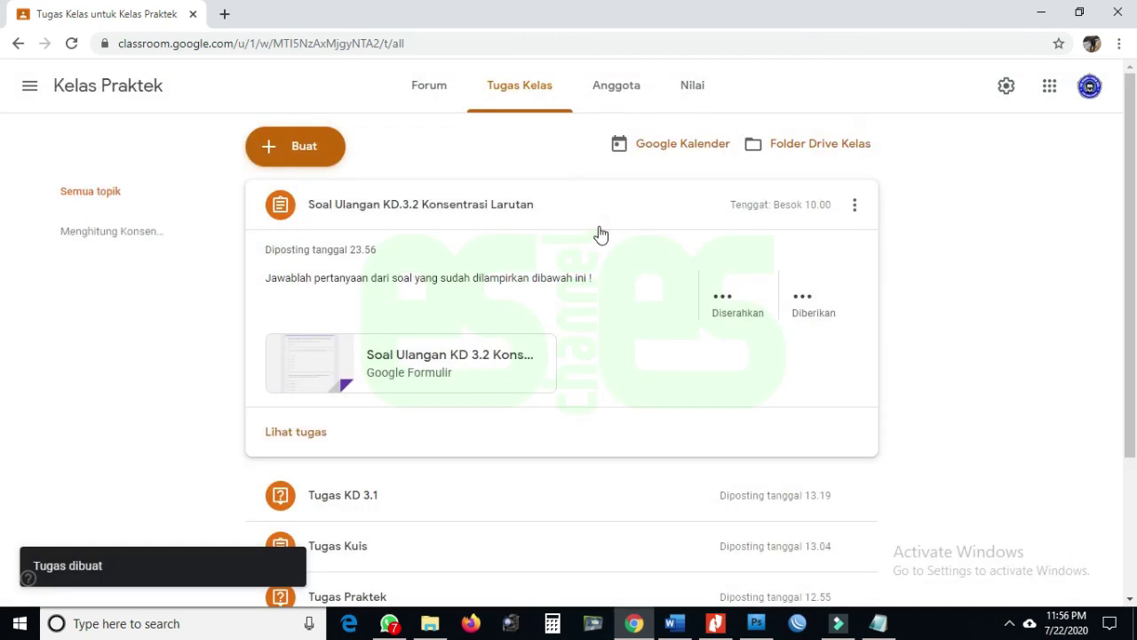
{"action": "left_click", "coordinate": [29, 85]}
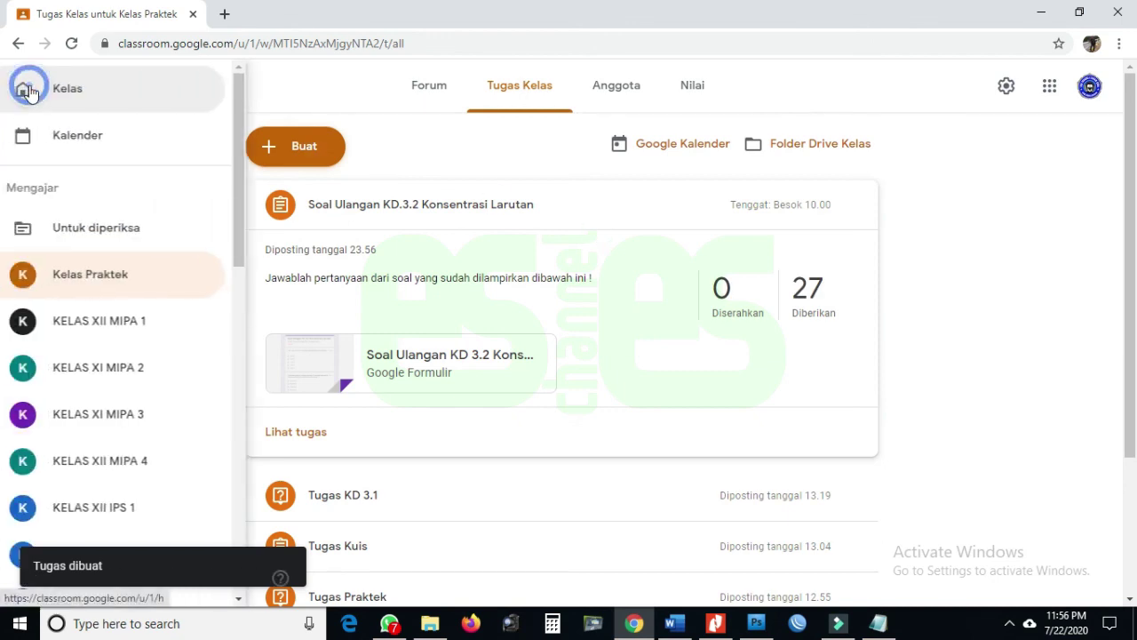
{"action": "left_click", "coordinate": [70, 88]}
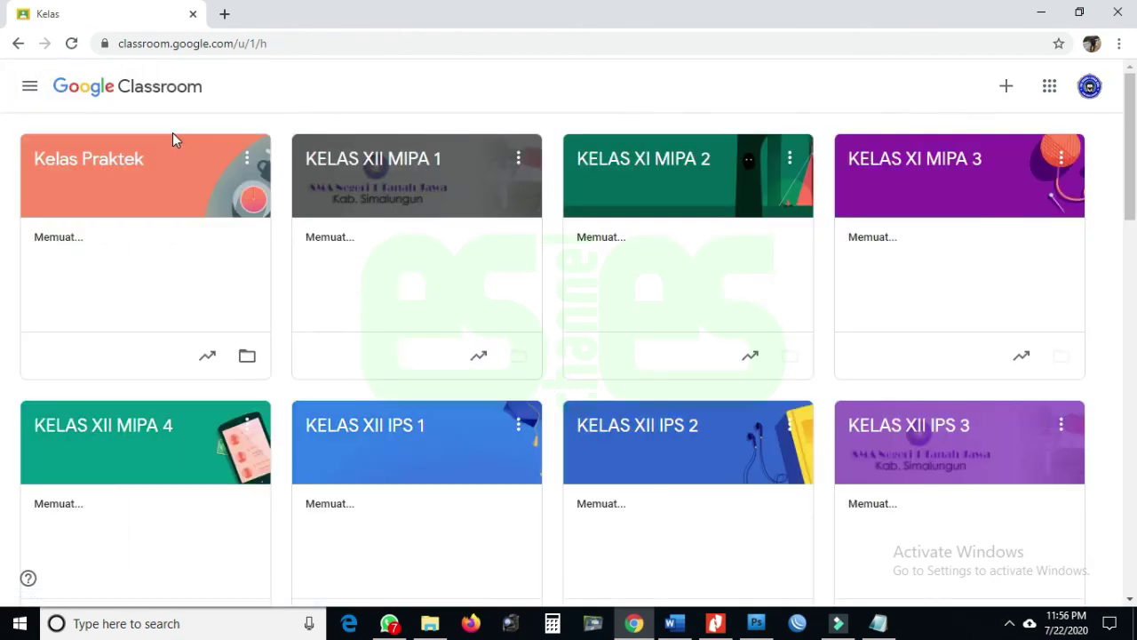